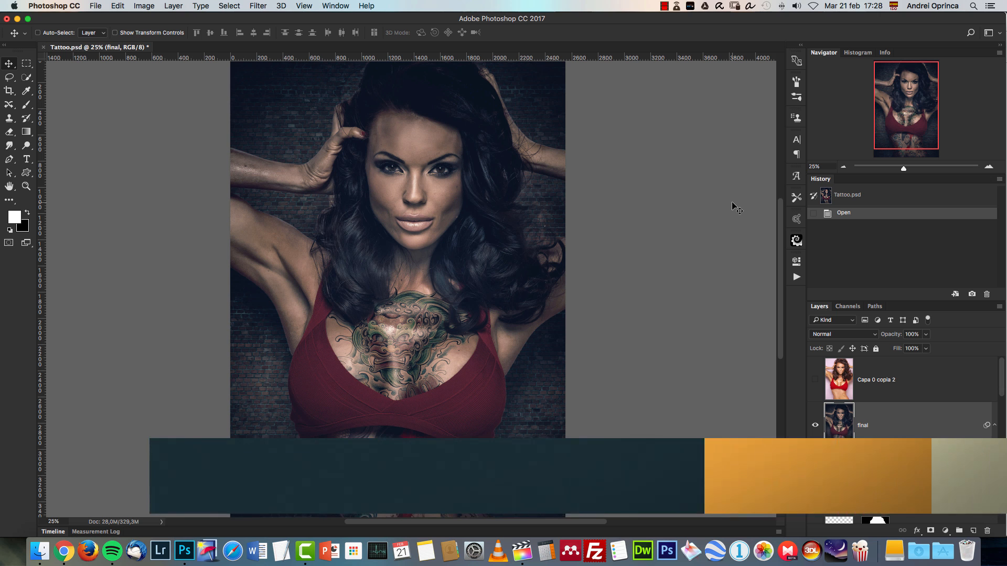
- Compare the finished tattoo edit with the original photo by showing and hiding the Capa 0 copia 2 layer
click(816, 380)
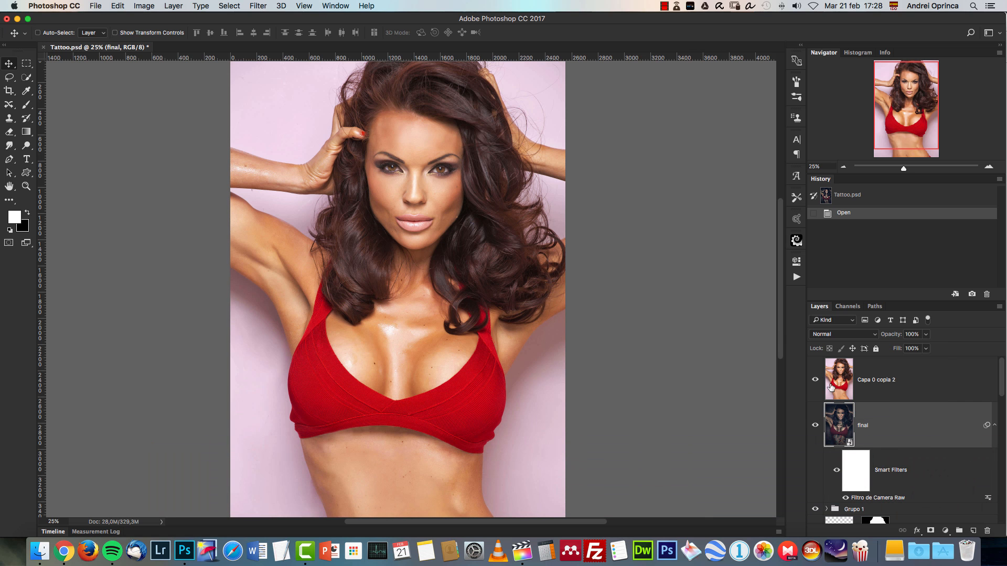
click(816, 381)
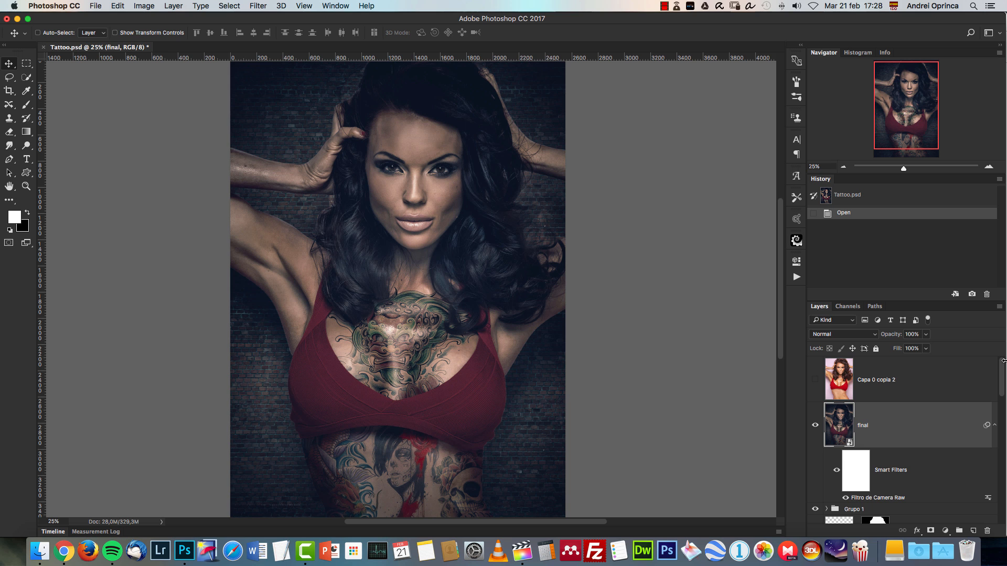
mouse_move(1004, 374)
mouse_down()
mouse_move(1005, 383)
mouse_move(1004, 373)
mouse_up()
- Show the original photo layer Capa 0 copia 2 and copy its entire canvas
click(814, 378)
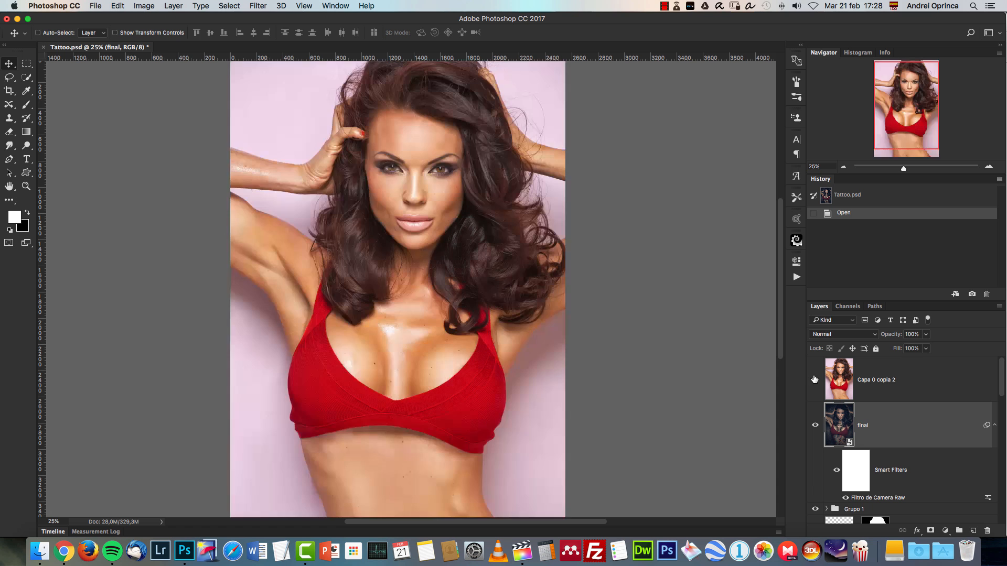
key(super+a)
key(super+c)
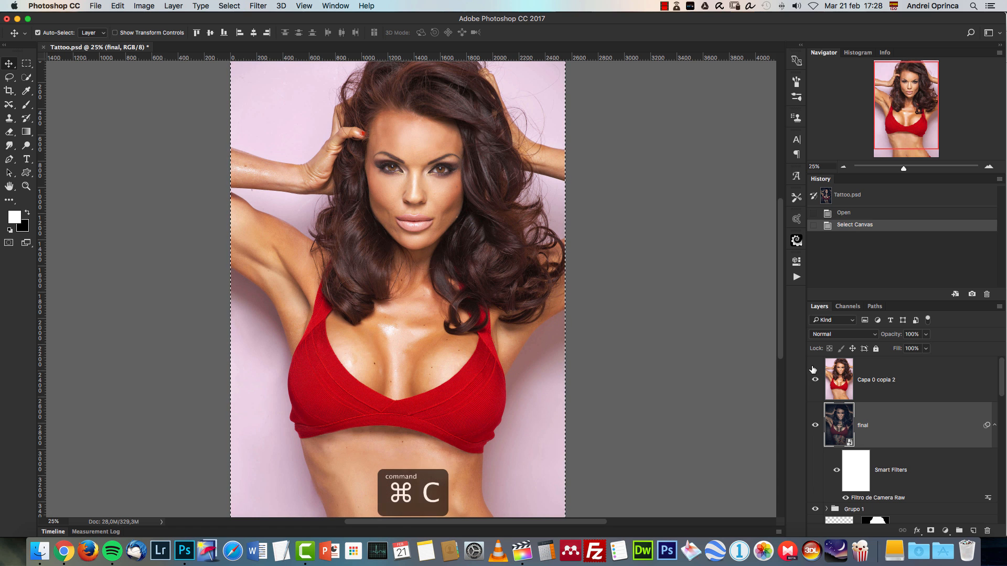
key(super+a)
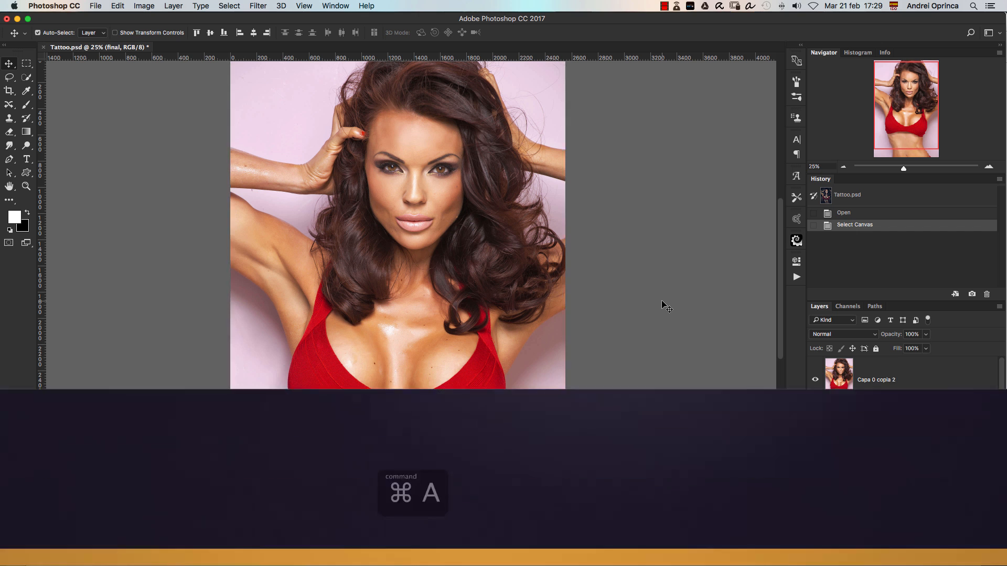
key(super+c)
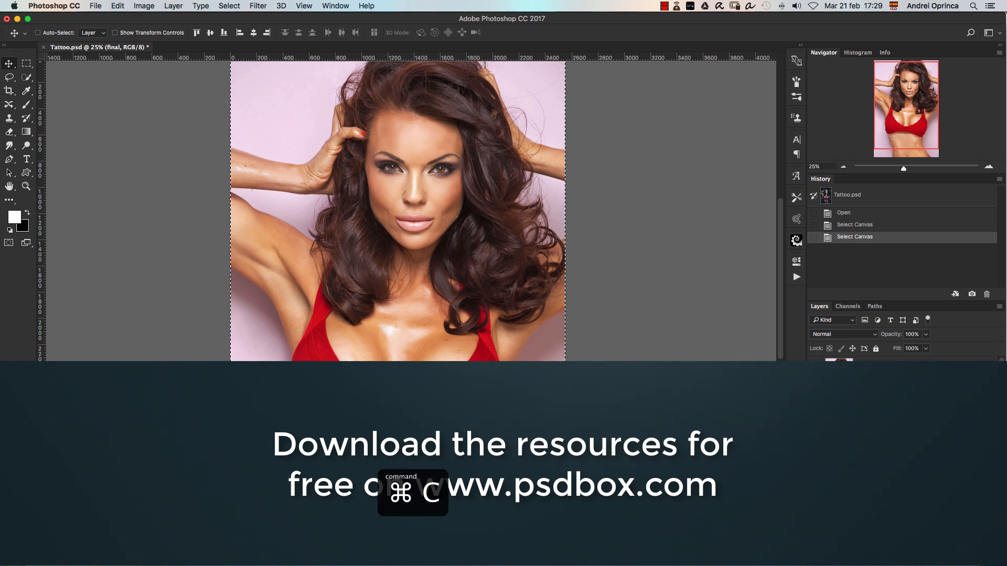
click(875, 379)
key(super+a)
key(super+c)
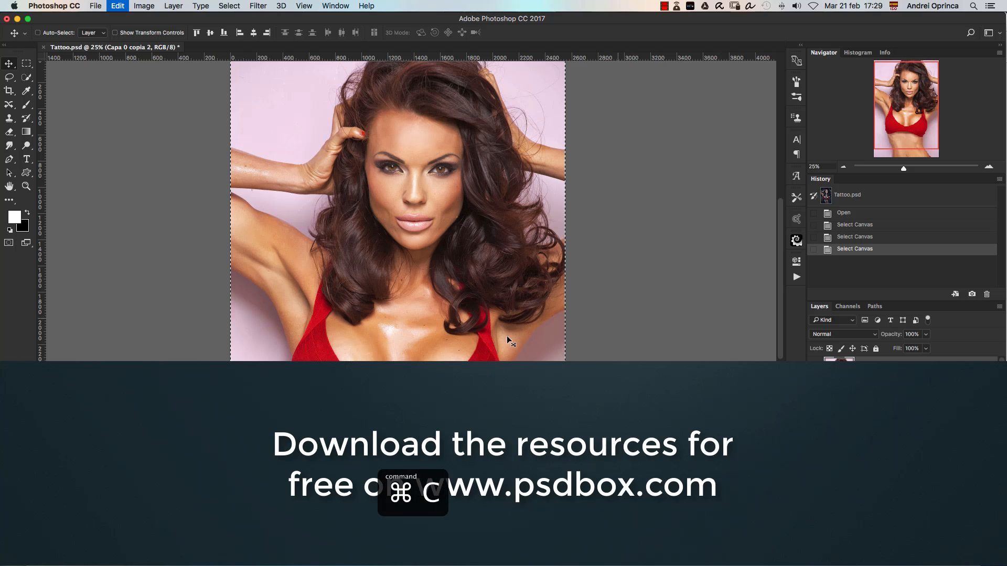
- Create a new document, paste the copied photo into it and delete the blank background layer
key(super+m)
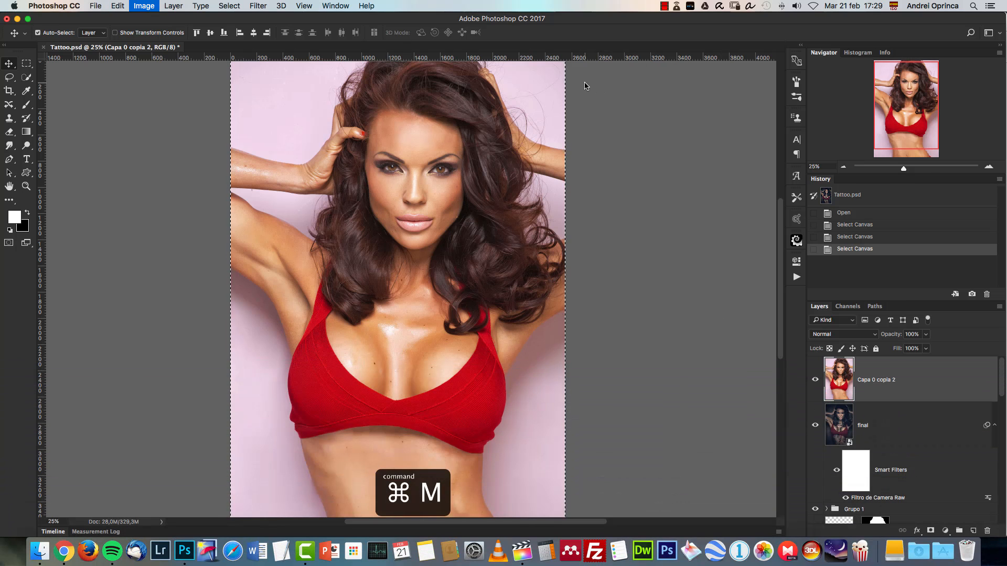
key(Escape)
key(super+n)
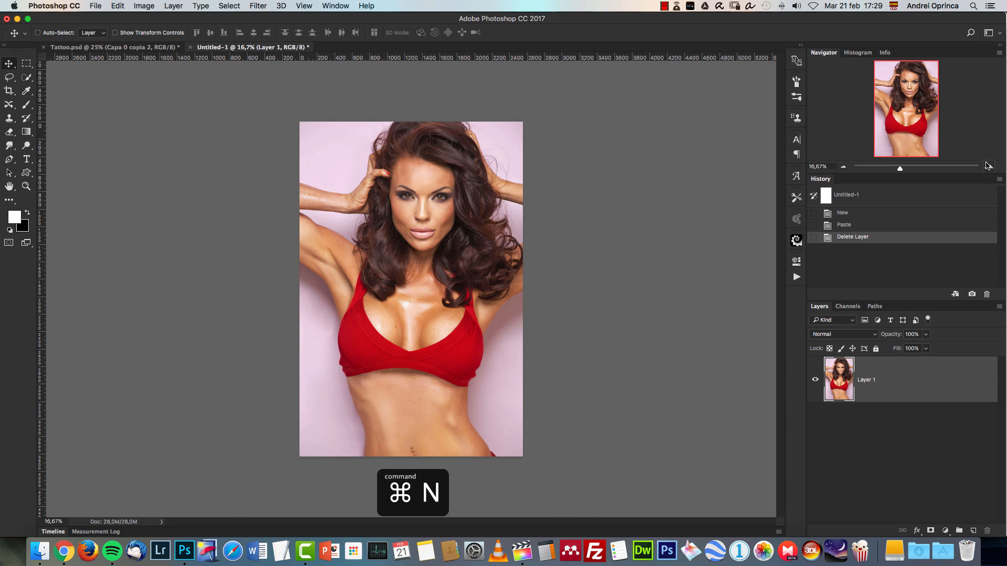
- Duplicate the pasted photo layer
click(987, 166)
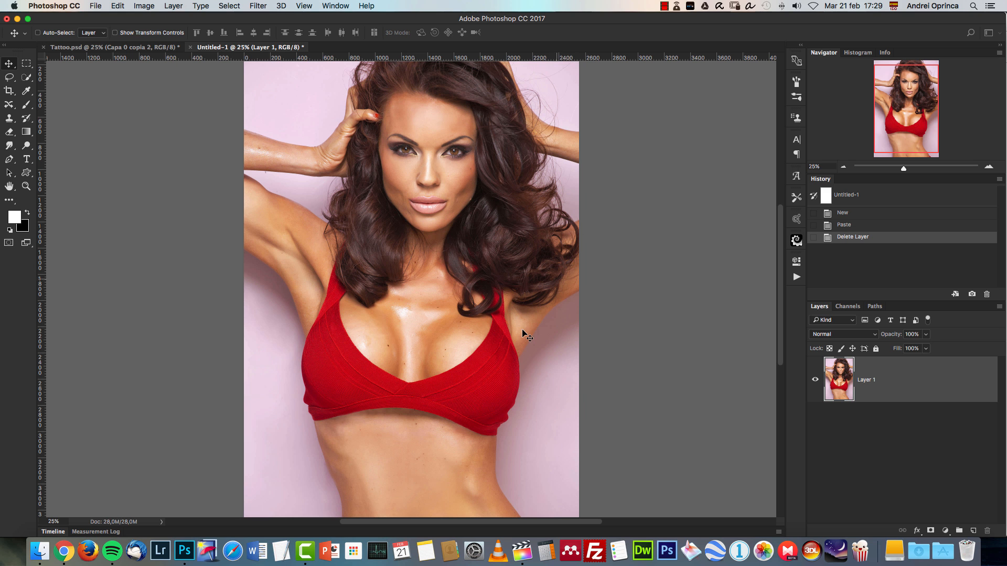
drag(611, 189, 607, 236)
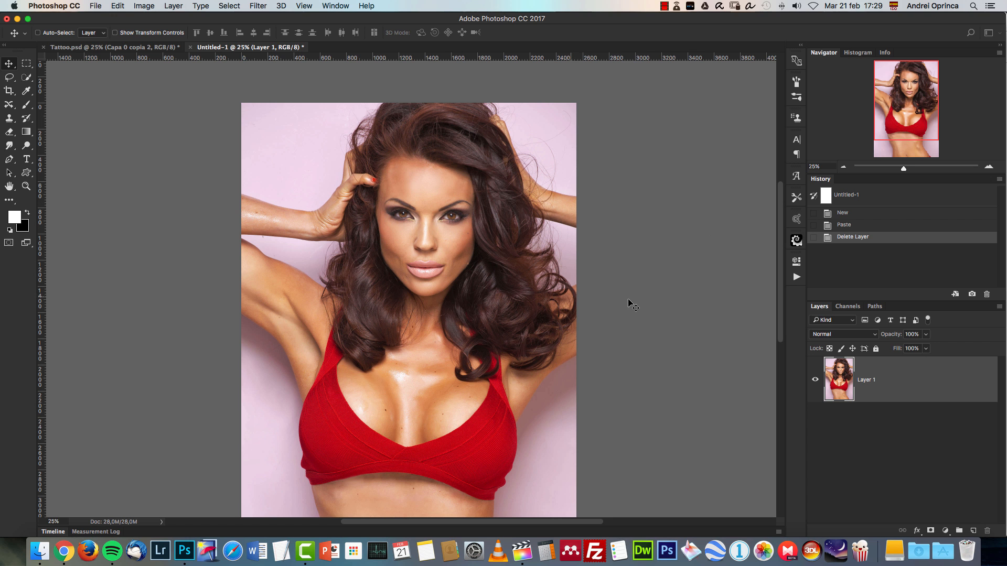
key(super+j)
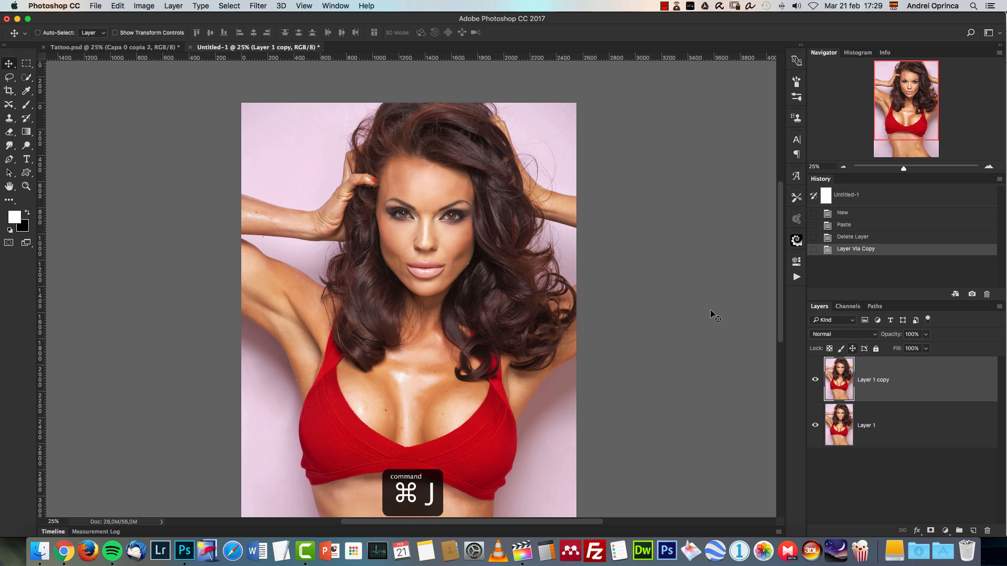
- Hide the upper photo copy and rename the lower photo layer as hair
click(844, 166)
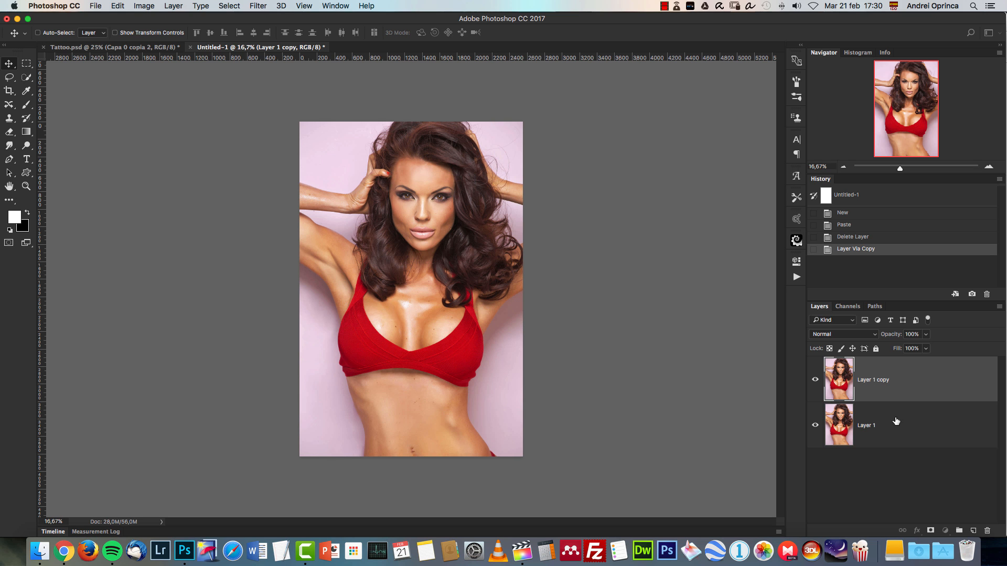
click(896, 422)
double_click(867, 425)
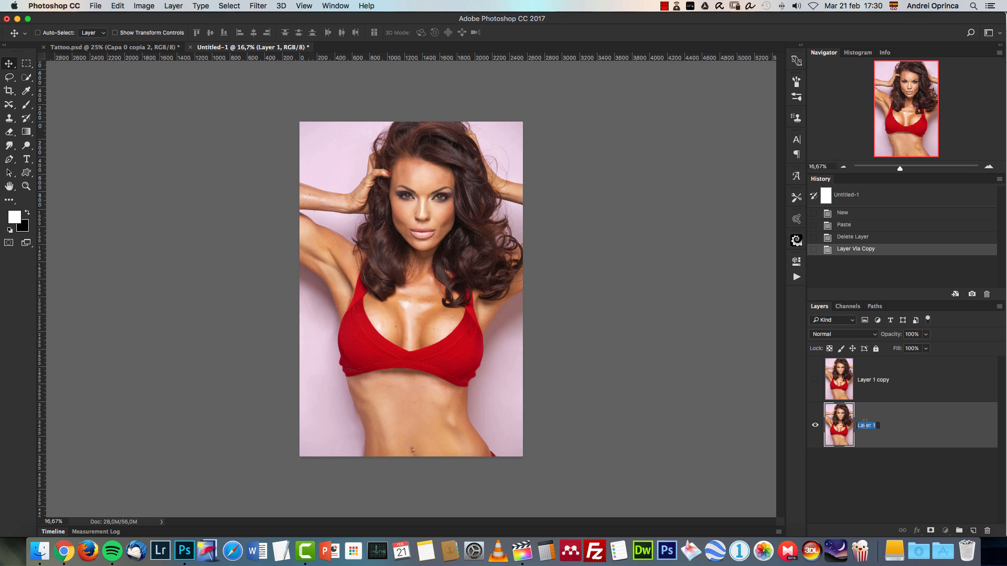
text(hair)
key(Return)
- Compare the hair layer's color channels and isolate the Blue channel
click(849, 306)
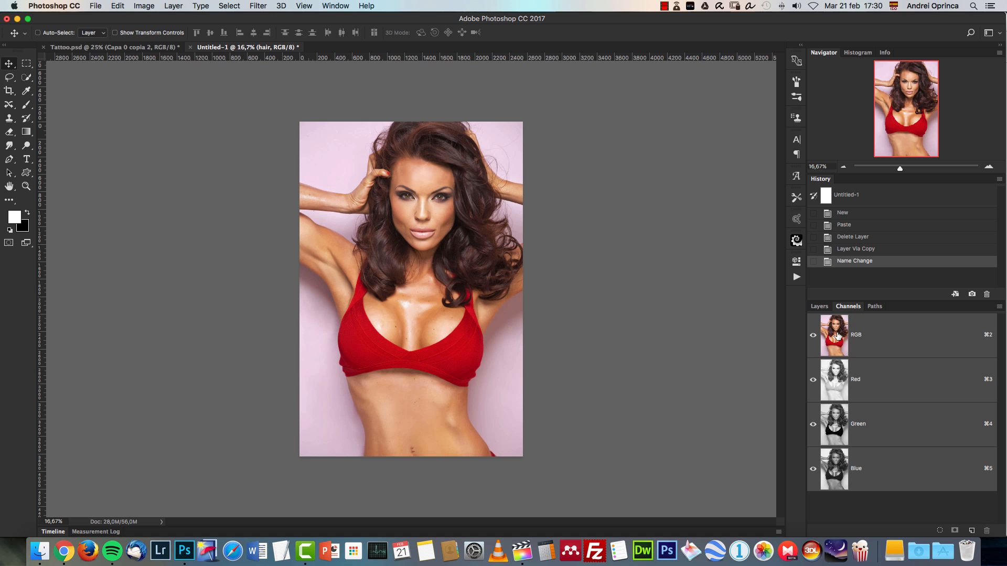
click(897, 468)
click(868, 391)
click(876, 465)
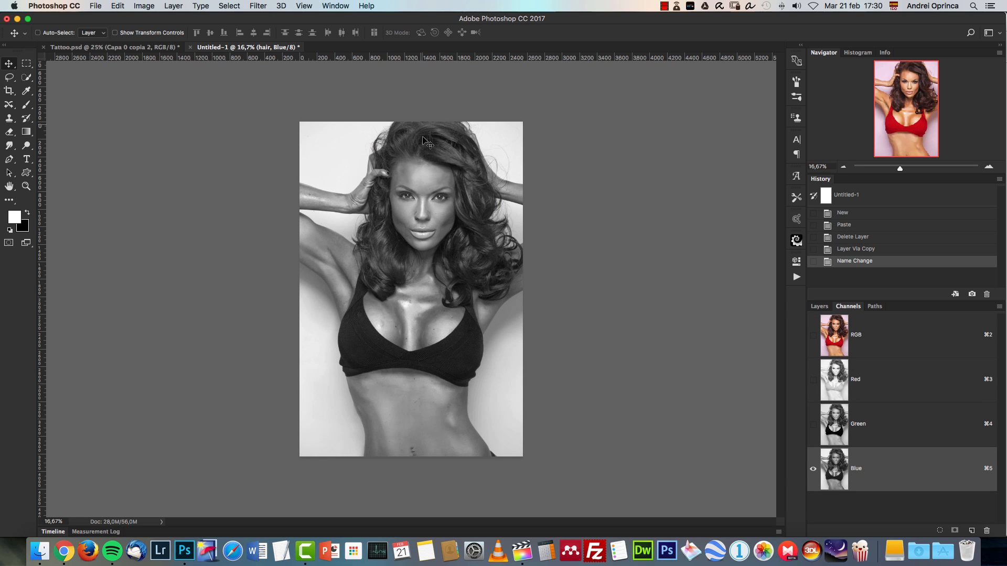
- Use Calculations to blend the Blue channel with itself in Multiply mode at 100% into a new channel
key(super+1)
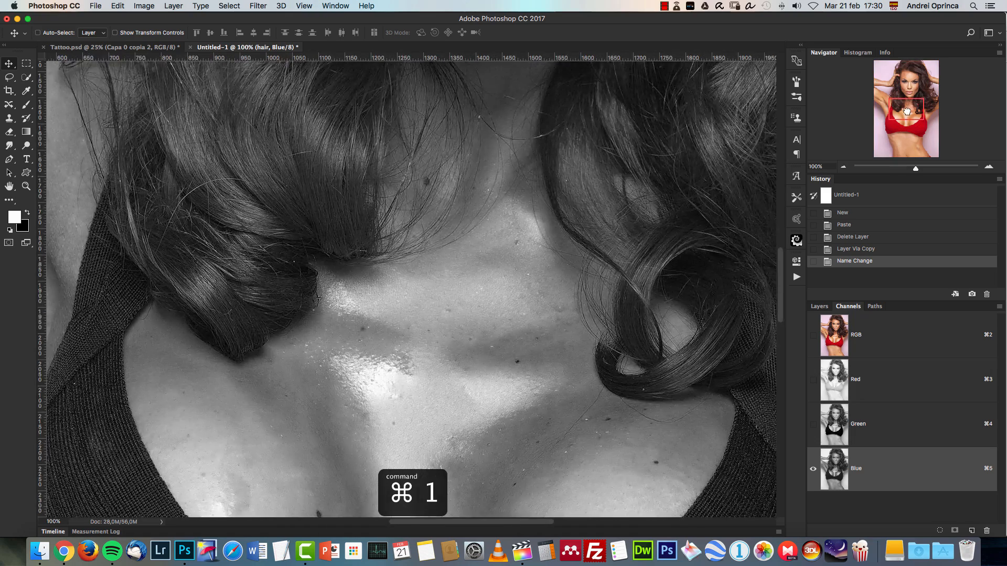
drag(907, 111, 919, 73)
click(843, 167)
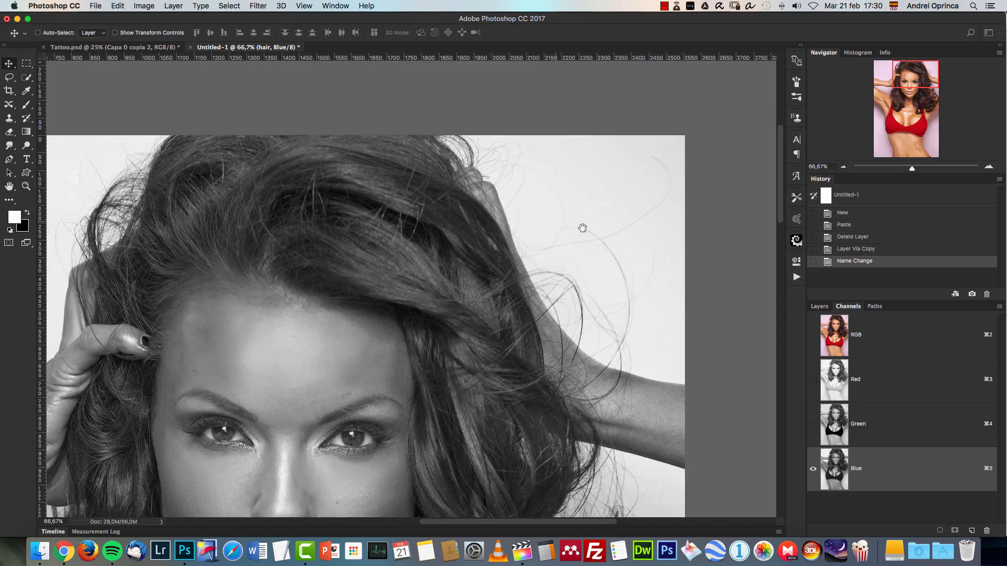
drag(582, 228, 636, 243)
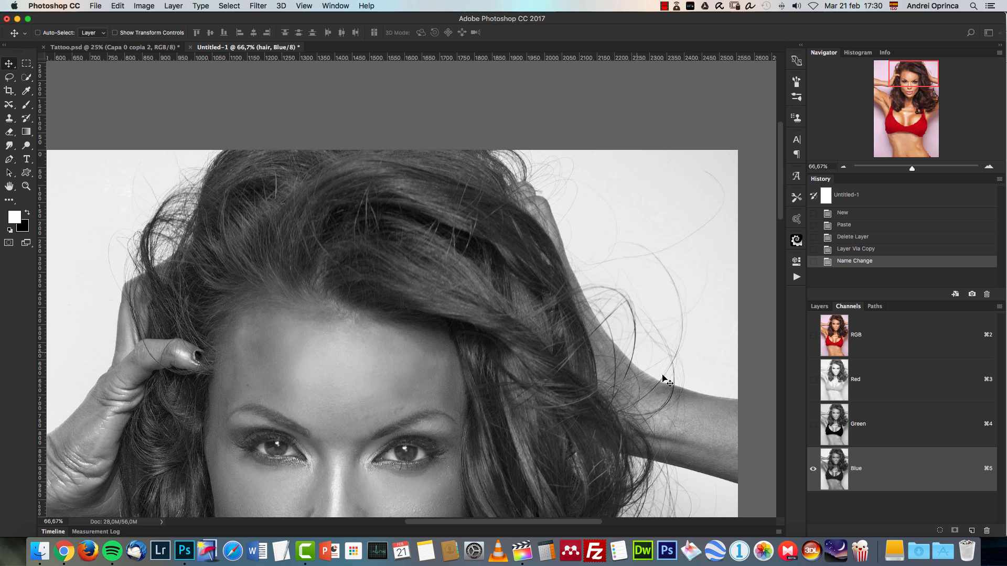
scroll(662, 377, down, 4)
click(148, 7)
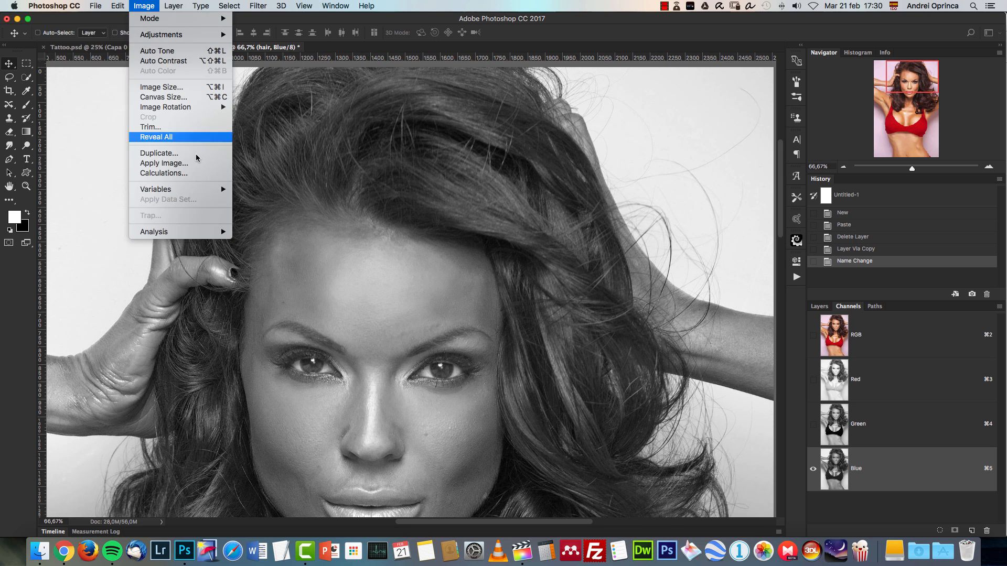
click(192, 174)
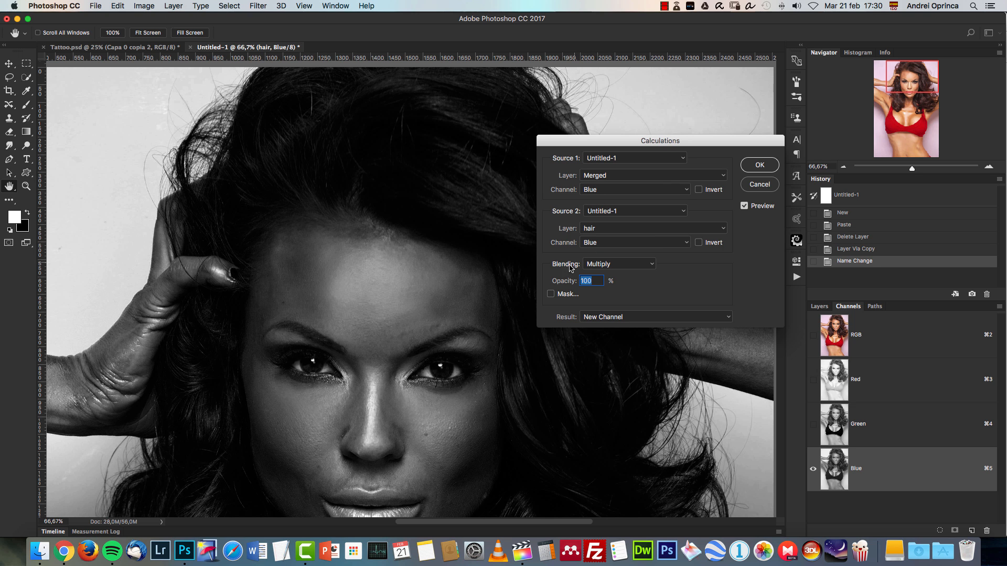
click(762, 169)
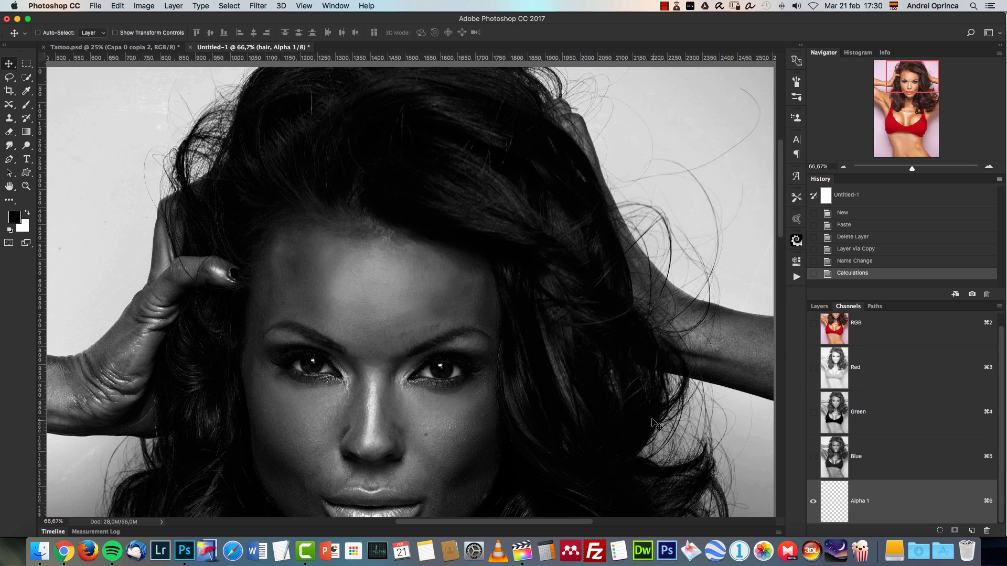
- Run Calculations on Alpha 1 with itself using Overlay blending at 100%, outputting the result to a new channel
click(150, 6)
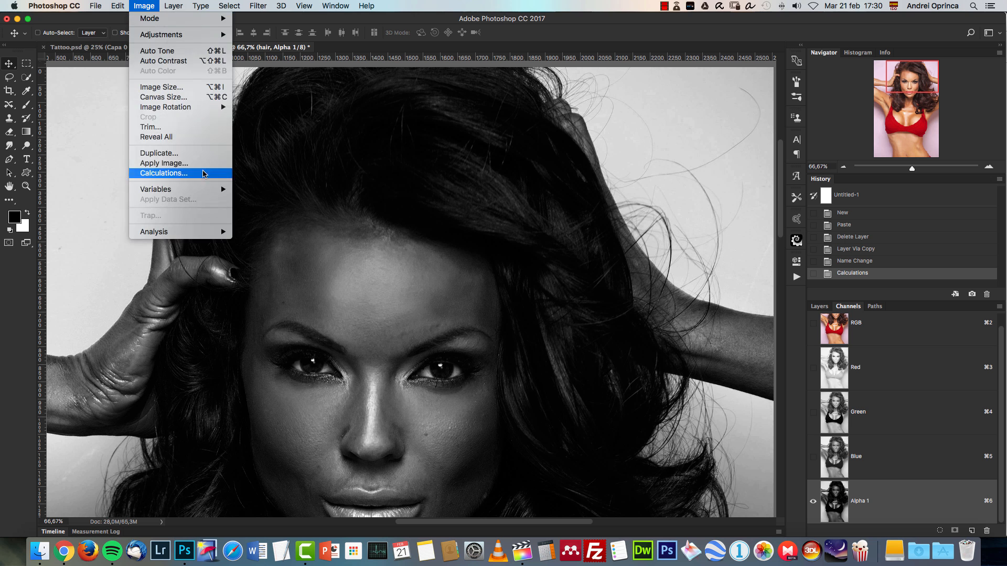
click(186, 174)
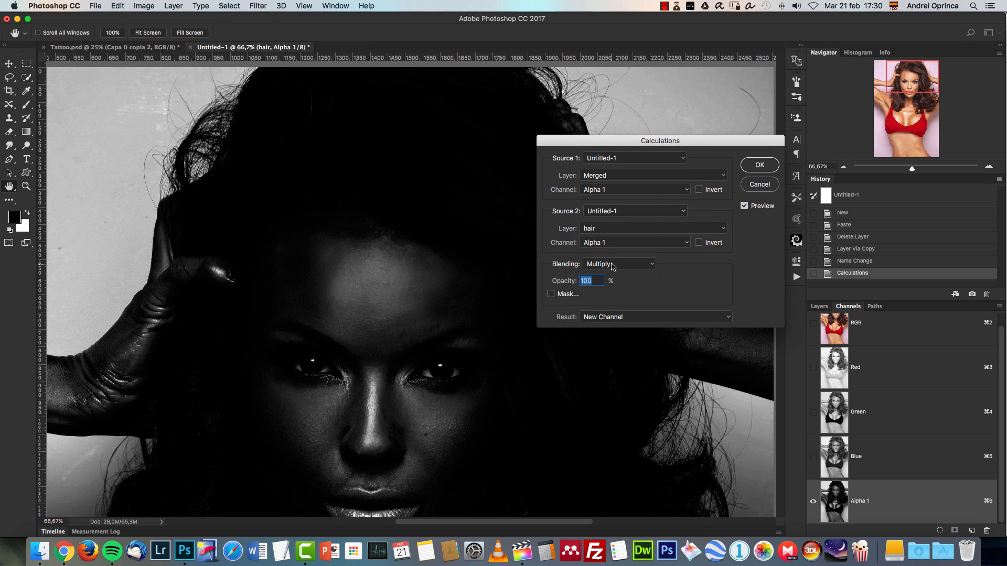
click(611, 266)
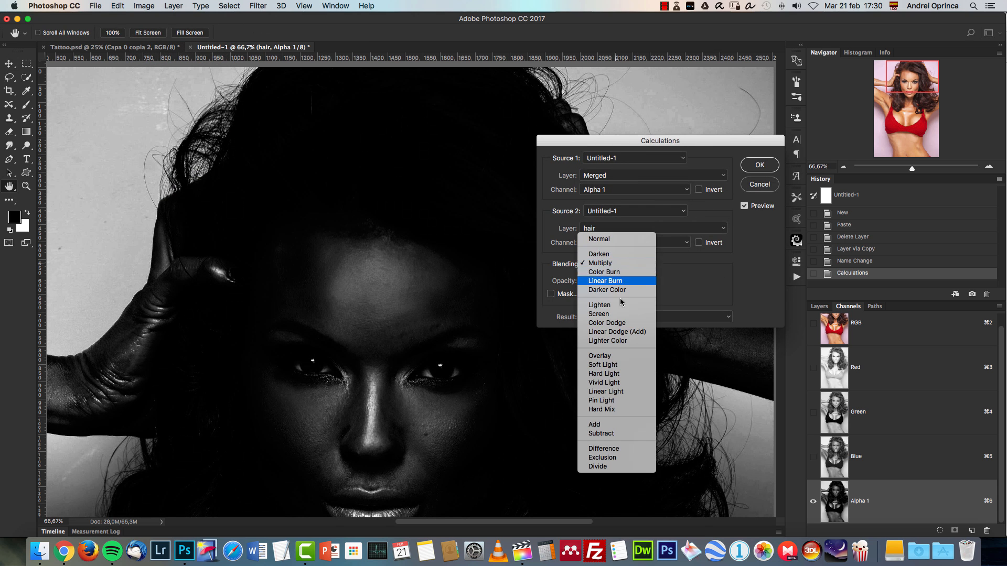
click(612, 357)
click(745, 207)
click(745, 207)
click(745, 206)
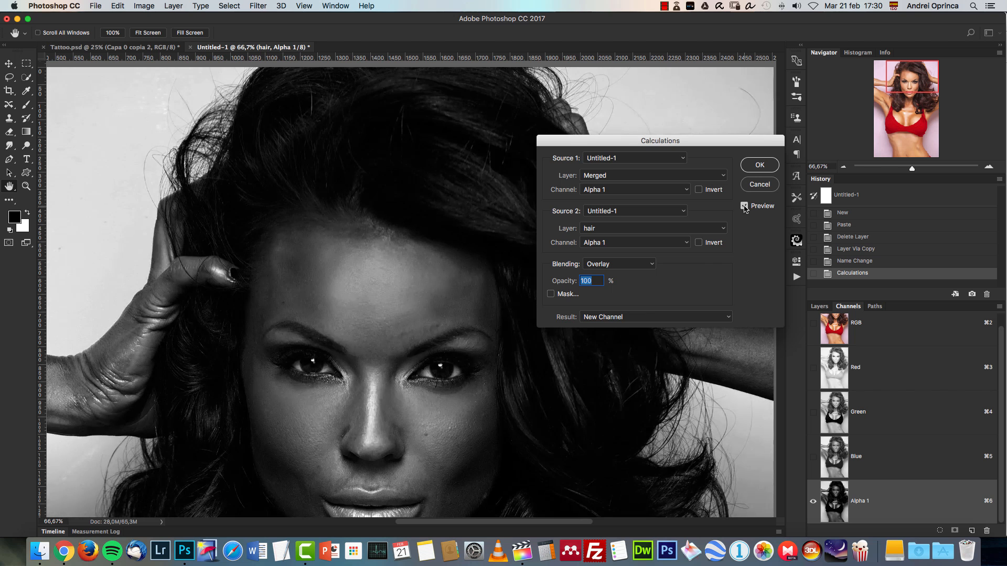
click(760, 166)
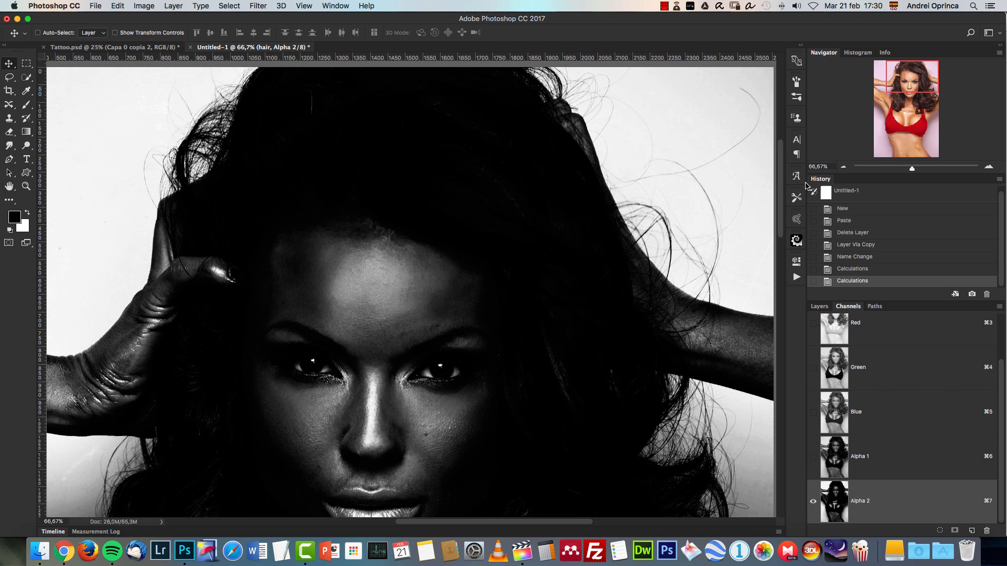
- Invert the Alpha 2 channel so the woman turns white against a dark background
key(super+i)
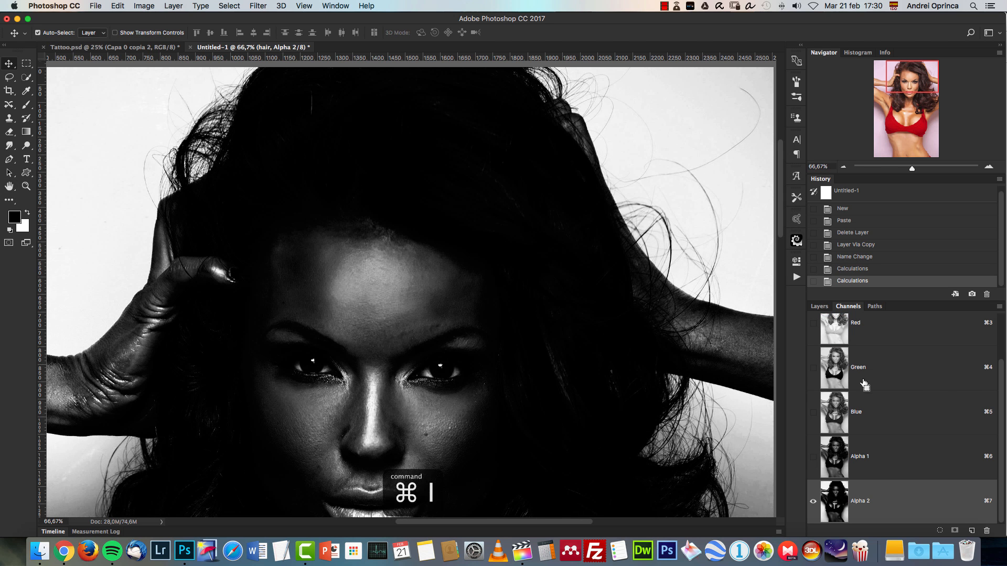
drag(890, 78, 927, 67)
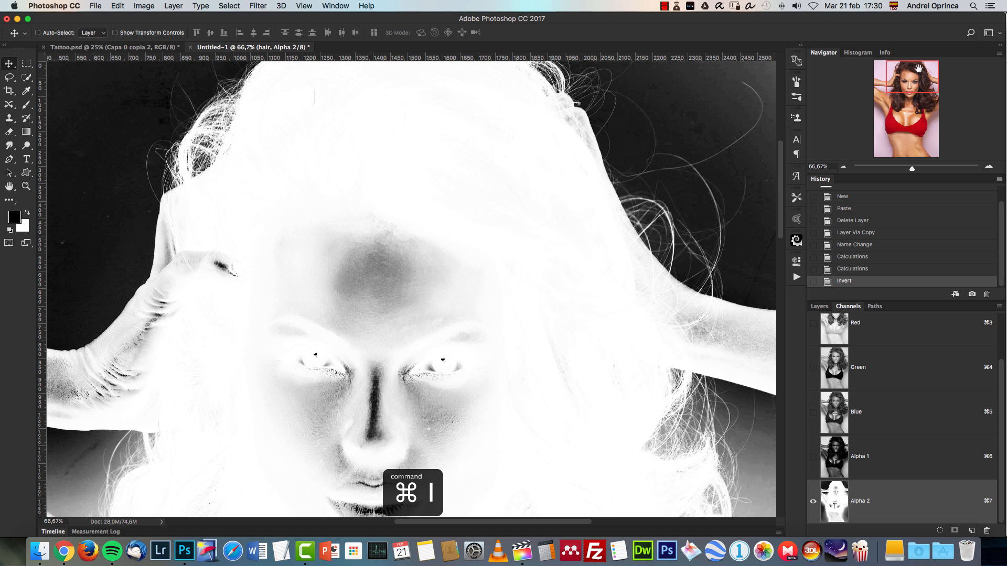
click(843, 167)
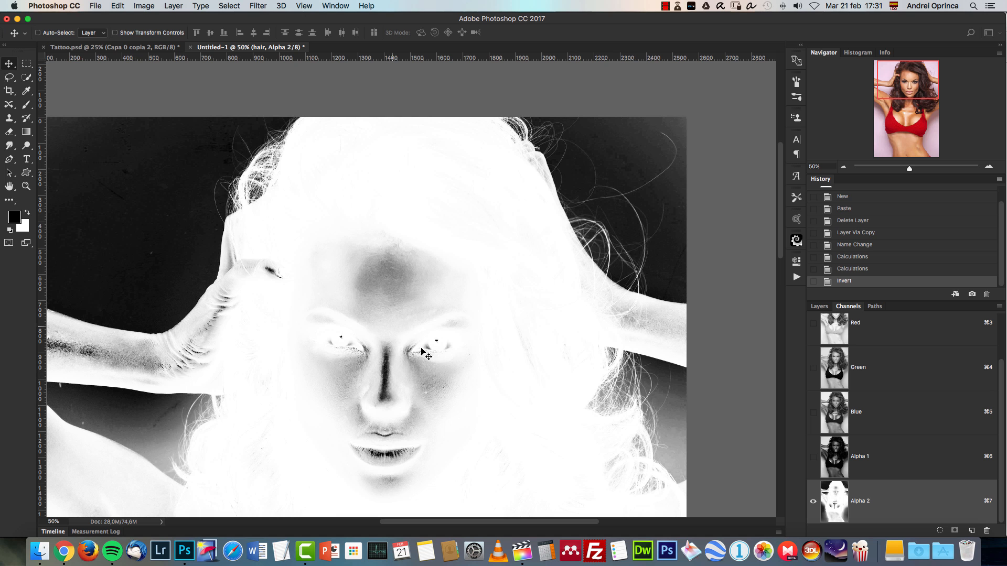
scroll(529, 340, down, 2)
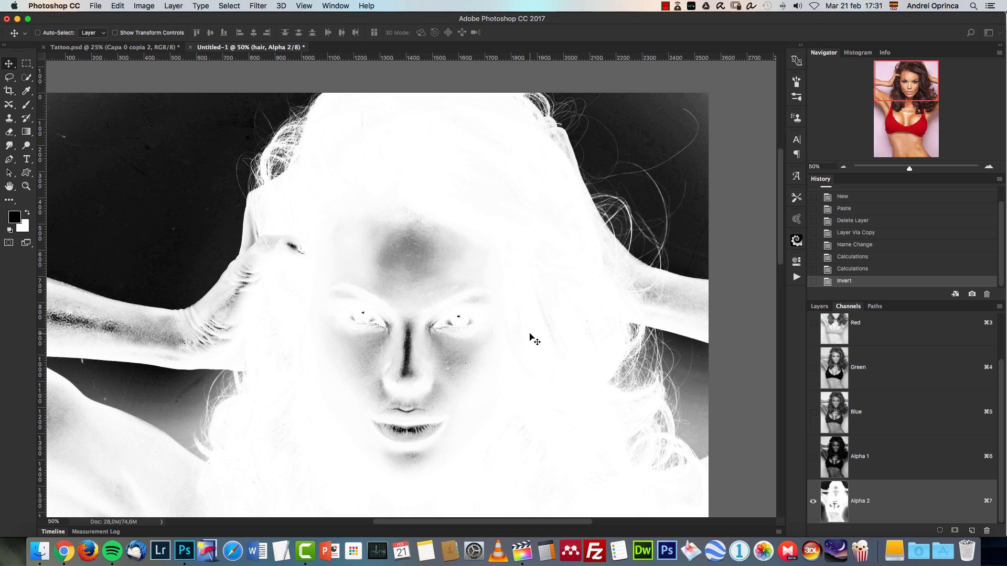
- Try Levels on the entire Alpha 2 channel with input values 15, 0.82 and 234
key(super+l)
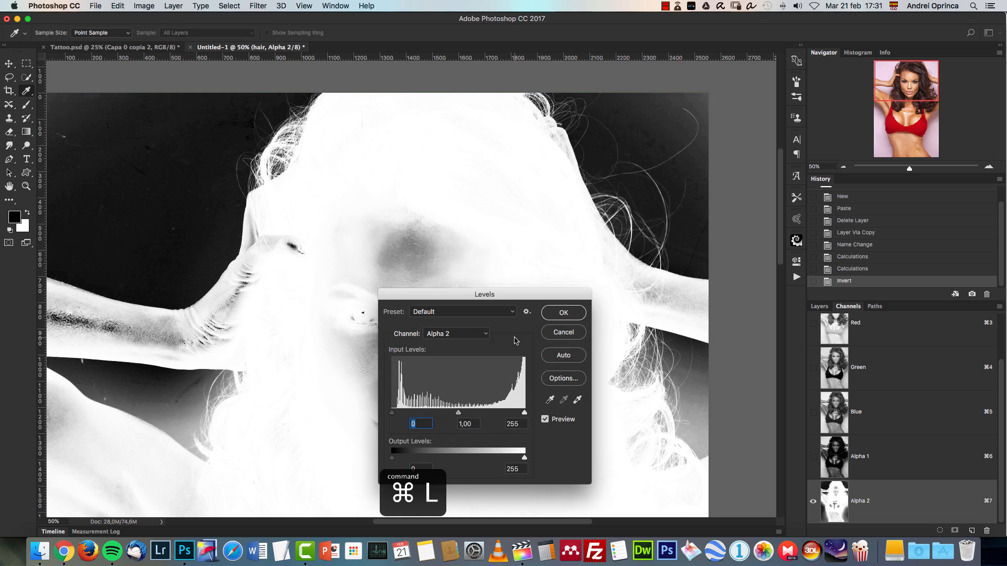
drag(546, 290, 572, 190)
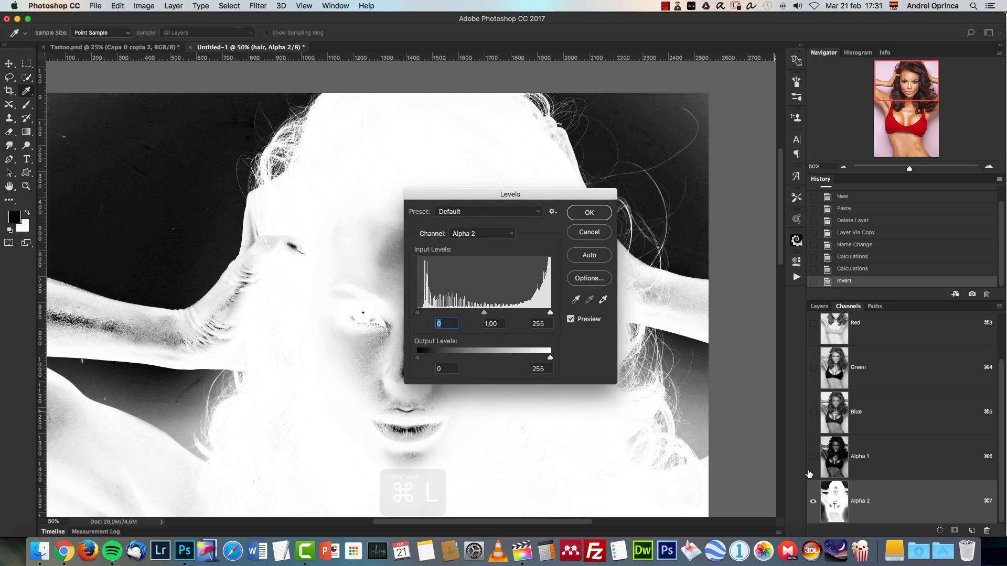
drag(552, 315, 533, 316)
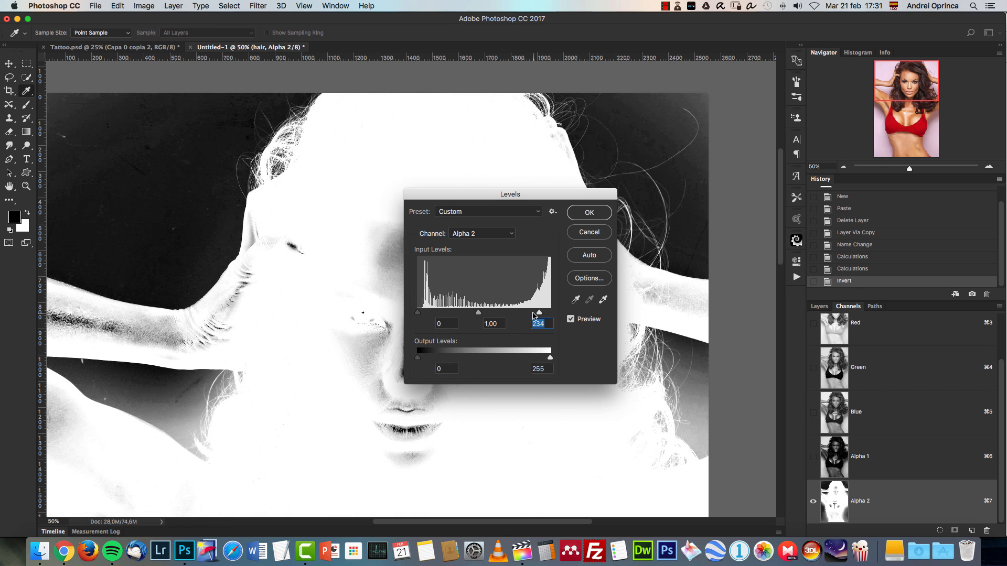
drag(421, 313, 490, 313)
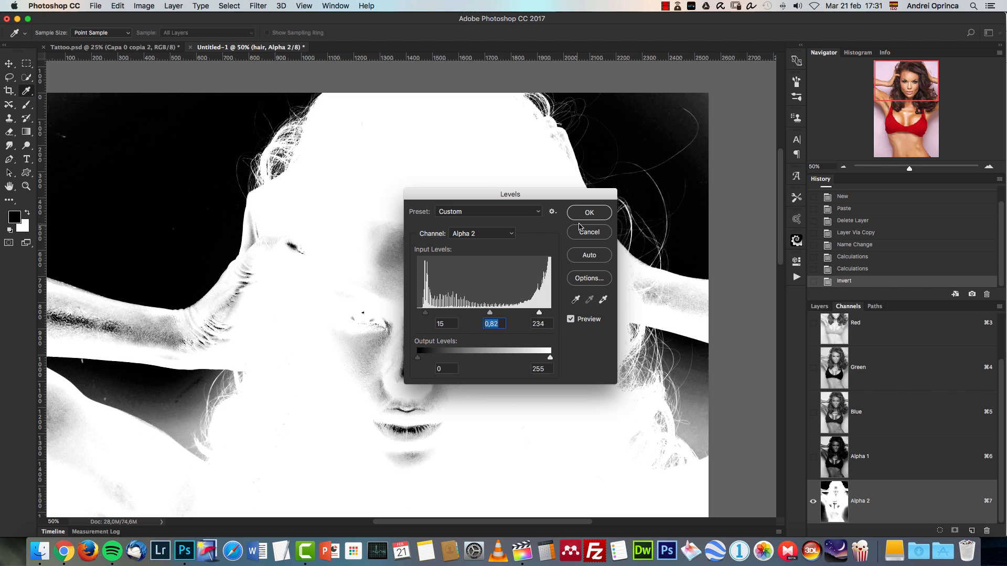
key(Return)
drag(641, 385, 530, 261)
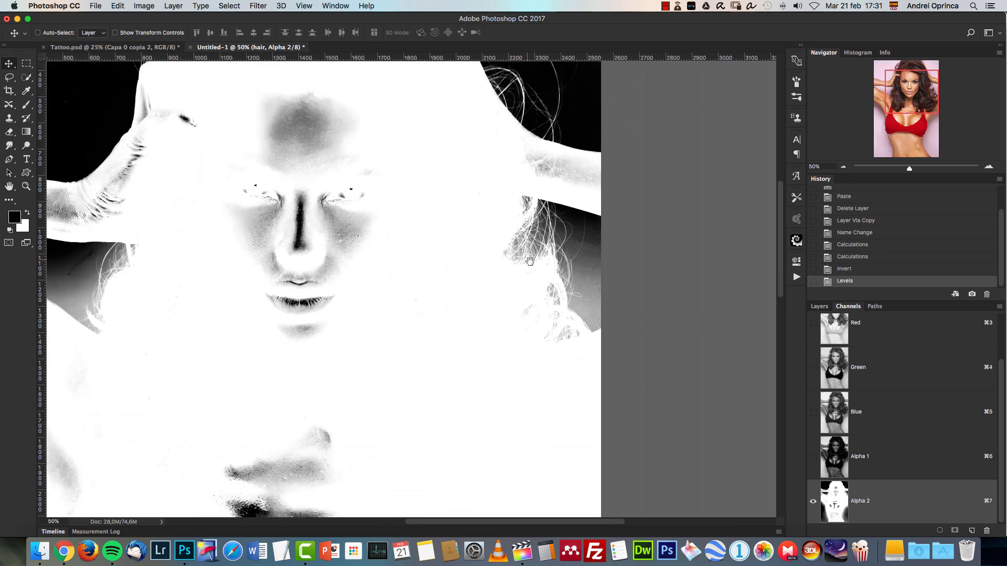
scroll(530, 260, up, 5)
key(super+z)
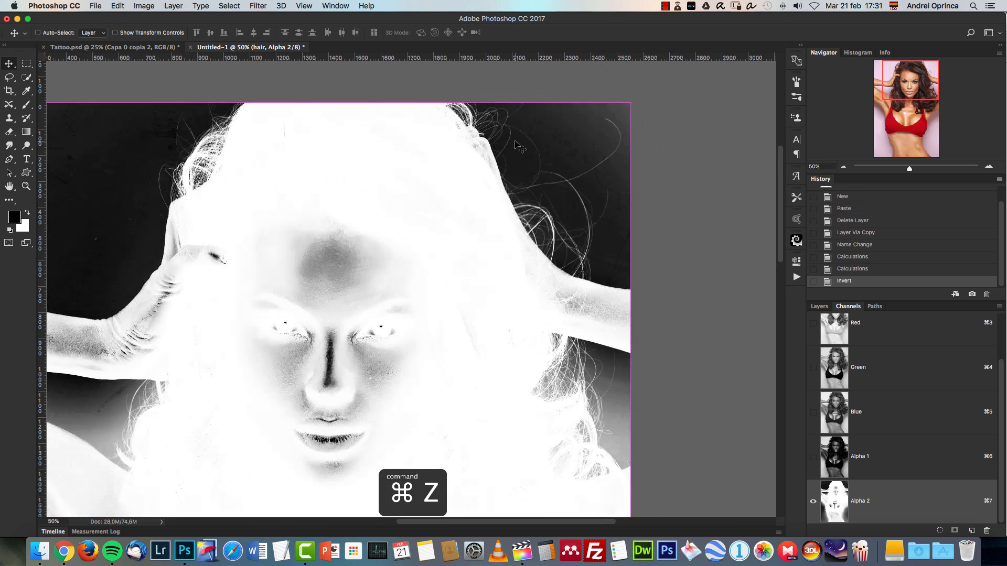
- Lasso the curls and the background gap below the raised arm on the right side of the photo
scroll(519, 147, up, 3)
drag(568, 341, 491, 189)
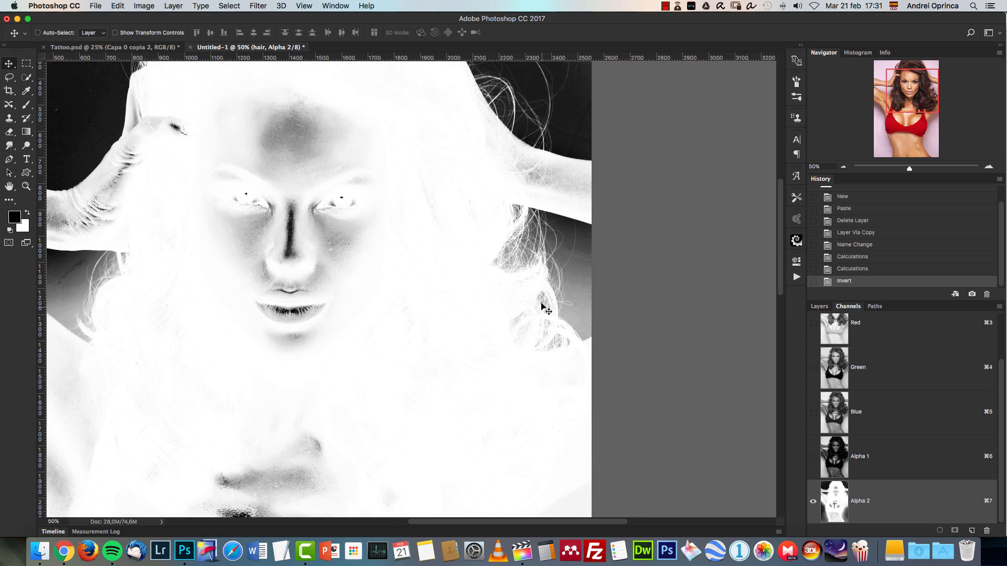
click(9, 77)
mouse_move(497, 216)
mouse_down()
mouse_move(481, 276)
mouse_move(488, 348)
mouse_move(544, 390)
mouse_move(592, 376)
mouse_move(614, 341)
mouse_move(621, 306)
mouse_move(577, 345)
mouse_move(543, 353)
mouse_move(509, 336)
mouse_move(490, 290)
mouse_move(490, 245)
mouse_move(521, 203)
mouse_move(590, 231)
mouse_move(610, 259)
mouse_move(611, 320)
mouse_up()
click(586, 334)
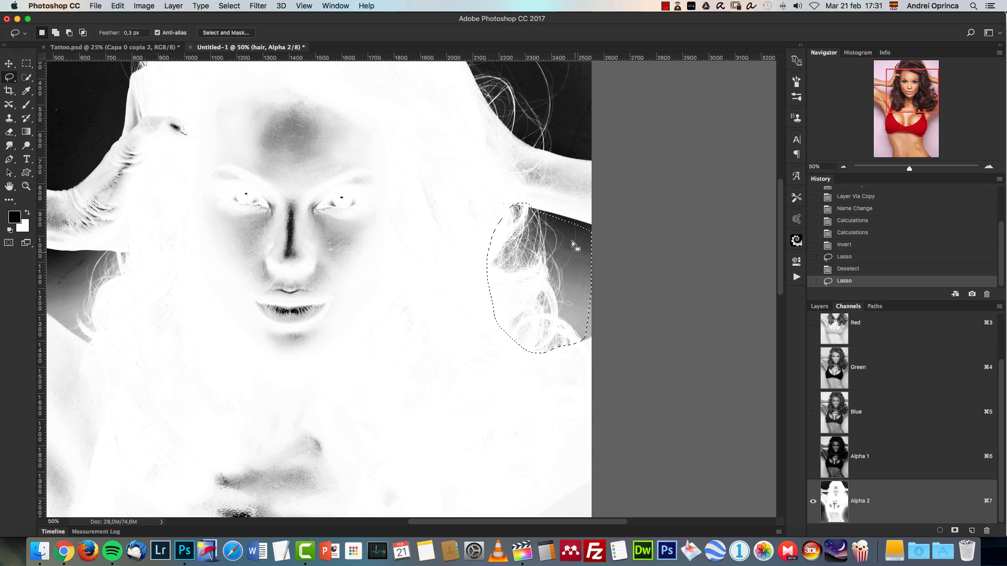
- Darken the background within the lassoed area using Levels inputs 59, 0.35 and 255, and remove the selection
mouse_move(395, 188)
mouse_down()
mouse_move(418, 319)
mouse_move(450, 354)
mouse_up()
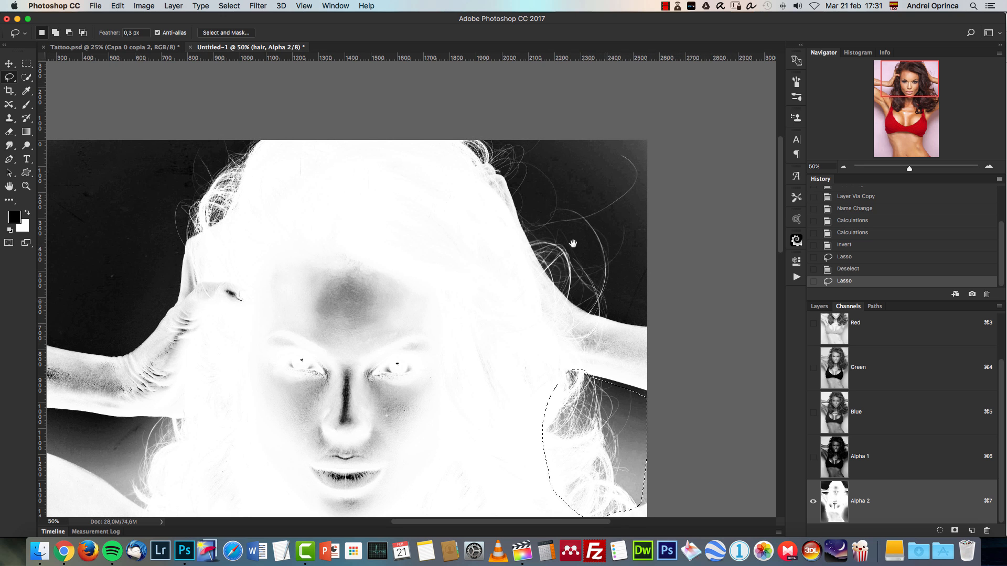
scroll(573, 236, down, 5)
scroll(573, 236, right, 4)
key(super+l)
mouse_move(547, 200)
mouse_down()
mouse_move(519, 226)
mouse_move(313, 209)
mouse_up()
drag(184, 322, 296, 325)
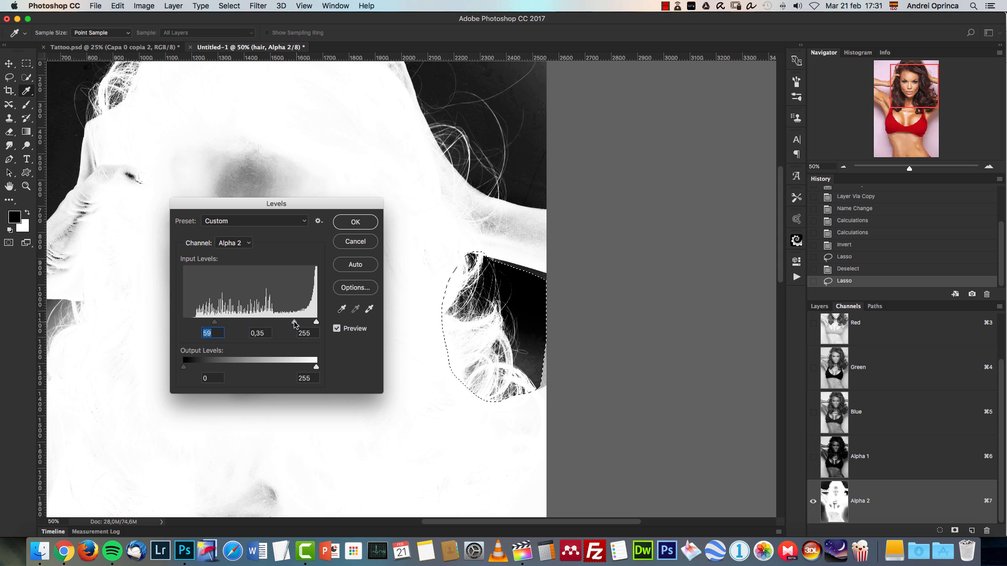
click(354, 224)
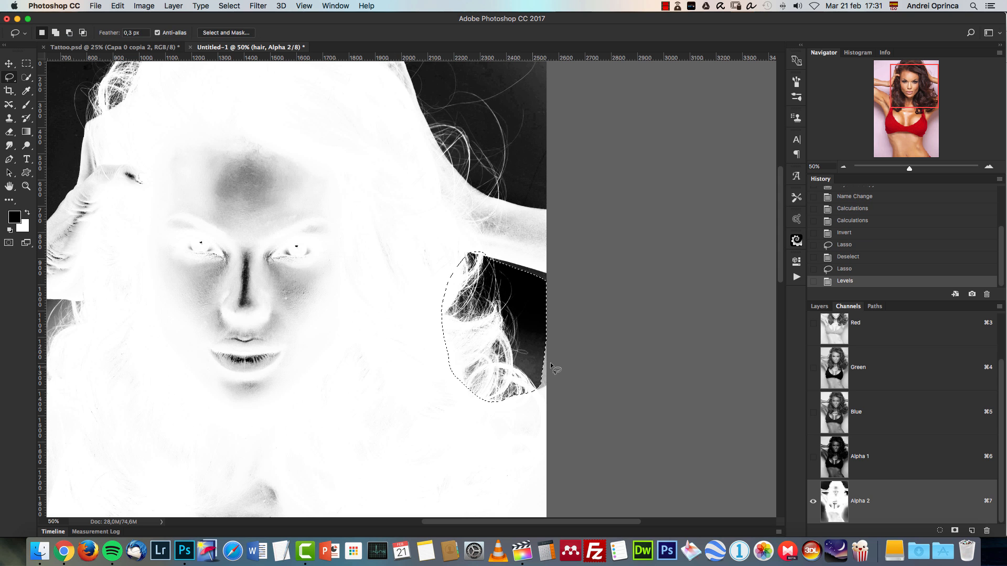
key(super+d)
- Lasso the hair edge below the raised arm on the left side of the photo
drag(292, 344, 457, 340)
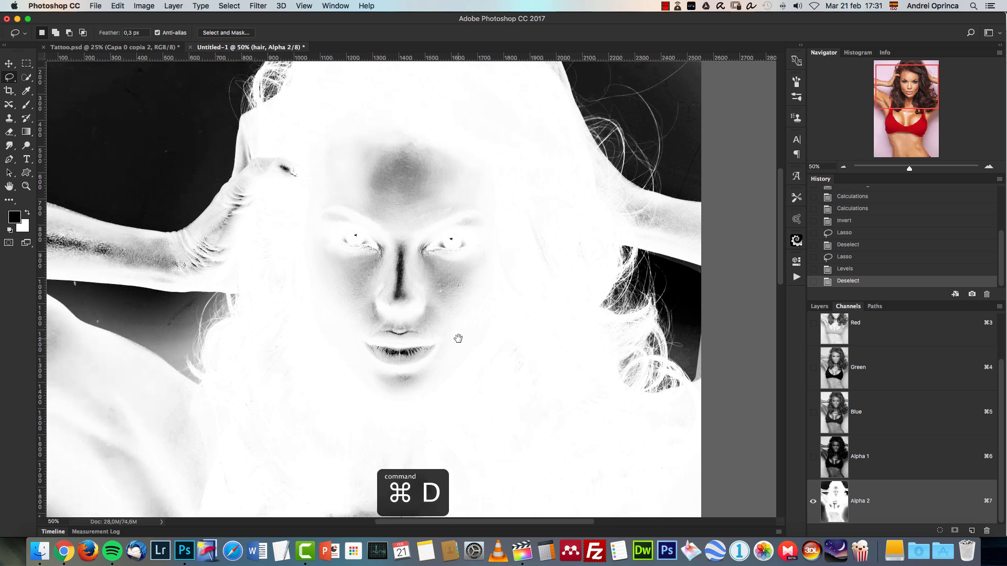
scroll(381, 291, left, 5)
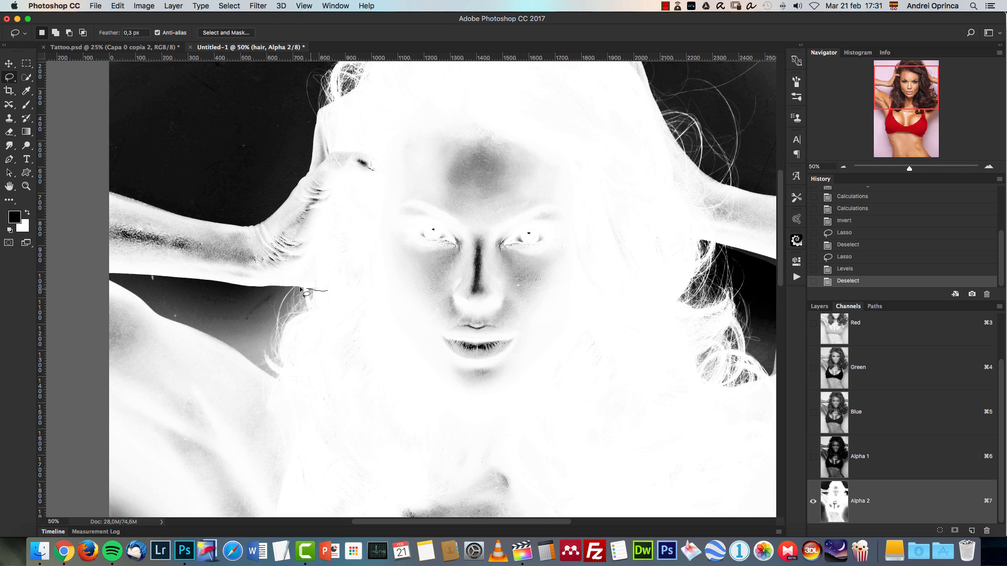
drag(263, 360, 268, 372)
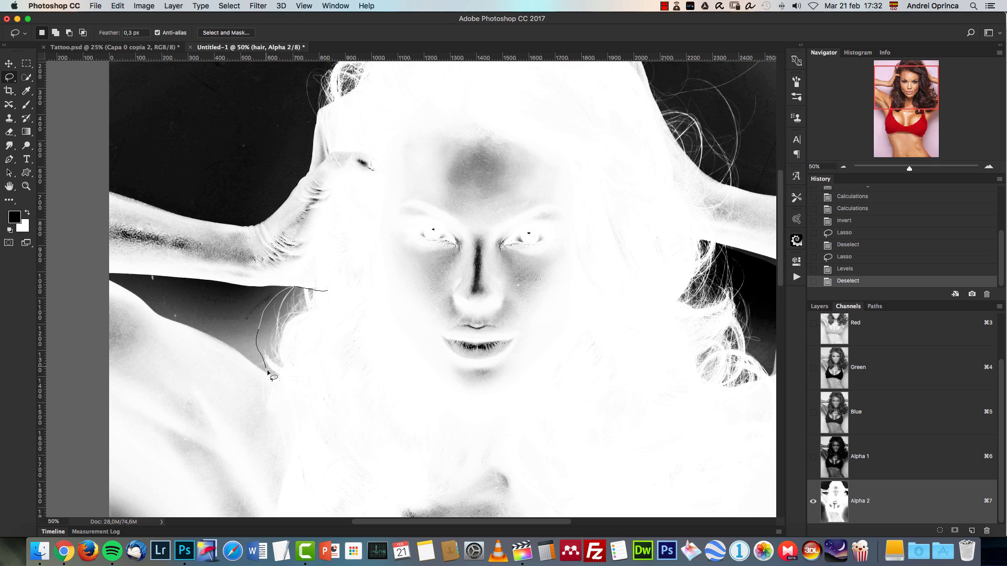
drag(328, 308, 331, 326)
- Apply Levels inputs 72, 0.31 and 255 to the lassoed hair edge, and remove the selection
key(super+l)
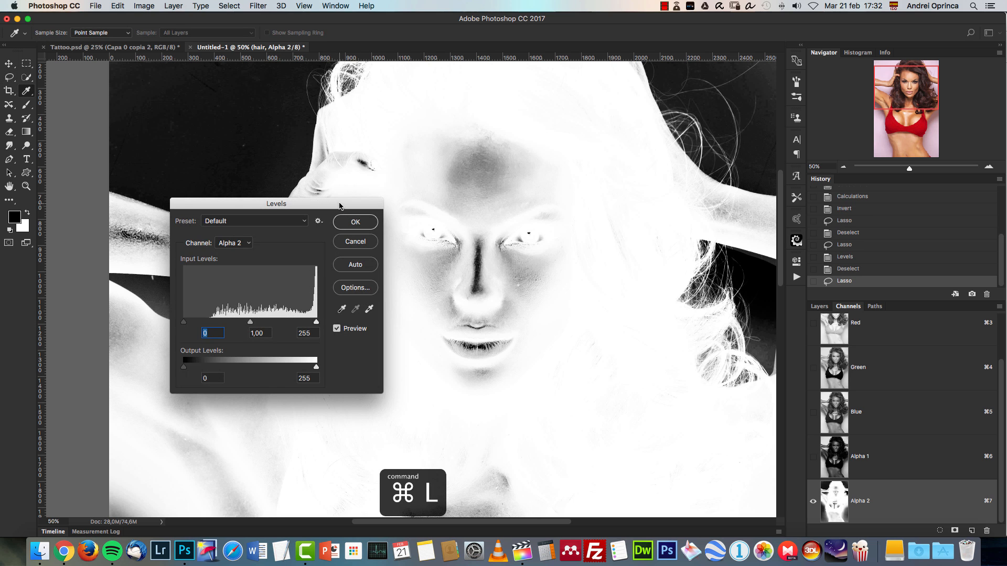
drag(339, 207, 587, 176)
drag(431, 292, 468, 294)
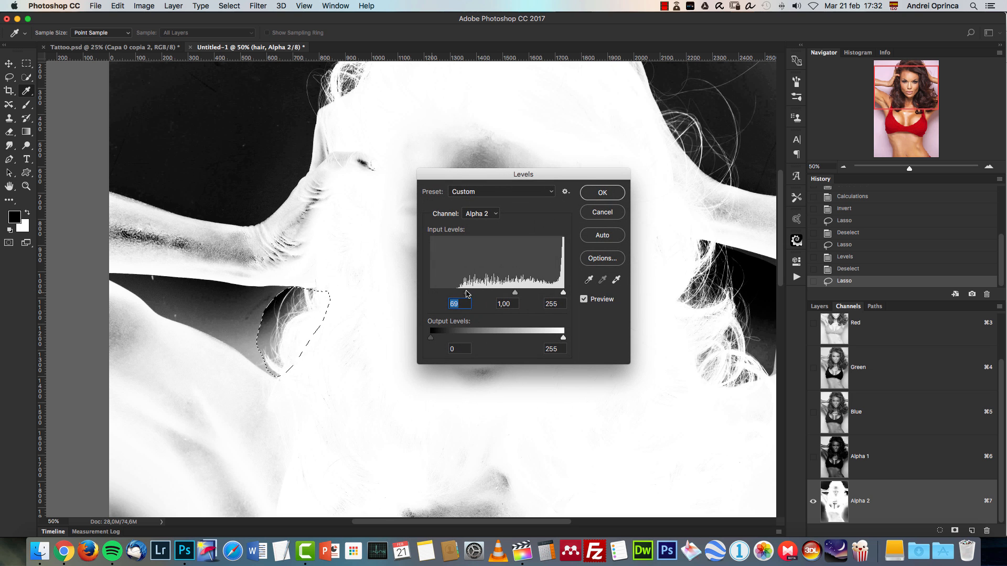
drag(529, 295, 539, 295)
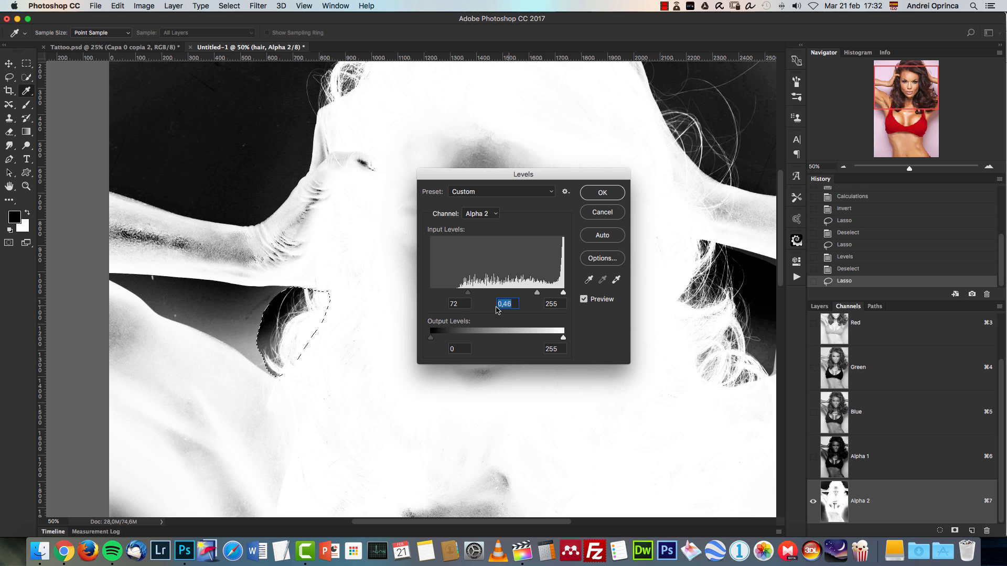
drag(539, 296, 548, 295)
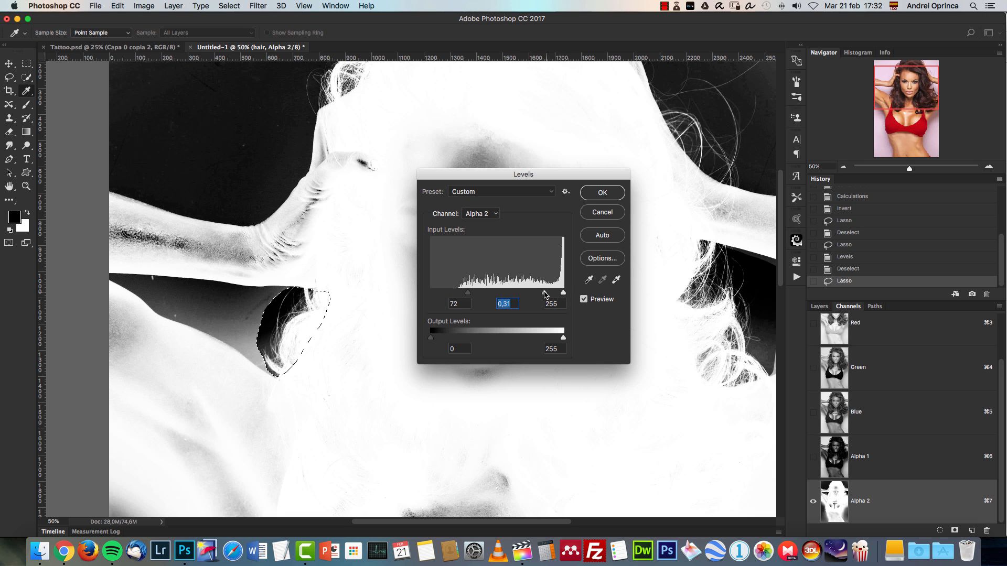
click(602, 193)
key(super+d)
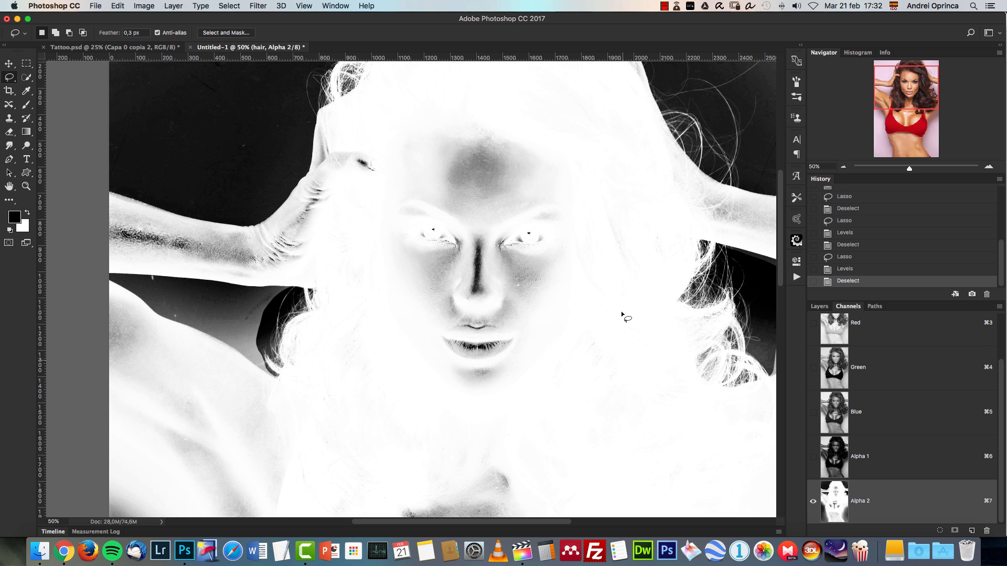
- Choose the Brush tool, set its blend mode to Overlay and review its tip settings
scroll(532, 314, right, 5)
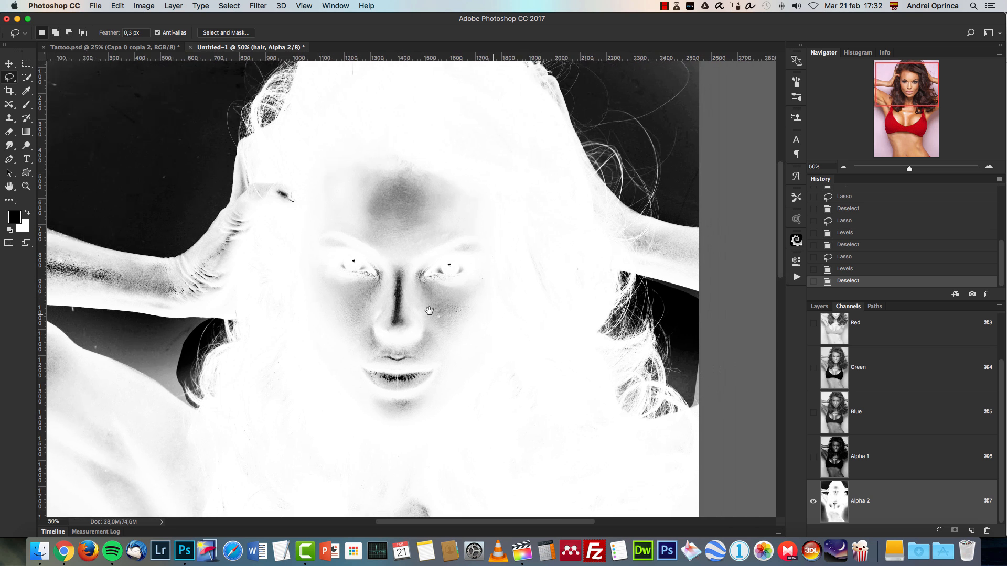
click(28, 107)
click(132, 32)
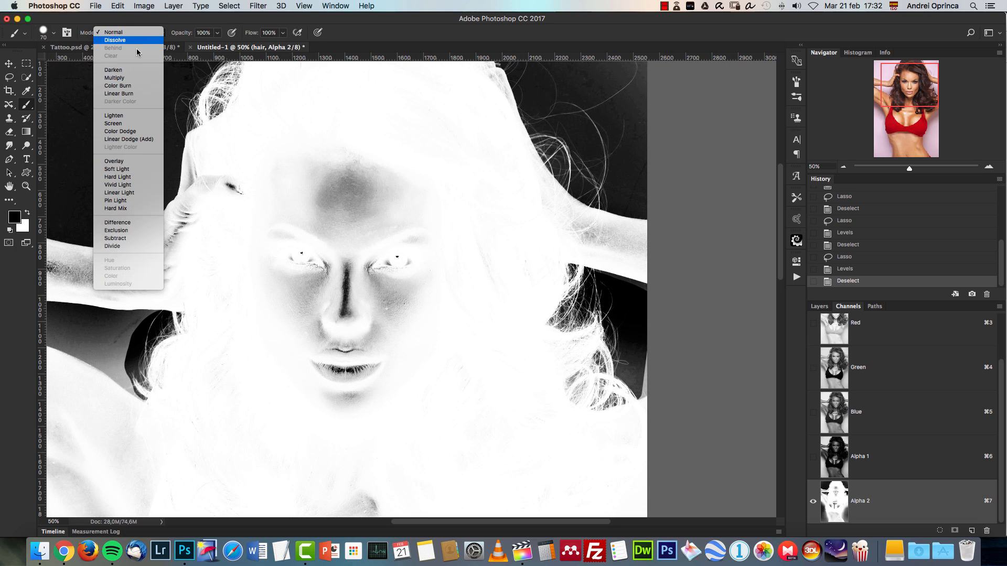
click(128, 162)
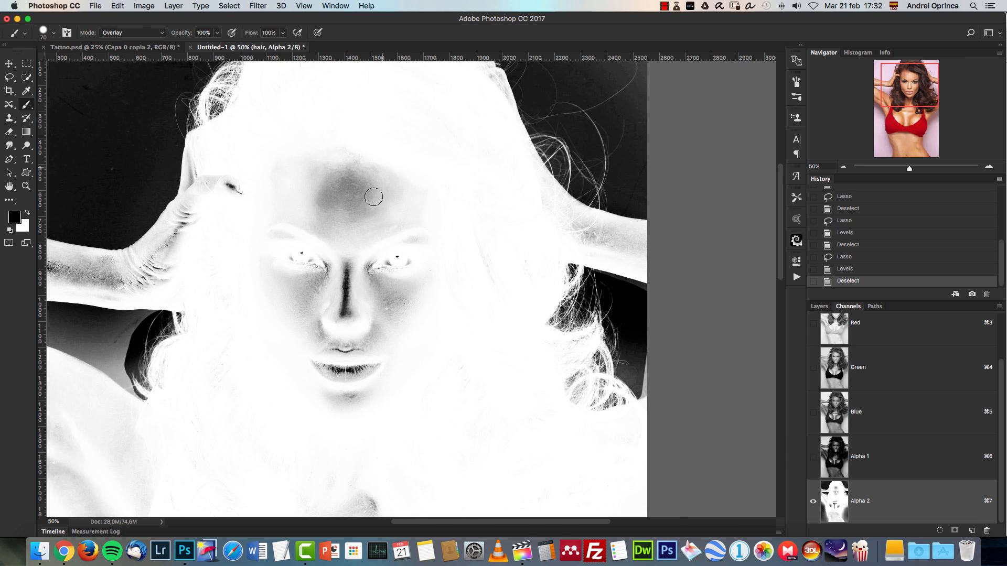
right_click(374, 196)
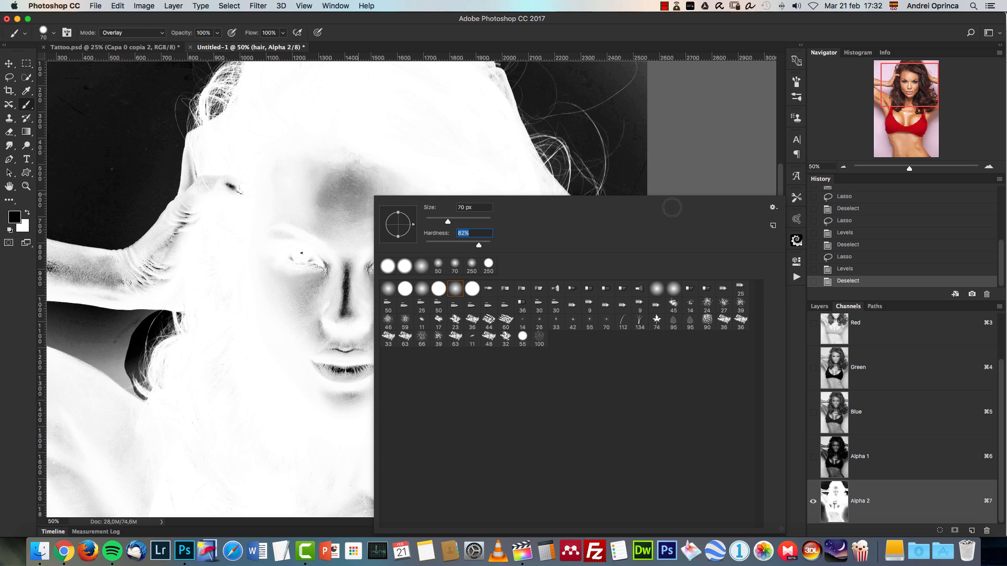
click(797, 83)
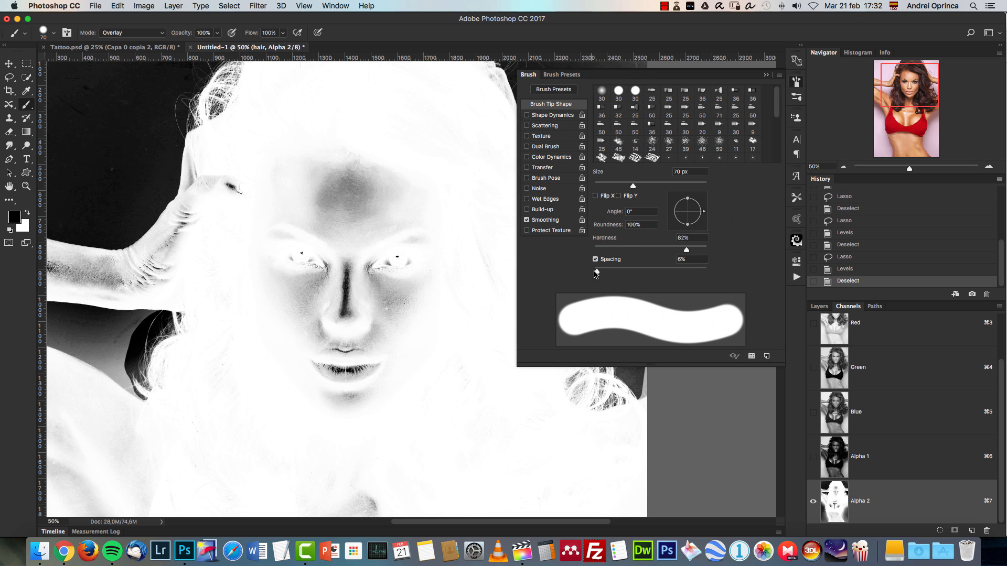
click(768, 74)
- Paint the gray areas of the face white in Alpha 2 with a 500 px Overlay brush
click(844, 167)
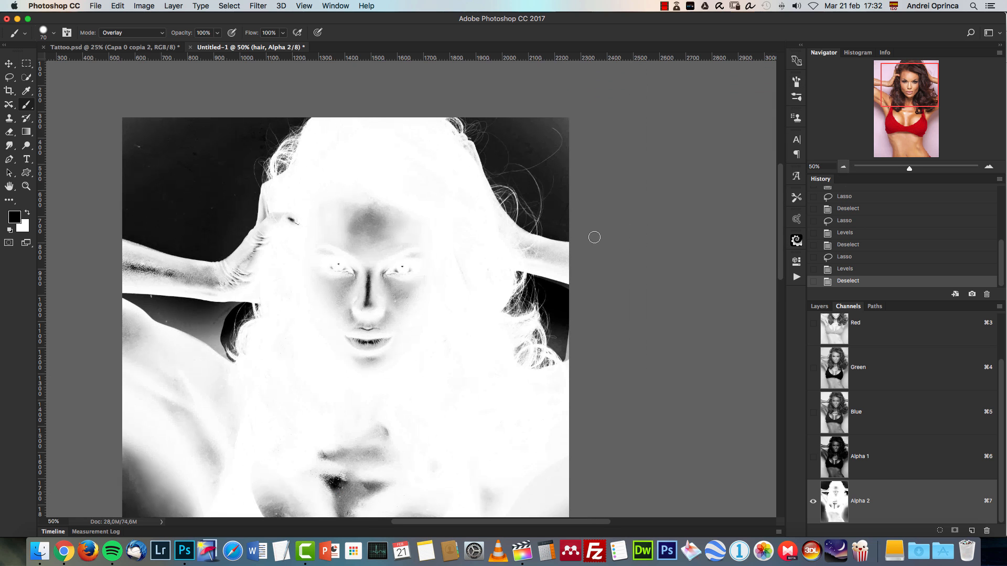
key(x)
key(bracketright)
key(bracketright)
key(bracketright)
key(bracketright)
key(bracketright)
key(bracketright)
key(bracketright)
key(bracketright)
mouse_move(379, 229)
mouse_down()
mouse_move(354, 314)
mouse_move(355, 252)
mouse_up()
mouse_move(355, 239)
mouse_down()
mouse_move(332, 248)
mouse_move(342, 218)
mouse_move(384, 293)
mouse_move(382, 333)
mouse_move(416, 238)
mouse_move(414, 207)
mouse_up()
mouse_move(381, 354)
mouse_down()
mouse_move(386, 308)
mouse_move(387, 321)
mouse_move(346, 306)
mouse_up()
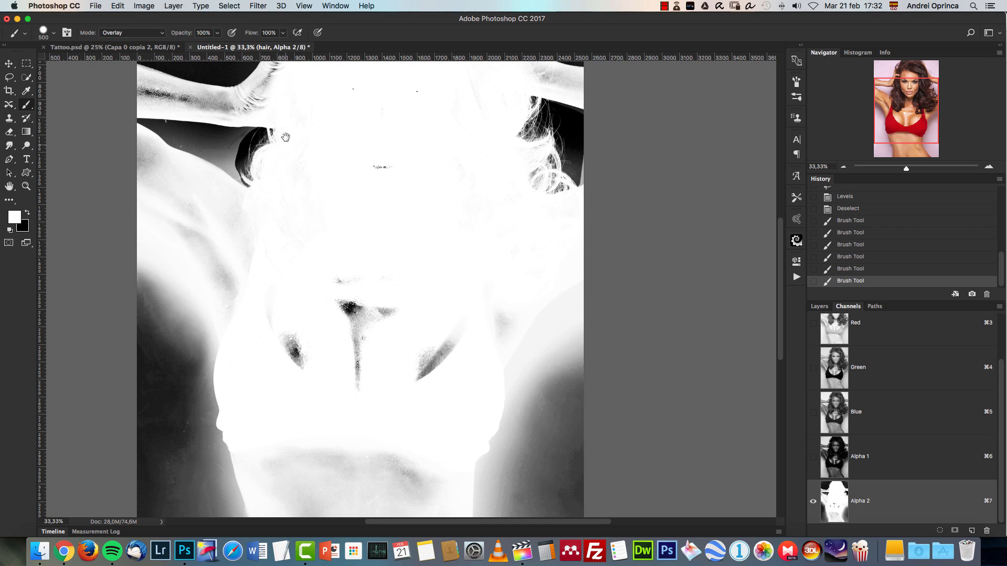
- Paint the gray background gap below the left-side arm black with a 175 px Overlay brush
drag(287, 139, 418, 288)
key(bracketleft)
key(bracketleft)
key(bracketleft)
click(989, 166)
key(x)
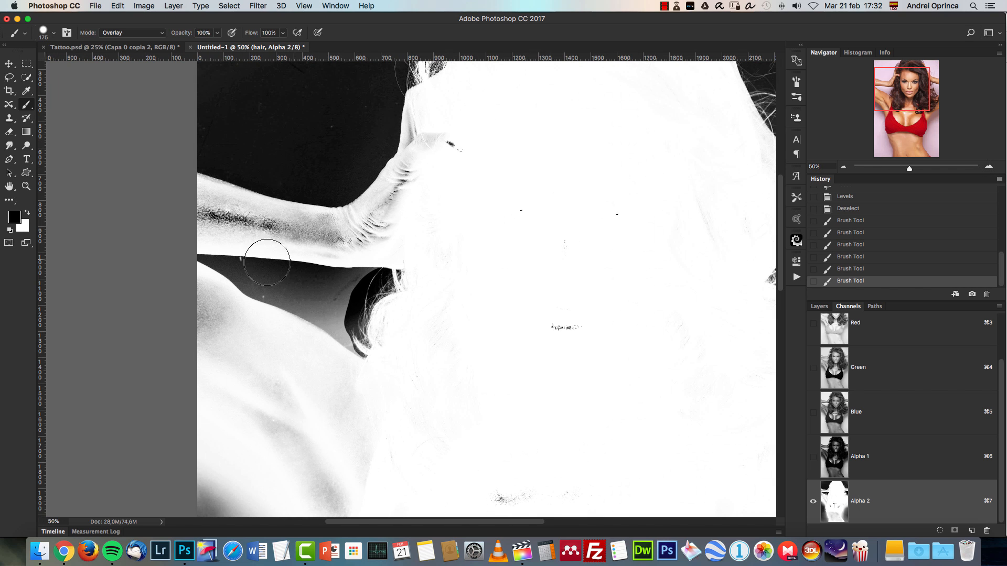
mouse_move(380, 292)
mouse_down()
mouse_move(356, 323)
mouse_move(374, 293)
mouse_move(362, 249)
mouse_move(344, 286)
mouse_move(356, 298)
mouse_move(353, 276)
mouse_move(333, 301)
mouse_move(334, 329)
mouse_move(302, 308)
mouse_move(331, 341)
mouse_move(288, 291)
mouse_move(250, 262)
mouse_up()
key(super+z)
key(super+z)
- Paint the background above the left-side arm black, enlarging the brush to 400 px
drag(381, 292, 343, 470)
mouse_move(300, 306)
mouse_down()
mouse_move(295, 281)
mouse_move(284, 315)
mouse_up()
key(bracketright)
key(bracketright)
key(bracketright)
key(bracketright)
mouse_move(287, 241)
mouse_down()
mouse_move(180, 225)
mouse_move(236, 321)
mouse_up()
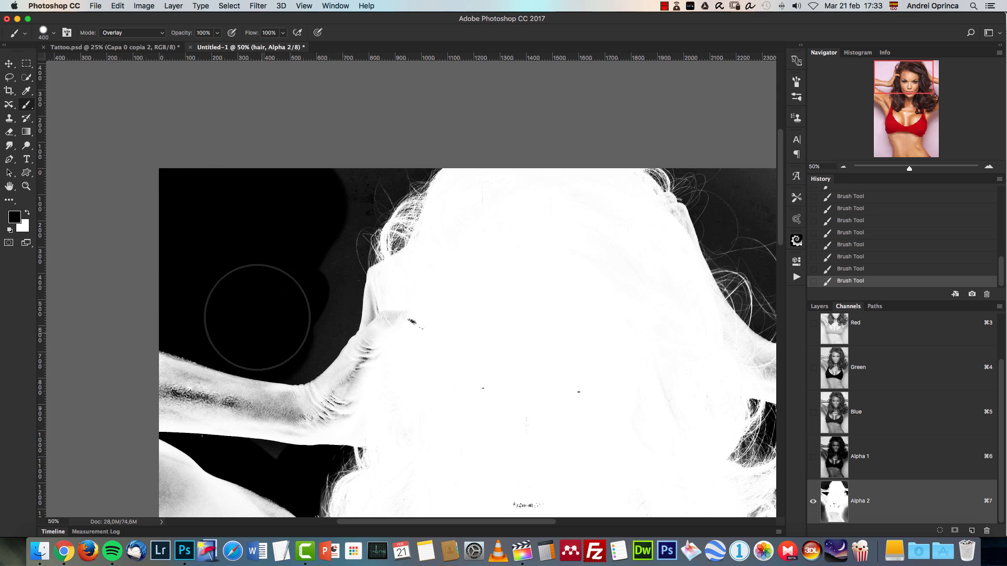
- Soften the brush to 30% hardness and blacken more of the photo's upper-left background
right_click(332, 204)
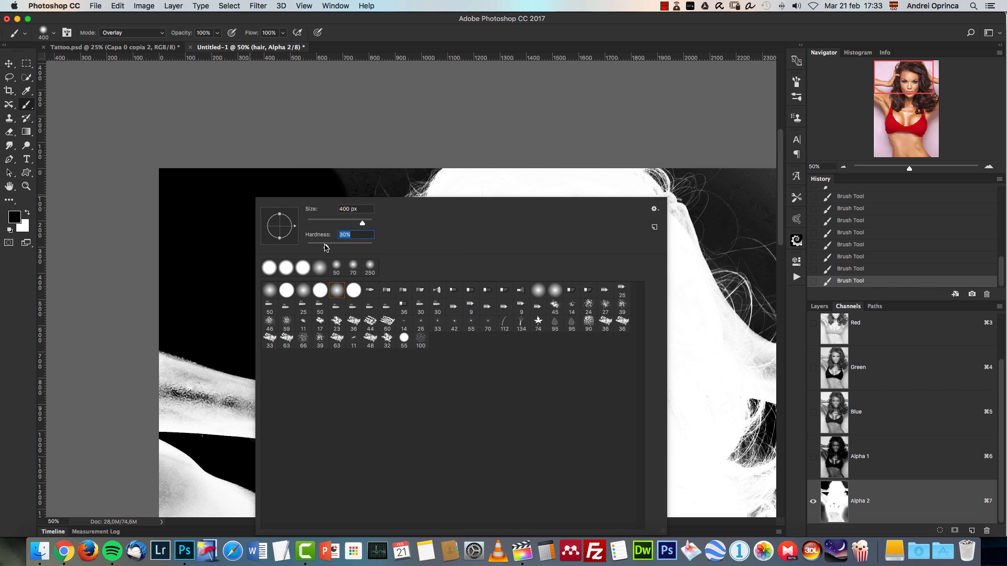
click(858, 499)
key(super+z)
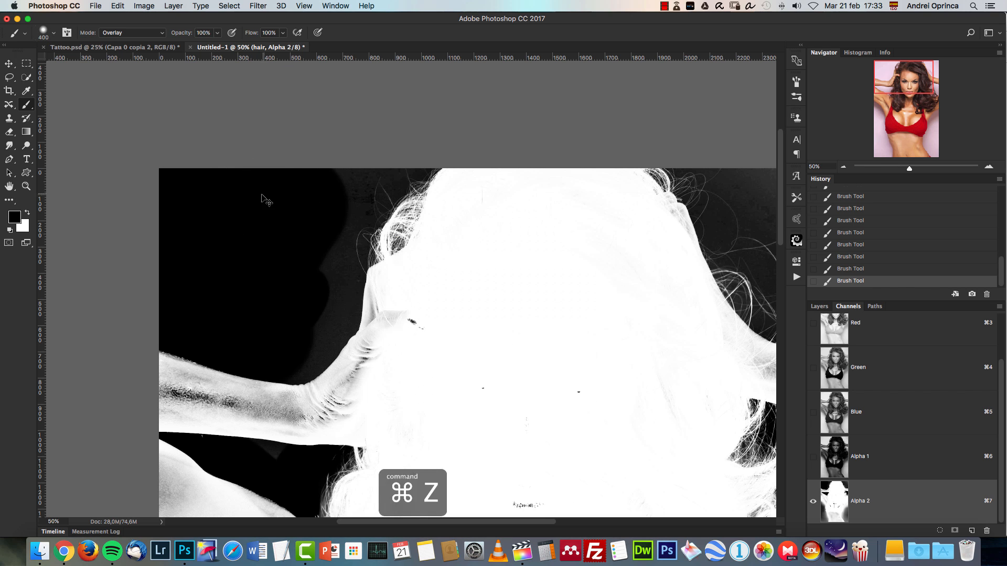
mouse_move(308, 184)
mouse_down()
mouse_move(281, 269)
mouse_move(286, 292)
mouse_move(268, 324)
mouse_move(185, 247)
mouse_move(164, 201)
mouse_move(157, 223)
mouse_up()
- Paint the dark gray background beside the hair black on the right side of the photo with a smaller brush
drag(528, 277, 161, 240)
key(bracketleft)
key(bracketleft)
key(bracketleft)
key(bracketright)
mouse_move(399, 149)
mouse_down()
mouse_move(446, 168)
mouse_move(470, 214)
mouse_move(474, 264)
mouse_move(432, 164)
mouse_move(402, 131)
mouse_move(411, 114)
mouse_move(438, 131)
mouse_move(384, 143)
mouse_up()
- Paint the right-side hair edge and raised arm white with a 125 px Overlay brush
key(bracketleft)
key(x)
mouse_move(310, 238)
mouse_down()
mouse_move(335, 318)
mouse_move(386, 344)
mouse_move(450, 341)
mouse_move(364, 306)
mouse_move(425, 327)
mouse_up()
- Switch the brush to Normal mode and paint the remaining dark specks on the eyes and lips white with a larger tip
mouse_move(313, 392)
mouse_down()
mouse_move(441, 258)
mouse_move(423, 262)
mouse_up()
click(131, 32)
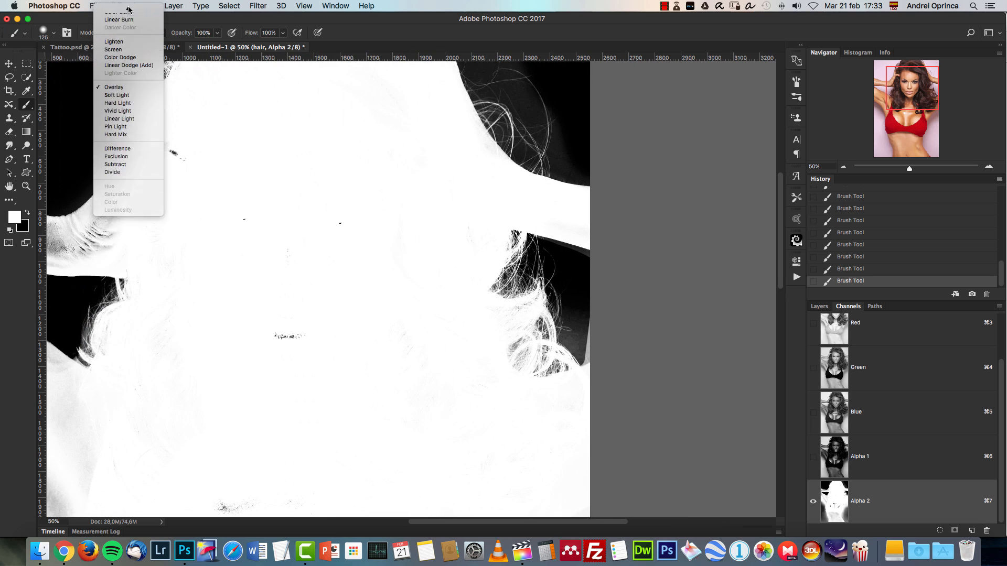
click(122, 8)
key(bracketright)
key(bracketright)
key(bracketright)
key(bracketright)
mouse_move(307, 317)
mouse_down()
mouse_move(245, 174)
mouse_move(391, 215)
mouse_up()
- Cover the dark mark on the left-side hand with white using a smaller Normal-mode brush
drag(226, 239, 462, 278)
key(bracketleft)
key(bracketleft)
key(bracketleft)
key(bracketleft)
key(bracketleft)
click(387, 188)
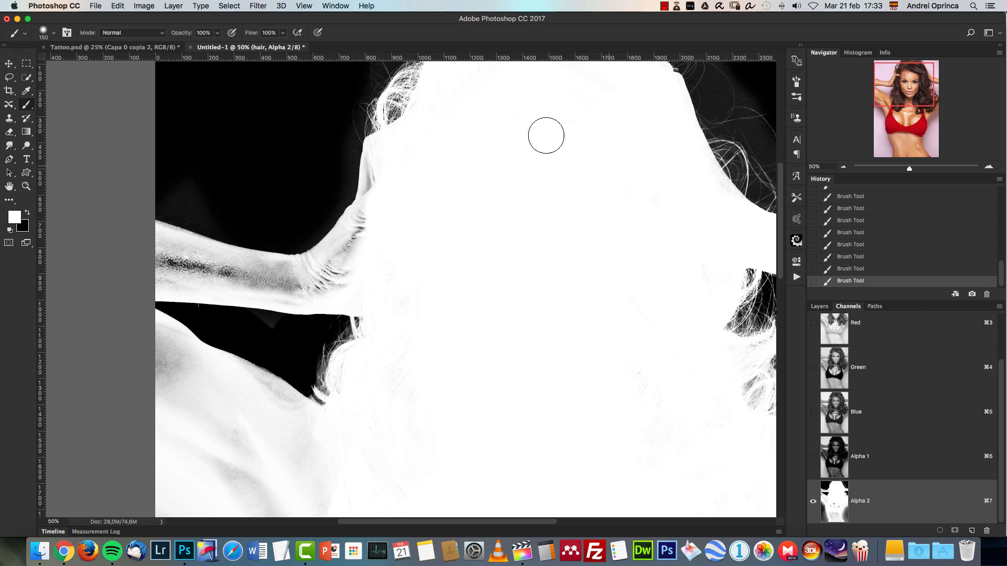
- Paint the gray creases of the left-side wrist and hand white with a 100 px brush
drag(612, 185, 314, 252)
key(bracketleft)
key(bracketleft)
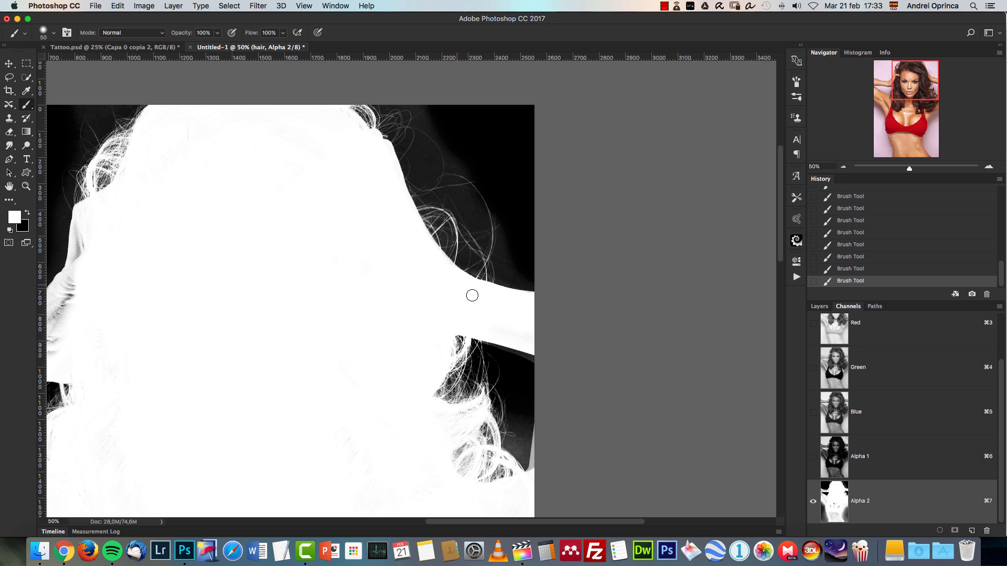
drag(310, 285, 619, 287)
mouse_move(372, 313)
mouse_down()
mouse_move(359, 330)
mouse_move(369, 322)
mouse_move(379, 349)
mouse_up()
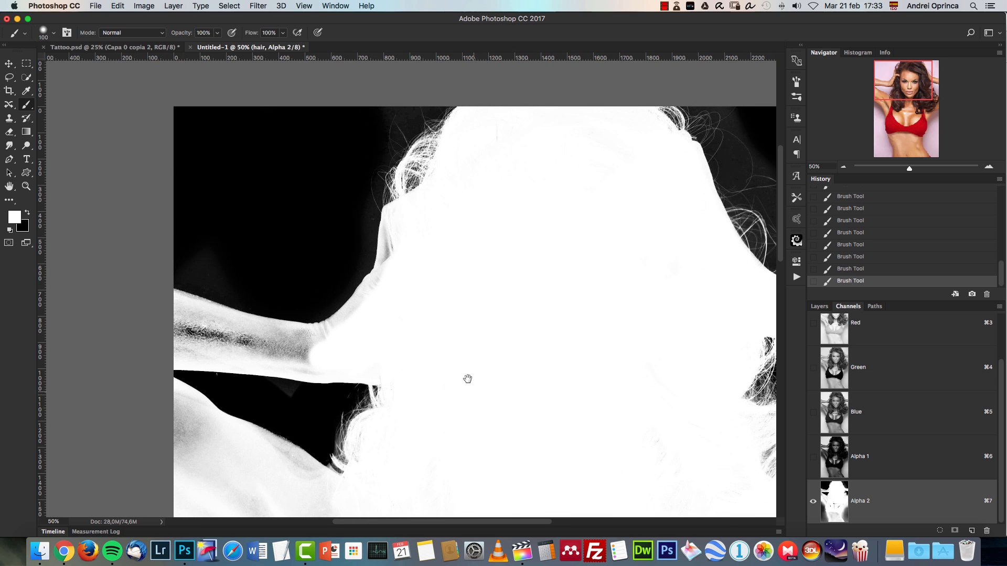
drag(478, 394, 432, 205)
key(bracketright)
key(bracketright)
key(bracketright)
key(bracketright)
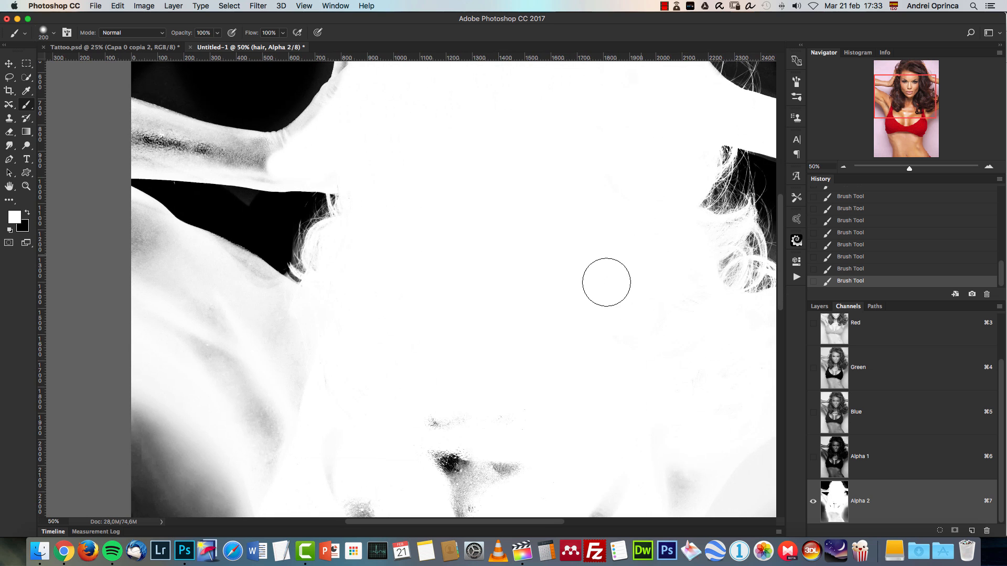
click(843, 167)
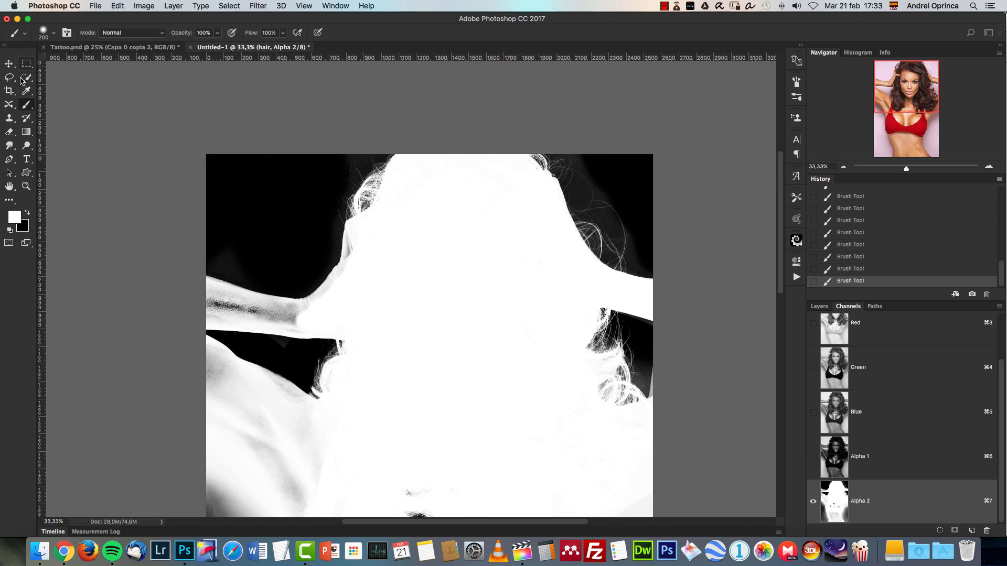
- Draw a Lasso selection around the stray hairs, arm edge and dark background in the image's upper-right corner
key(l)
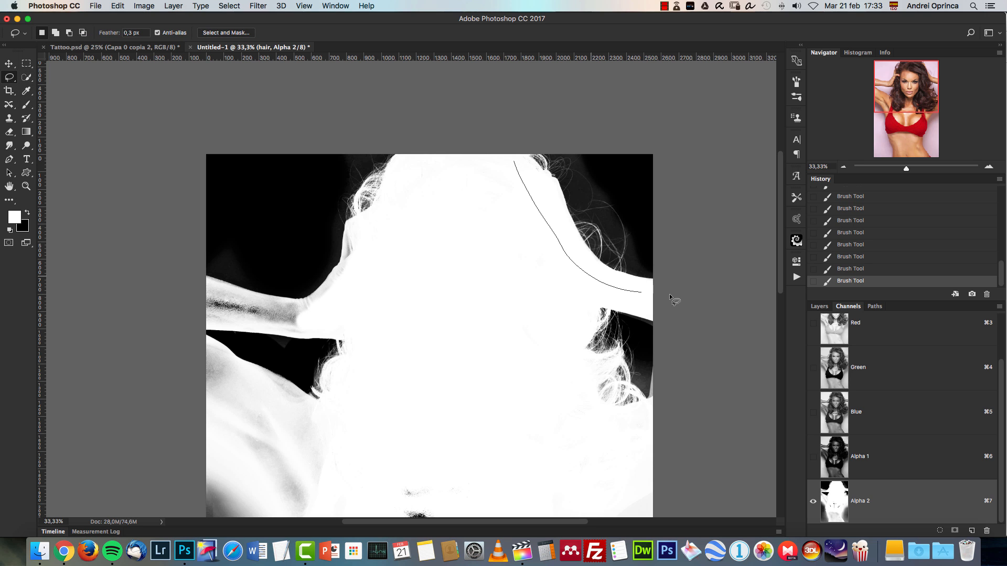
drag(682, 129, 686, 108)
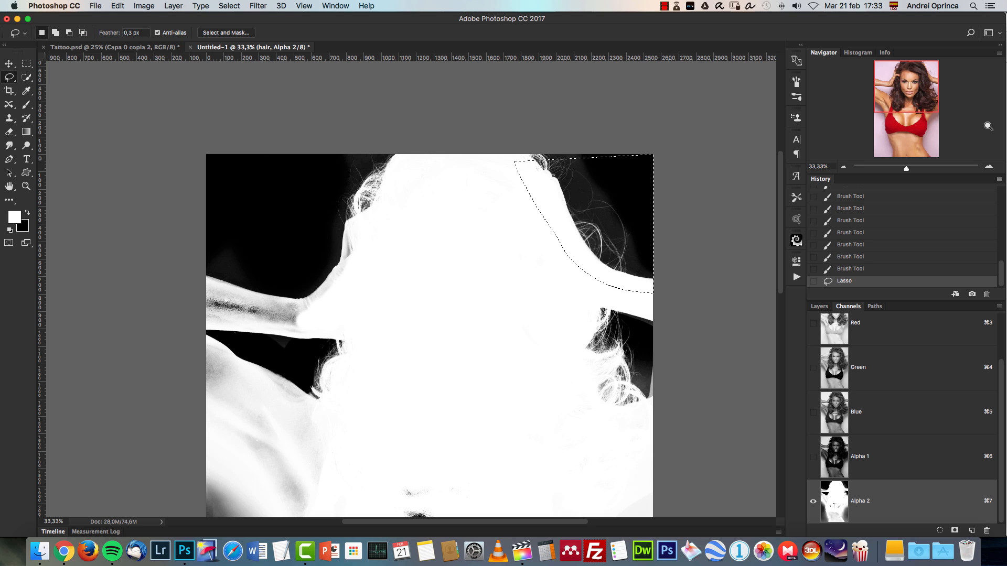
key(super+1)
drag(733, 135, 276, 360)
drag(661, 189, 562, 263)
click(316, 101)
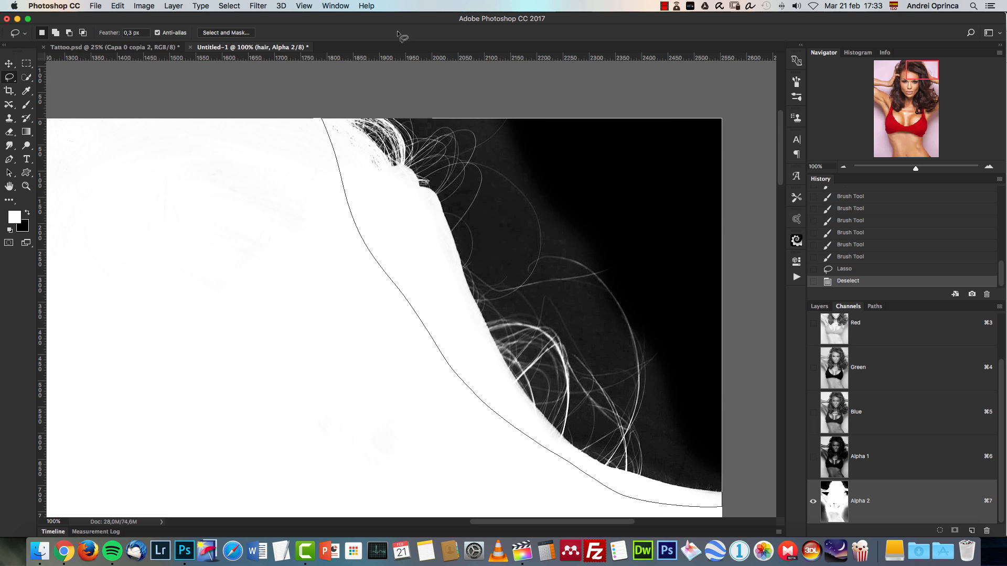
drag(324, 38, 322, 33)
- Darken the selected background with Levels input values 15, 0.94 and 223, and deselect
key(super+l)
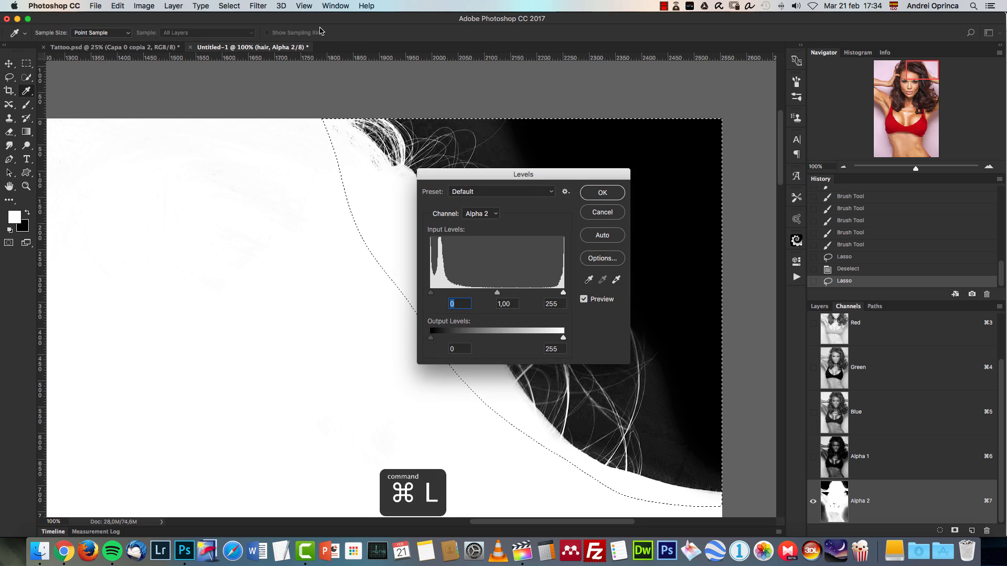
drag(596, 175, 561, 257)
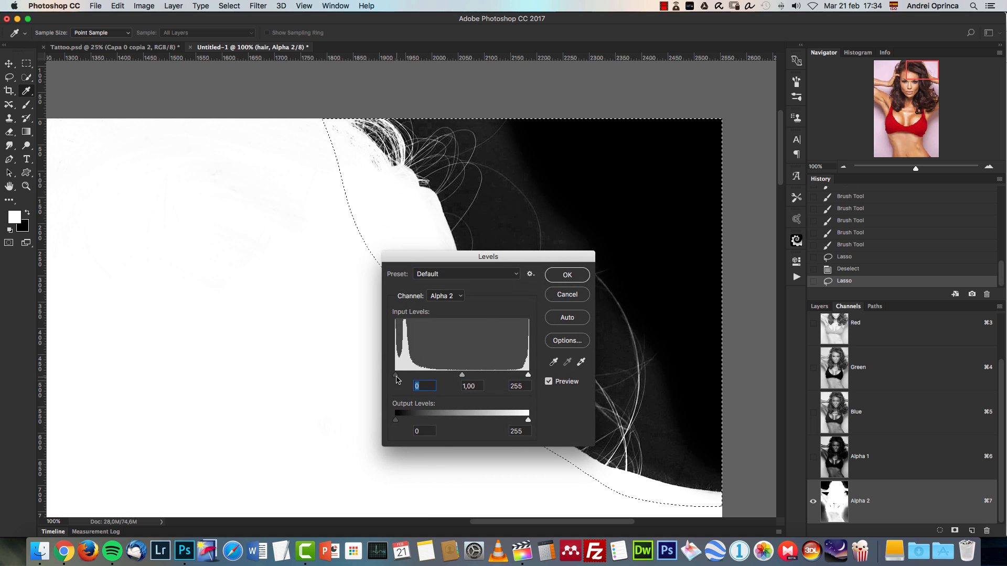
drag(396, 375, 401, 377)
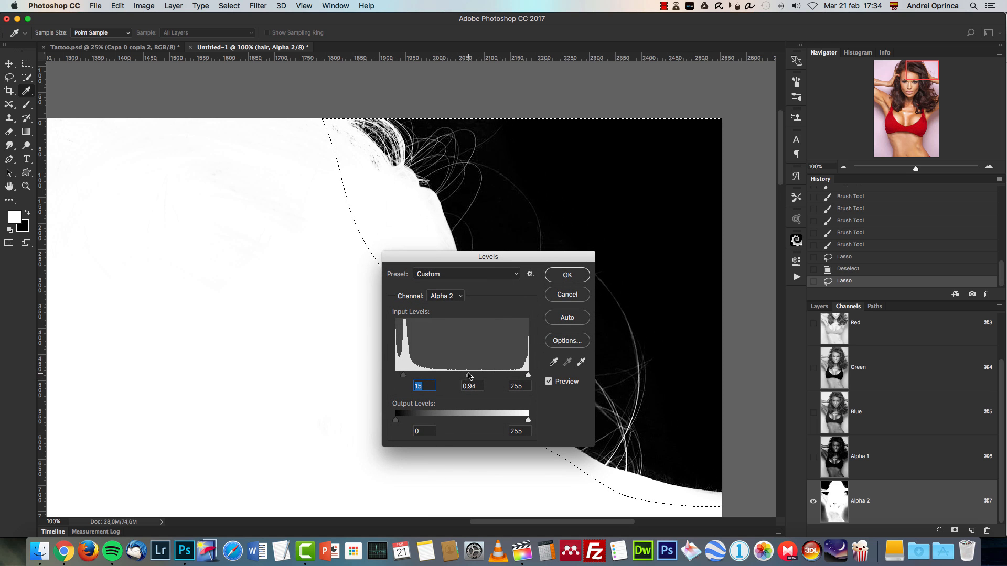
drag(524, 376, 512, 375)
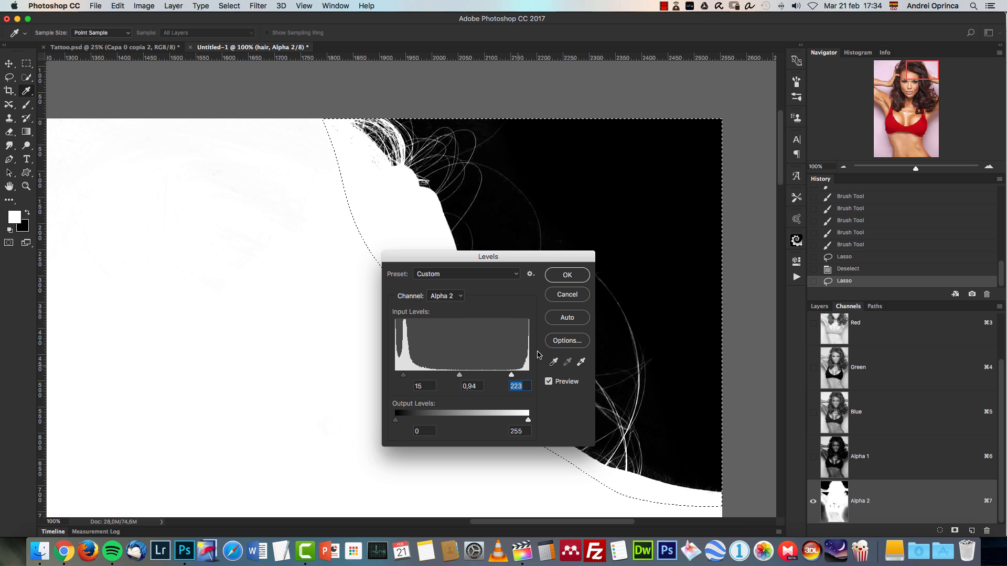
click(567, 276)
key(super+d)
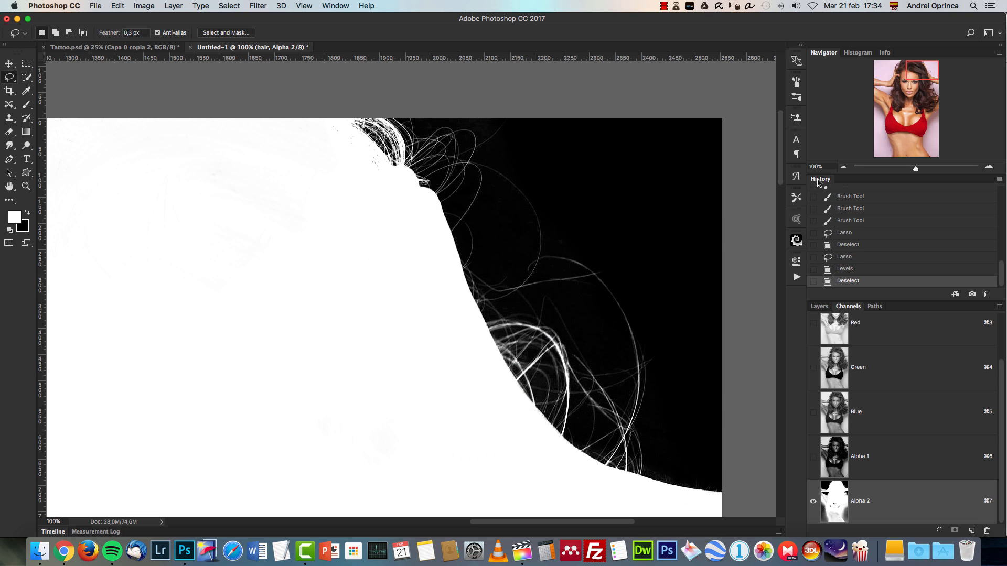
- Load the Alpha 2 channel as a selection and add it as a layer mask on the hair layer
click(844, 168)
click(844, 168)
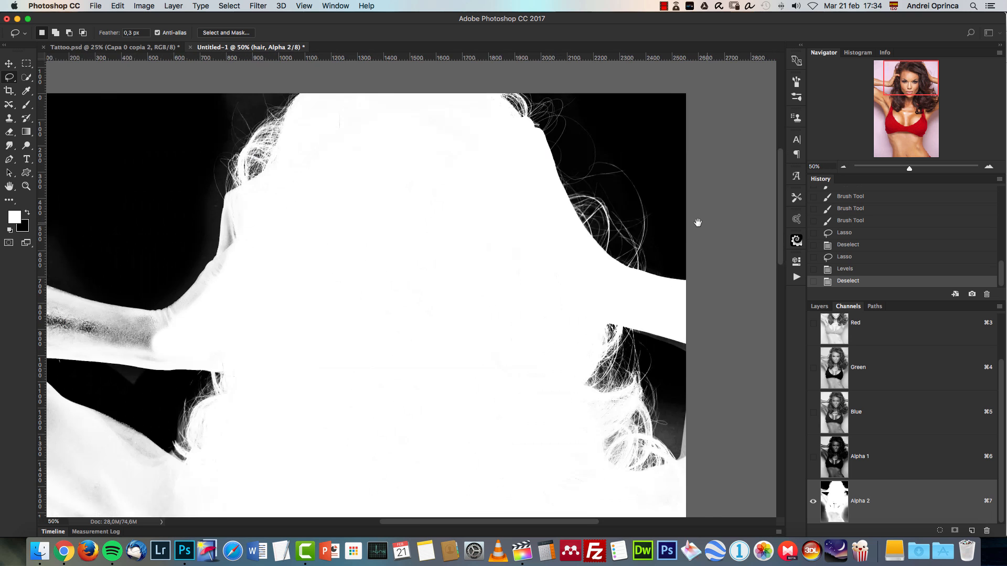
super+click(836, 503)
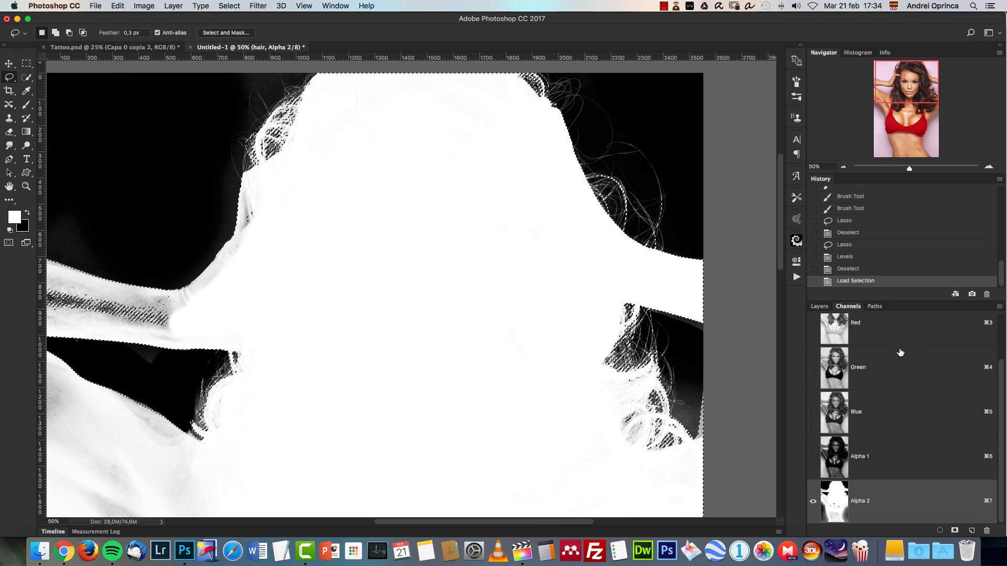
drag(1001, 373, 999, 323)
click(872, 328)
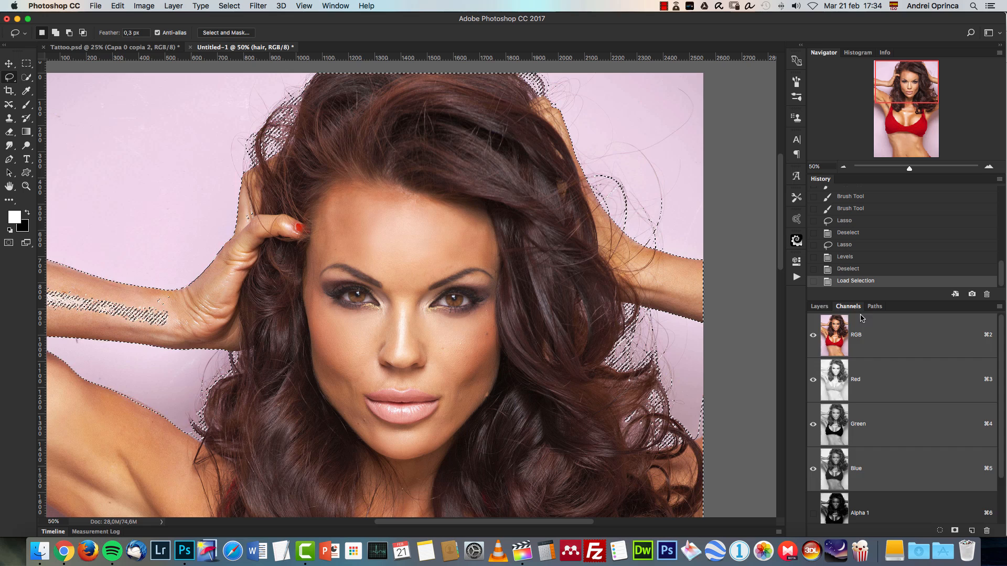
click(820, 307)
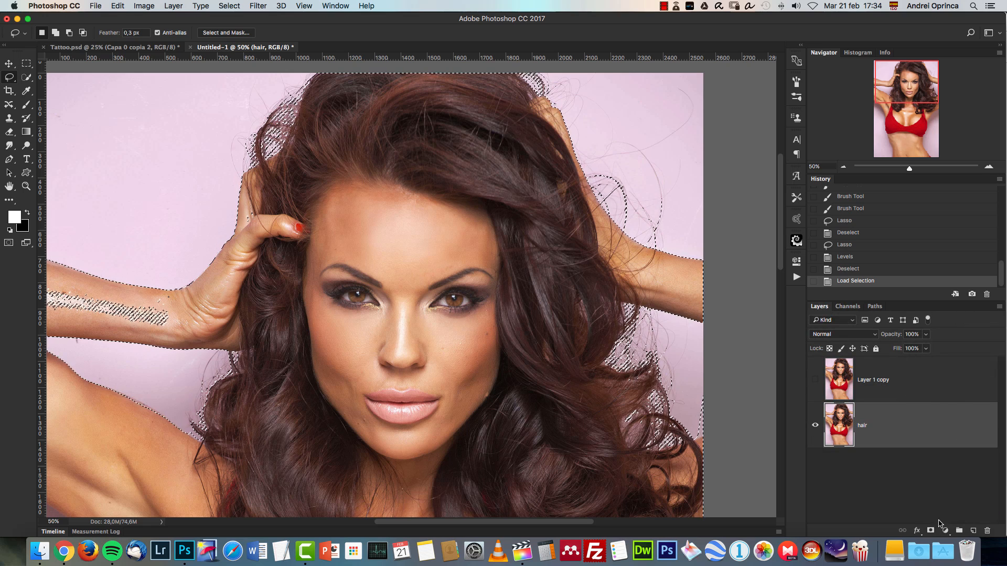
click(931, 531)
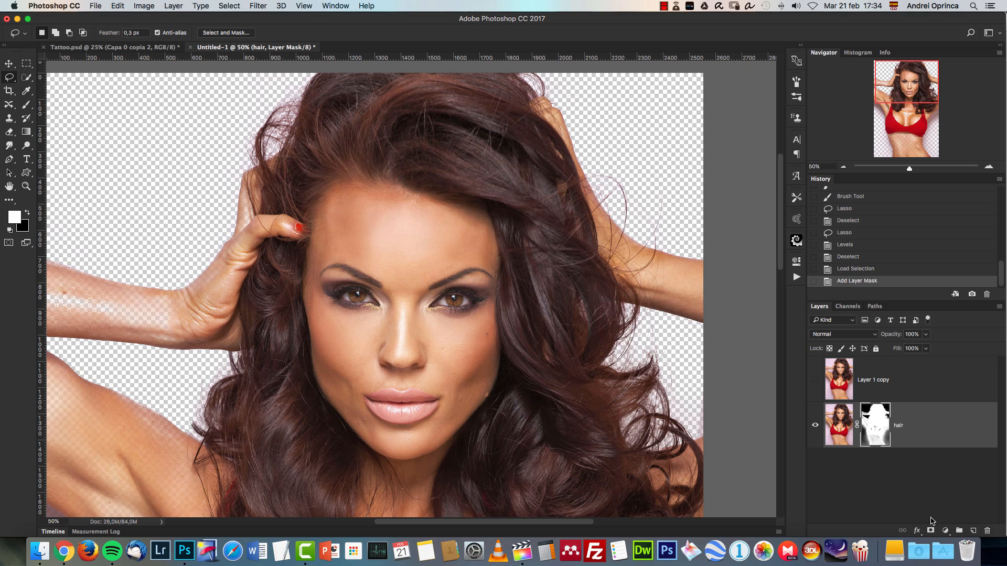
- Inspect the masked cut-out from the hair and arms down to the waist
drag(676, 207, 706, 229)
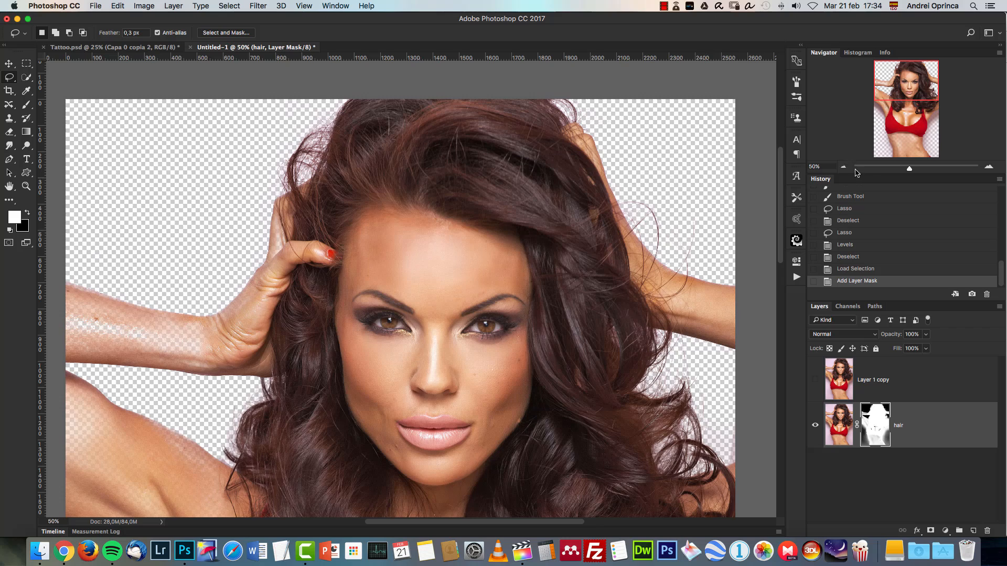
click(843, 167)
click(843, 168)
drag(501, 350, 531, 231)
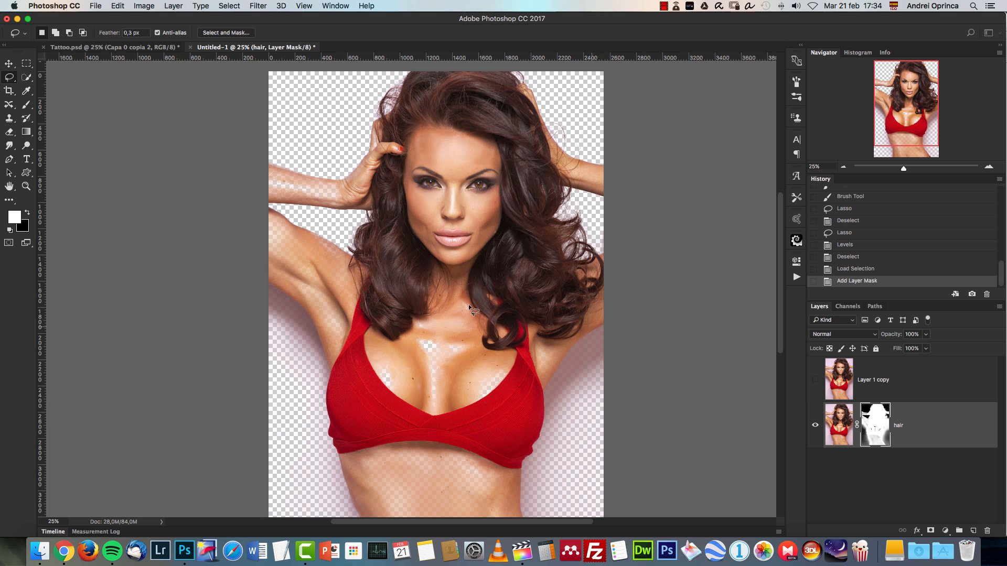
drag(531, 409, 599, 335)
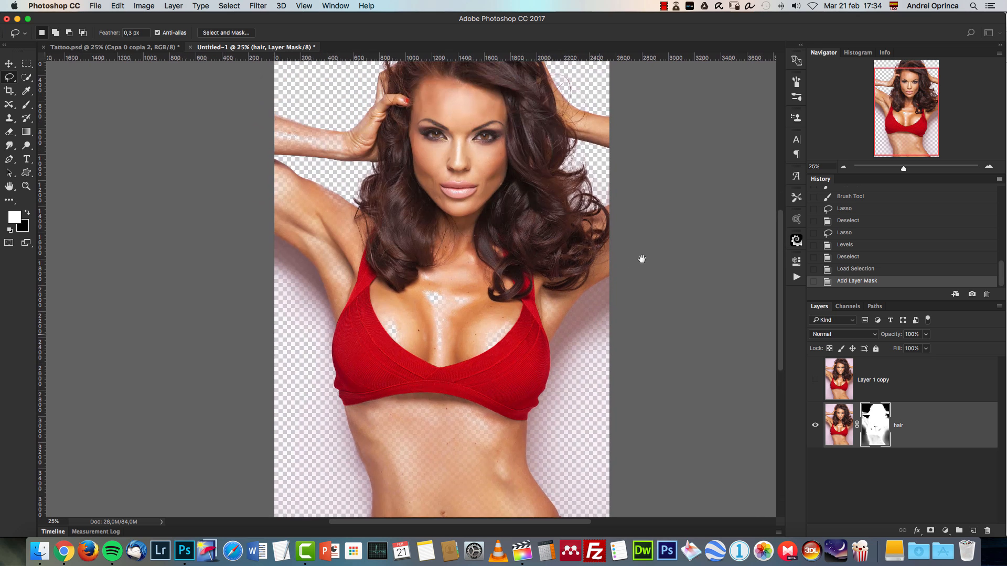
click(843, 167)
- Preview and open the brick texture 44177445_l.jpg from the Tattoo folder
key(super+o)
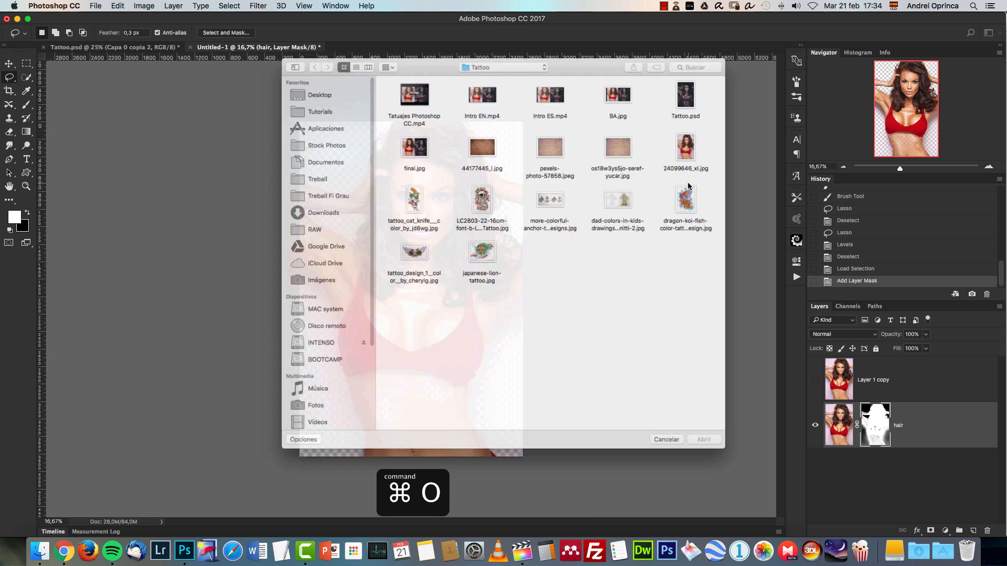
click(479, 140)
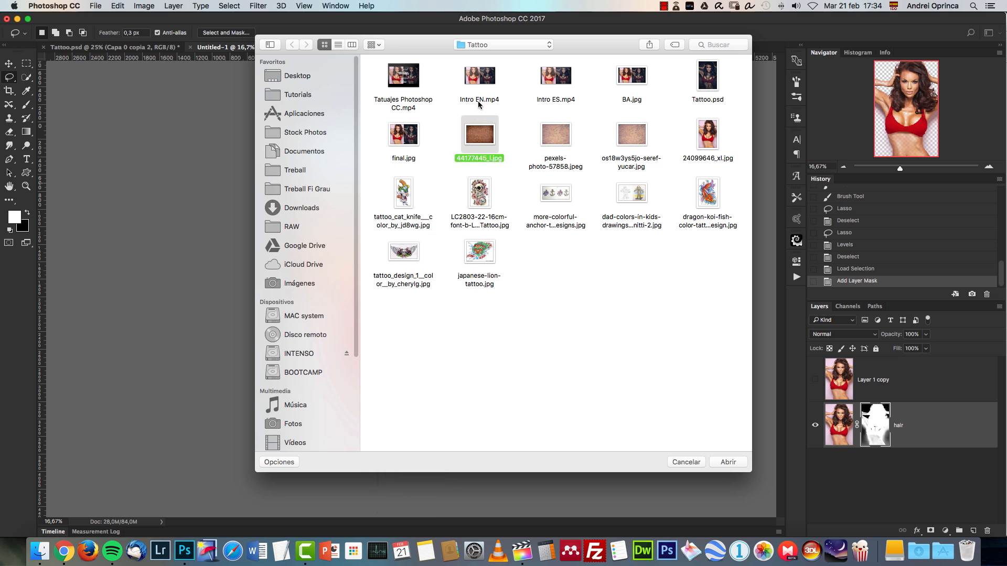
key(space)
key(space)
click(728, 462)
- Cut the entire brick image to the clipboard and close its file without saving
key(super+a)
key(super+x)
key(super+w)
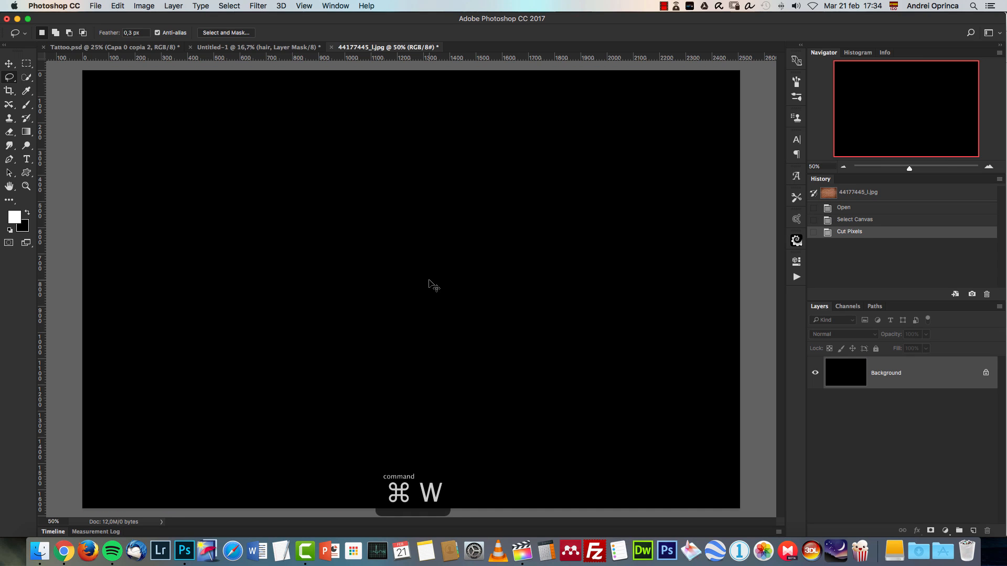
click(473, 190)
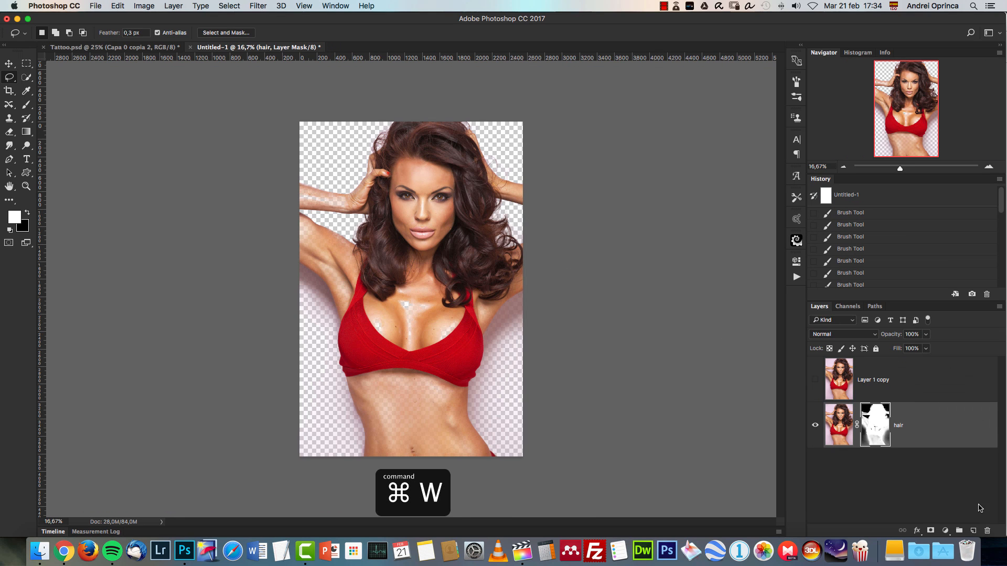
- Create a new layer below the hair layer and paste the brick texture into it
click(973, 531)
key(super+b)
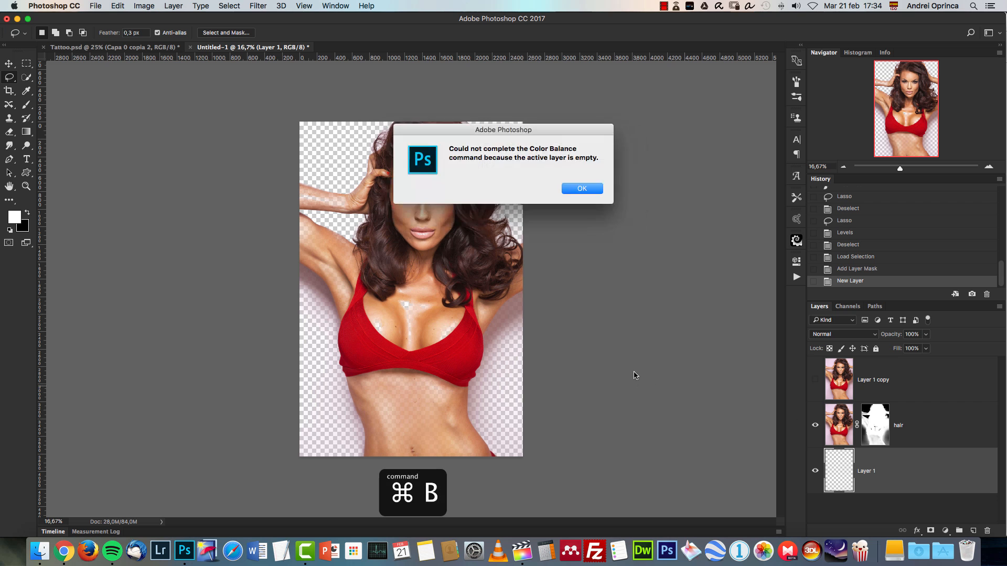
click(579, 189)
key(super+v)
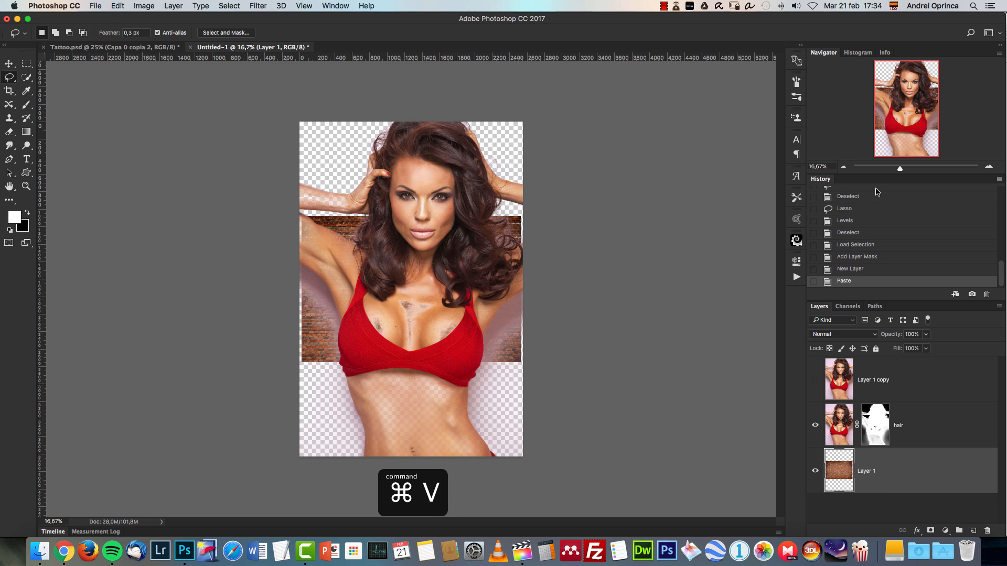
- Scale the brick layer with Free Transform to about 232% so it covers the whole canvas
click(844, 166)
click(843, 166)
key(super+t)
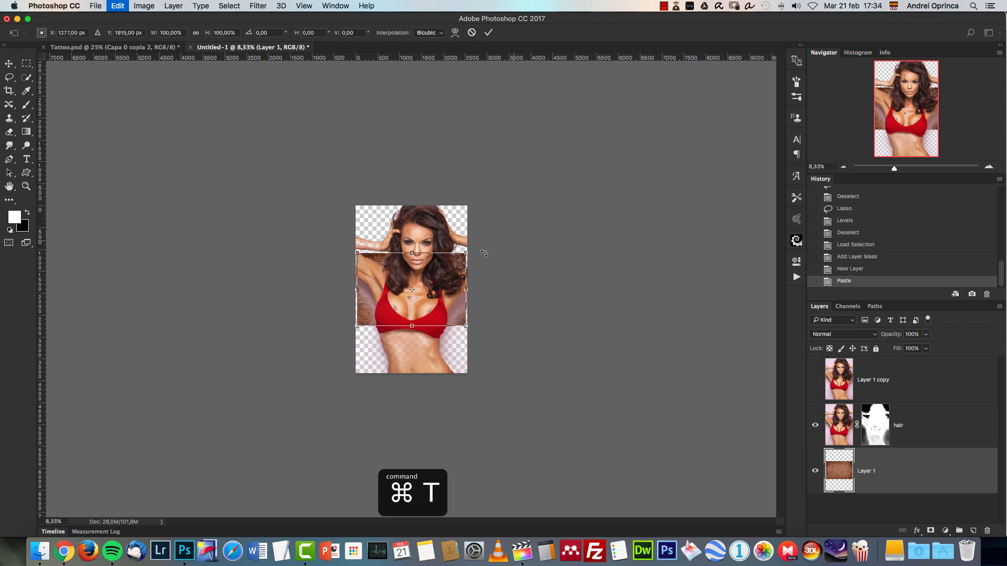
drag(467, 254, 488, 239)
drag(456, 272, 463, 234)
drag(493, 200, 593, 173)
drag(520, 244, 495, 239)
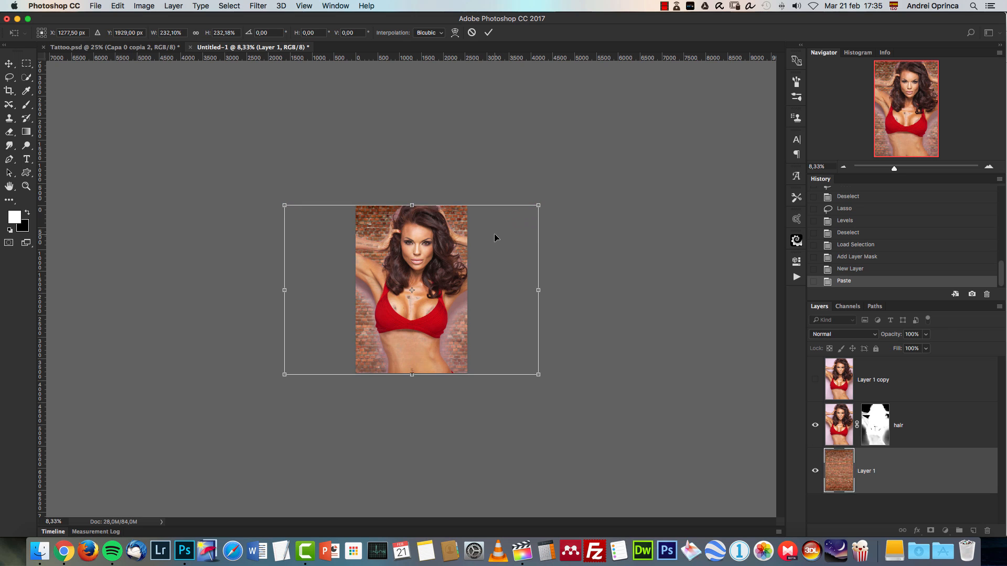
key(Return)
- Examine how the hair layer's cut-out blends with the brick background around the hair, chest and waist
key(l)
key(super+1)
click(844, 168)
click(843, 167)
key(alt+bracketright)
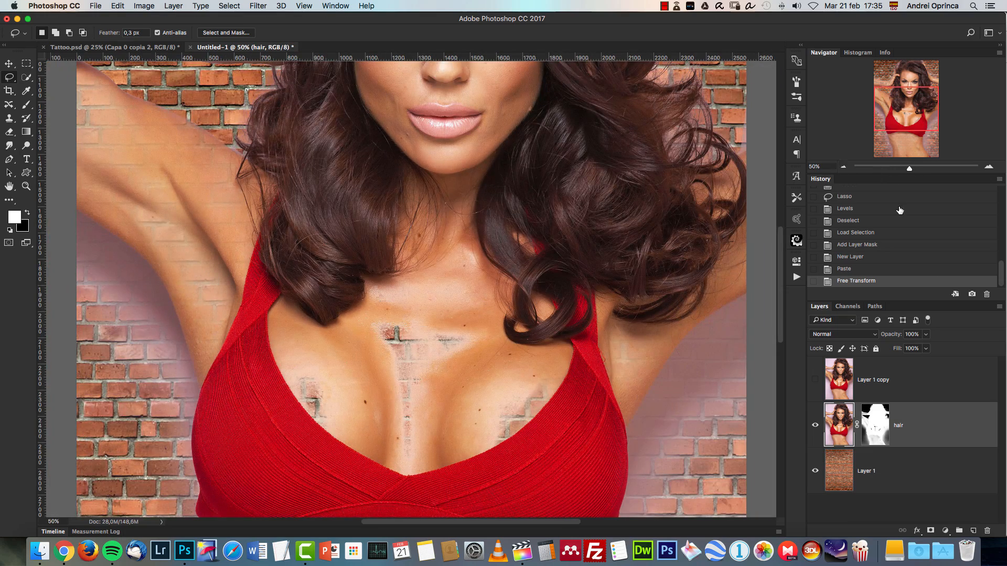
click(842, 168)
click(843, 167)
drag(610, 204, 605, 246)
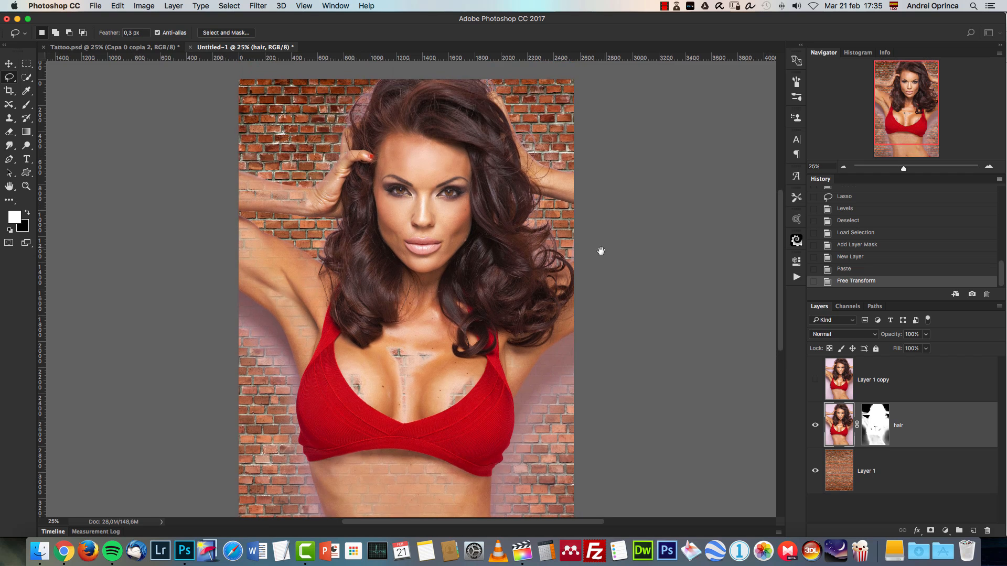
scroll(593, 243, down, 6)
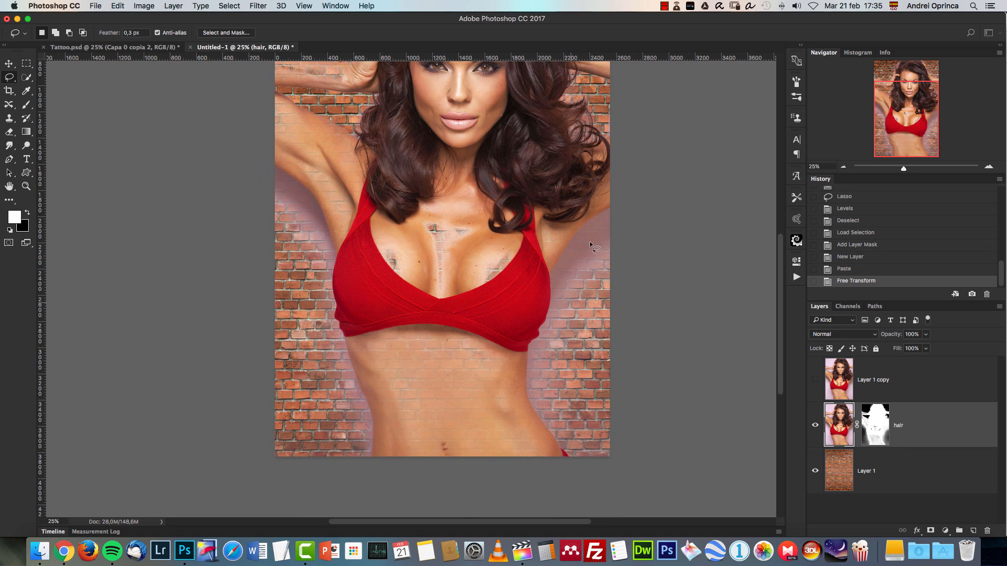
- Show and duplicate Layer 1 copy, hide the duplicate, and rename the original layer as body
click(942, 389)
click(815, 380)
key(super+j)
click(815, 379)
click(878, 426)
double_click(877, 424)
text(body)
key(Return)
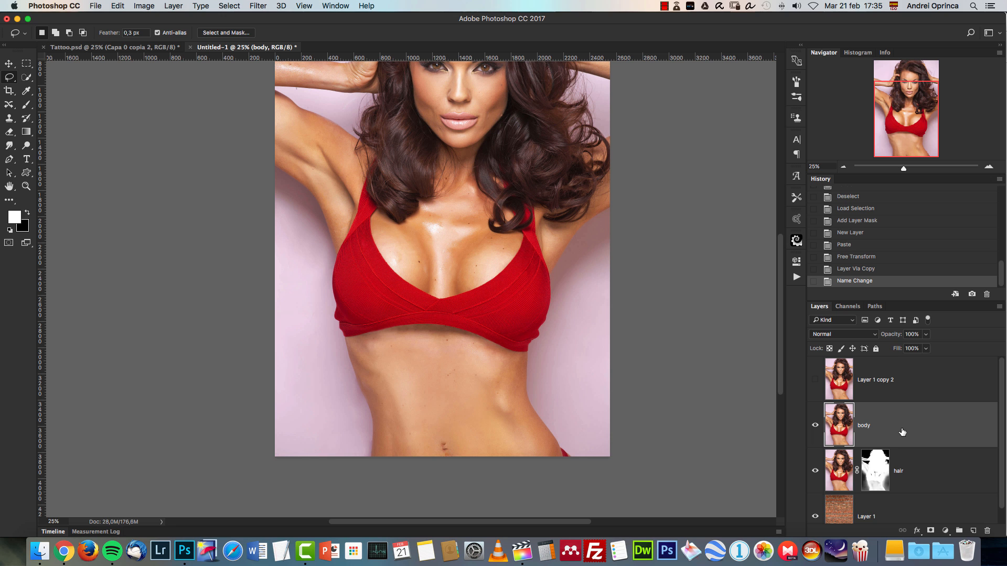
- Select the woman's face and torso on the body layer using the Quick Selection tool with an enlarged brush
click(25, 78)
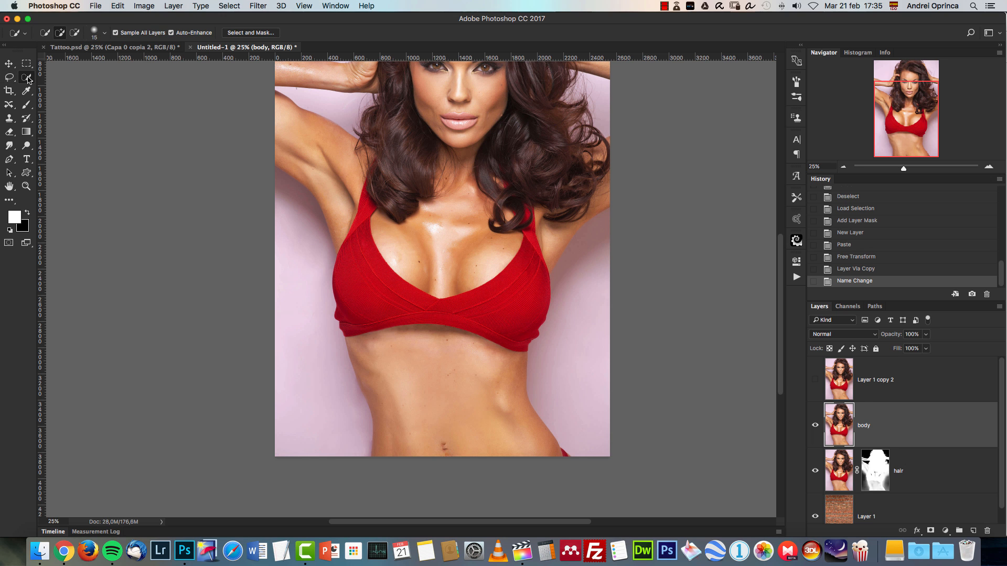
click(69, 78)
click(843, 166)
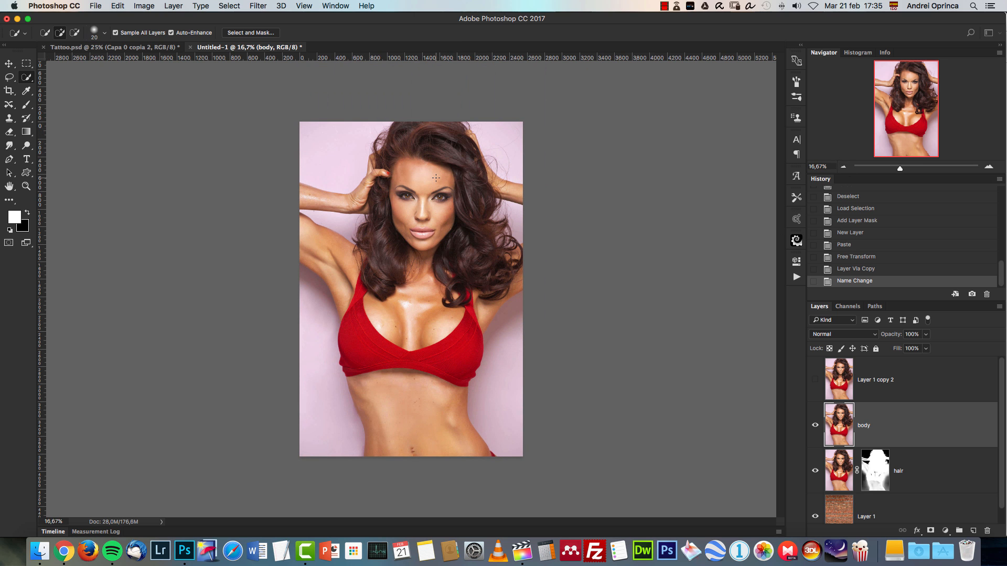
key(bracketright)
key(bracketright)
key(bracketright)
key(bracketright)
key(bracketright)
key(bracketright)
key(bracketright)
key(bracketright)
mouse_move(423, 216)
mouse_down()
mouse_move(405, 316)
mouse_move(433, 439)
mouse_up()
- Add the hair and the right-side raised arm to the selection with a smaller Quick Selection brush
key(bracketleft)
key(bracketleft)
key(bracketleft)
key(bracketleft)
key(bracketleft)
drag(463, 284, 508, 276)
drag(465, 233, 438, 137)
mouse_move(481, 173)
mouse_down()
mouse_move(467, 154)
mouse_move(500, 189)
mouse_up()
- Add the left-side arm to the selection with a smaller brush and exclude the pink background beside it
key(bracketleft)
key(bracketleft)
key(bracketleft)
key(bracketleft)
key(bracketleft)
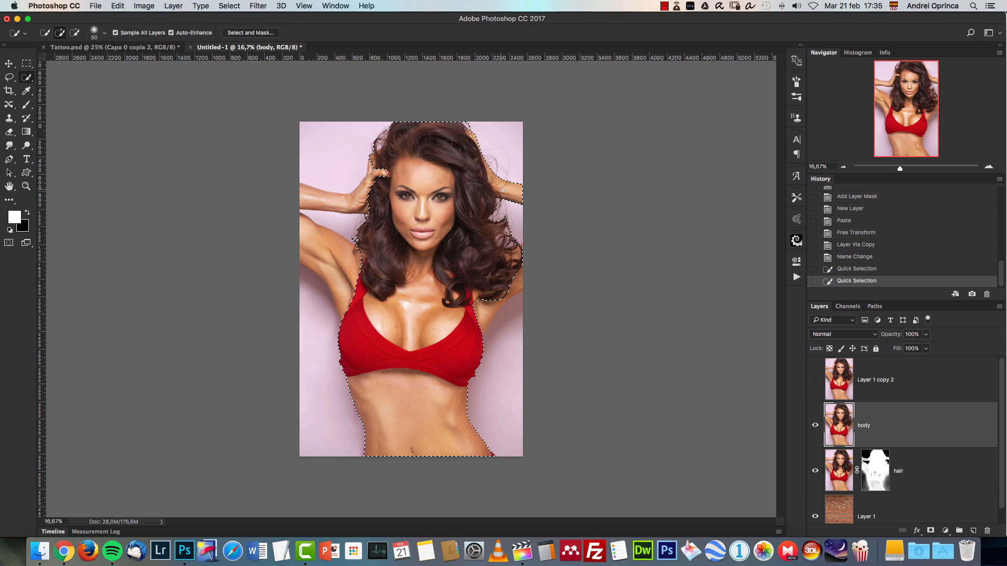
mouse_move(359, 197)
mouse_down()
mouse_move(316, 203)
mouse_move(321, 240)
mouse_move(345, 270)
mouse_move(337, 248)
mouse_move(342, 268)
mouse_move(308, 240)
mouse_move(352, 292)
mouse_up()
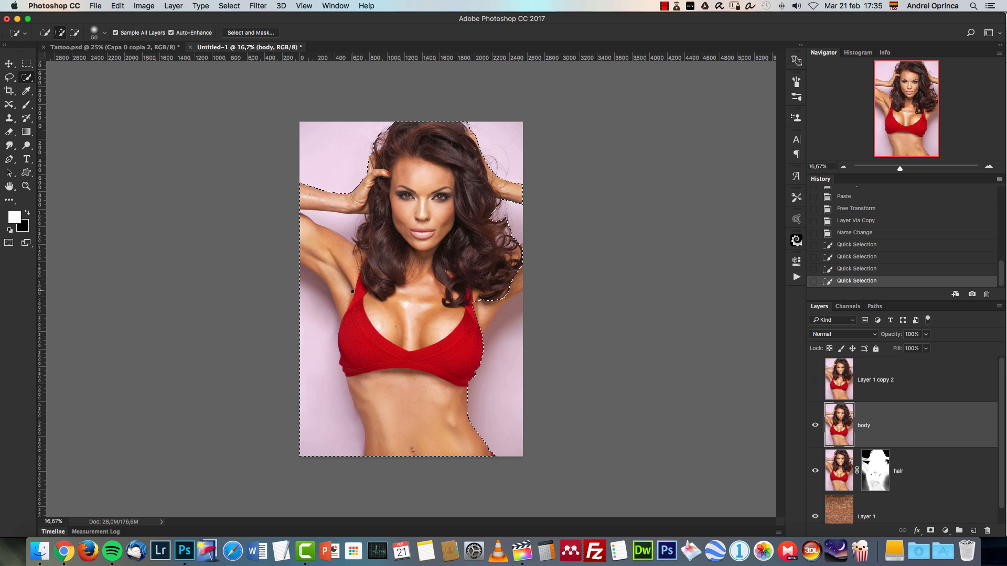
mouse_move(328, 463)
mouse_down()
mouse_move(307, 415)
mouse_move(302, 309)
mouse_up()
click(332, 223)
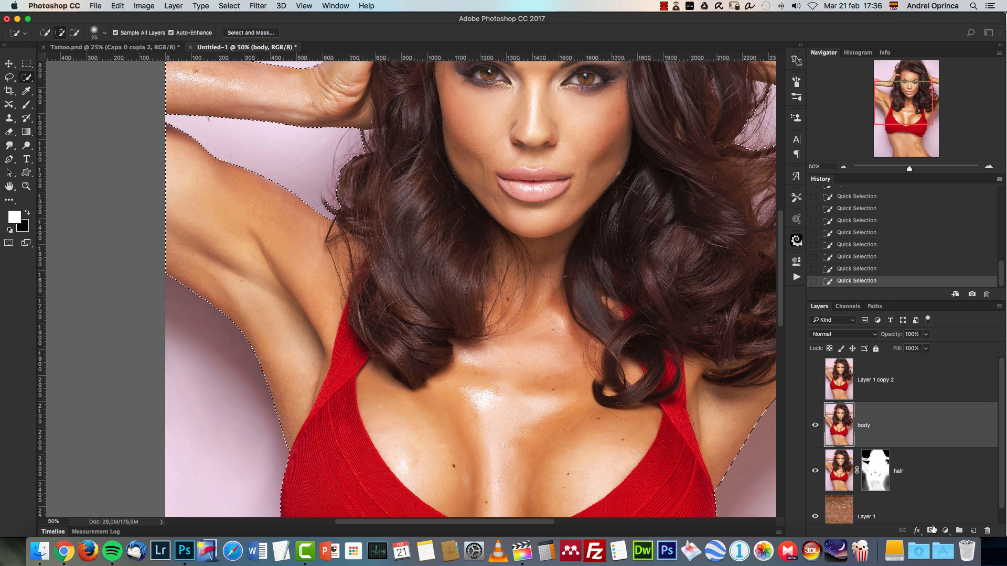
- Add a layer mask to the body layer from the selection and hide the hair layer to inspect the cutout
click(927, 531)
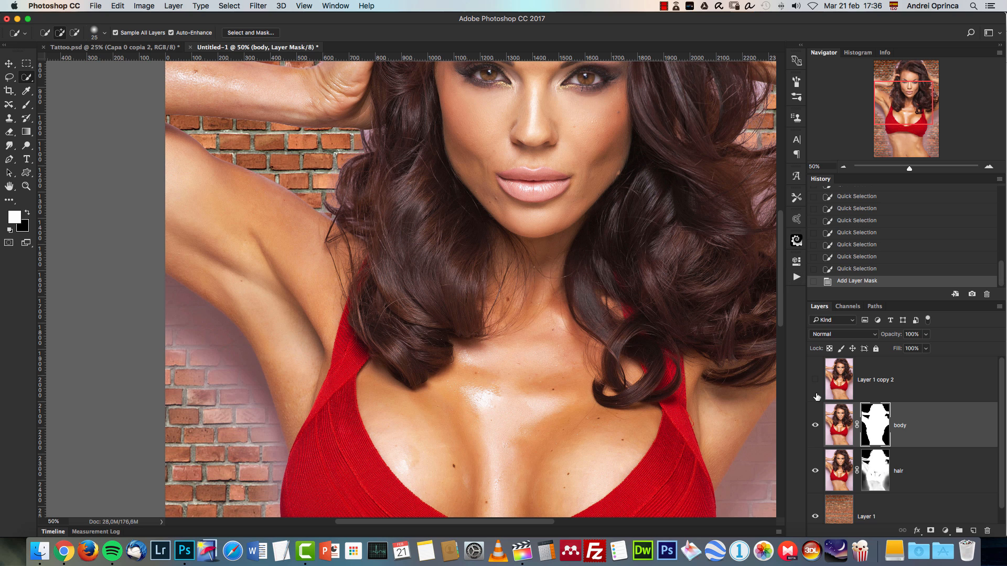
click(875, 471)
click(815, 470)
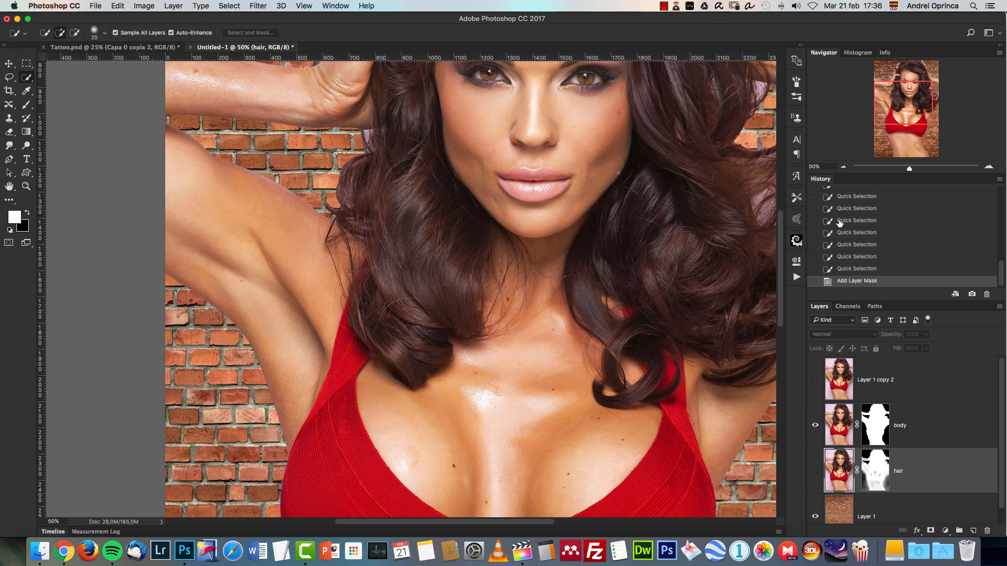
click(843, 166)
drag(598, 361, 534, 123)
drag(537, 200, 551, 461)
drag(540, 78, 519, 213)
click(816, 472)
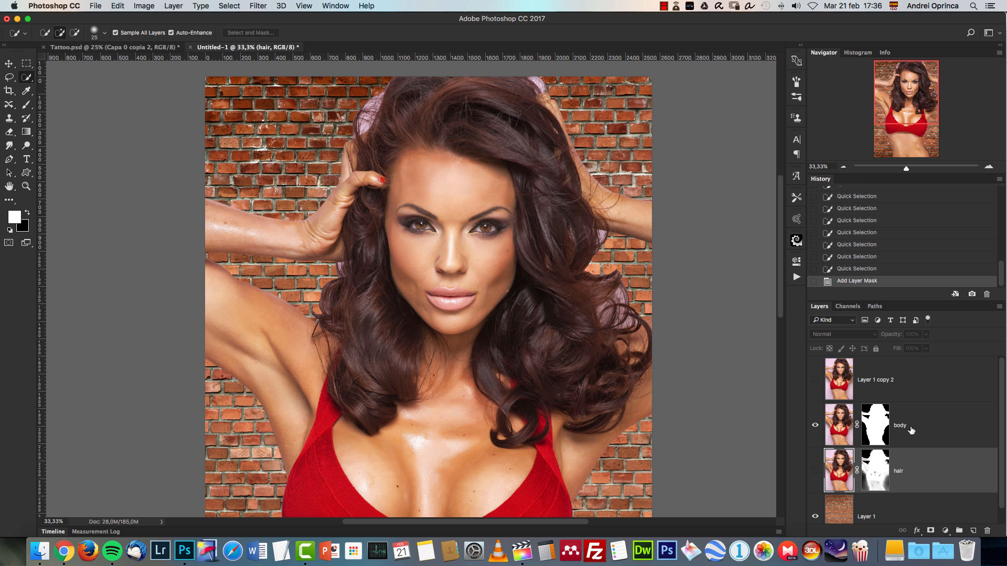
- Refine the body layer mask in Select and Mask with Feather 1.9 px, Contrast 26% and Shift Edge -28%
click(875, 425)
right_click(876, 417)
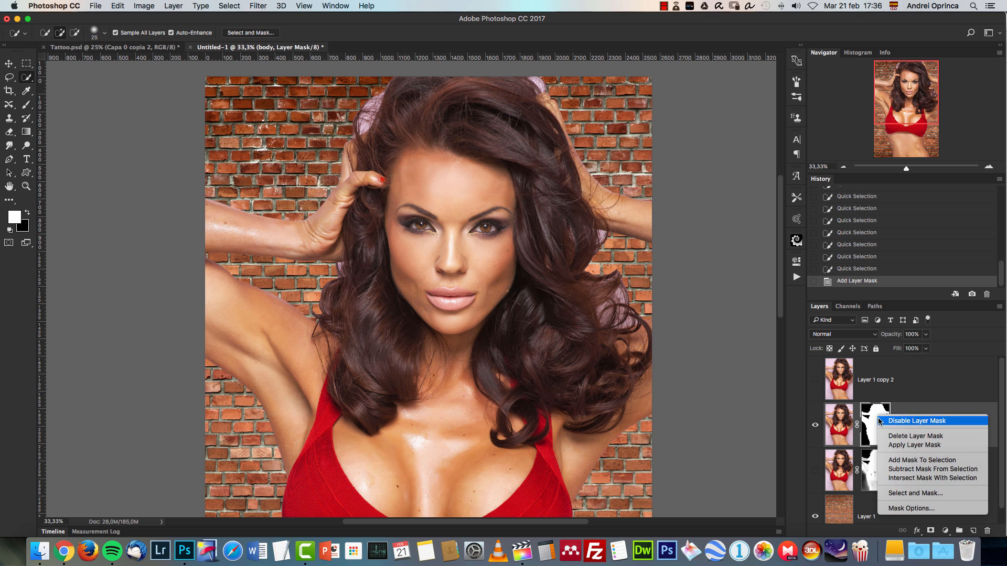
click(903, 493)
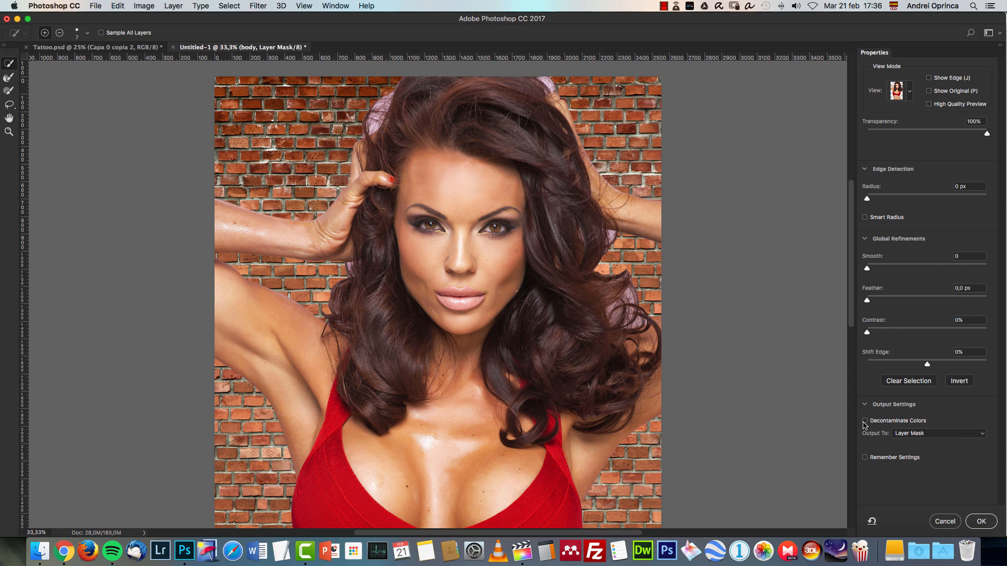
scroll(708, 293, down, 3)
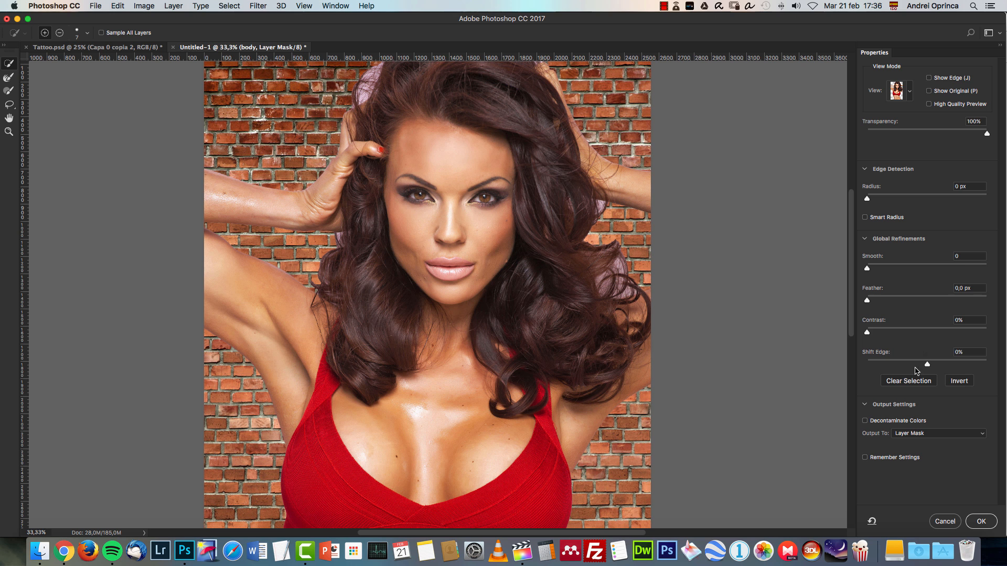
drag(926, 366, 920, 368)
drag(869, 299, 878, 309)
key(ctrl+1)
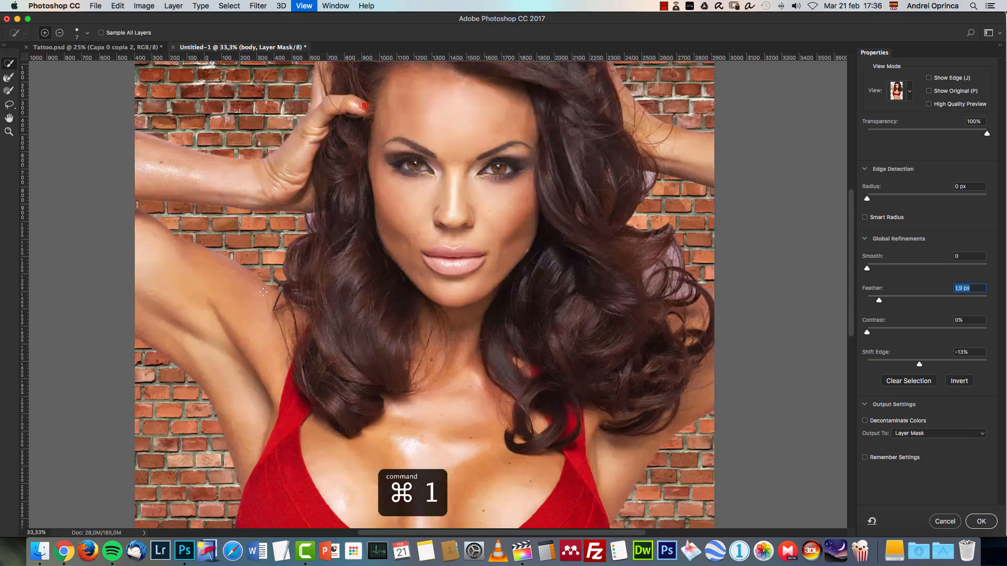
mouse_move(276, 280)
mouse_down()
mouse_move(329, 278)
mouse_move(513, 322)
mouse_move(533, 337)
mouse_up()
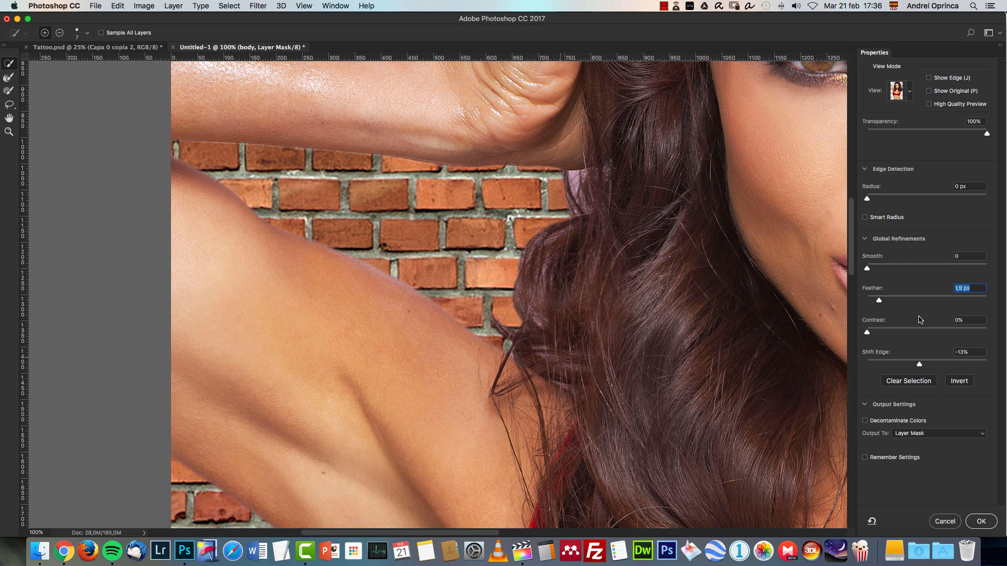
click(900, 329)
click(911, 364)
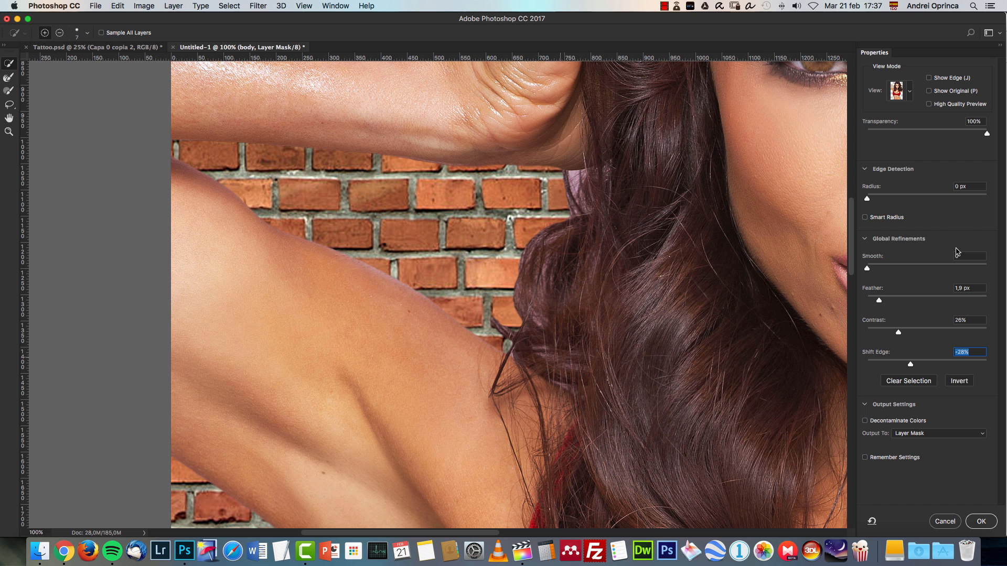
click(969, 525)
- Show the hair layer and compare the cutout around the head with the body layer hidden and shown
key(super+1)
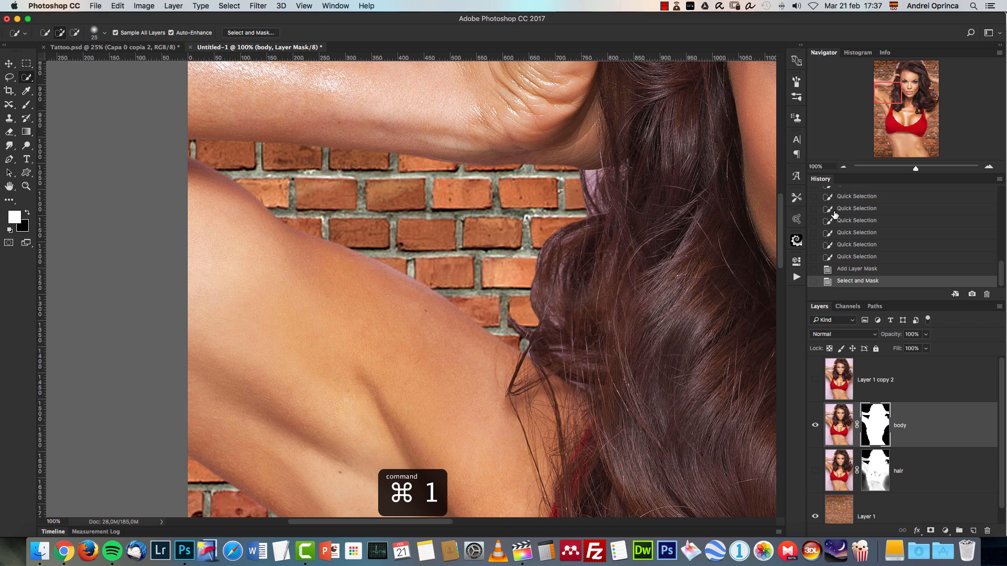
click(844, 168)
click(844, 168)
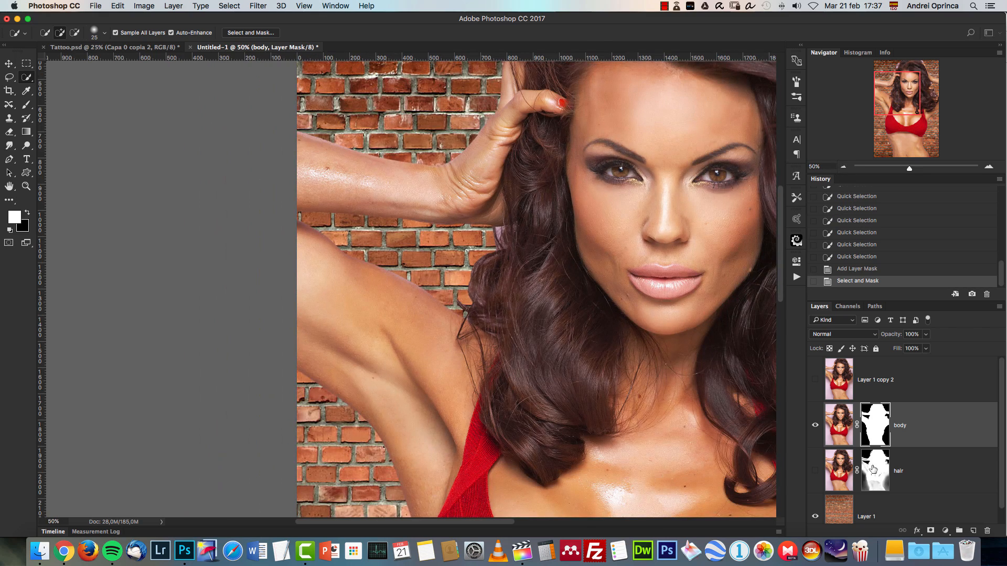
click(816, 470)
drag(702, 101, 532, 266)
click(26, 63)
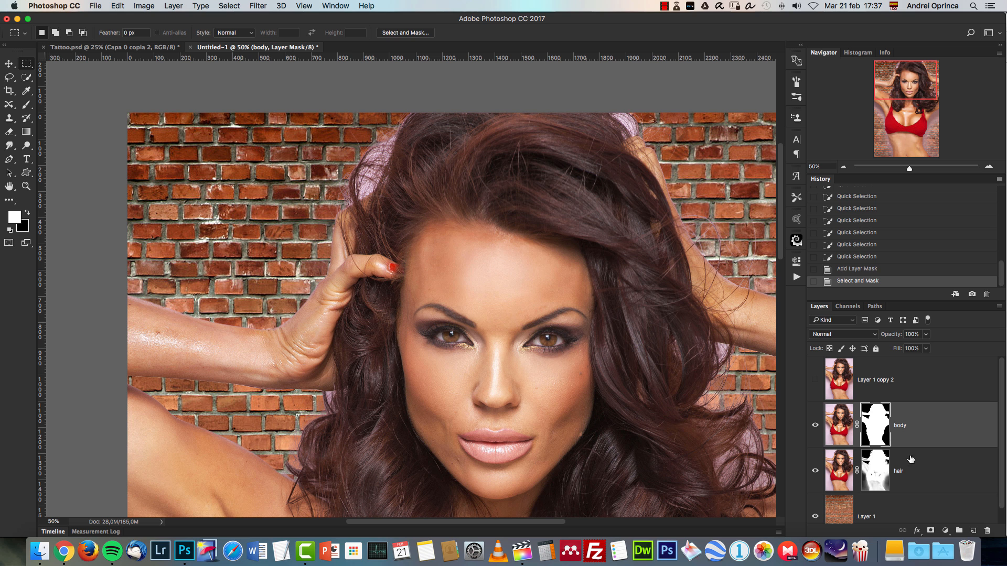
click(815, 424)
click(815, 425)
click(815, 425)
click(815, 425)
- Paint black with a smaller brush on the body layer mask to remove the pink fringes around the hair
key(b)
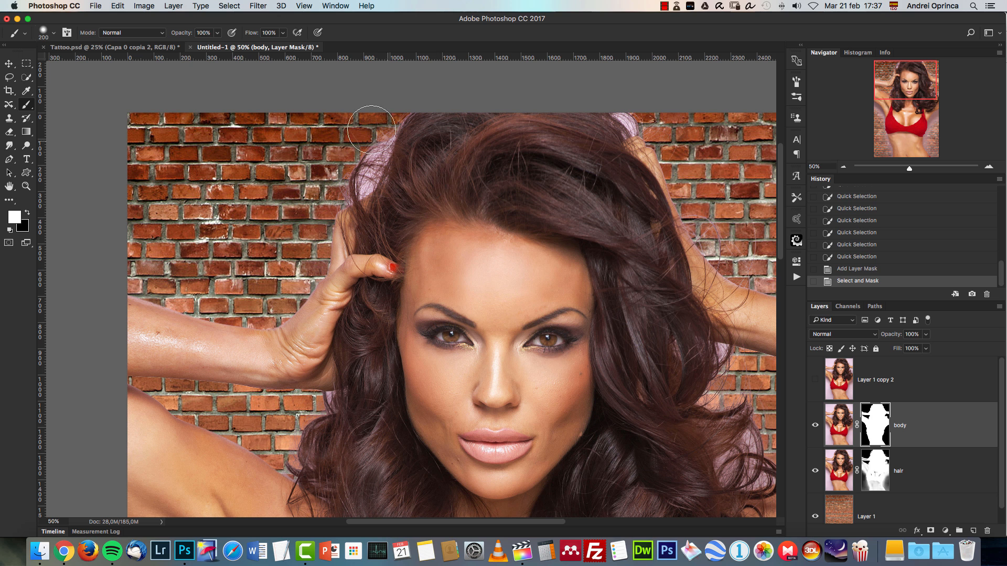
key(bracketleft)
key(x)
drag(377, 149, 364, 187)
mouse_move(362, 186)
mouse_down()
mouse_move(346, 195)
mouse_move(371, 142)
mouse_up()
scroll(569, 267, down, 3)
scroll(570, 267, right, 6)
key(bracketleft)
key(bracketleft)
key(bracketright)
key(bracketright)
key(bracketright)
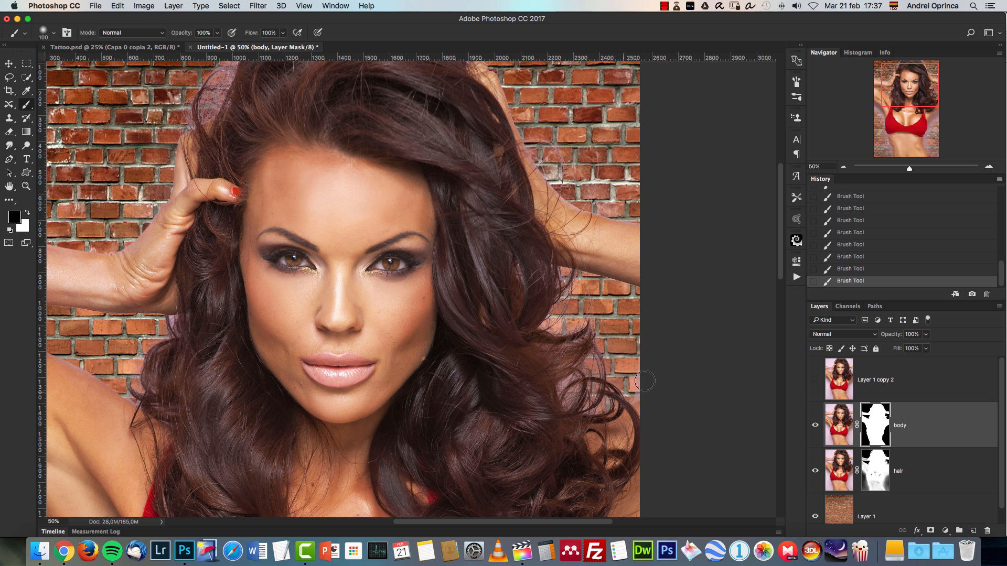
- Touch up the body and hair layer masks around the loose strands above the left-side shoulder with a small brush
drag(530, 401, 632, 294)
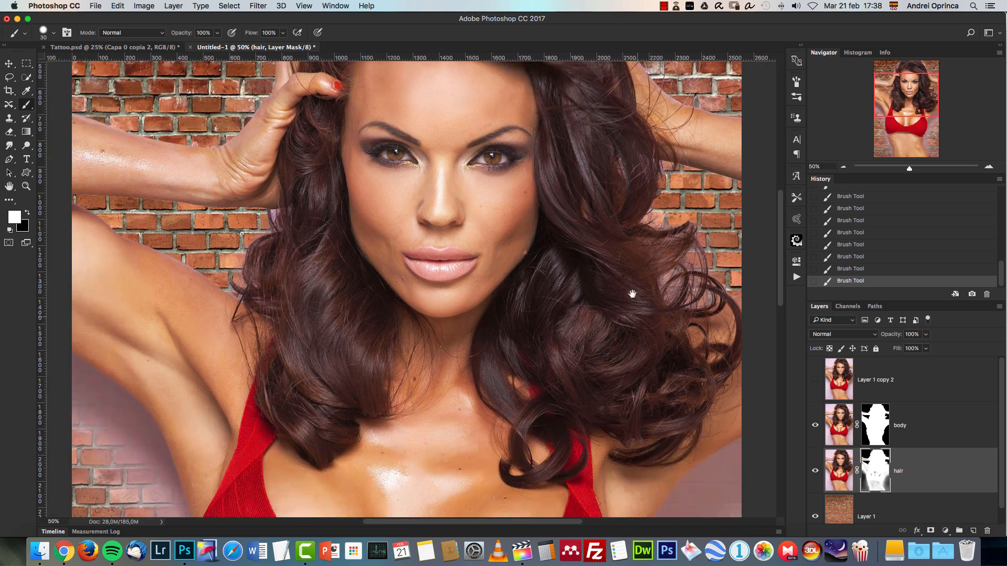
drag(423, 248, 561, 324)
click(874, 426)
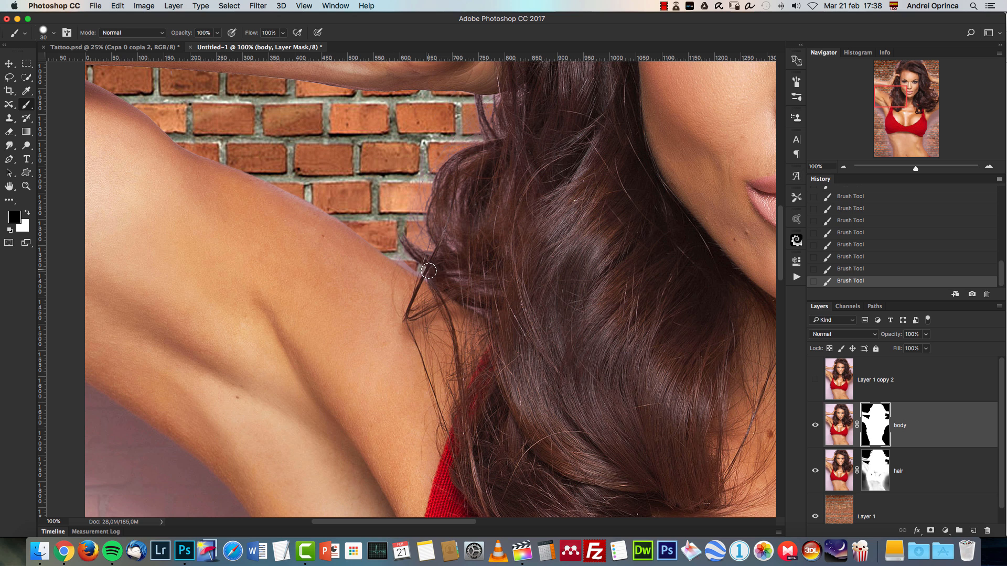
click(880, 461)
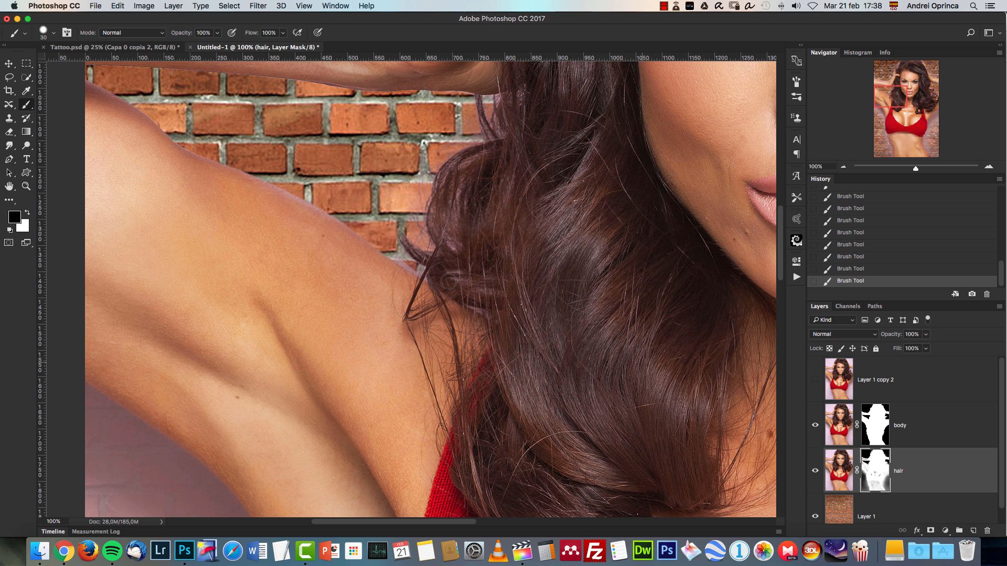
key(bracketleft)
key(bracketleft)
key(bracketright)
key(bracketright)
key(bracketright)
key(super+1)
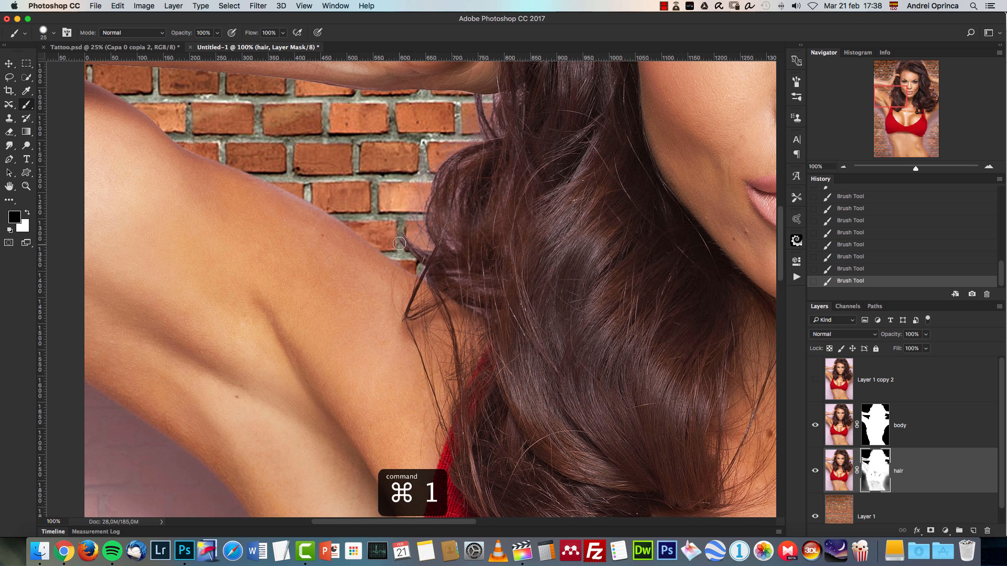
- Lasso everything below the hair on the hair layer mask and fill it with black to remove the pink halo around the torso
click(843, 166)
click(842, 167)
click(842, 167)
drag(643, 366, 549, 147)
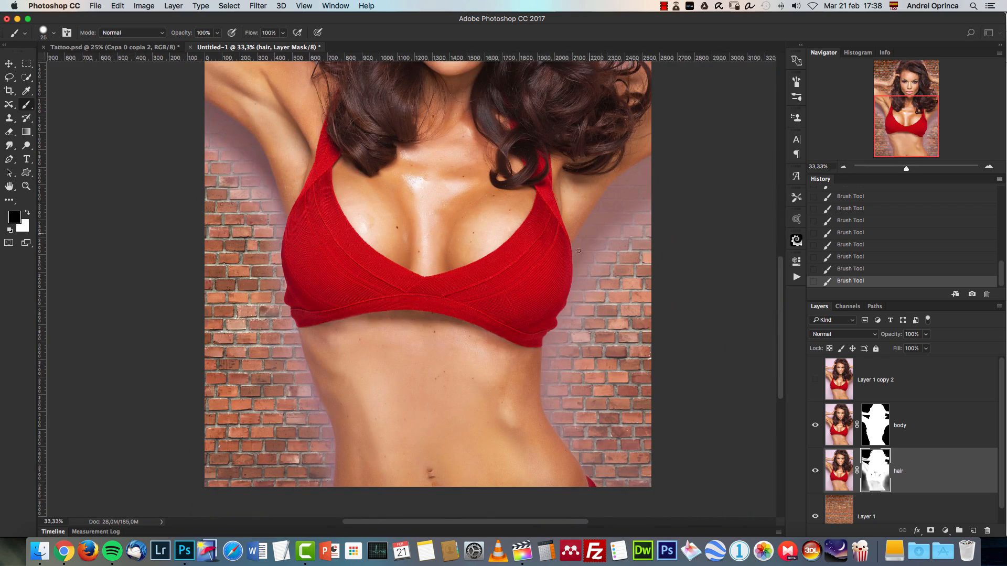
click(815, 472)
click(816, 471)
click(845, 168)
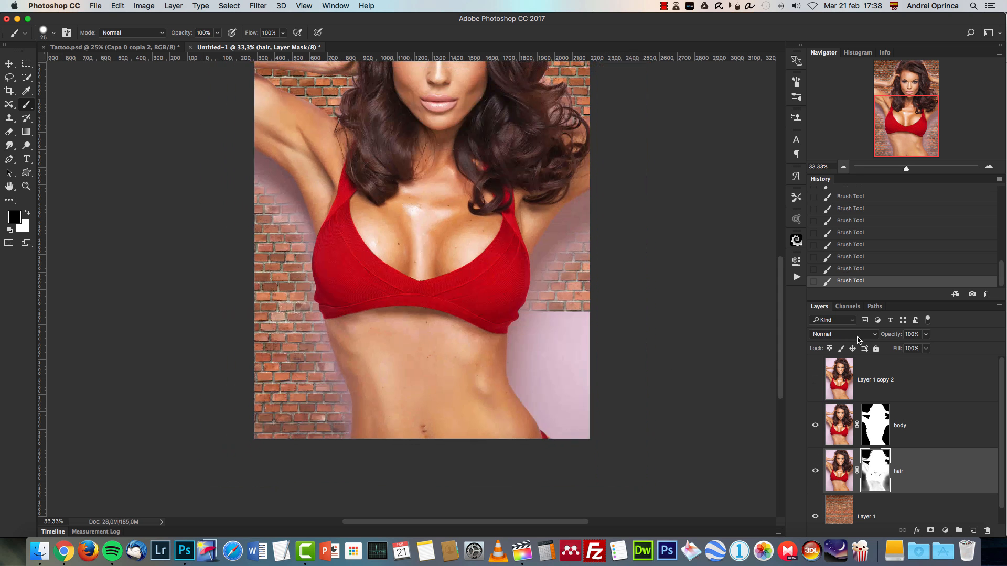
click(9, 78)
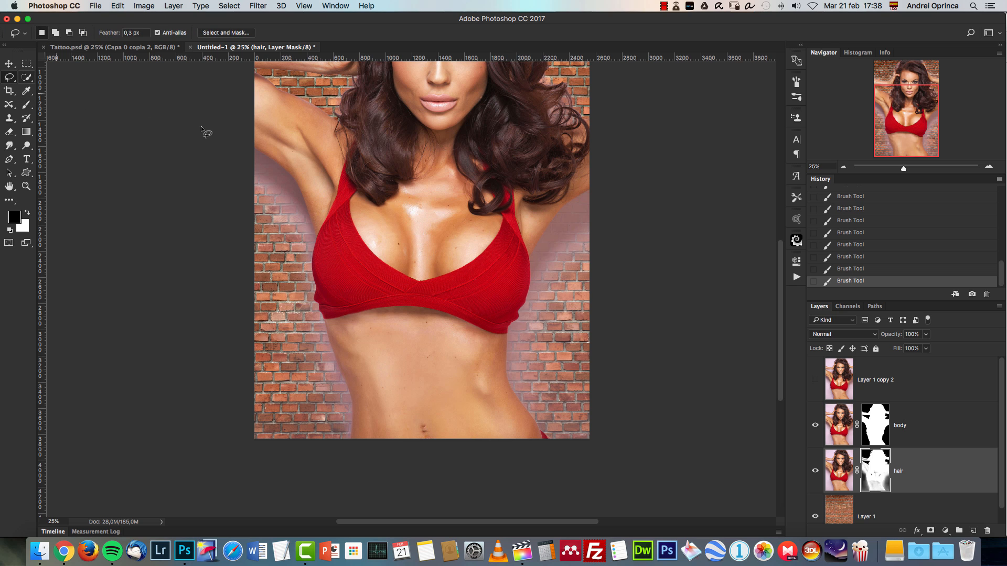
drag(256, 98, 297, 141)
mouse_move(602, 165)
mouse_down()
mouse_move(636, 302)
mouse_move(632, 499)
mouse_move(241, 445)
mouse_move(152, 295)
mouse_move(138, 161)
mouse_up()
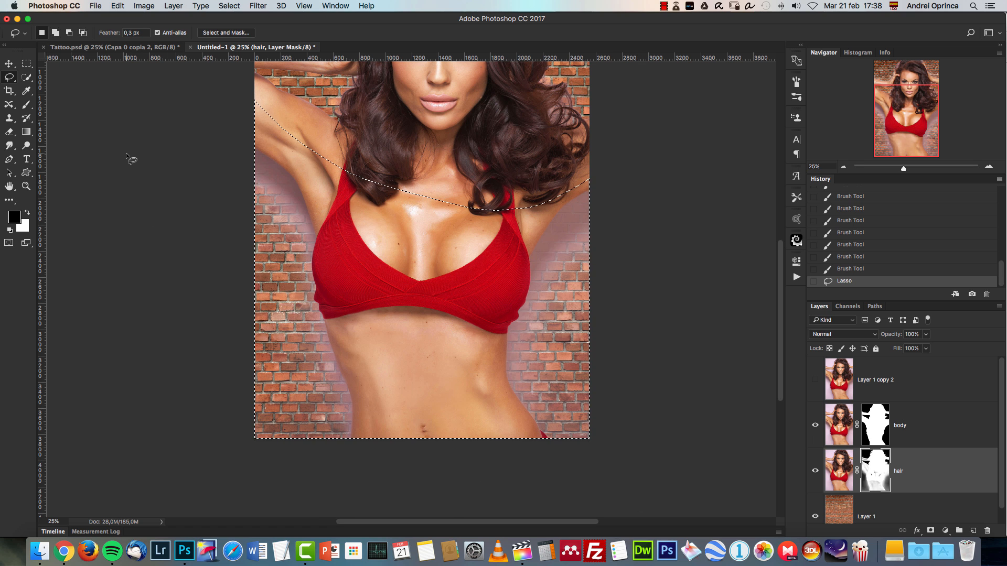
key(alt+BackSpace)
key(super+d)
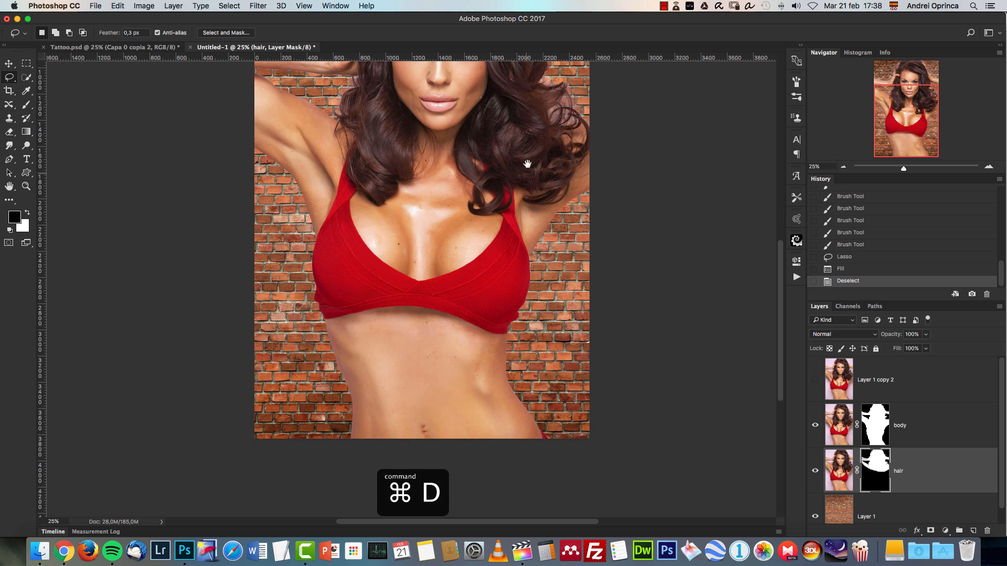
- Paint out both arms on the hair layer mask with a larger black brush while the body layer is temporarily hidden
drag(524, 162, 514, 356)
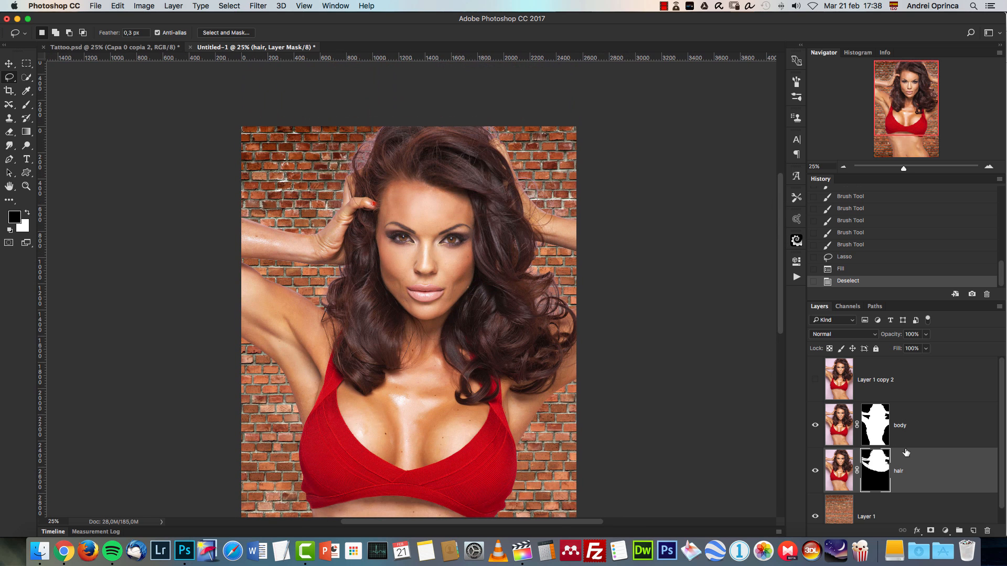
click(815, 427)
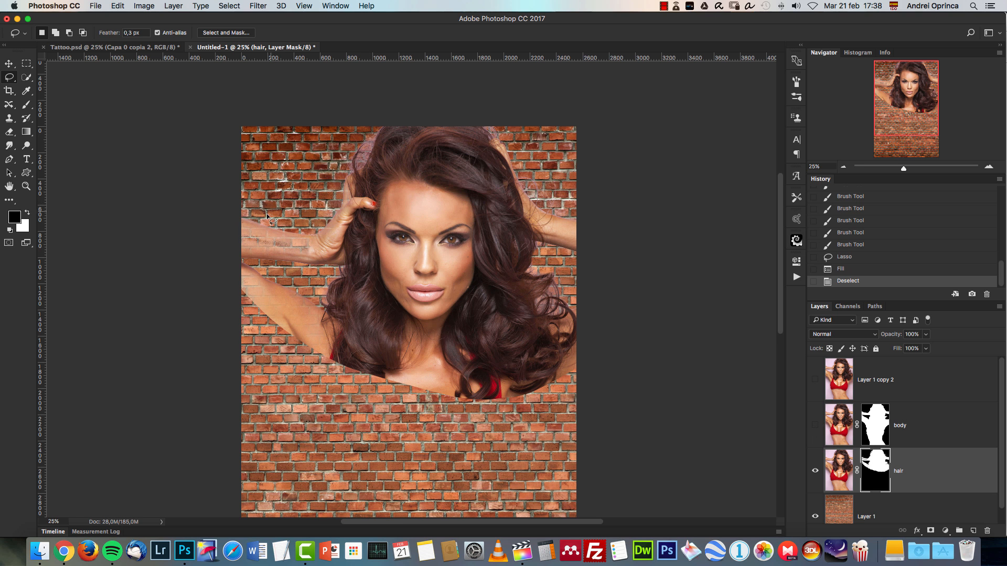
key(b)
key(bracketright)
key(bracketright)
key(bracketright)
key(bracketright)
key(bracketright)
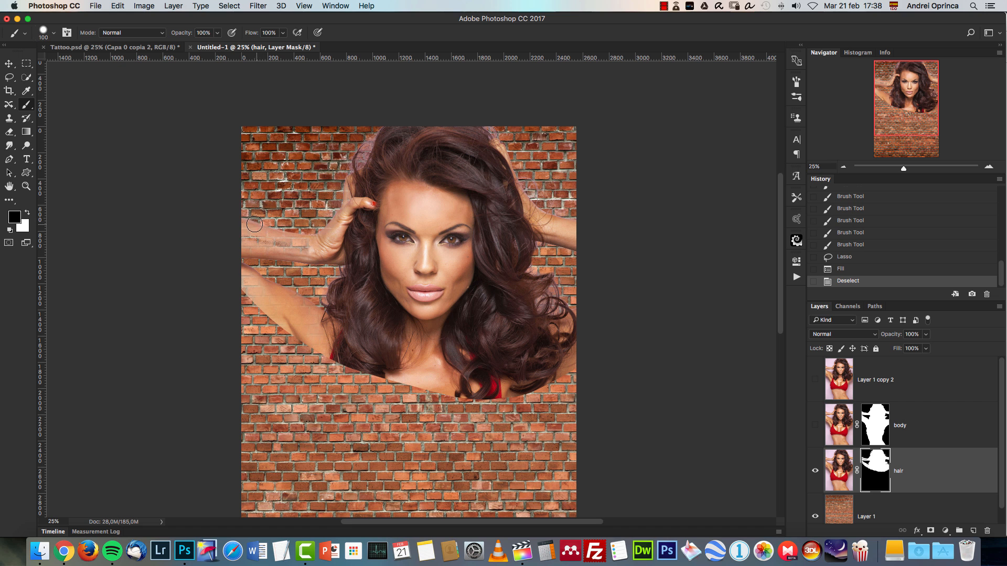
mouse_move(234, 253)
mouse_down()
mouse_move(309, 253)
mouse_move(309, 301)
mouse_move(215, 329)
mouse_up()
drag(585, 235, 595, 256)
click(815, 426)
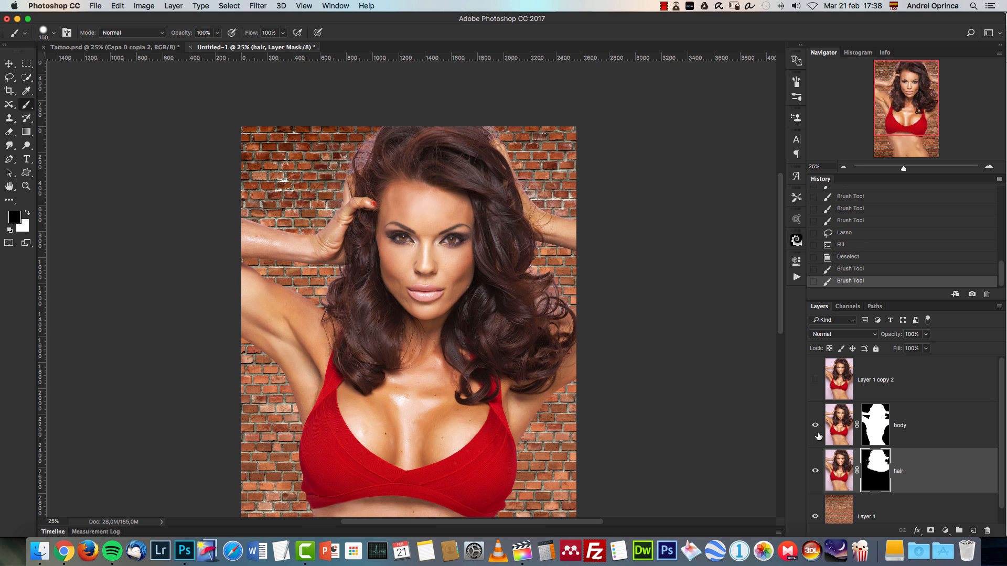
- Hide the hair layer and link the body and hair layers together
click(815, 470)
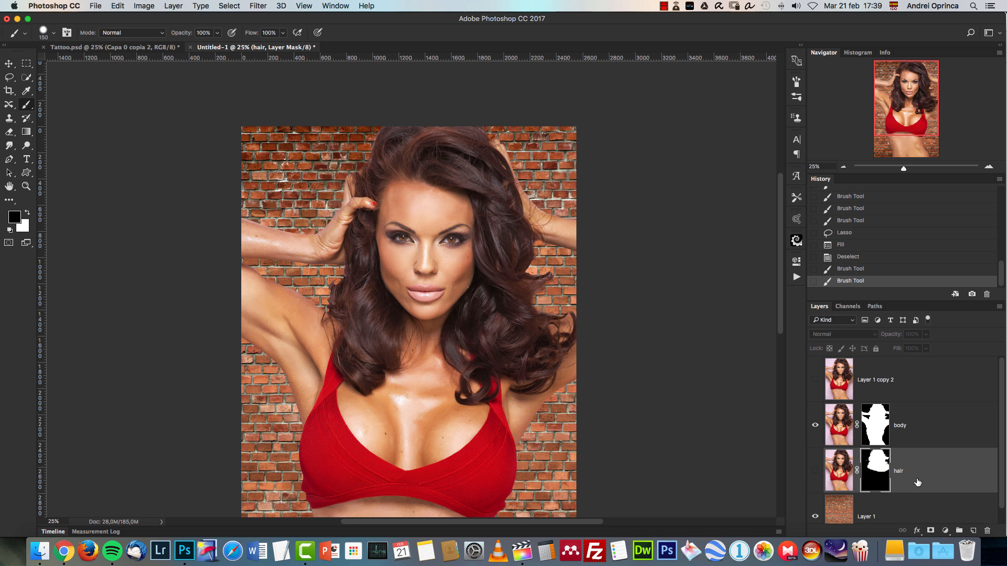
shift+click(943, 425)
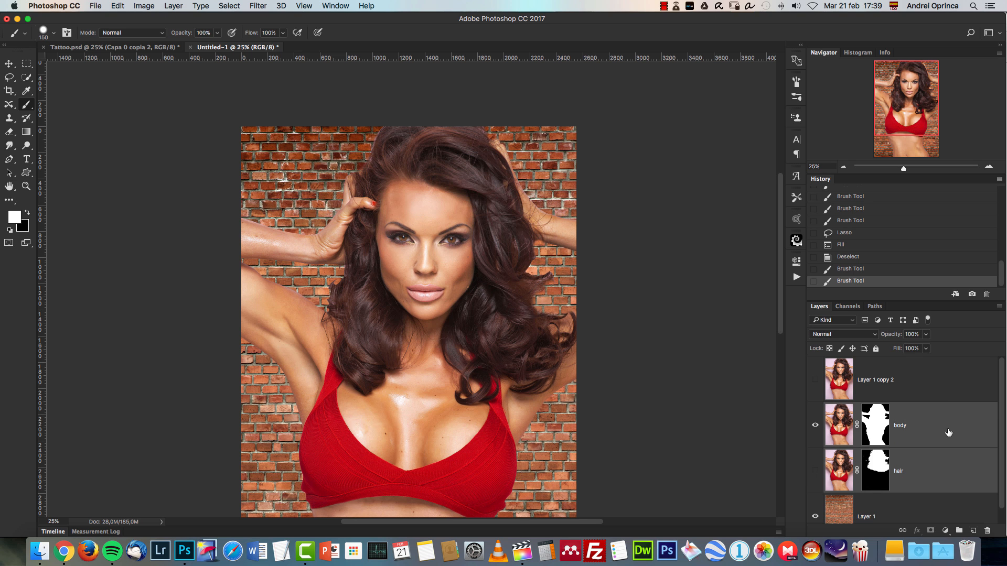
right_click(944, 428)
click(850, 296)
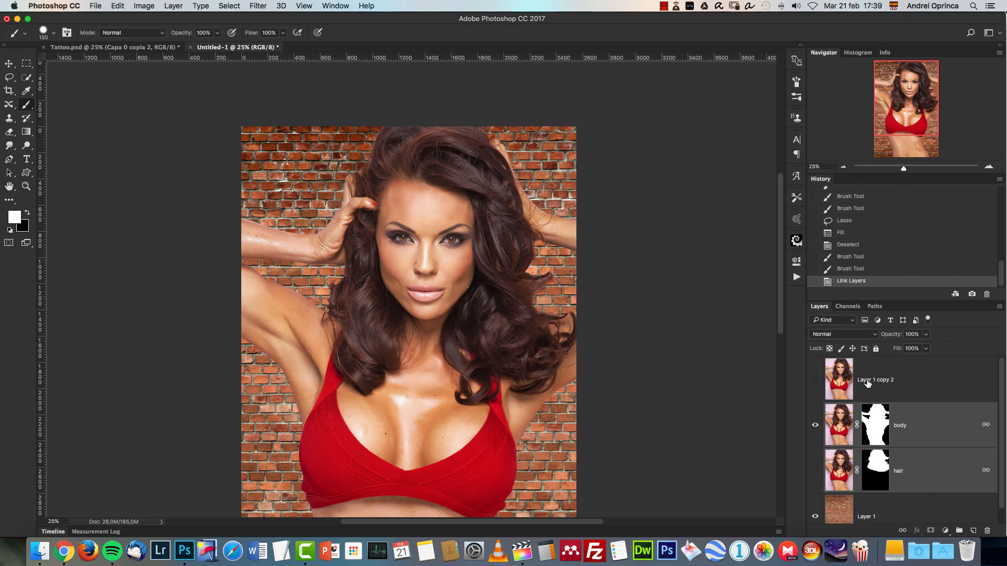
click(963, 419)
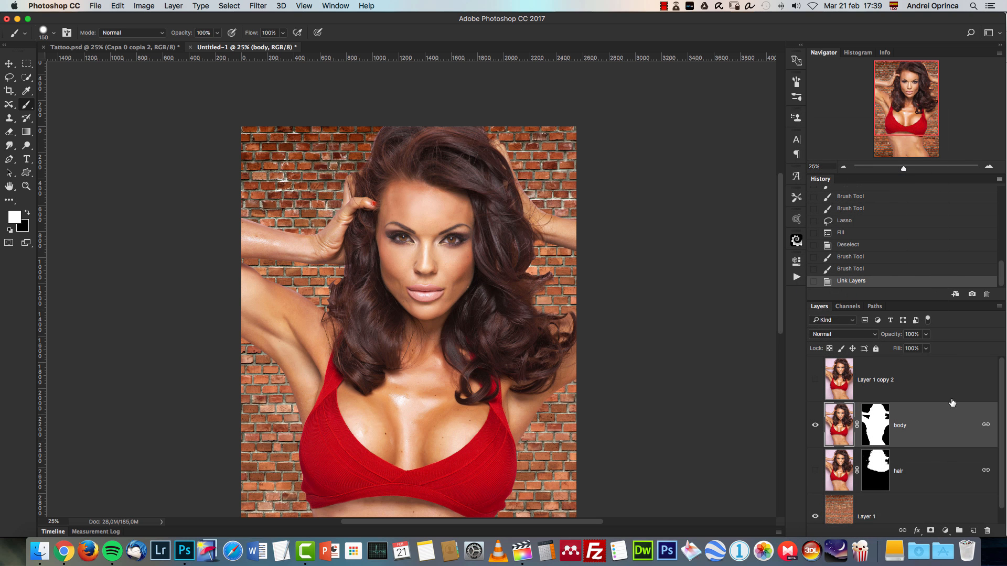
- Show and duplicate Layer 1 copy 2, and hide the duplicate
click(843, 167)
click(816, 380)
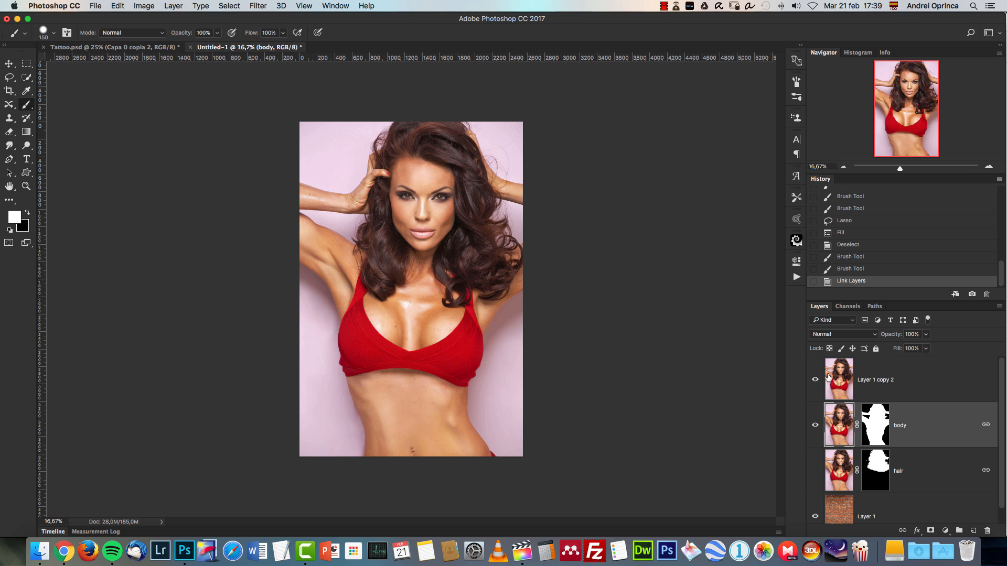
click(939, 380)
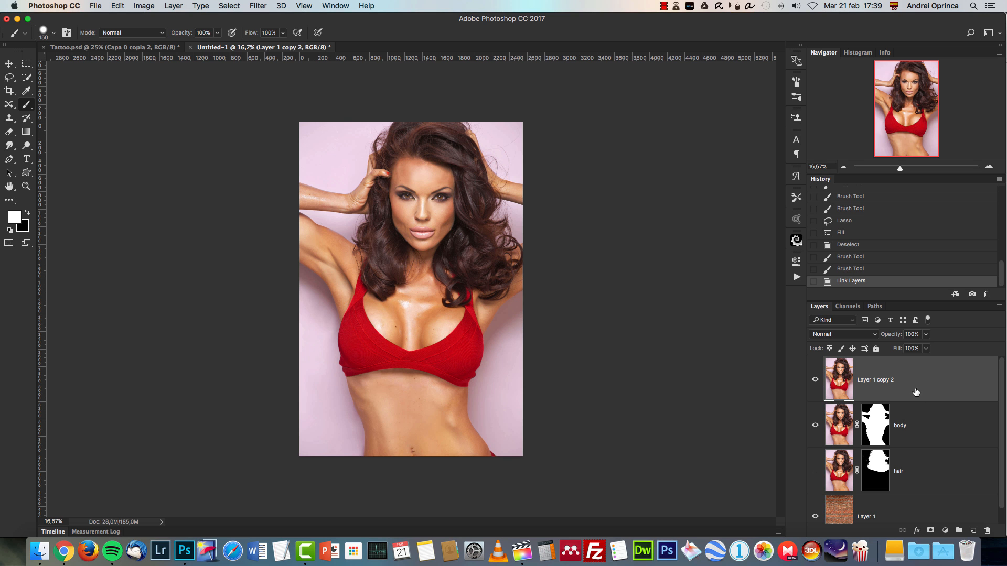
key(super+j)
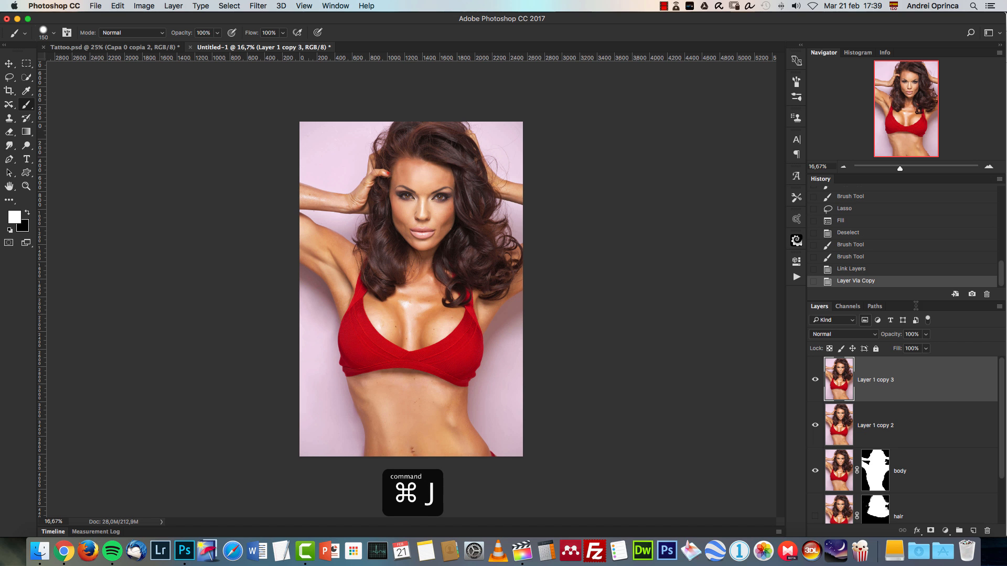
click(815, 380)
- Move Layer 1 copy 2 directly below the hair layer and rename it shadow
drag(1000, 396, 996, 442)
drag(921, 364, 899, 476)
double_click(883, 457)
text(shadow)
key(Return)
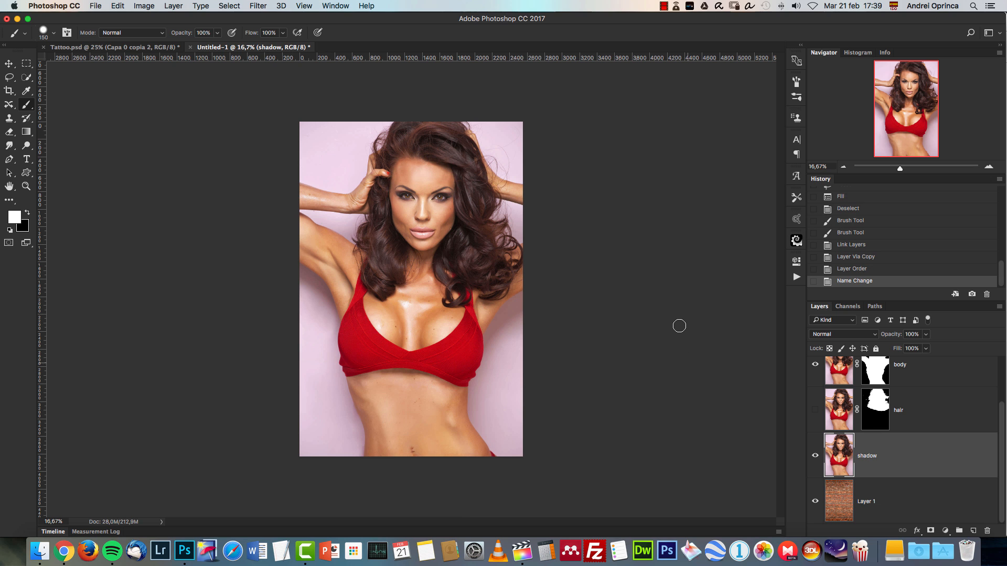
- Desaturate the shadow layer and lower its saturation to -100 with Hue/Saturation
key(shift+super+u)
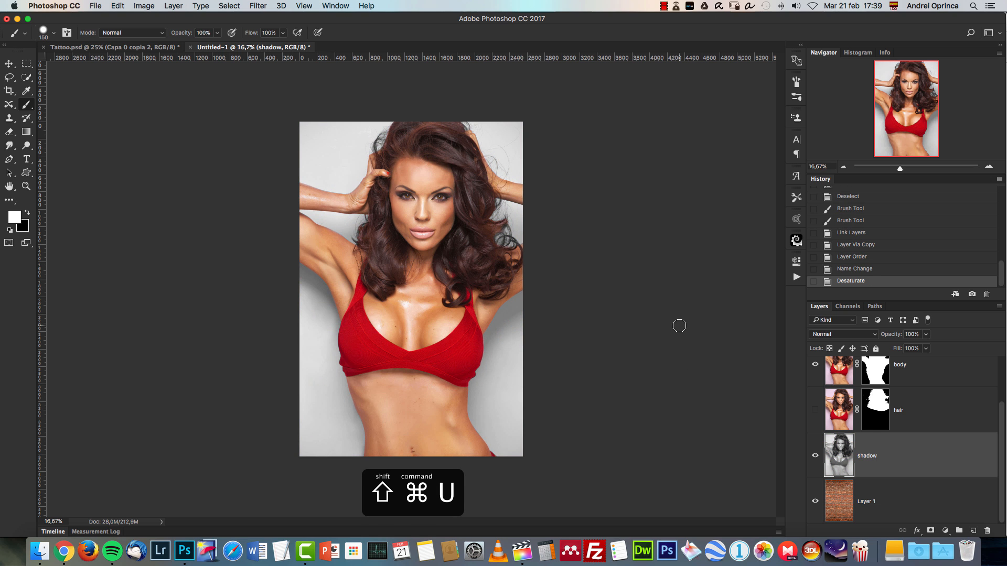
click(815, 454)
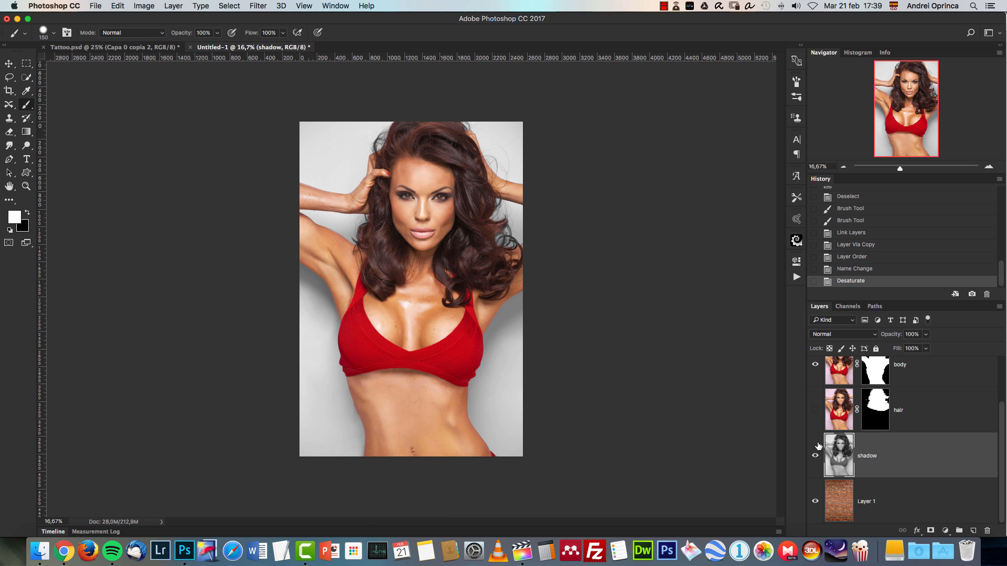
key(super+u)
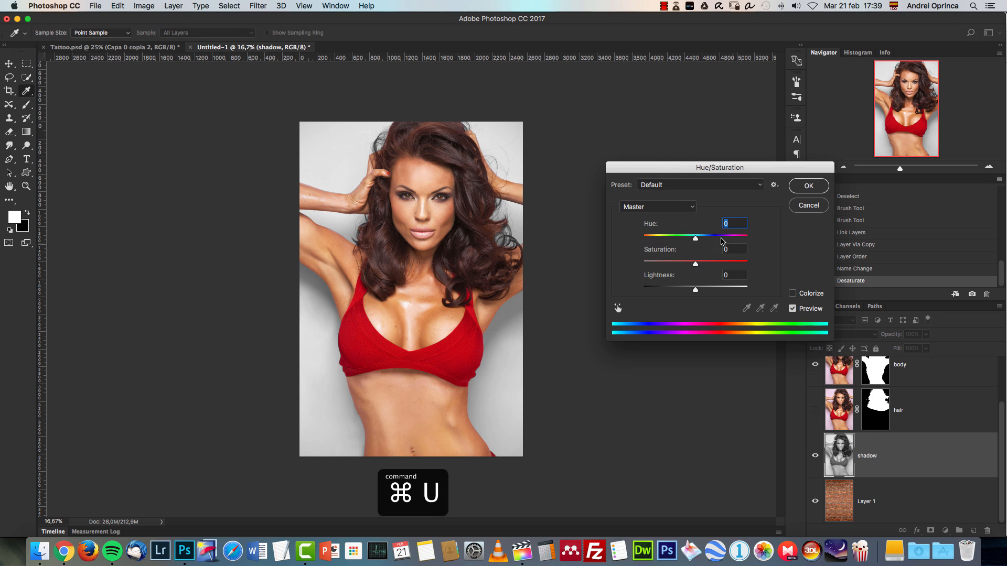
drag(672, 265, 589, 259)
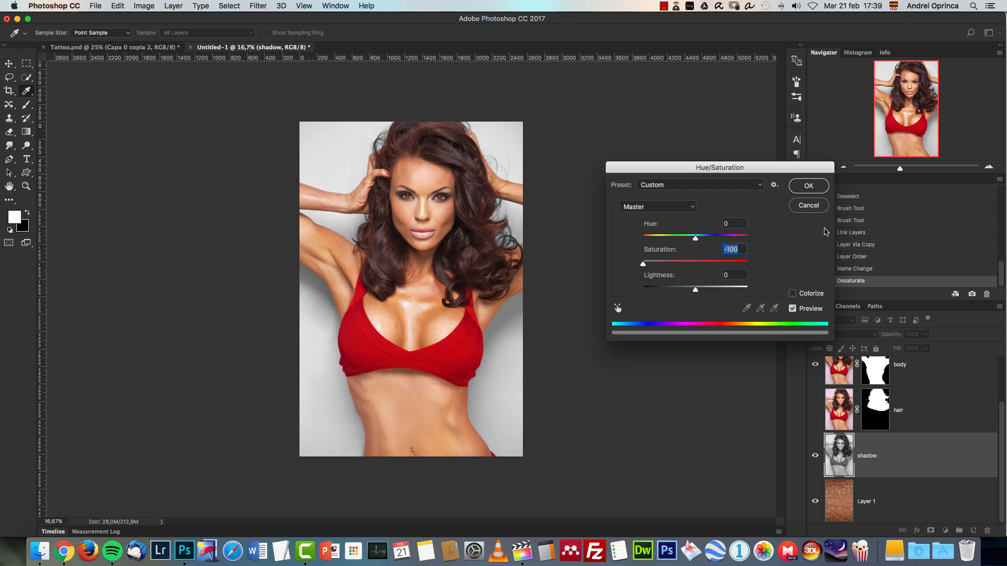
key(Return)
- Set the shadow layer's blend mode to Multiply with the hair and body layers shown, and compare the image with and without the shadow
alt+click(815, 500)
click(815, 457)
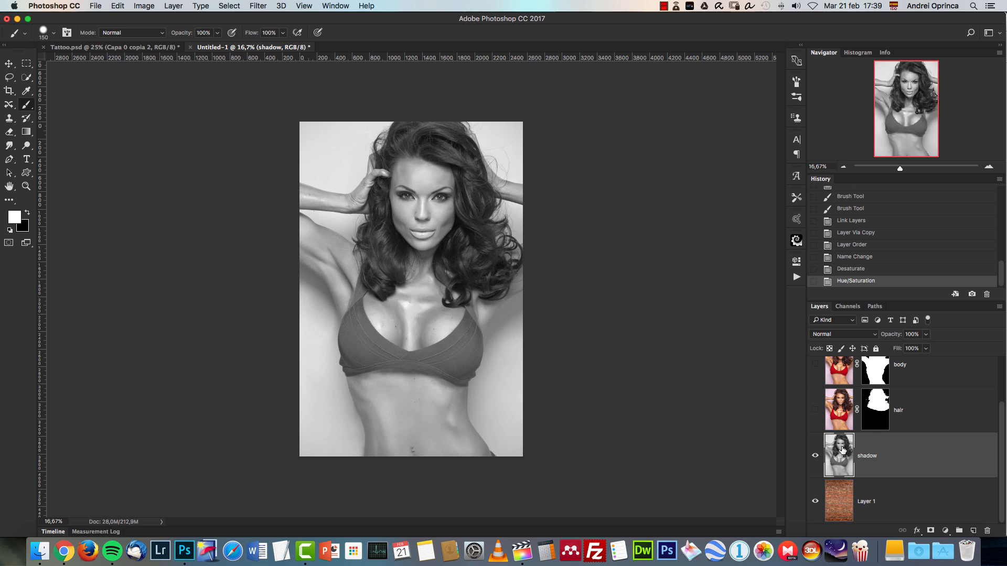
click(842, 335)
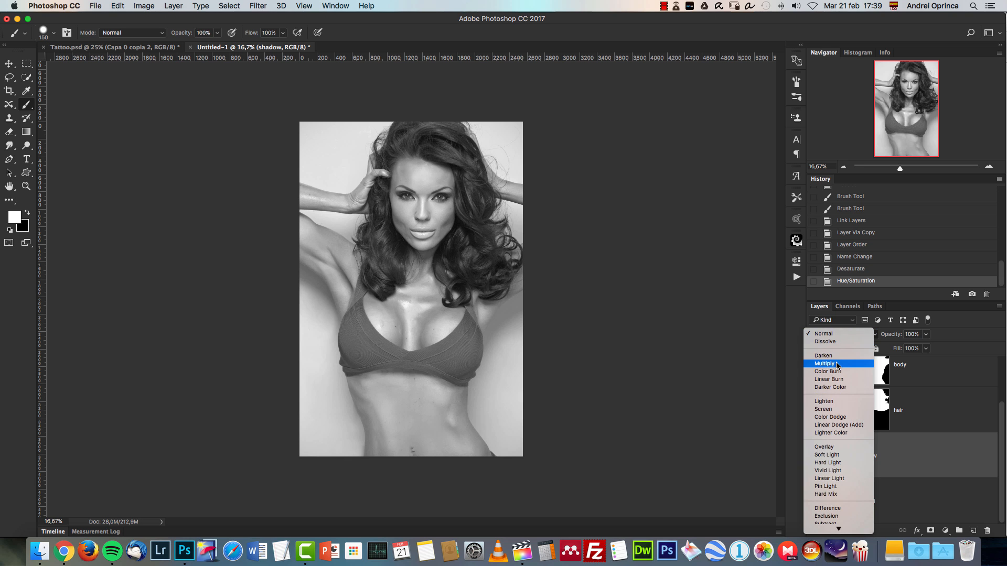
click(837, 364)
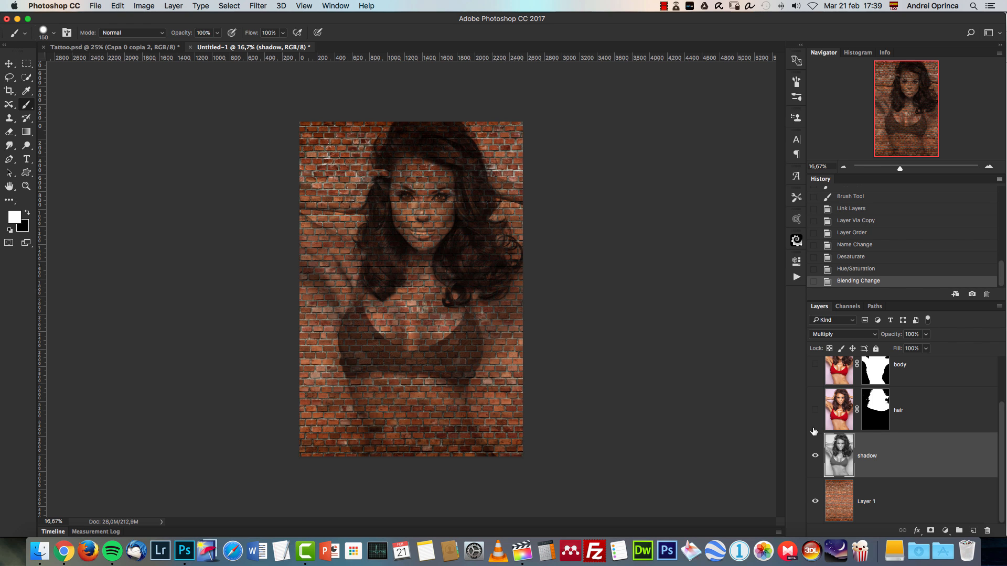
click(815, 410)
click(816, 365)
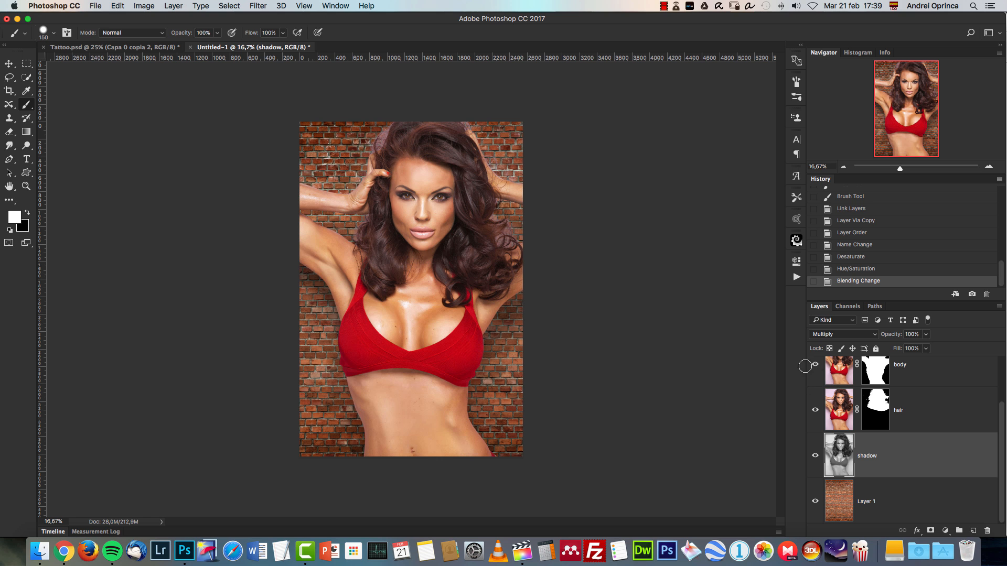
click(815, 456)
click(813, 457)
click(813, 457)
click(813, 458)
- Duplicate the shadow layer at 61% opacity and merge the copy with the original
key(super+j)
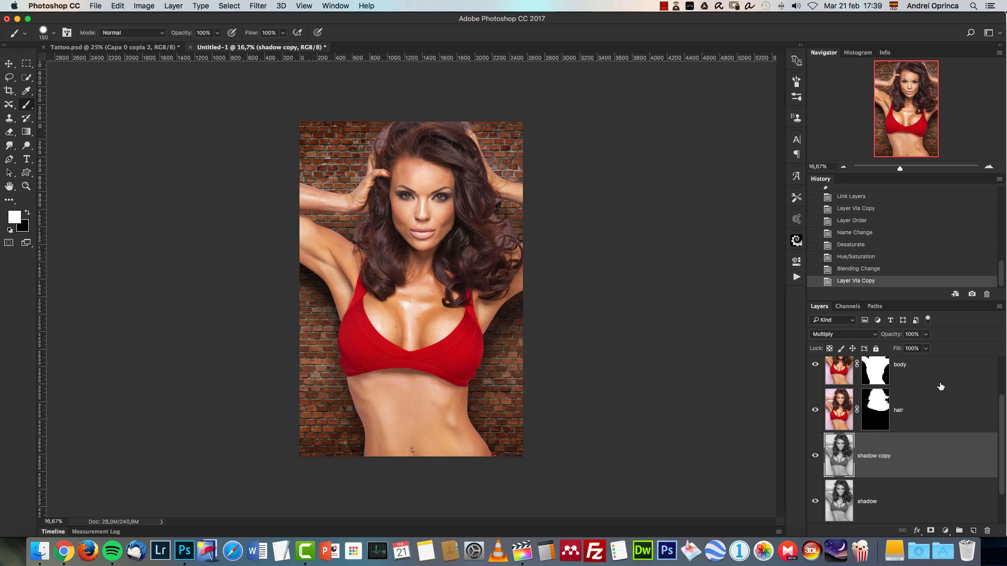
click(926, 334)
drag(928, 347, 908, 348)
key(super+e)
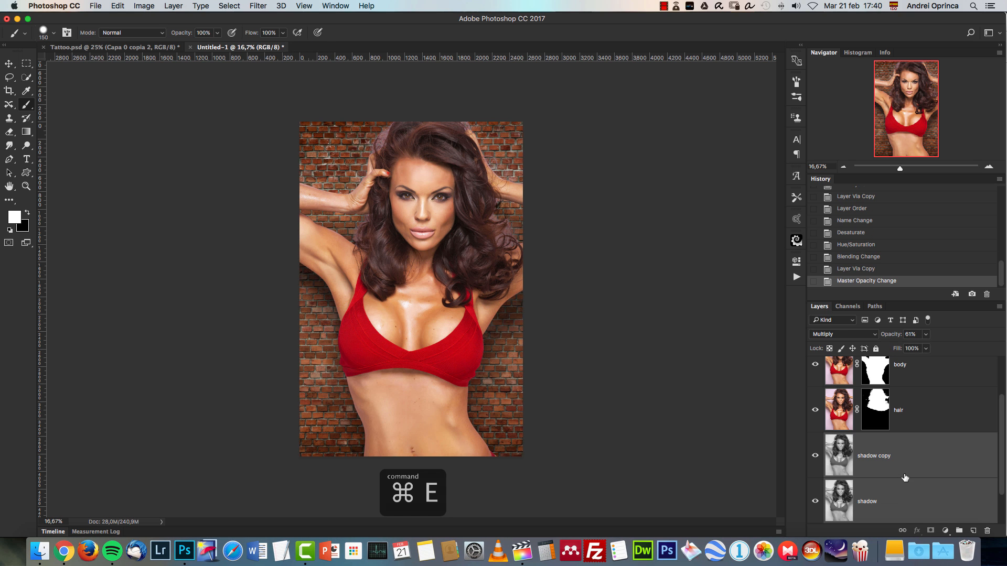
- Set the merged shadow copy layer to Multiply and check it by isolating and restoring the brick wall layer
click(837, 334)
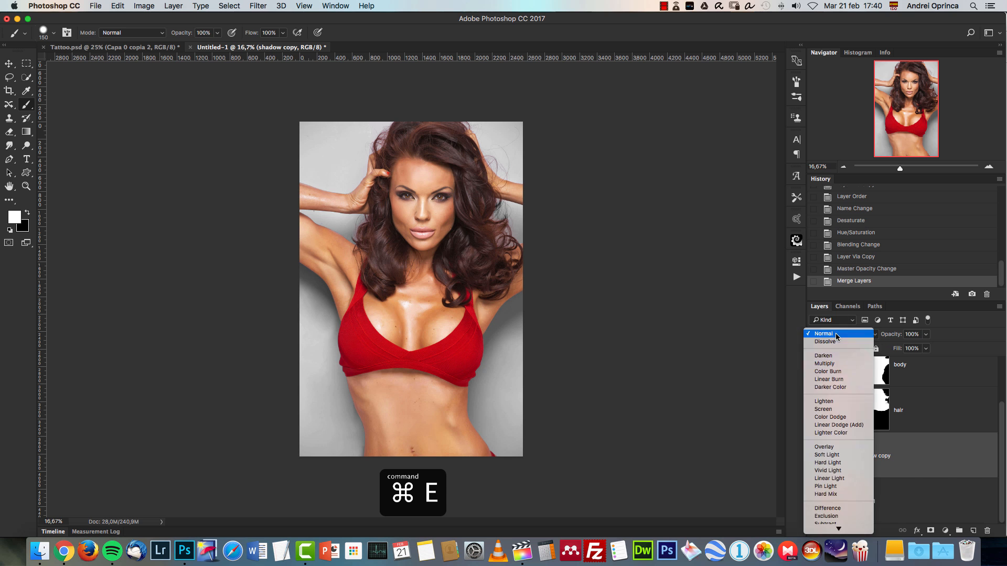
click(826, 364)
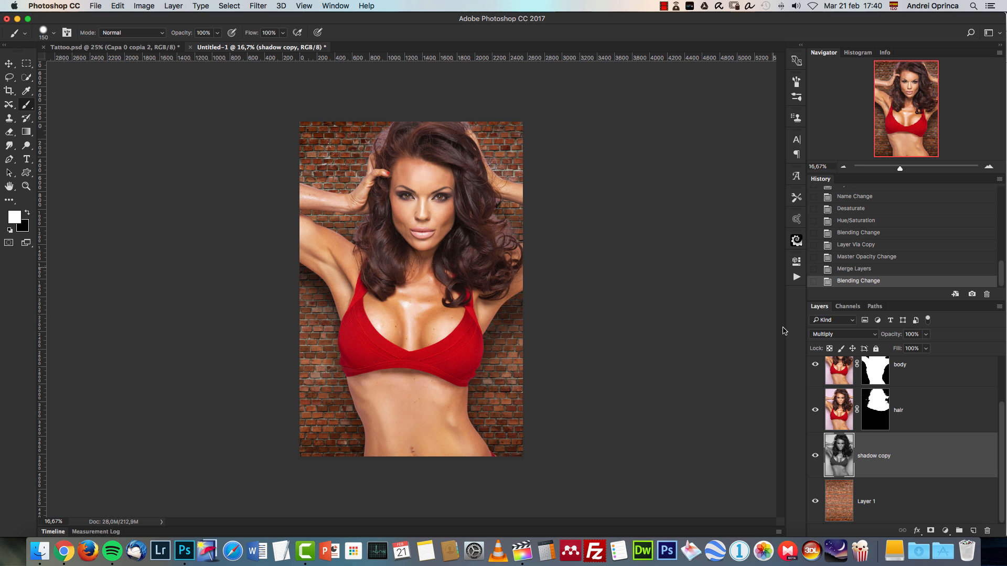
alt+click(815, 502)
alt+click(816, 502)
key(m)
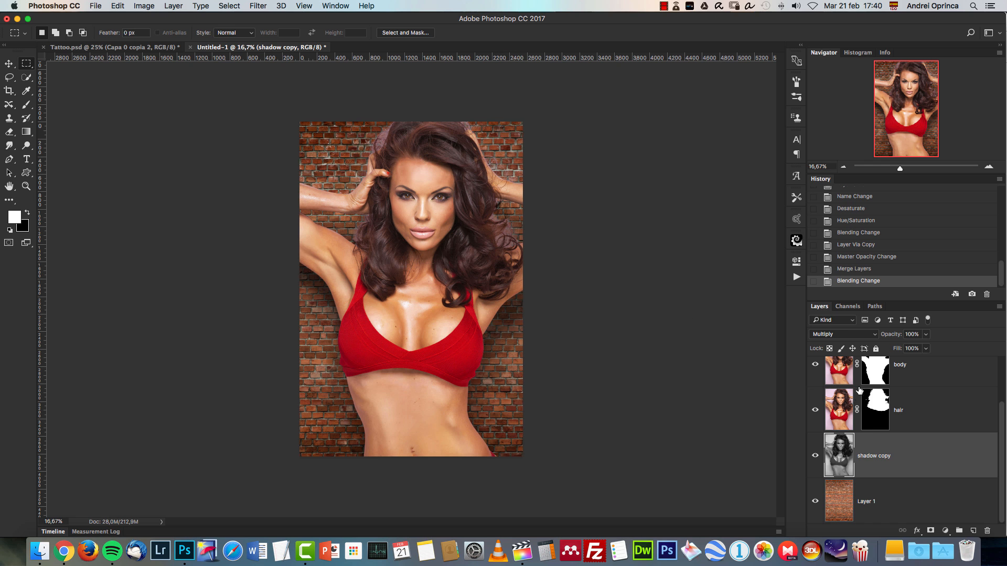
- Rename the brick wall layer (Layer 1) as BG
double_click(868, 501)
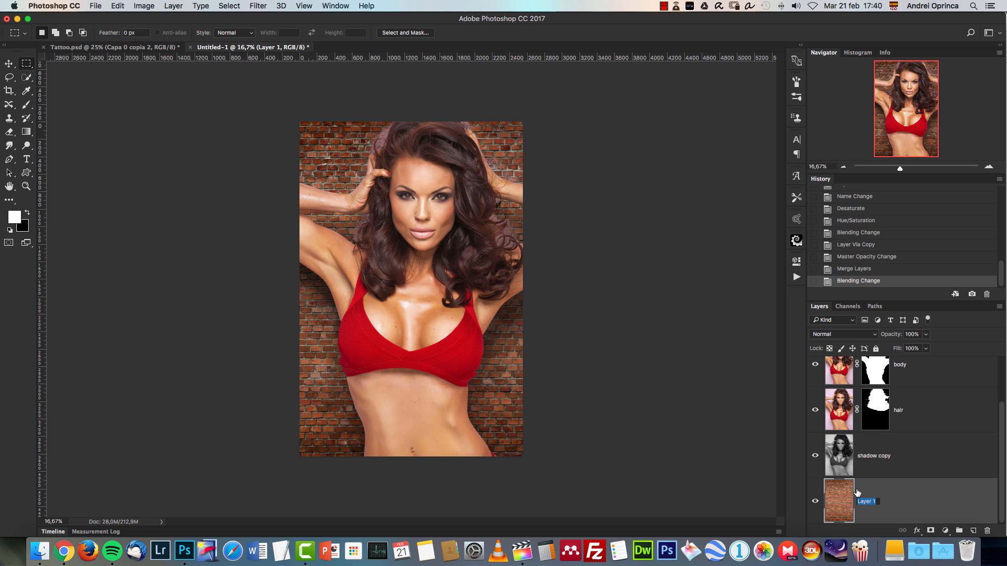
text(BGH)
key(Return)
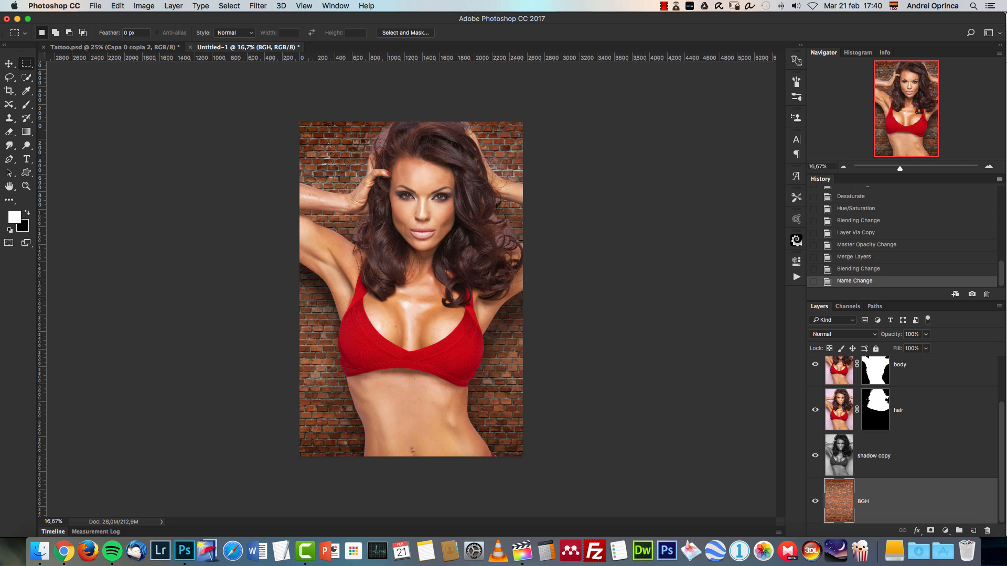
double_click(863, 501)
text(BG)
key(Return)
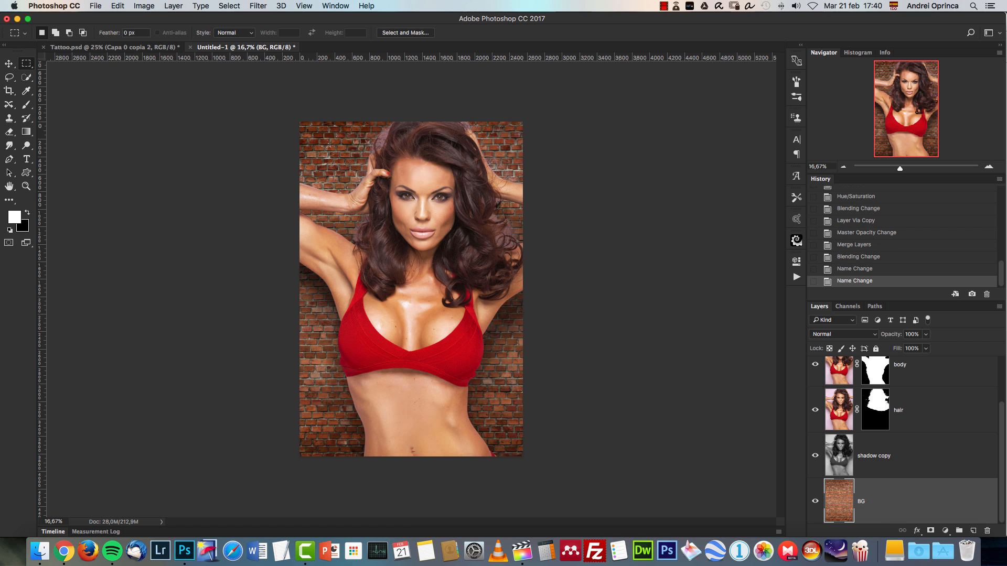
- Open the BG layer's style settings and enable a Color Overlay in Color blend mode
double_click(918, 496)
drag(733, 84, 652, 125)
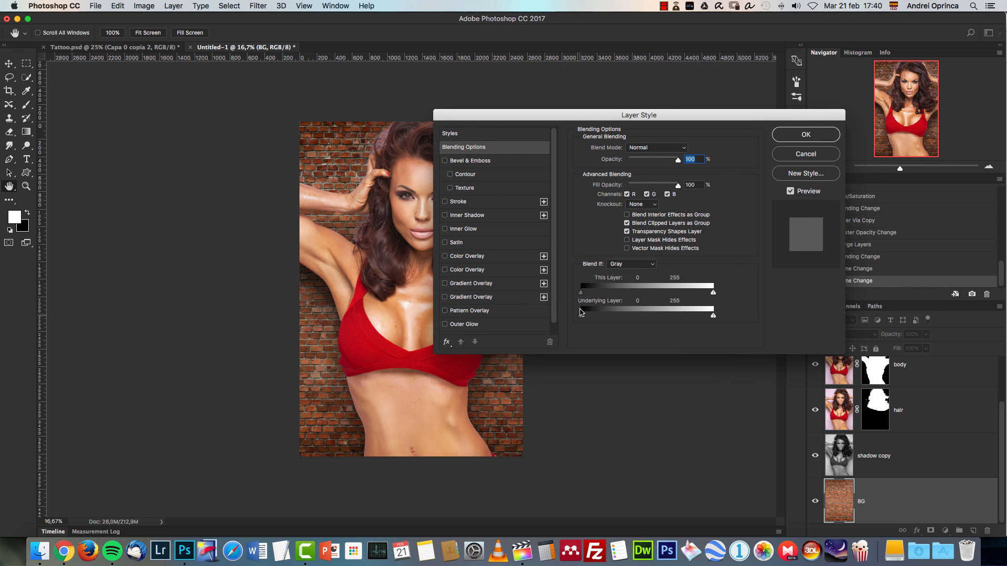
click(445, 257)
click(468, 257)
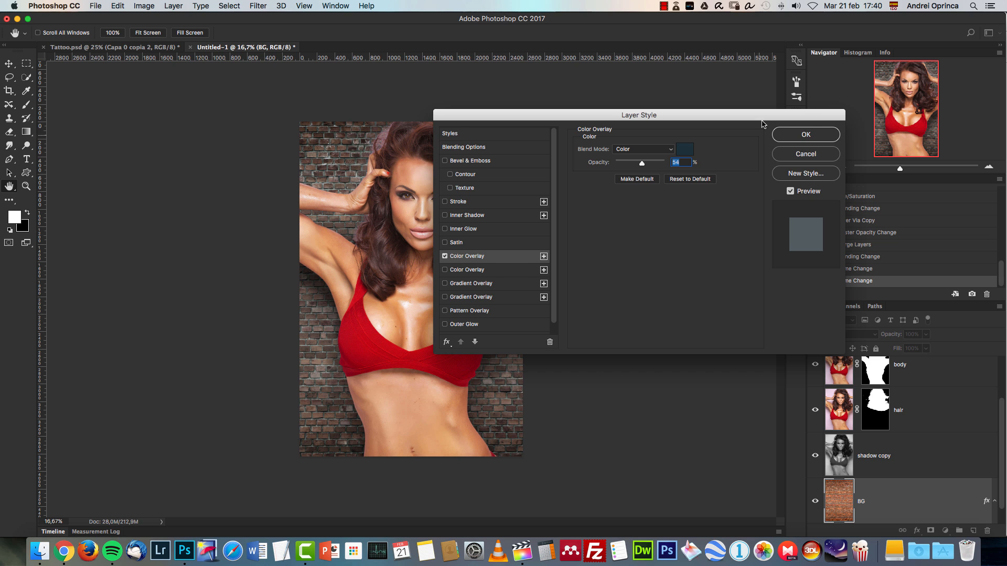
drag(763, 121, 764, 136)
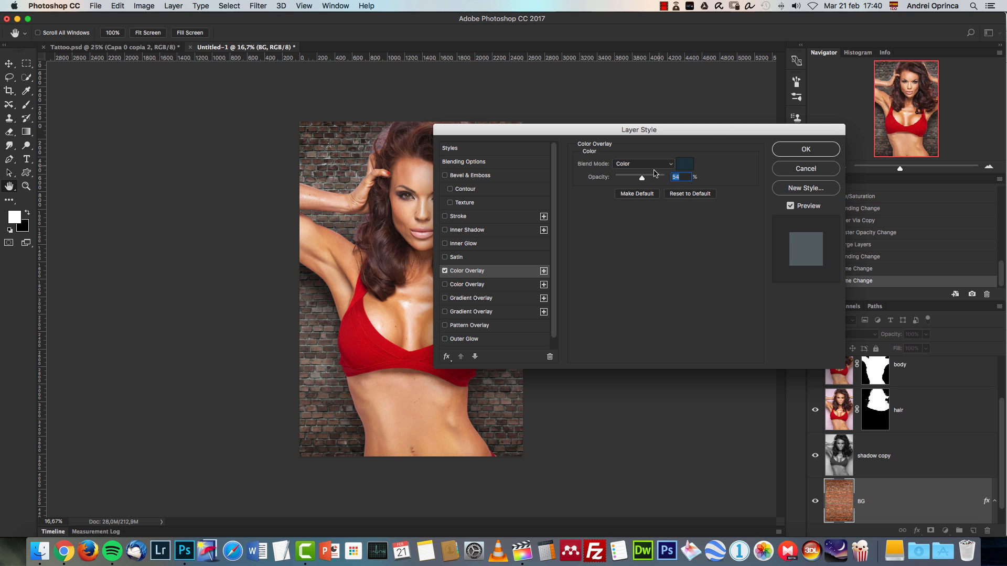
- Change the BG layer's overlay color to 3f3e39
click(685, 164)
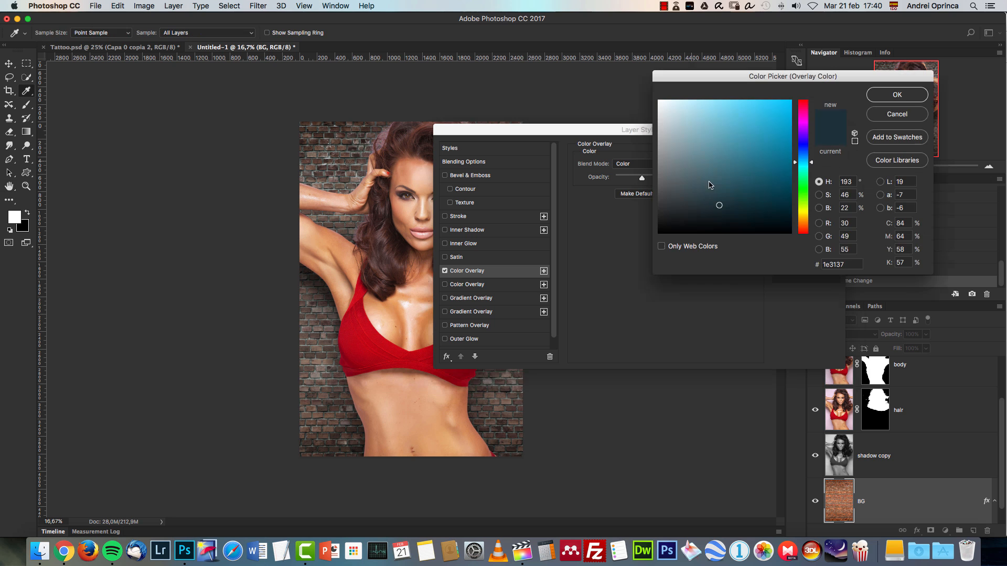
double_click(832, 263)
text(3f)
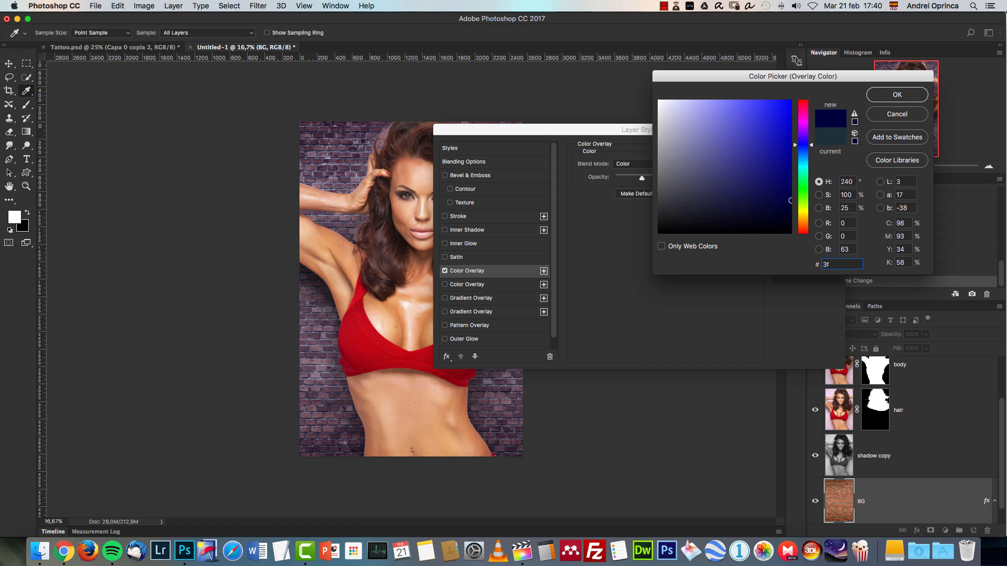
text(3e)
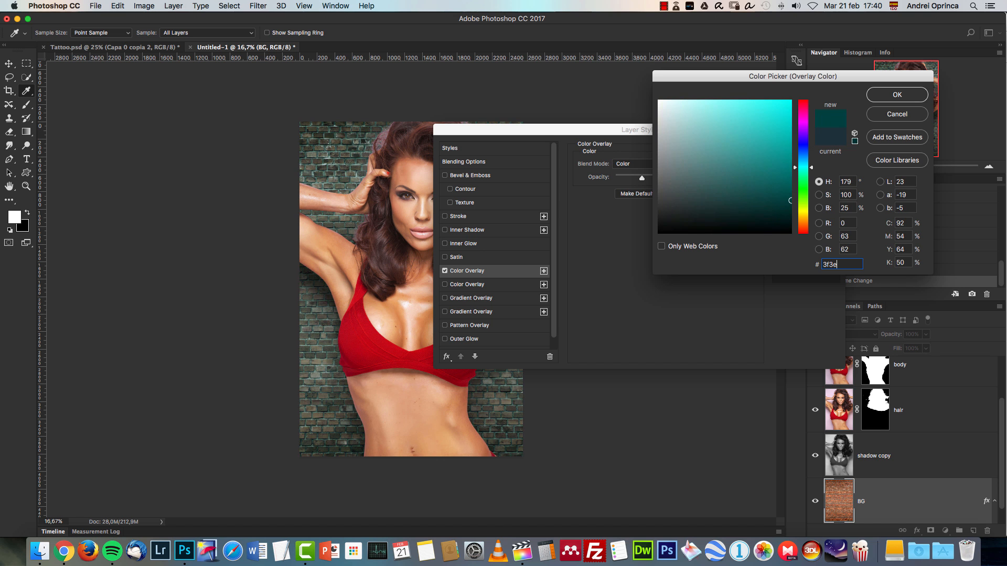
text(3d)
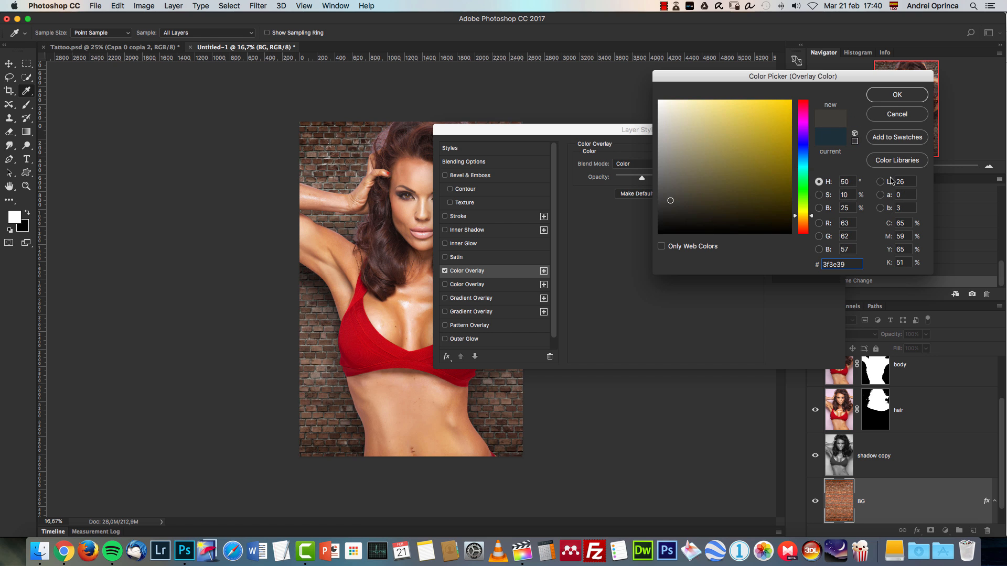
click(897, 96)
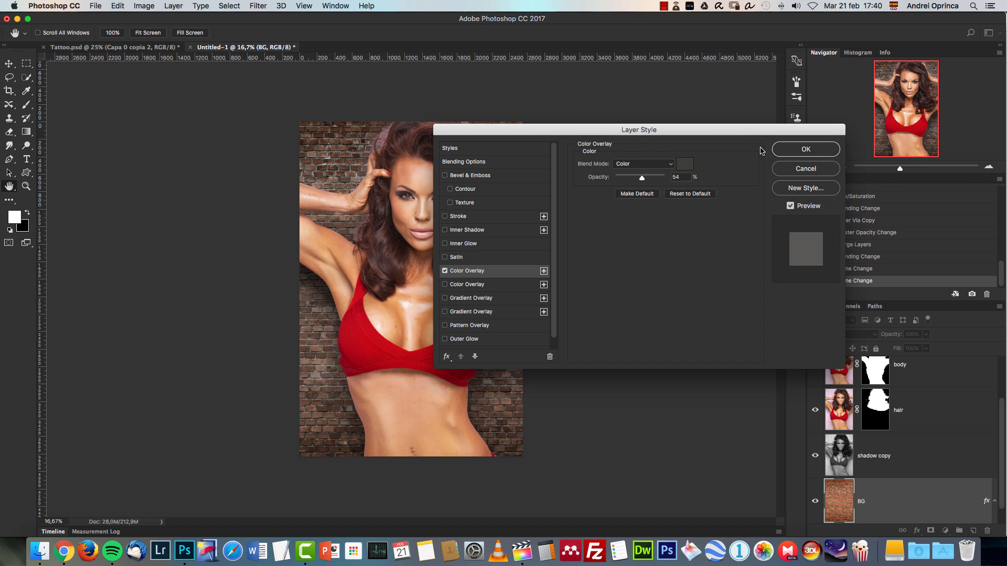
- Set the Color Overlay's opacity to 40% and compare the wall with and without it
double_click(686, 177)
text(3)
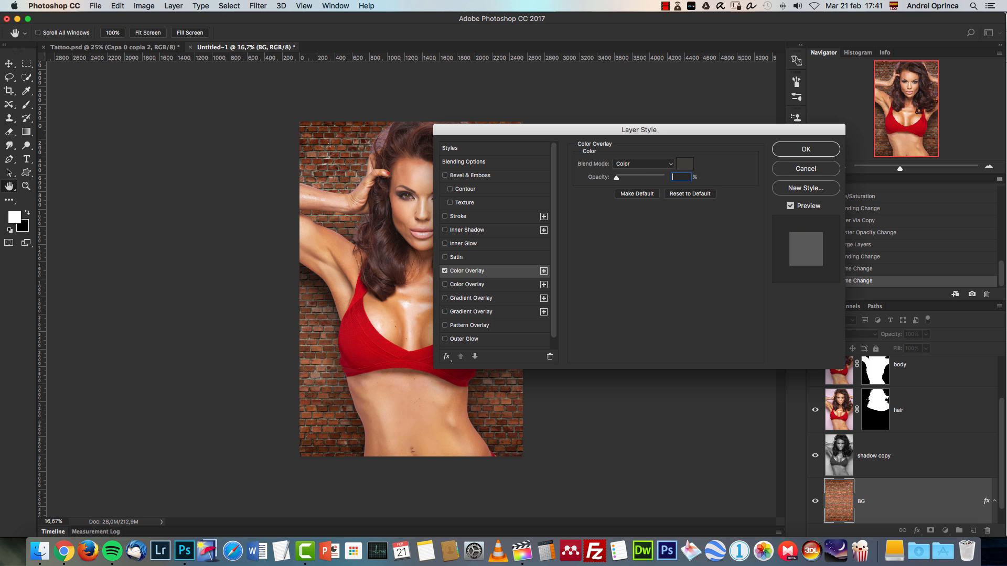
drag(680, 138, 770, 129)
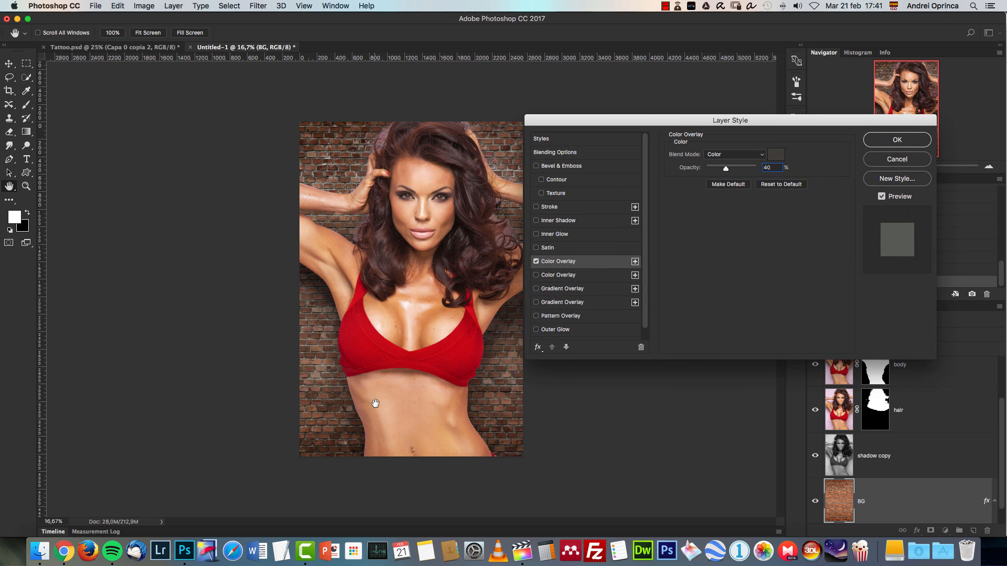
click(536, 261)
click(538, 261)
- Enable a reversed radial Gradient Overlay in Multiply mode at 150% scale and move its center behind the woman's chest
click(563, 289)
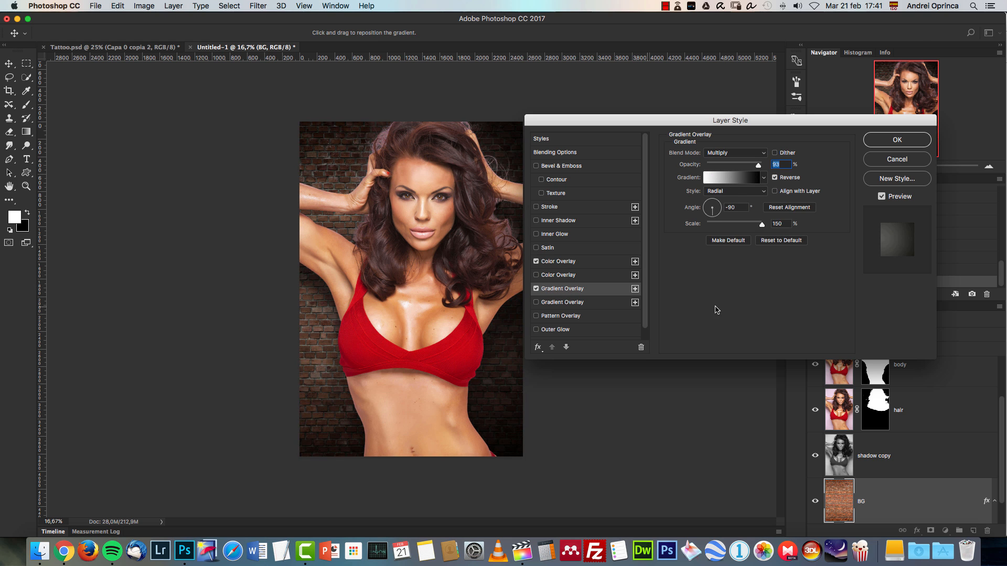
drag(716, 123, 746, 110)
mouse_move(792, 210)
mouse_down()
mouse_move(769, 212)
mouse_move(793, 213)
mouse_up()
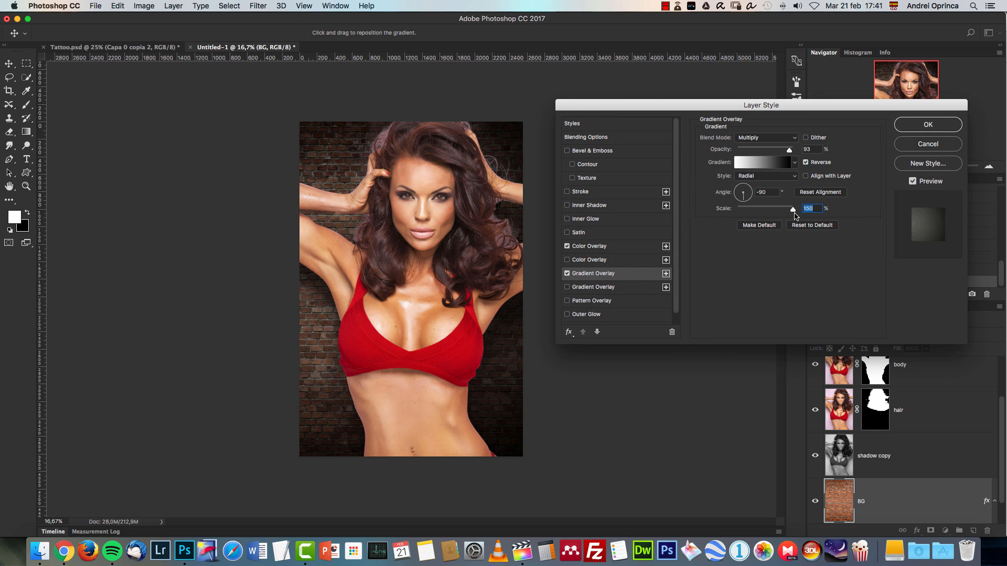
mouse_move(360, 268)
mouse_down()
mouse_move(377, 257)
mouse_move(368, 263)
mouse_move(394, 273)
mouse_move(411, 243)
mouse_move(432, 295)
mouse_move(435, 346)
mouse_move(427, 314)
mouse_move(393, 350)
mouse_move(418, 302)
mouse_up()
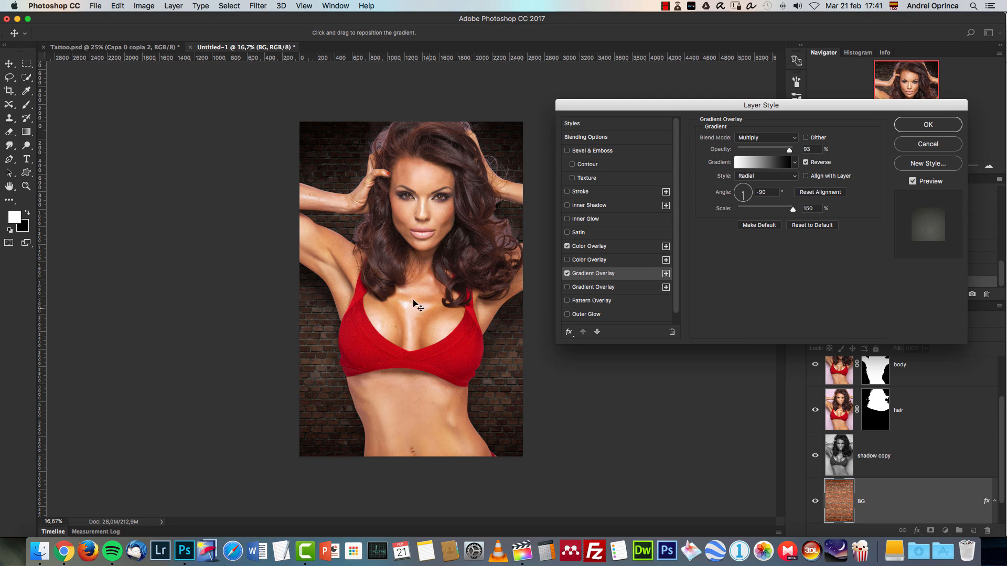
click(755, 177)
click(749, 178)
mouse_move(422, 315)
mouse_down()
mouse_move(414, 294)
mouse_move(422, 314)
mouse_move(429, 293)
mouse_up()
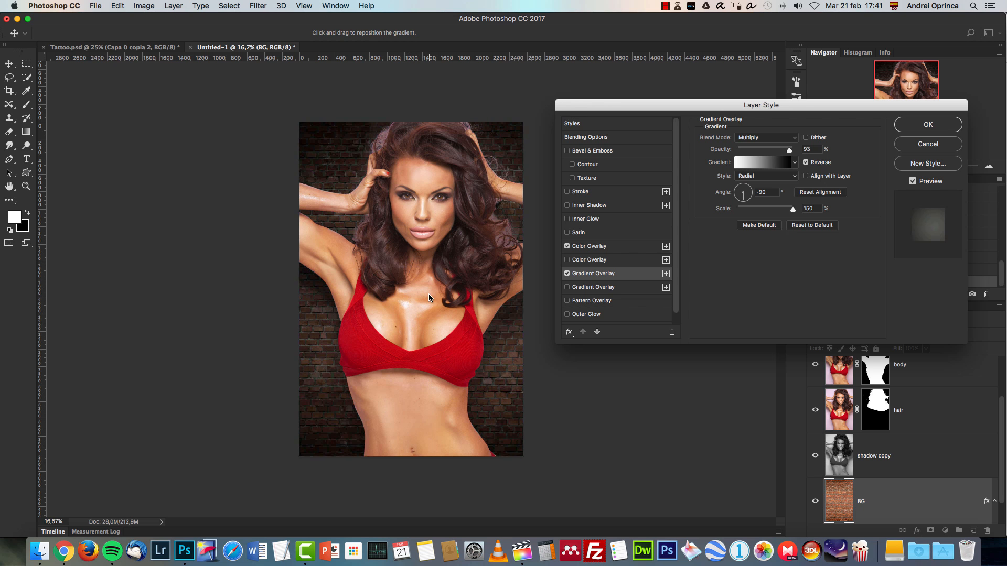
- Raise the Gradient Overlay's opacity to 100%, nudge its center slightly, and apply the BG layer style
click(764, 140)
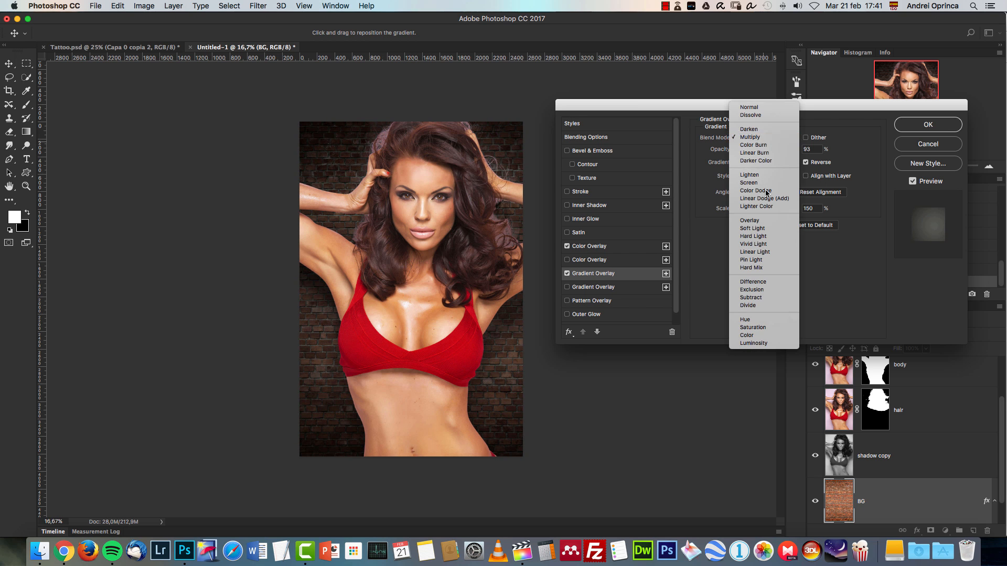
click(807, 189)
drag(792, 151, 808, 161)
drag(422, 298, 407, 299)
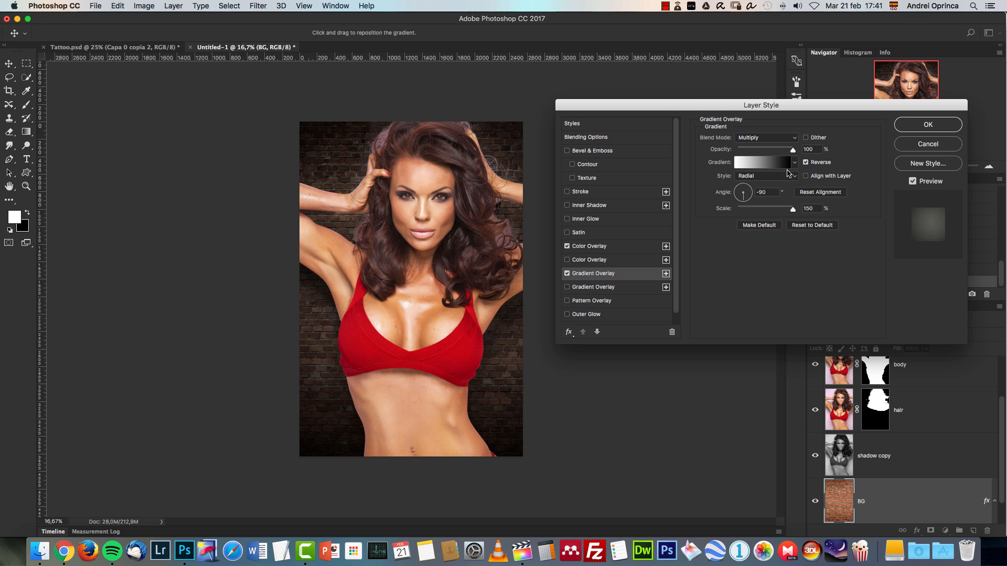
click(816, 208)
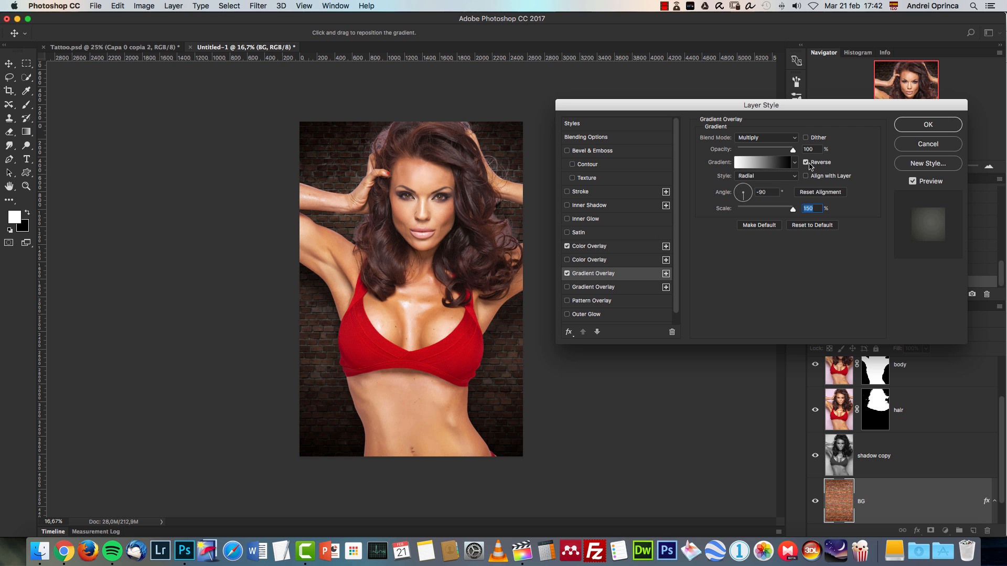
click(928, 129)
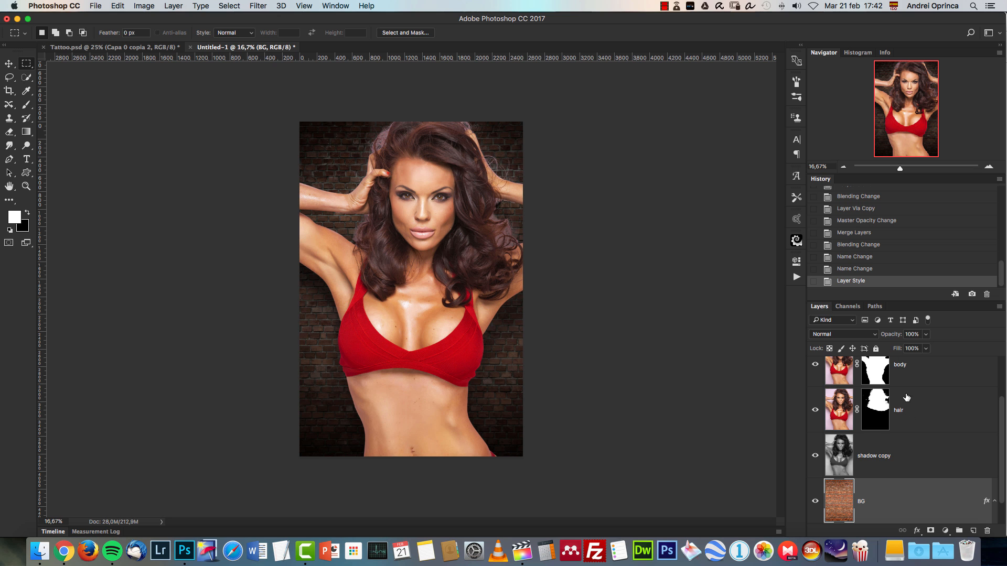
drag(1002, 418, 992, 392)
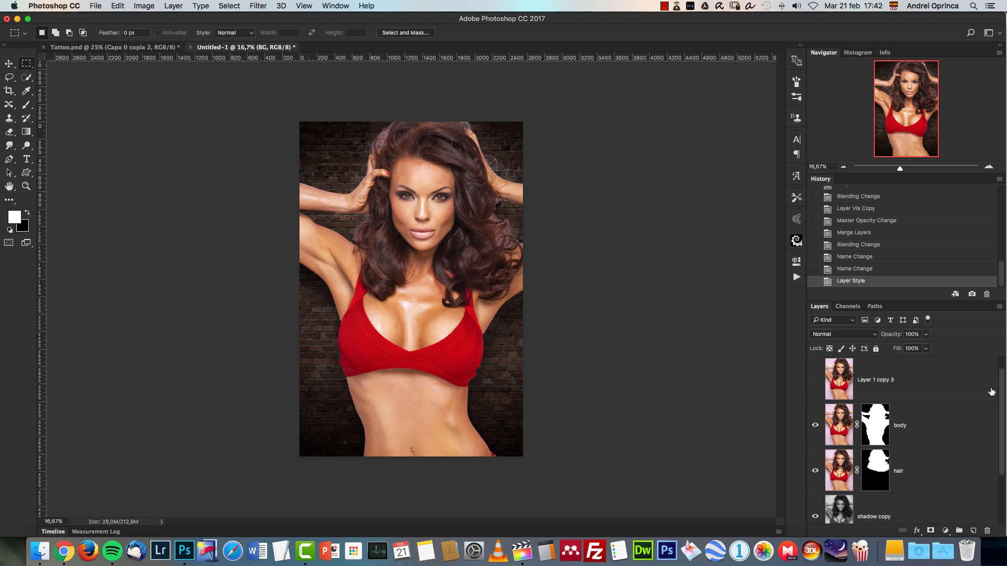
- Select the body layer and toggle the visibility of it and the other layers to check the cutout
click(932, 438)
alt+click(816, 427)
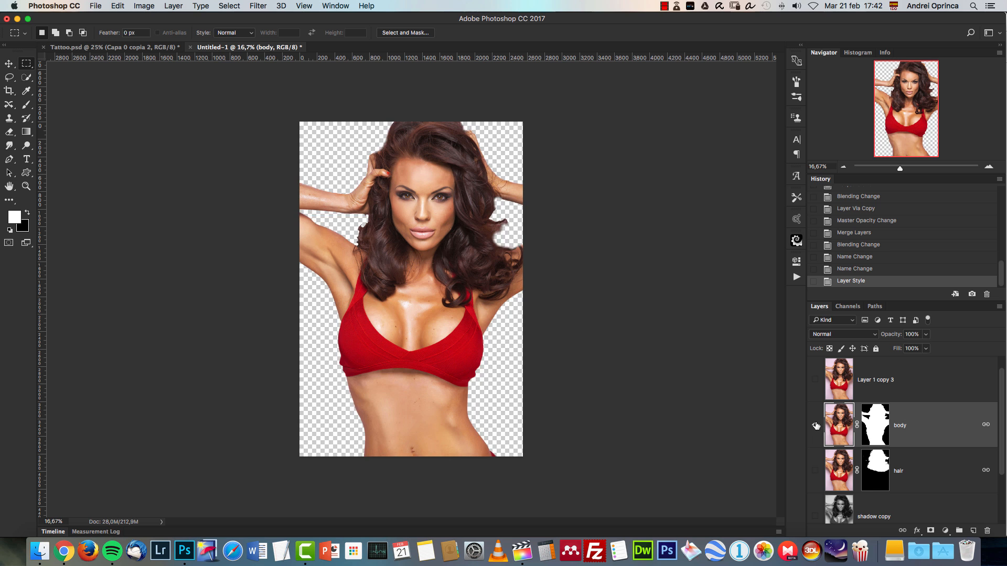
alt+click(816, 426)
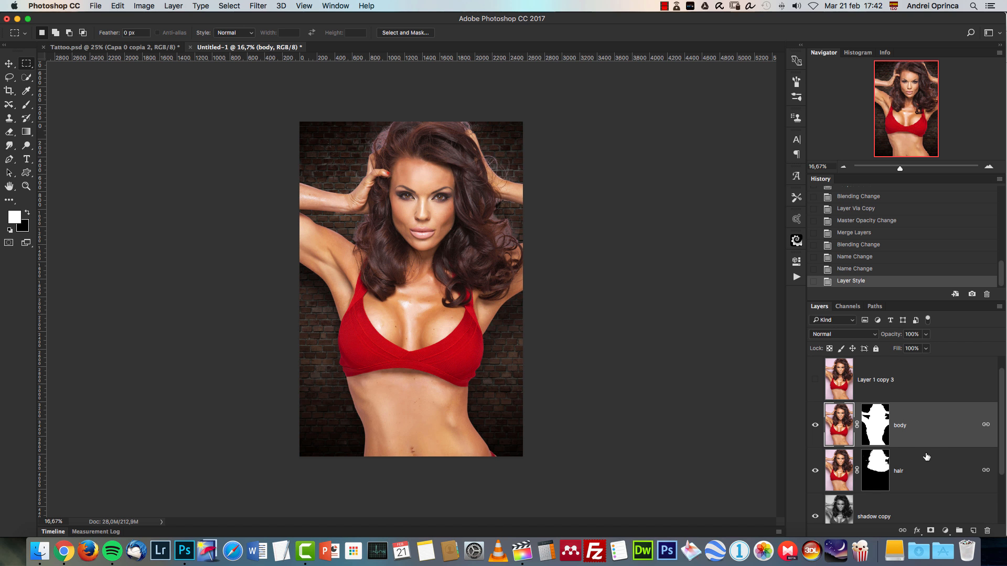
click(814, 424)
click(815, 424)
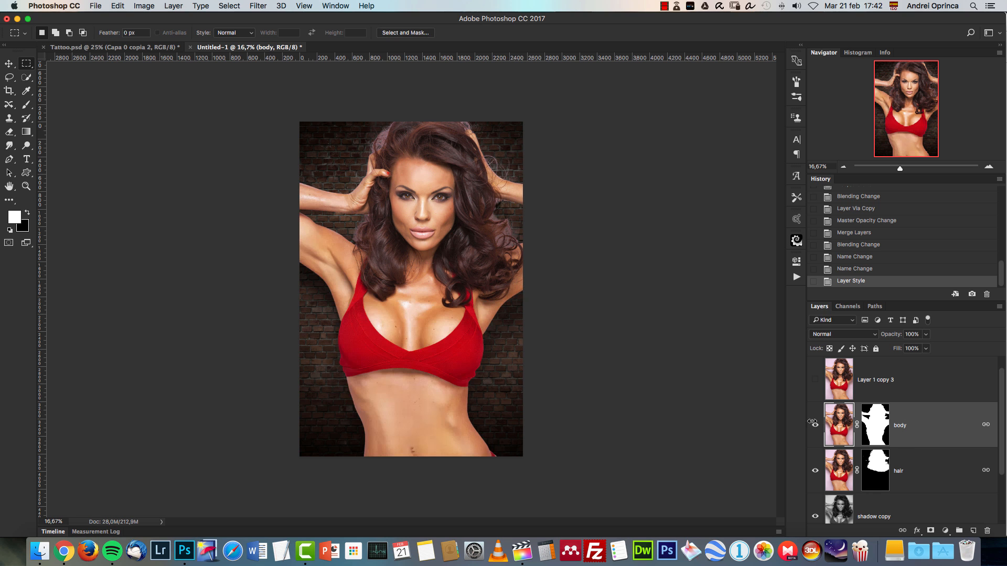
- Add a Color Overlay to the body layer in color 454545 at 60% opacity
double_click(942, 422)
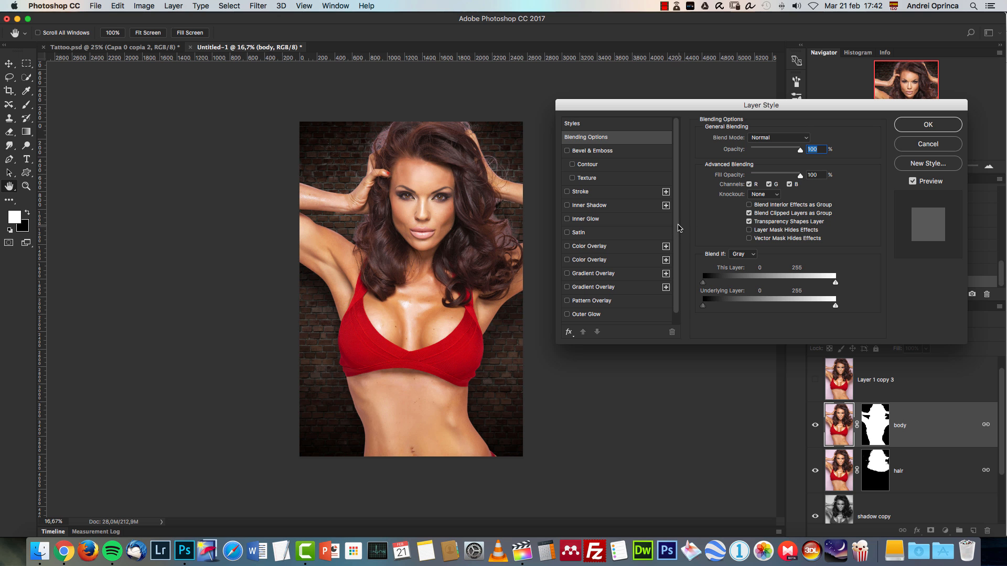
click(567, 246)
click(588, 252)
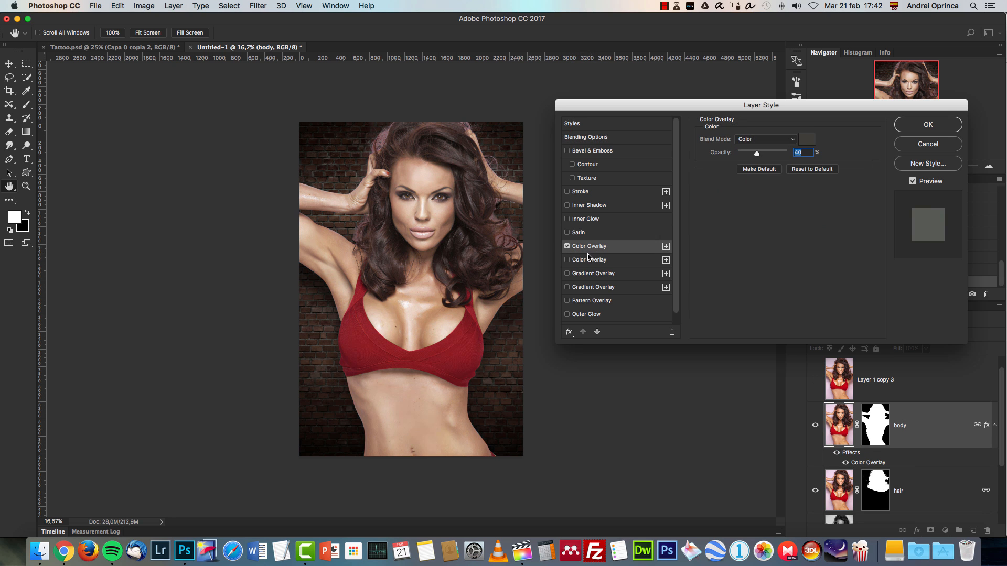
click(806, 139)
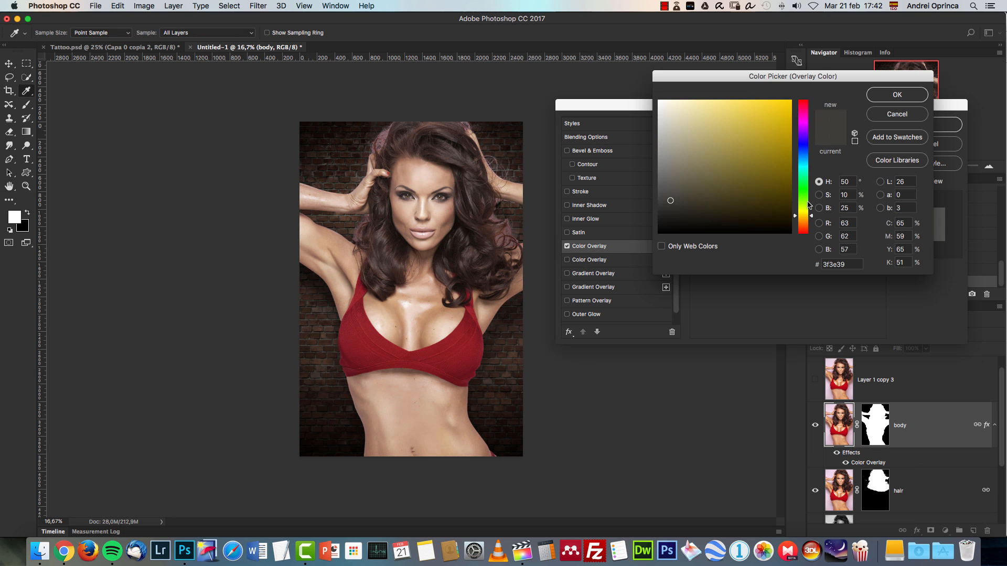
double_click(847, 264)
text(4)
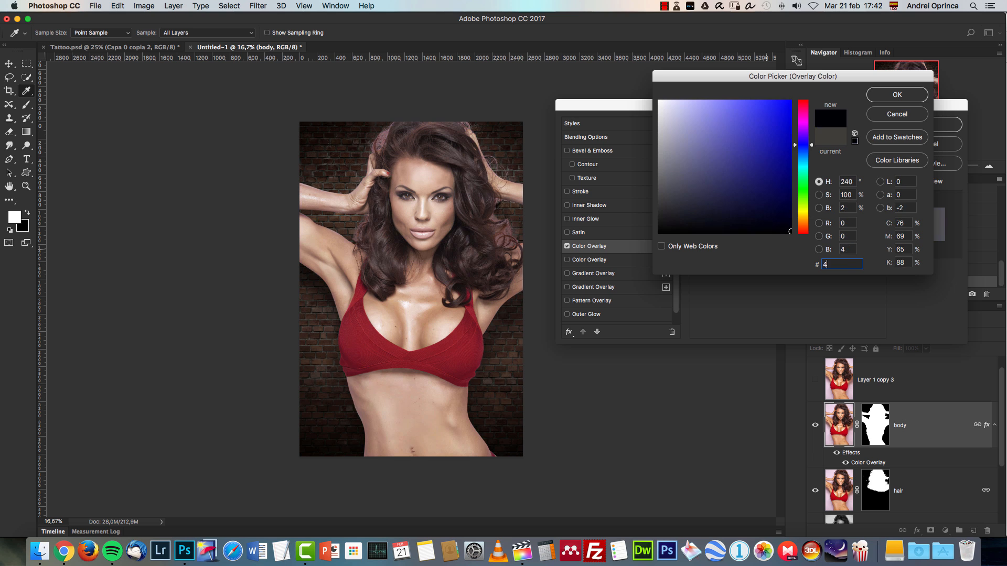
text(54545)
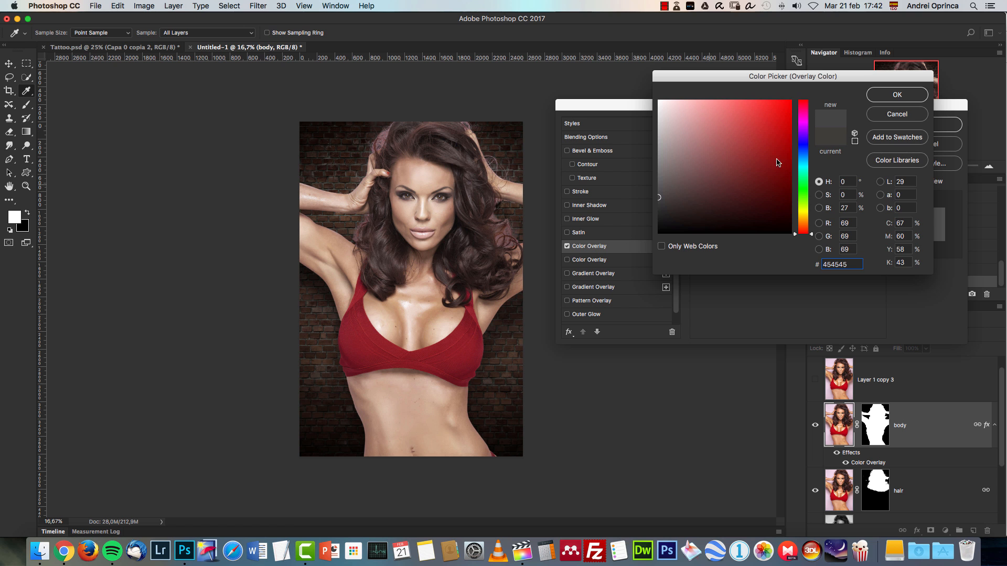
click(897, 95)
double_click(799, 152)
text(60)
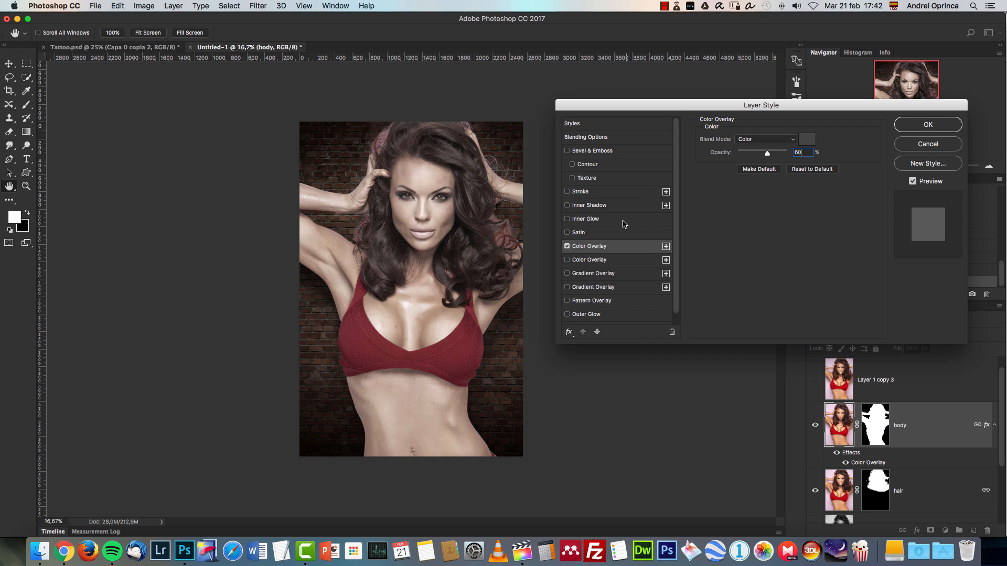
- Enable a Gradient Overlay on the body layer and reset the gradient presets to the default set
click(567, 273)
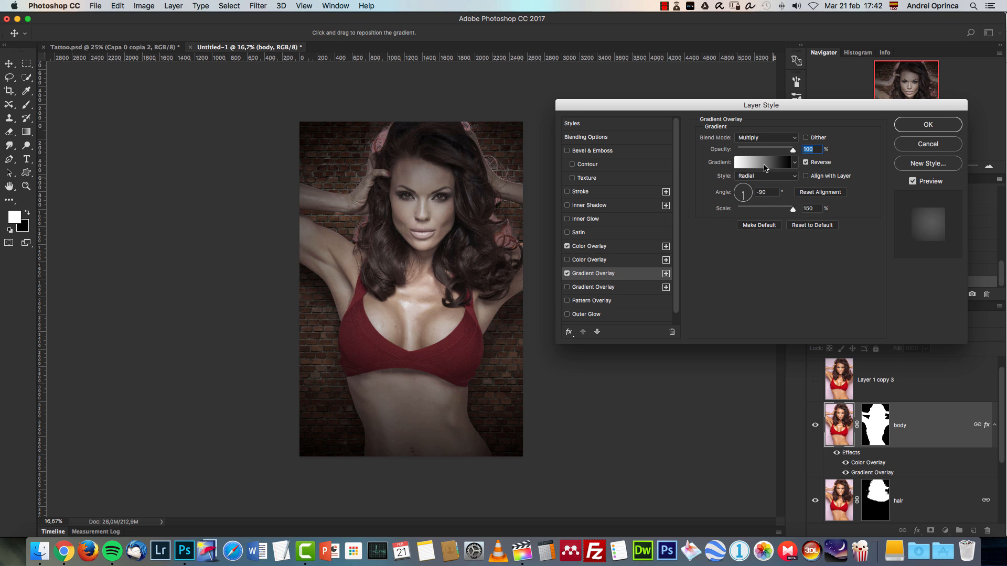
click(765, 168)
click(751, 150)
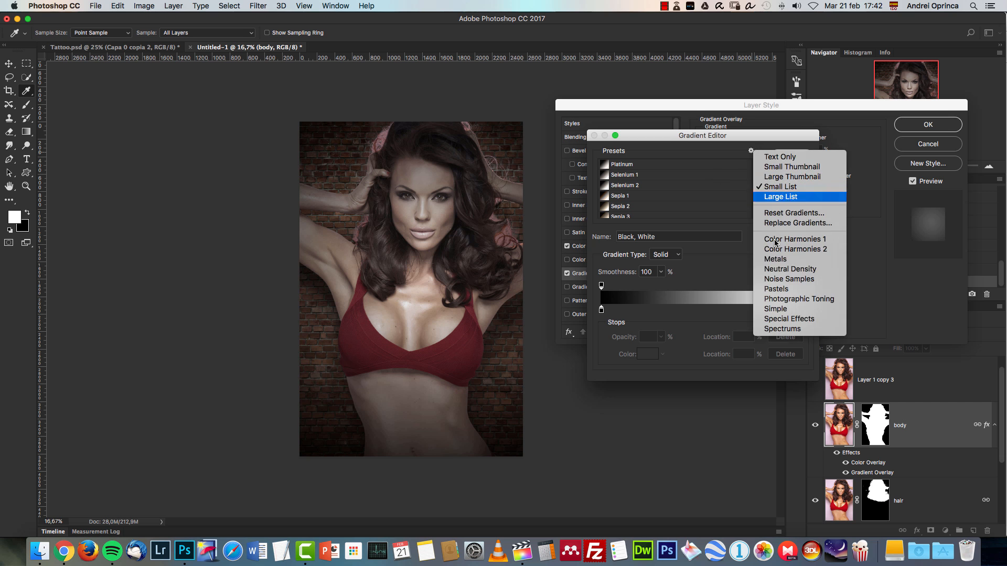
click(790, 214)
click(598, 190)
click(754, 152)
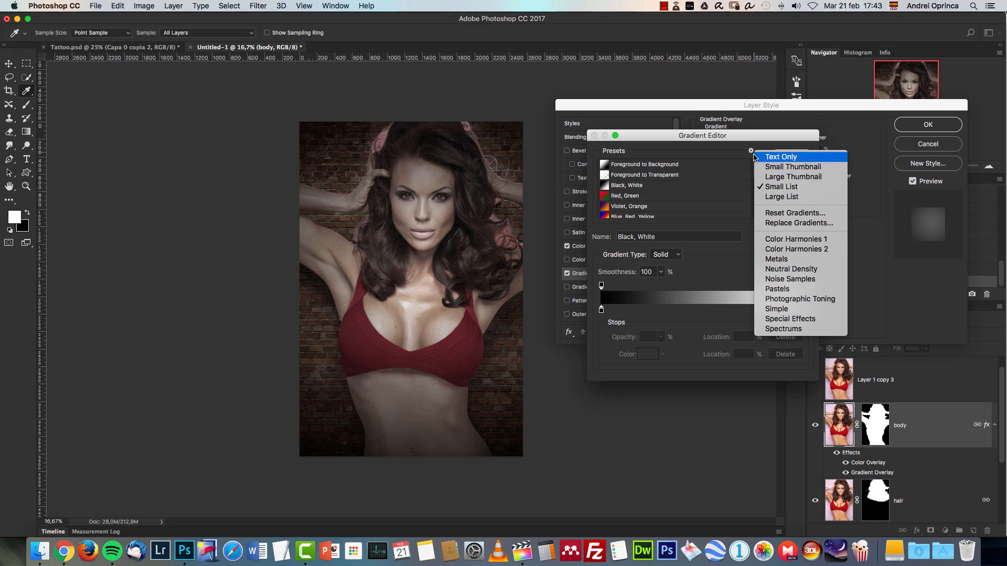
click(732, 139)
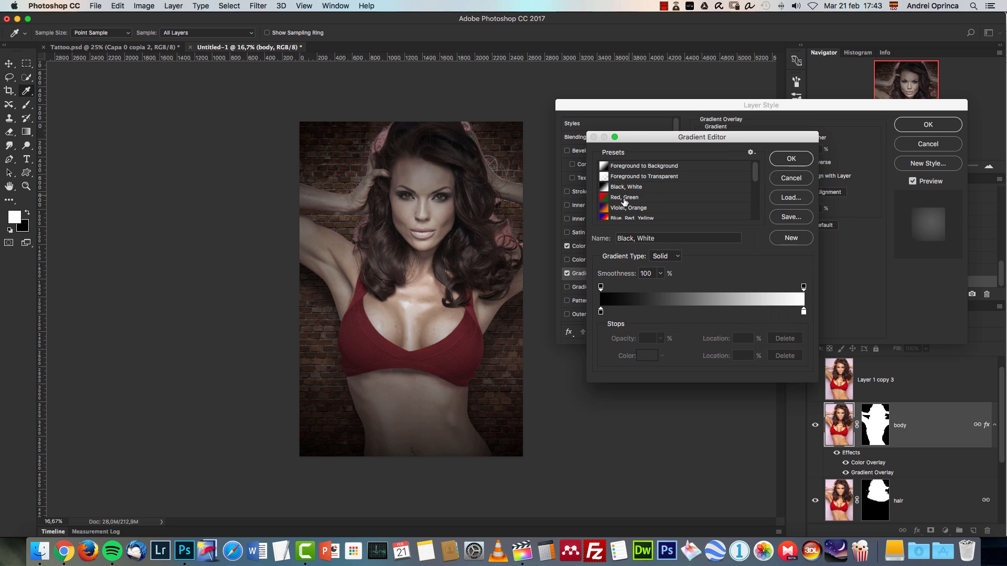
- Choose the Foreground to Transparent preset for the gradient overlay and apply the layer style
click(632, 177)
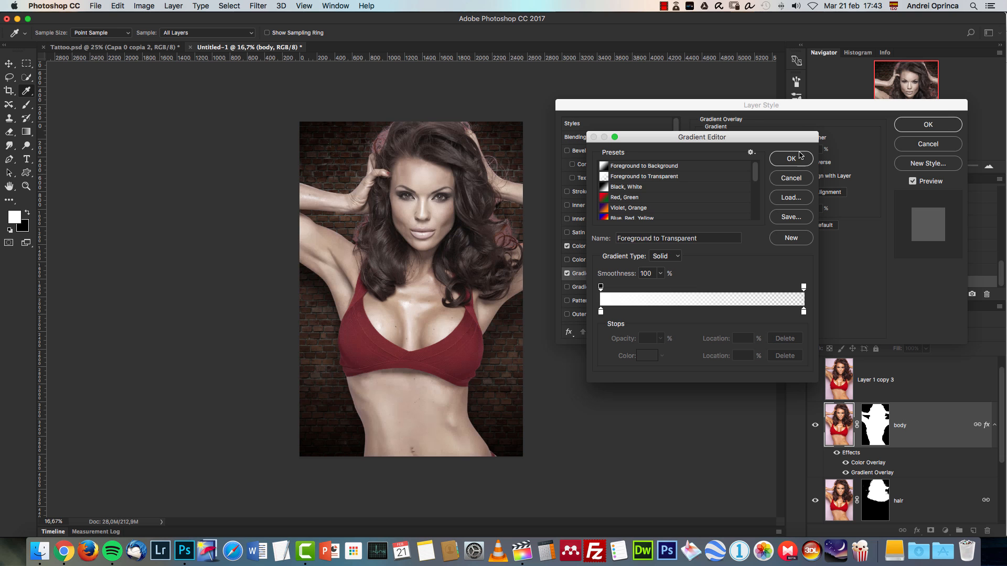
click(800, 157)
click(928, 125)
- Reset the foreground and background colors to default and reassign Foreground to Transparent to the body layer's gradient overlay
click(10, 231)
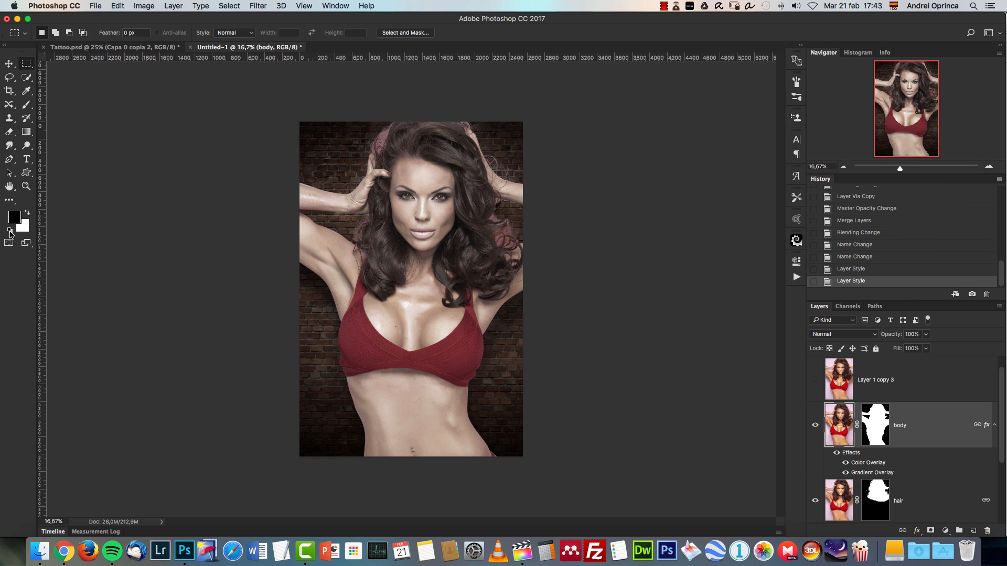
double_click(931, 422)
click(595, 274)
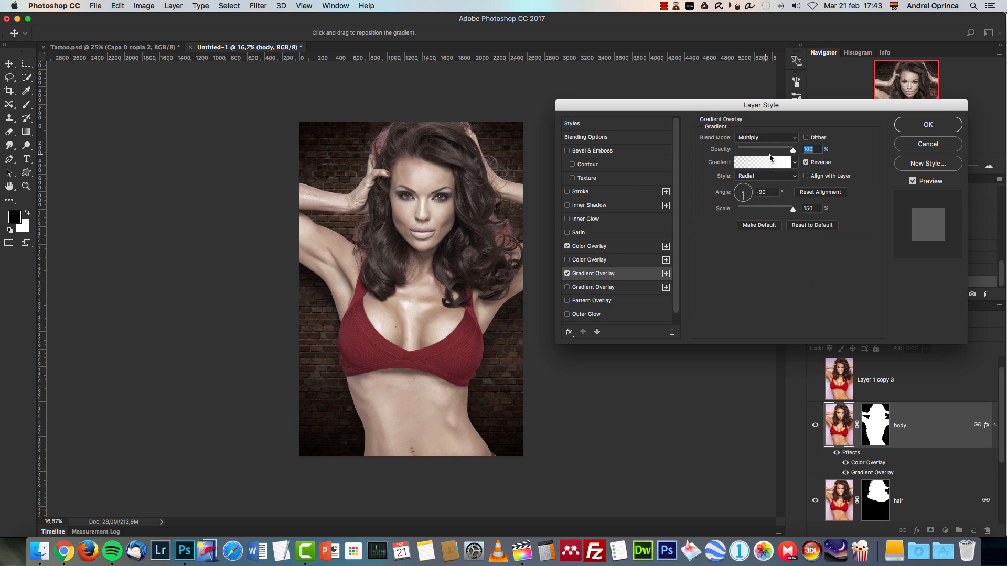
click(771, 158)
click(631, 179)
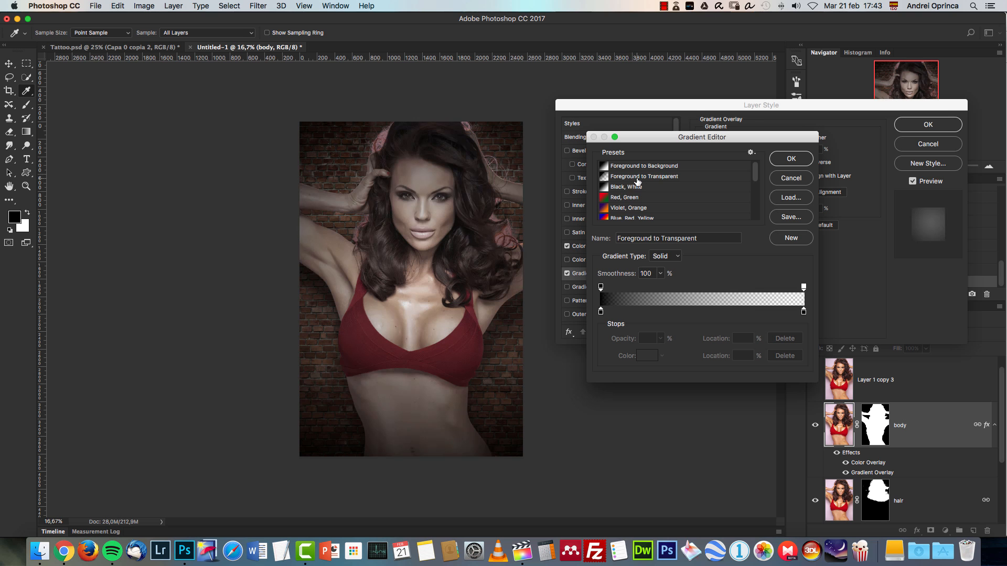
click(792, 159)
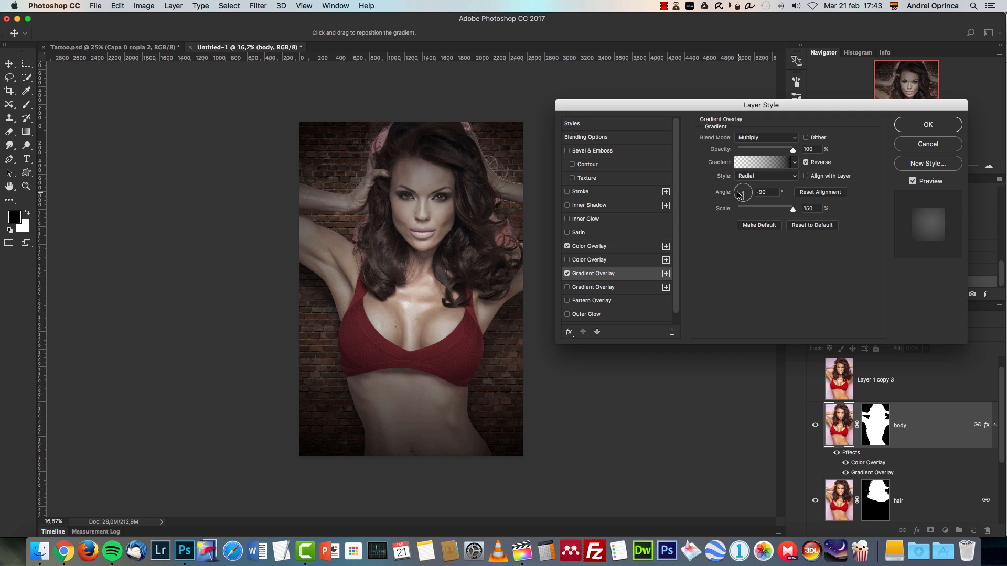
- Set the body layer's gradient overlay to Linear Burn at 45% opacity and apply the layer style
click(771, 139)
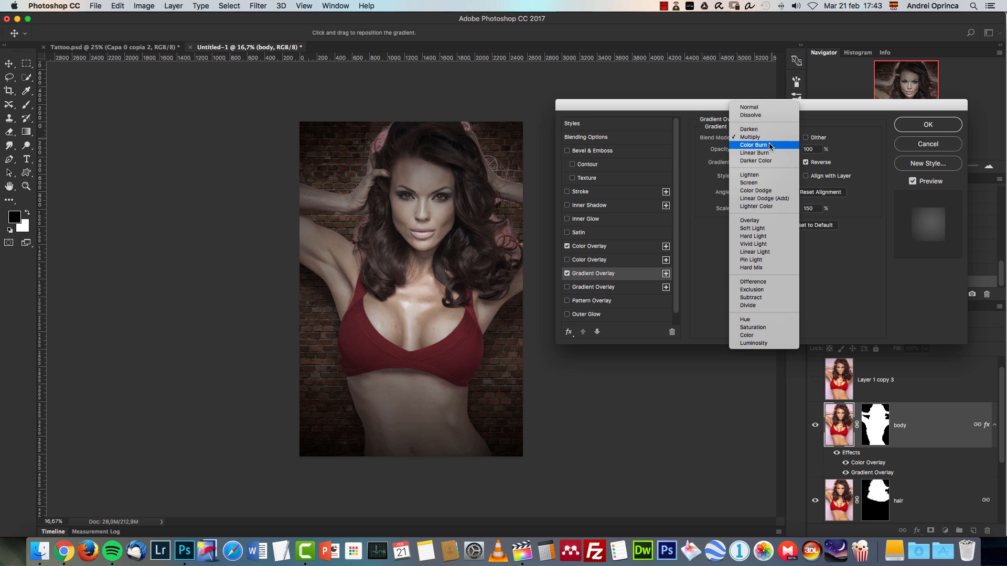
click(766, 154)
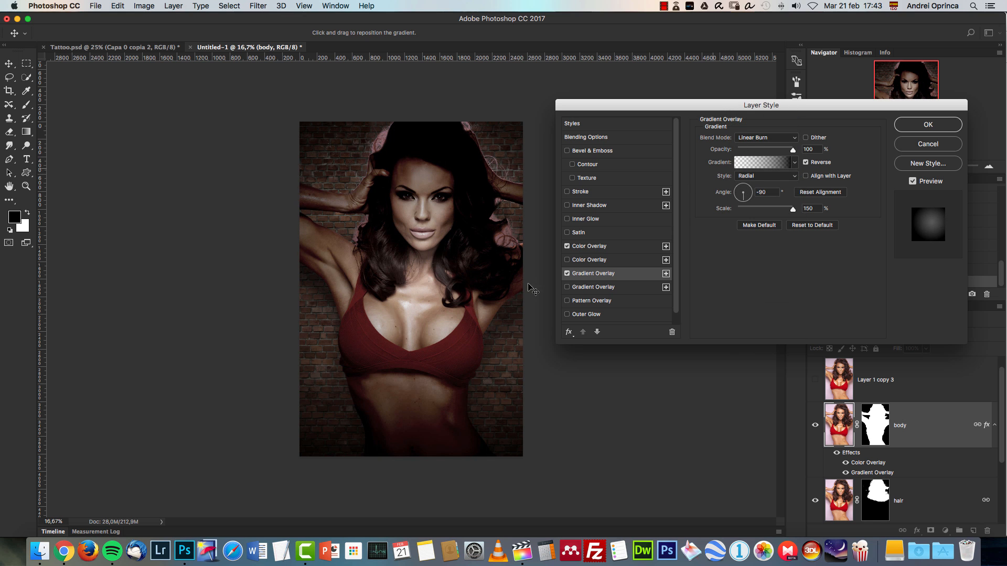
drag(790, 209, 806, 210)
drag(418, 240, 434, 259)
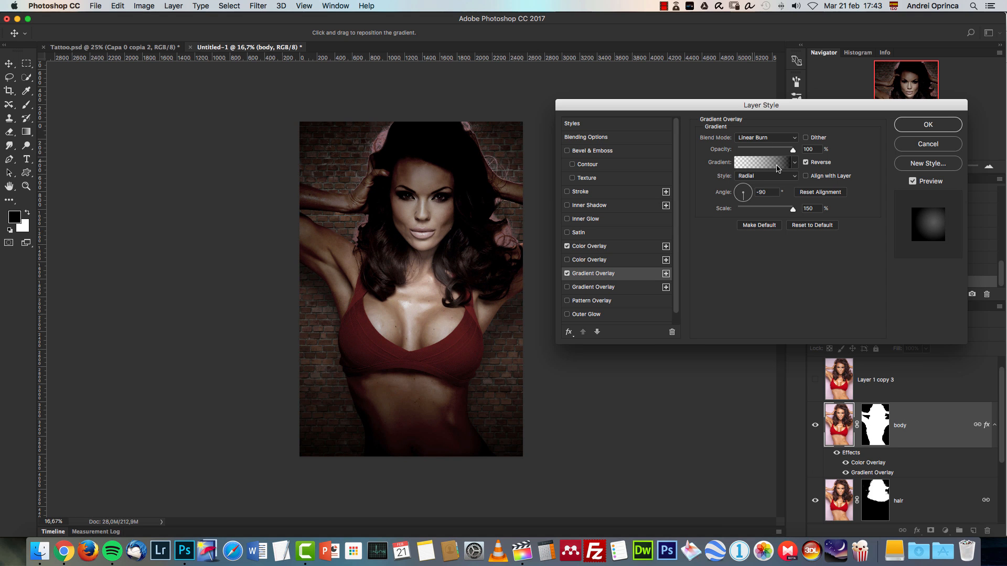
drag(817, 150, 767, 140)
text(45)
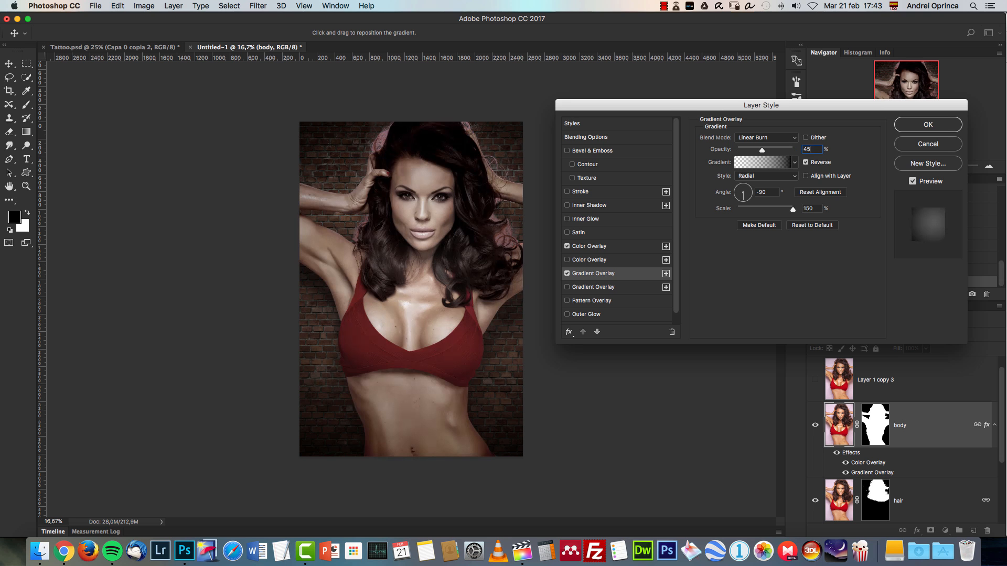
drag(873, 108, 830, 110)
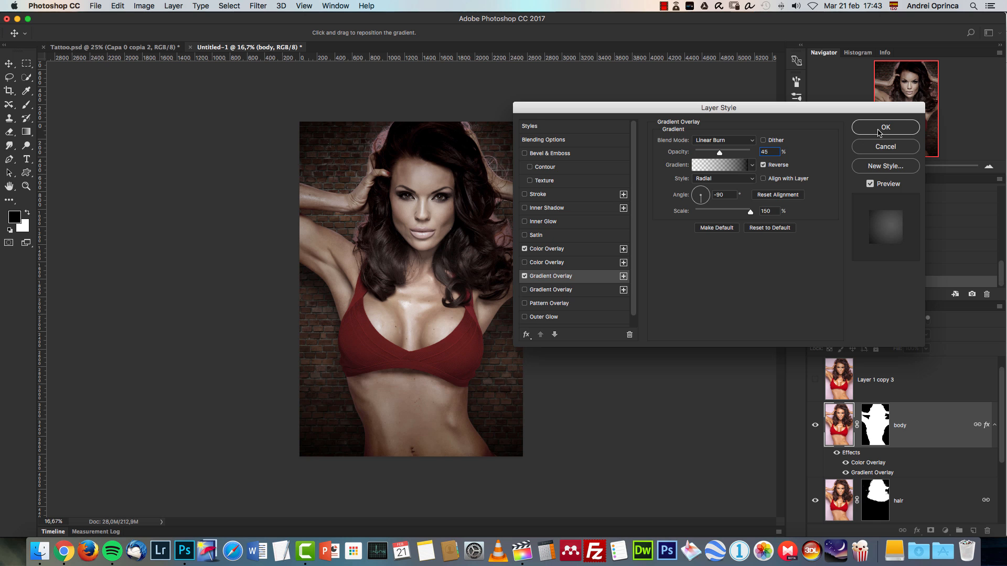
click(884, 128)
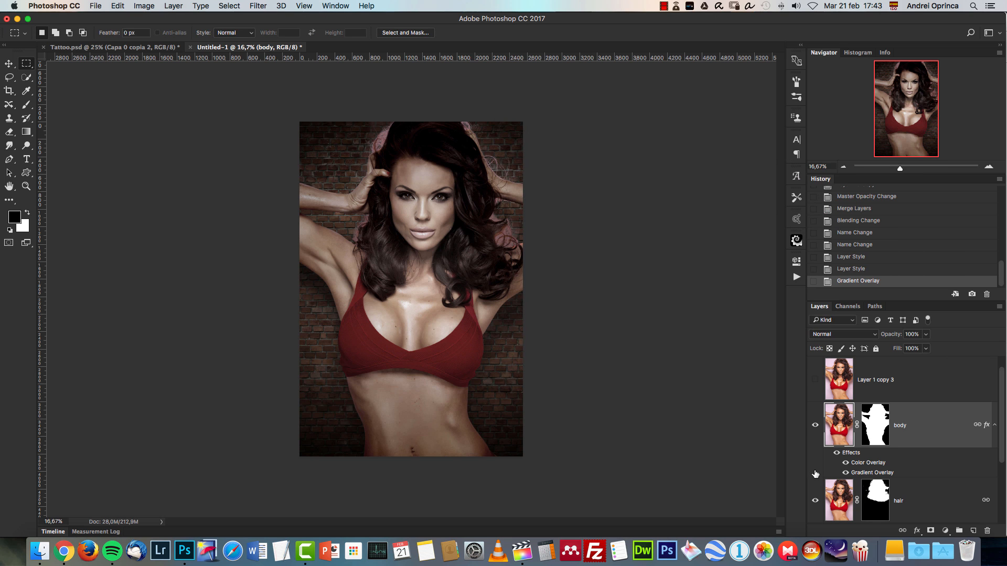
- Copy the body layer's effects to the hair layer and collapse both effects lists
click(815, 501)
click(995, 426)
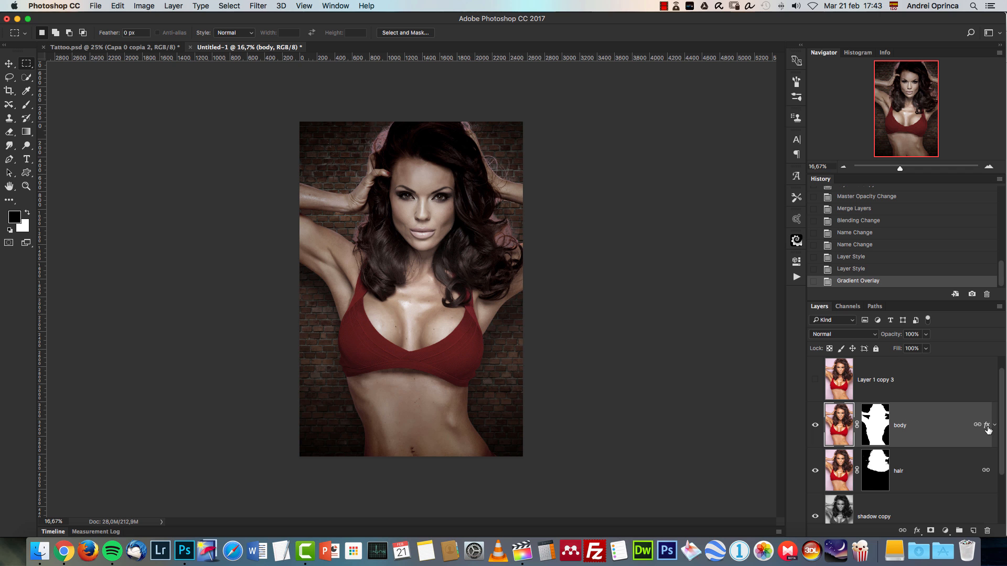
drag(986, 427, 983, 475)
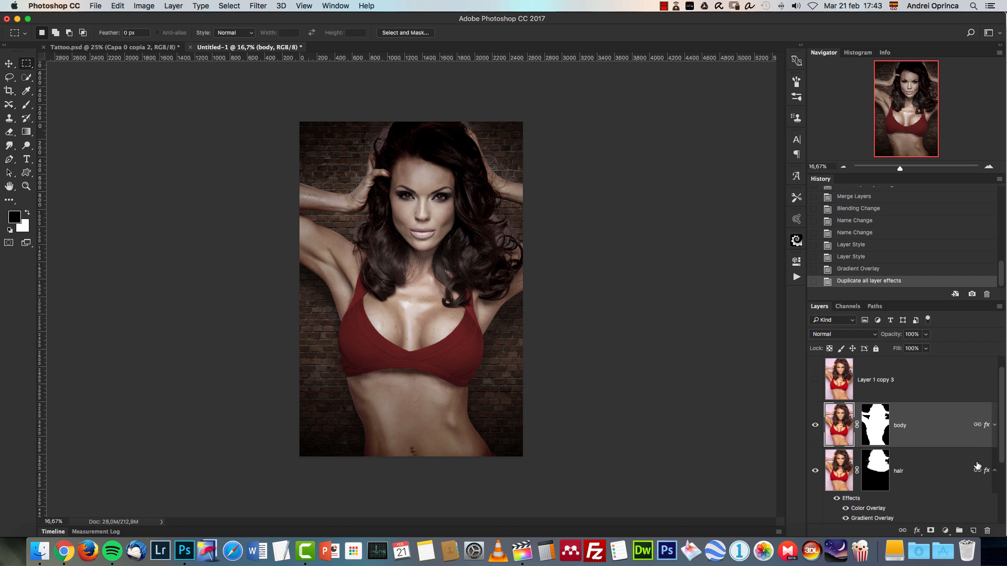
click(993, 470)
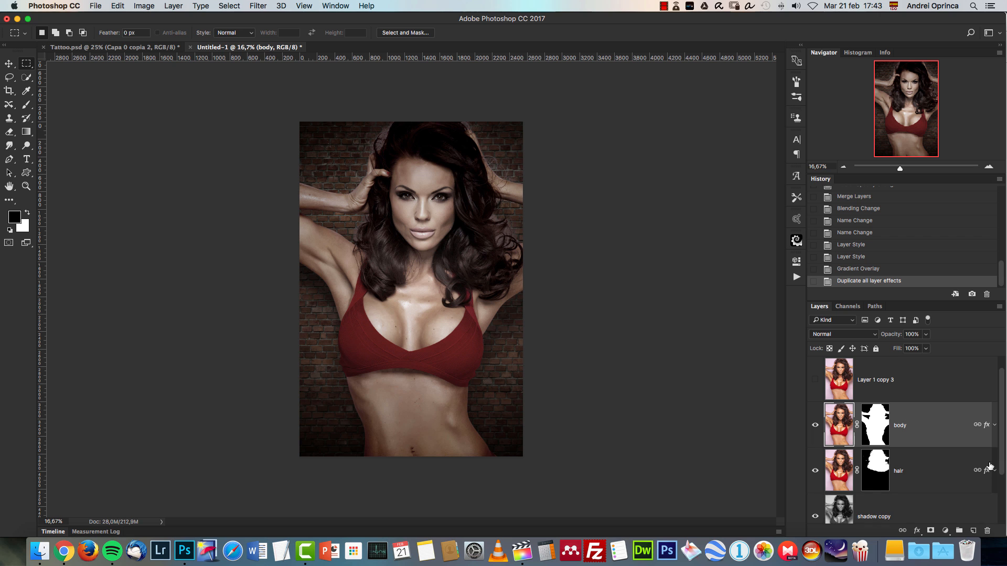
- Group the body and hair layers and move the body layer's effects onto the group
shift+click(947, 471)
key(super+g)
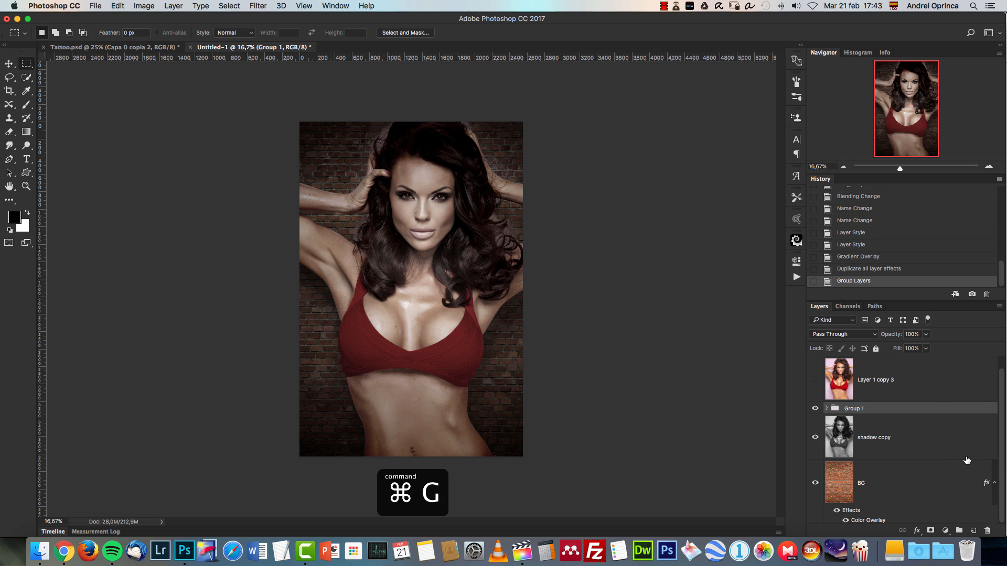
click(828, 408)
drag(988, 438, 984, 409)
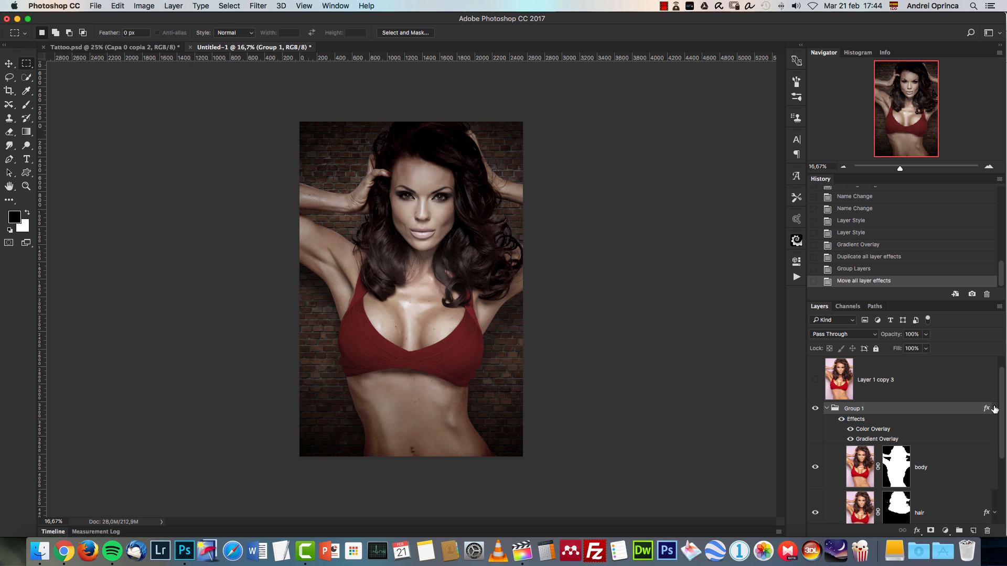
click(995, 409)
- Clear the layer effects from the hair layer while keeping the layer itself
drag(985, 484, 989, 532)
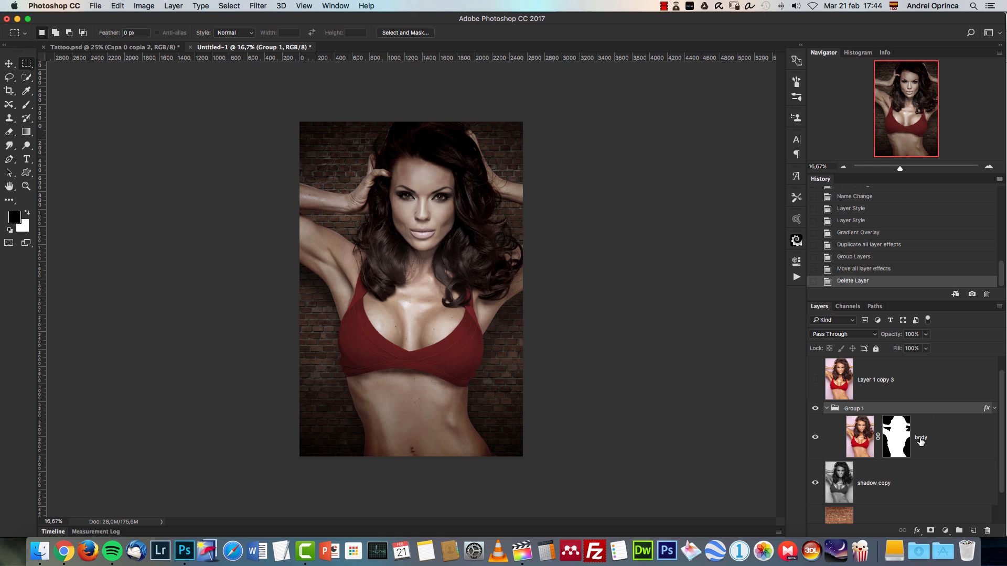
key(super+z)
drag(979, 488, 991, 534)
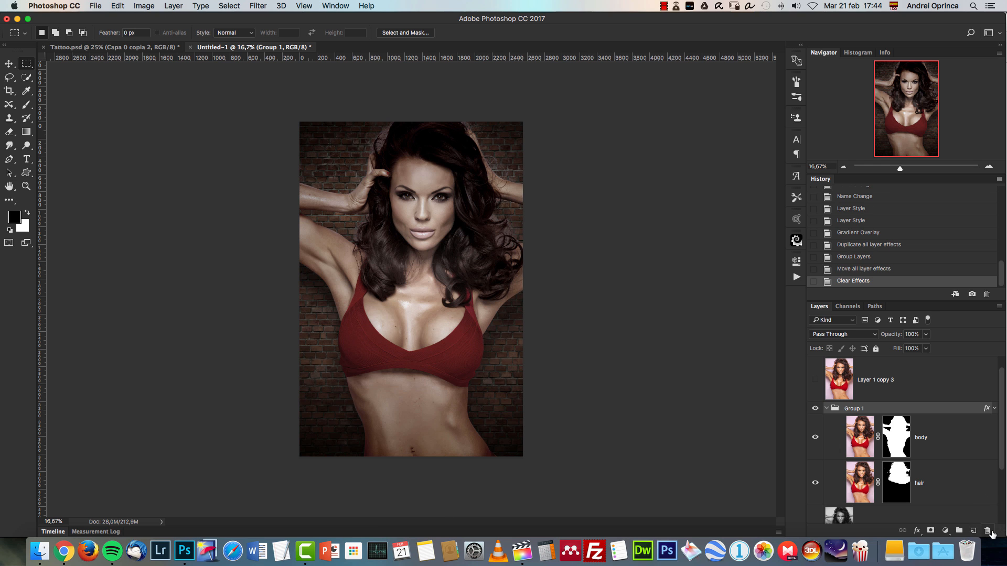
- Compare the woman with and without the group's layer effects, keeping the effects enabled
click(995, 409)
click(843, 419)
click(842, 419)
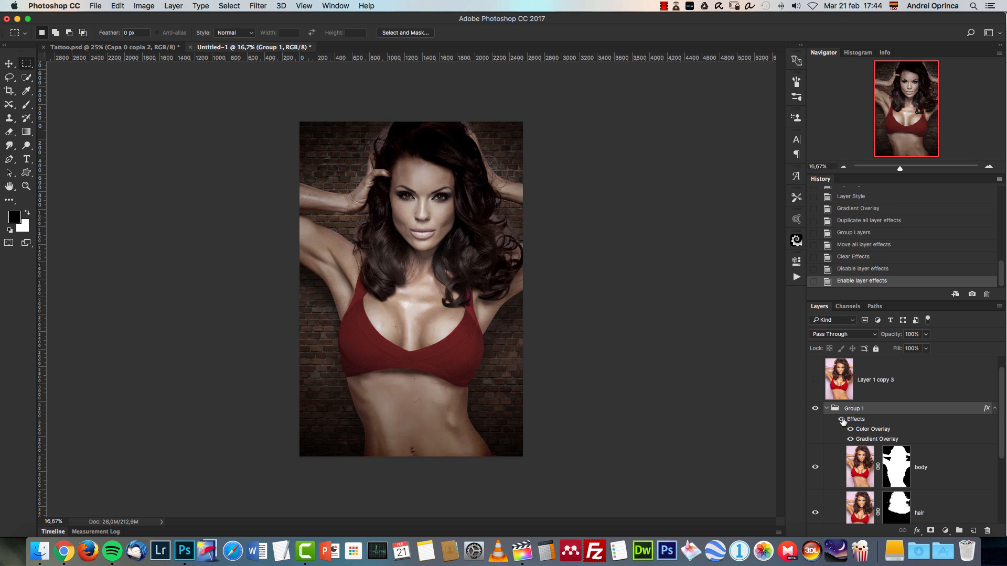
click(995, 409)
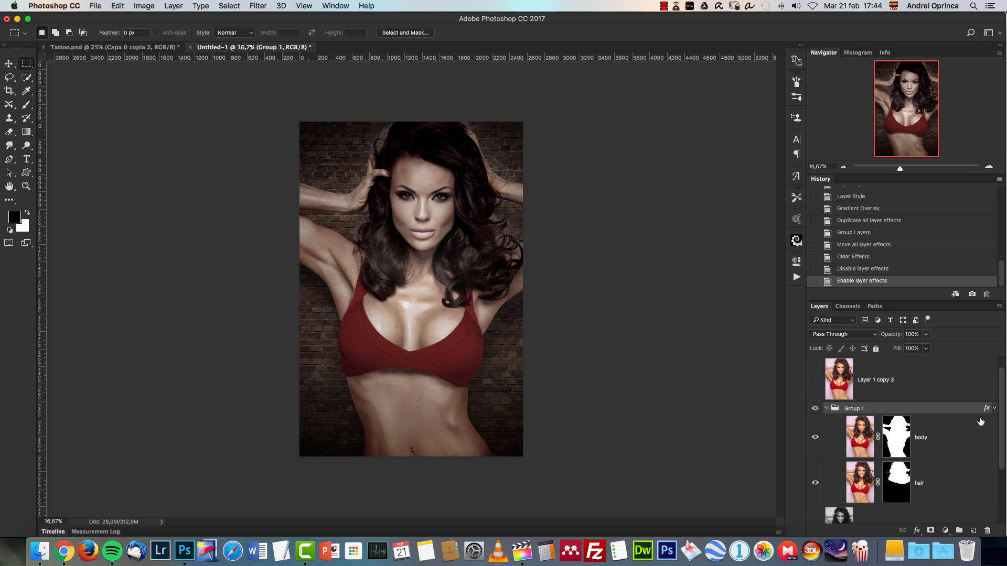
click(995, 409)
click(995, 409)
- Inspect the masked hair edges against the brick wall at 100% zoom
key(super+1)
drag(906, 112, 931, 79)
drag(690, 196, 554, 86)
drag(508, 394, 482, 221)
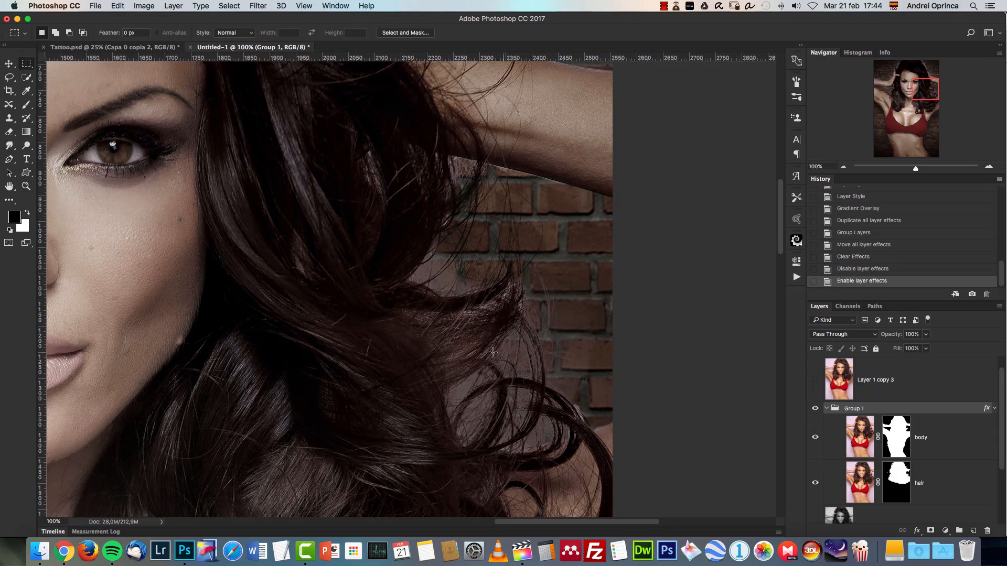
click(845, 167)
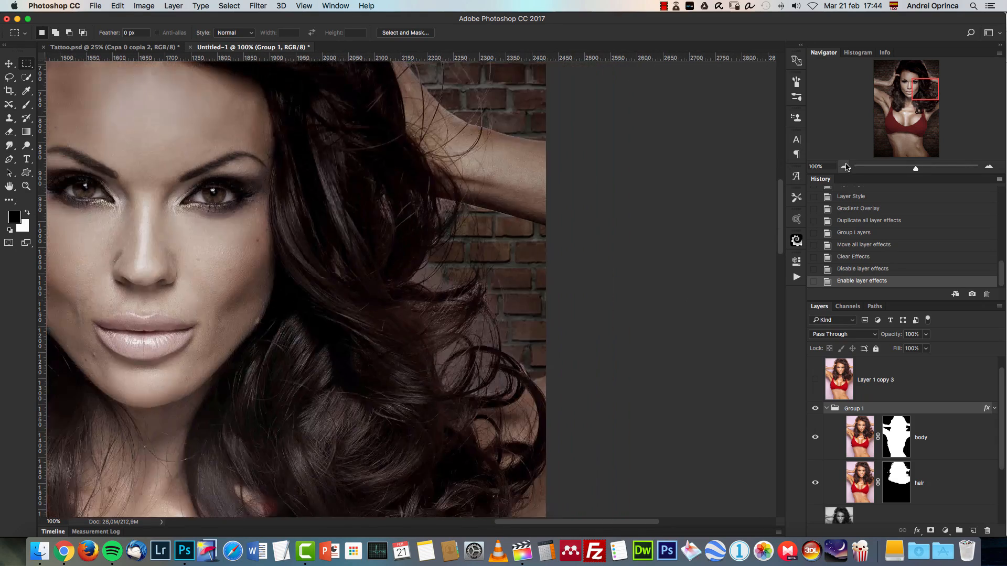
click(844, 167)
drag(444, 230, 605, 320)
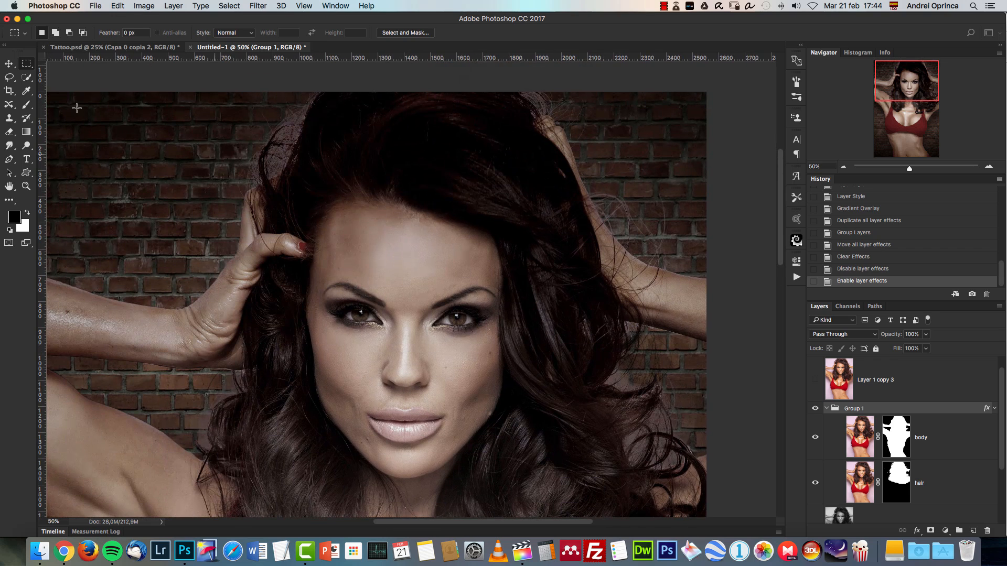
click(899, 480)
drag(580, 424, 569, 398)
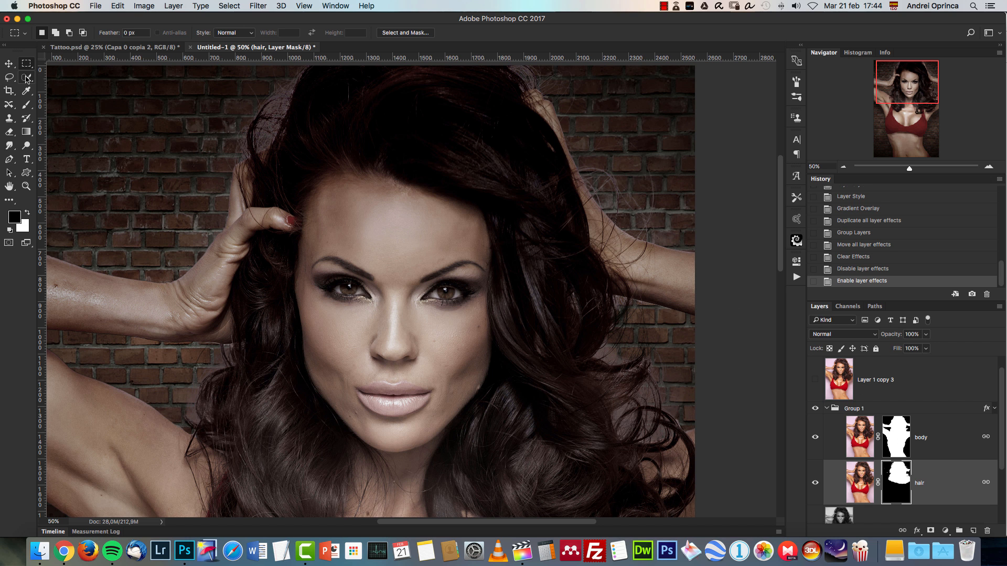
click(864, 482)
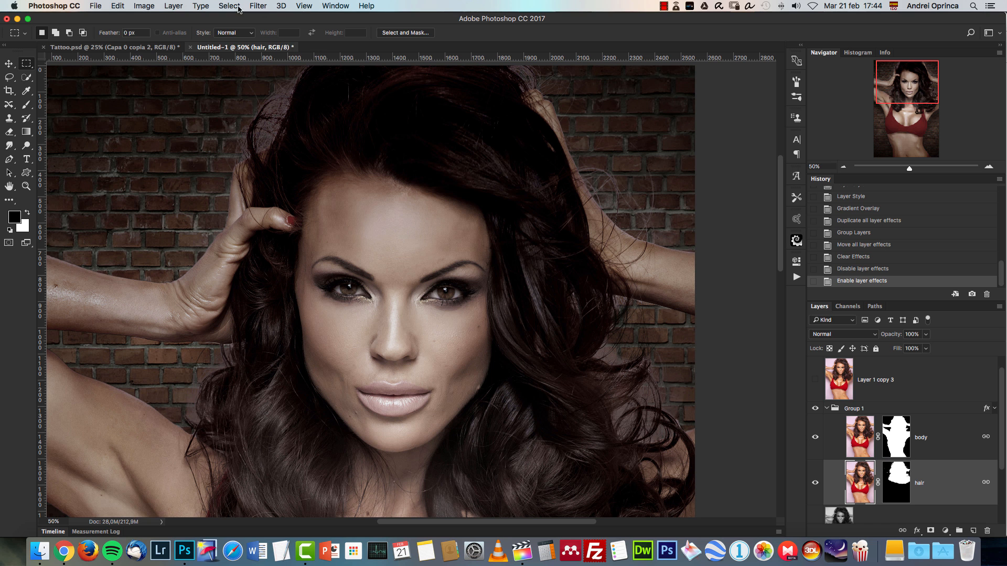
click(144, 6)
mouse_move(173, 35)
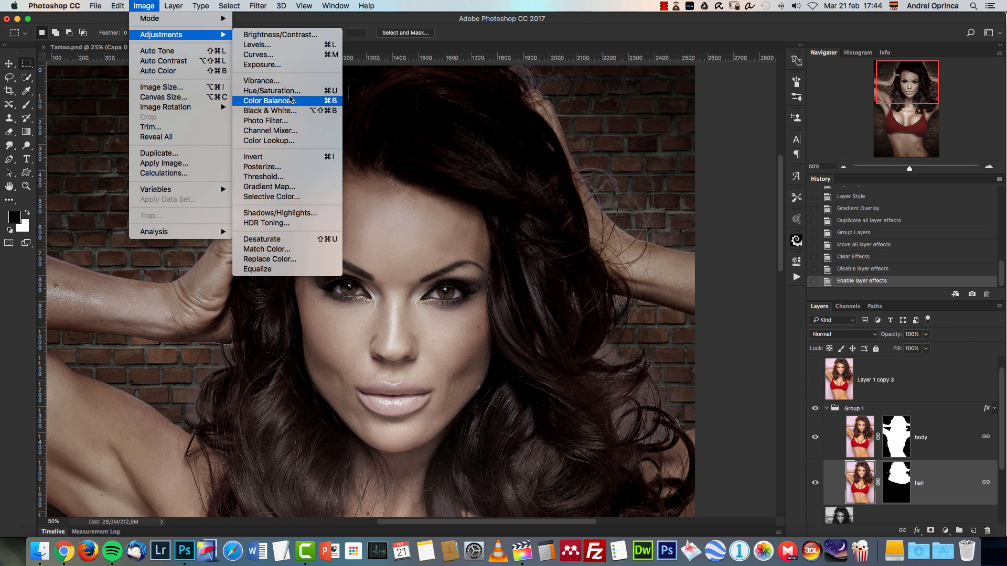
click(287, 95)
drag(693, 183, 753, 172)
click(854, 294)
drag(749, 289, 752, 293)
drag(705, 241, 746, 266)
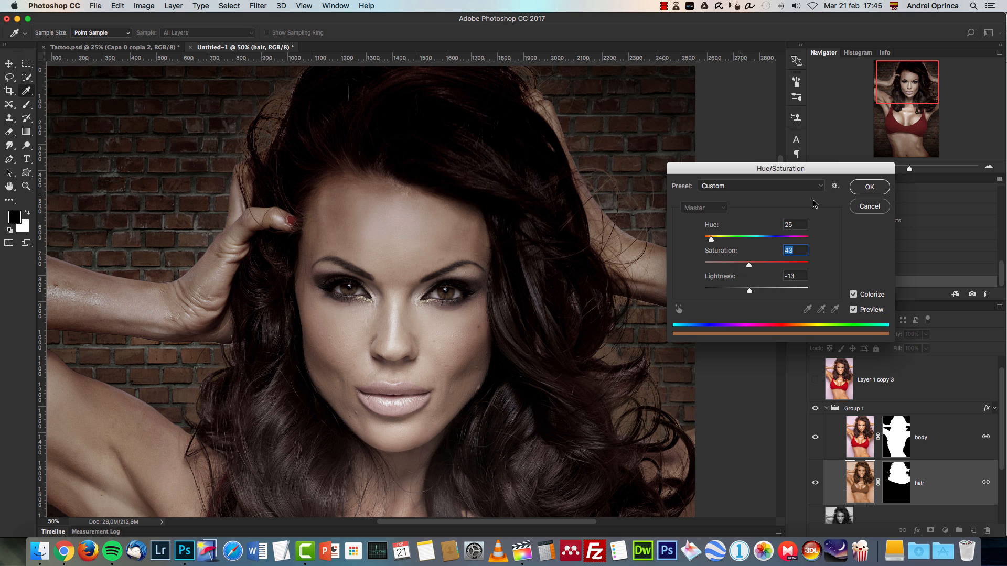
click(870, 206)
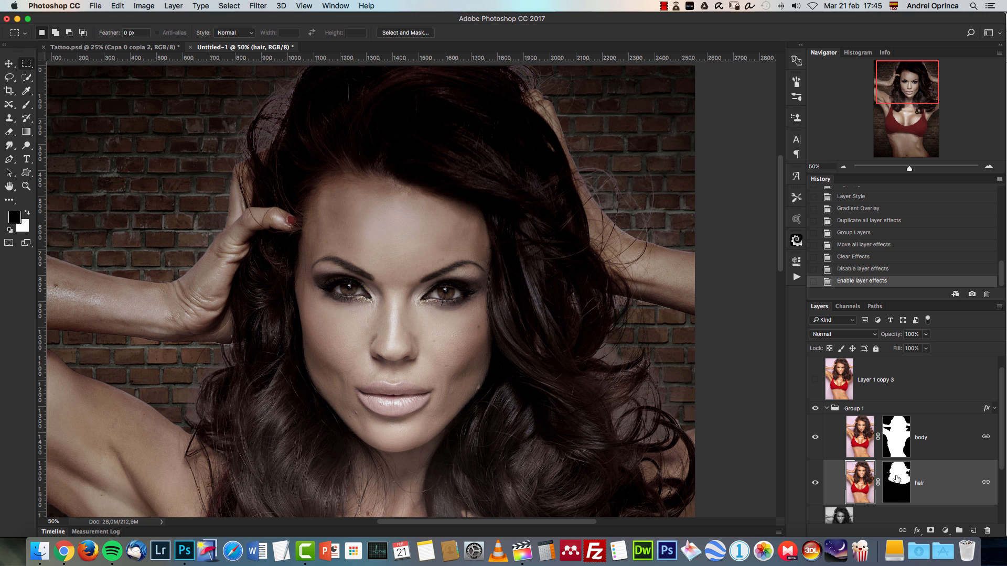
- Refine the hair layer's mask in Select and Mask with 1.1 px feather and Decontaminate Colors, outputting to New Layer with Layer Mask
right_click(896, 479)
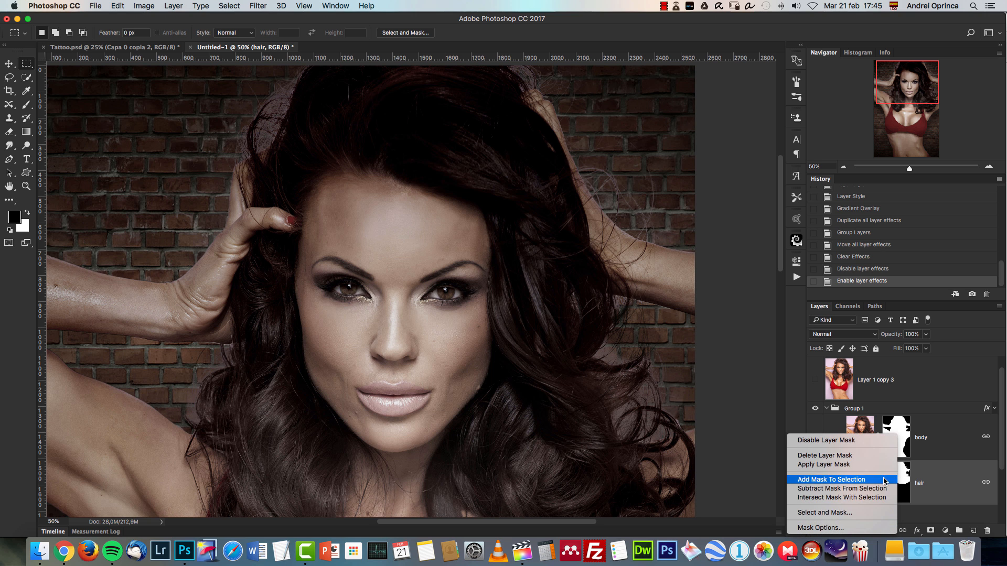
click(839, 513)
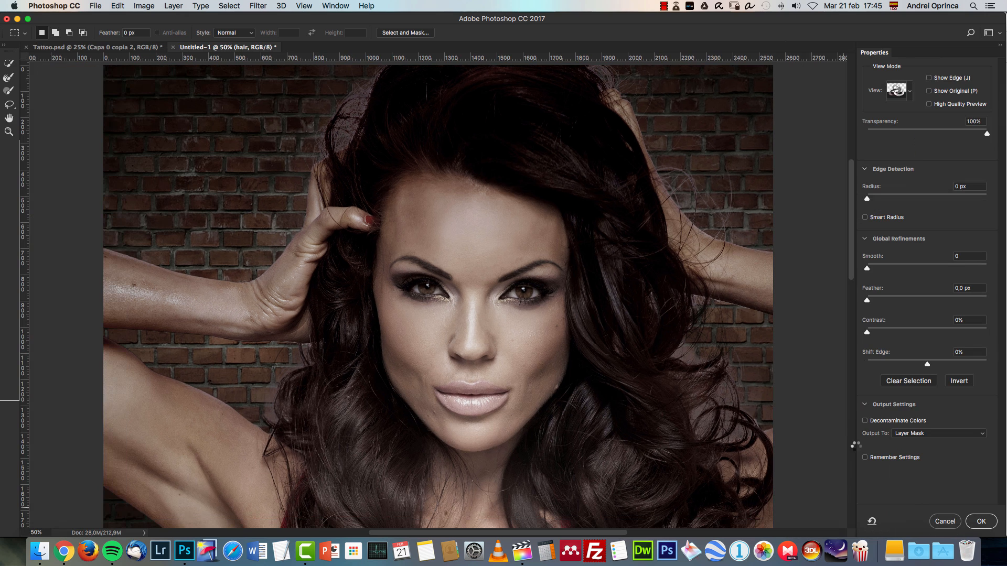
scroll(755, 205, right, 3)
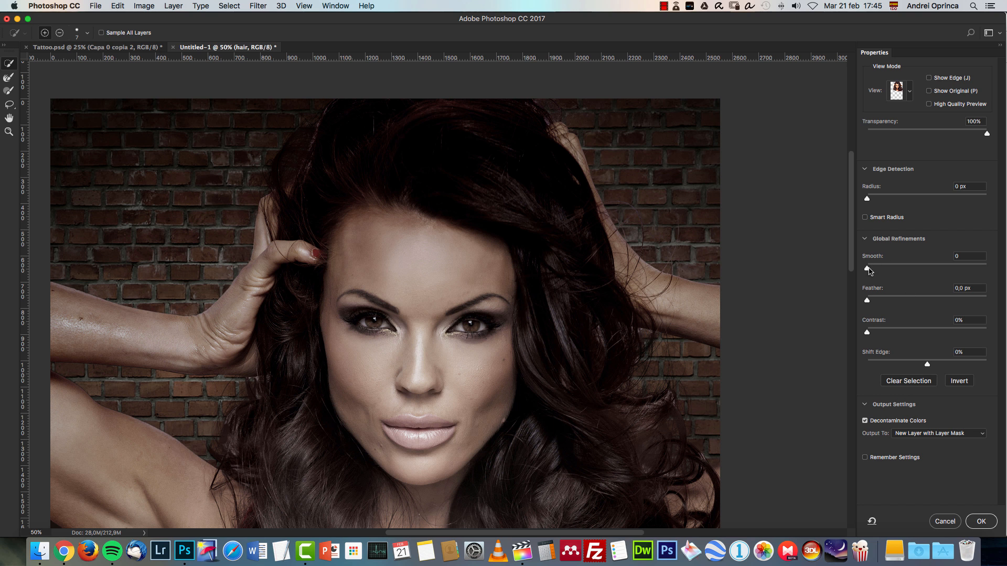
drag(868, 302, 874, 302)
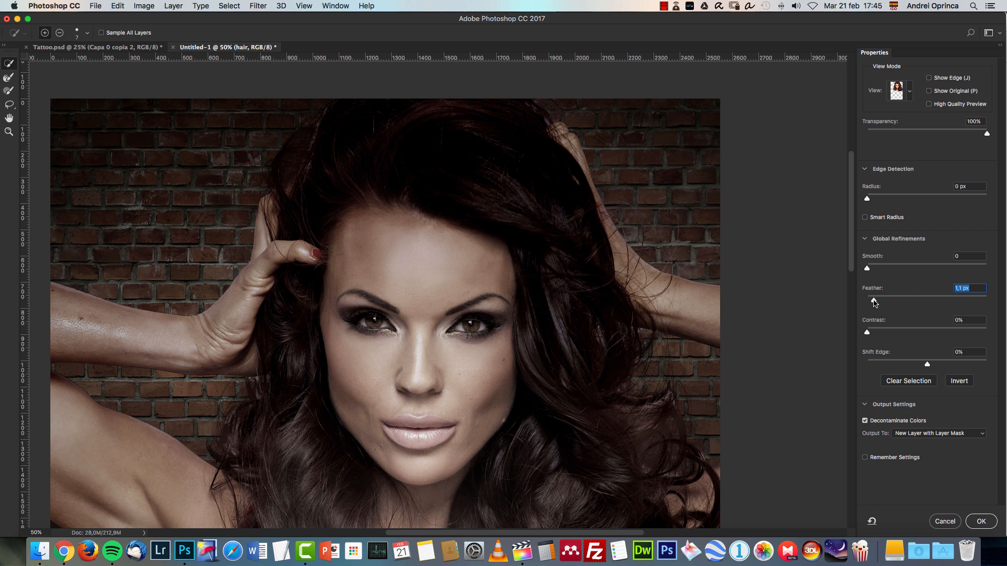
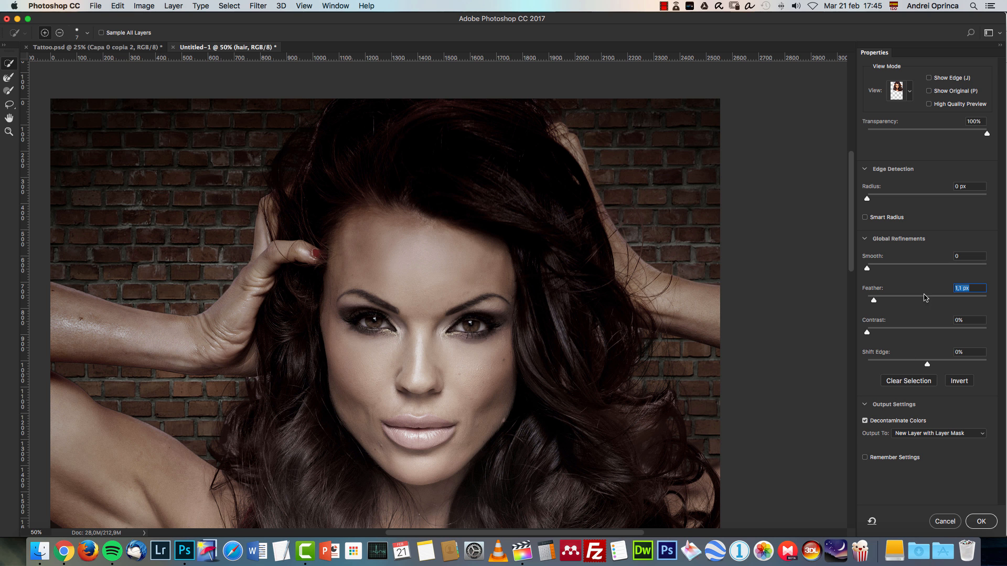
drag(874, 301, 873, 302)
click(976, 519)
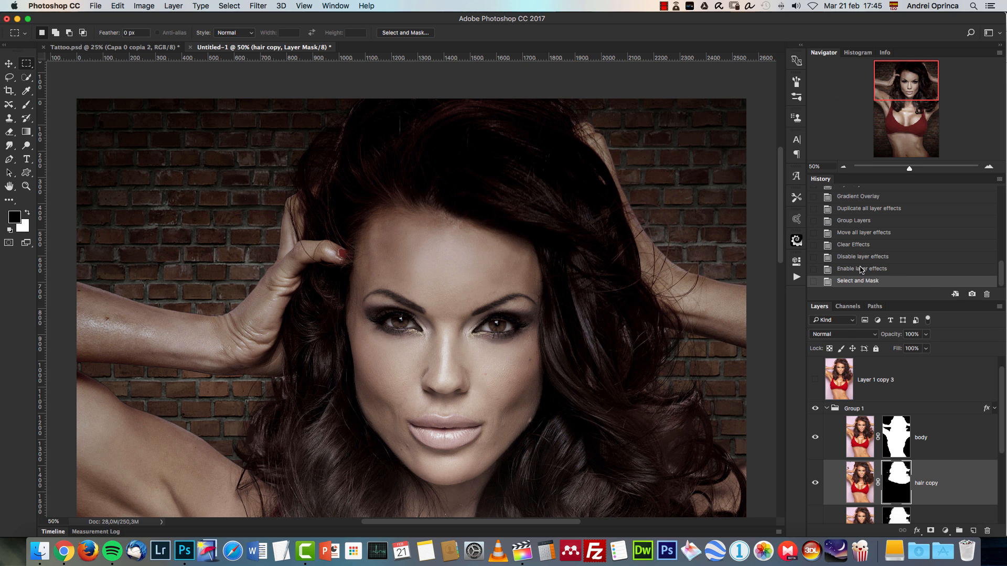
- Compare the hair edges before and after the mask refinement using the history states, and check the whole composite
click(860, 269)
click(868, 281)
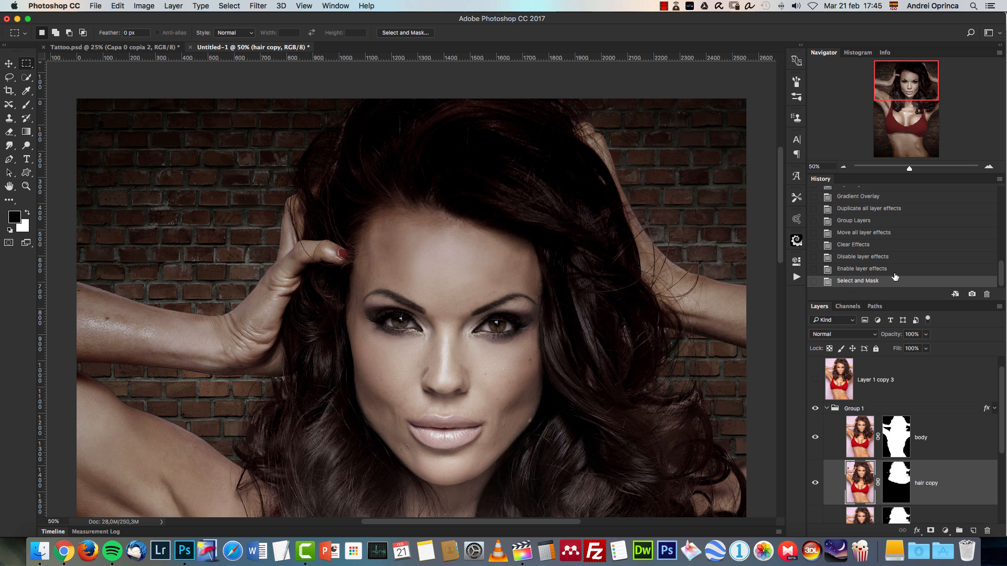
click(872, 259)
click(869, 282)
click(844, 166)
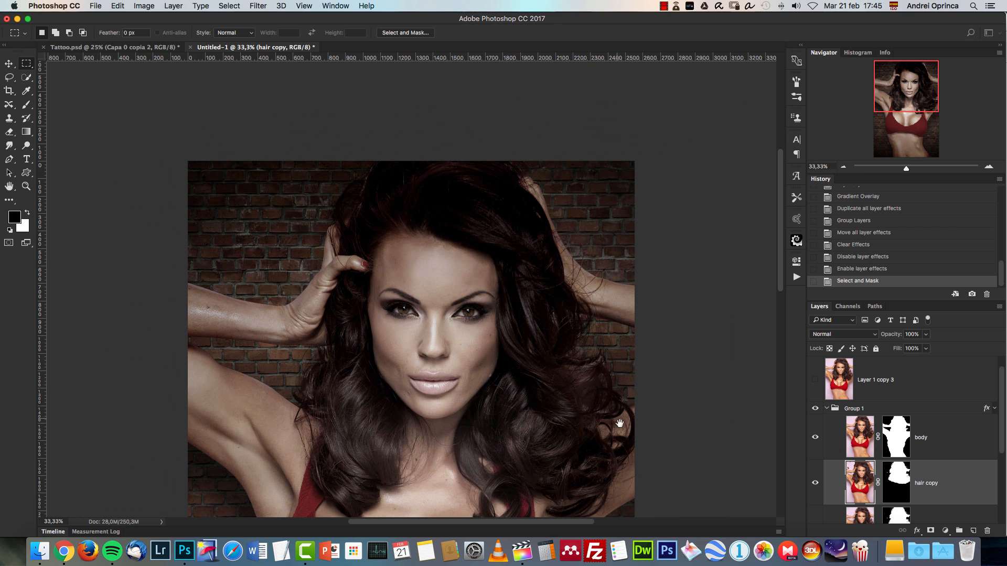
scroll(577, 265, down, 5)
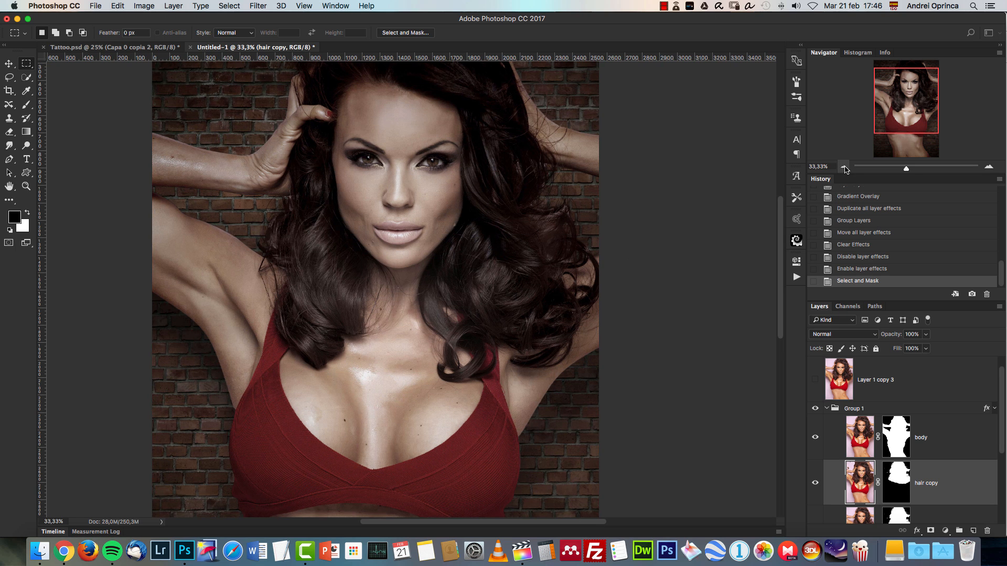
click(842, 166)
click(844, 167)
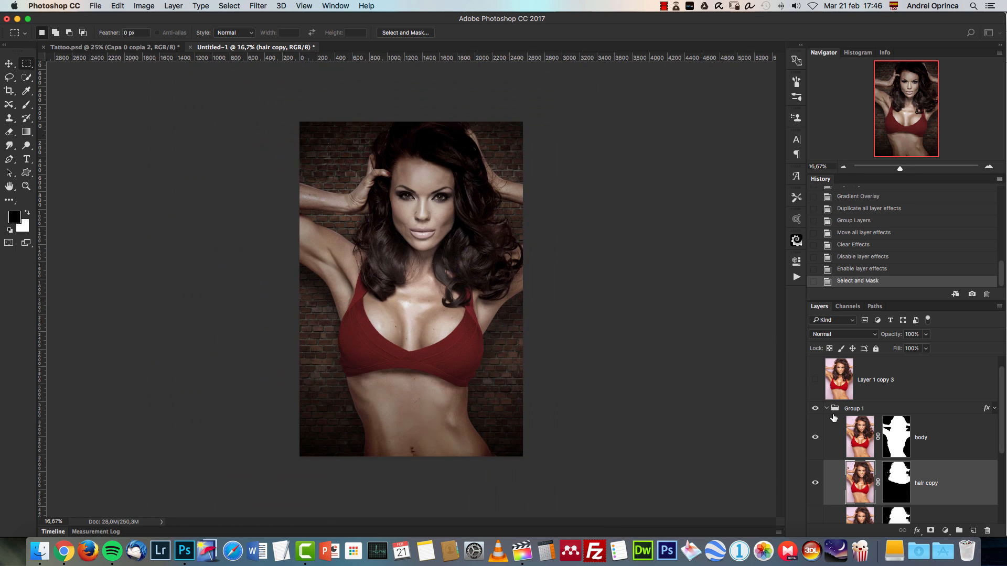
- Add a Curves adjustment layer above Group 1 and clip it to the group
click(831, 411)
click(828, 409)
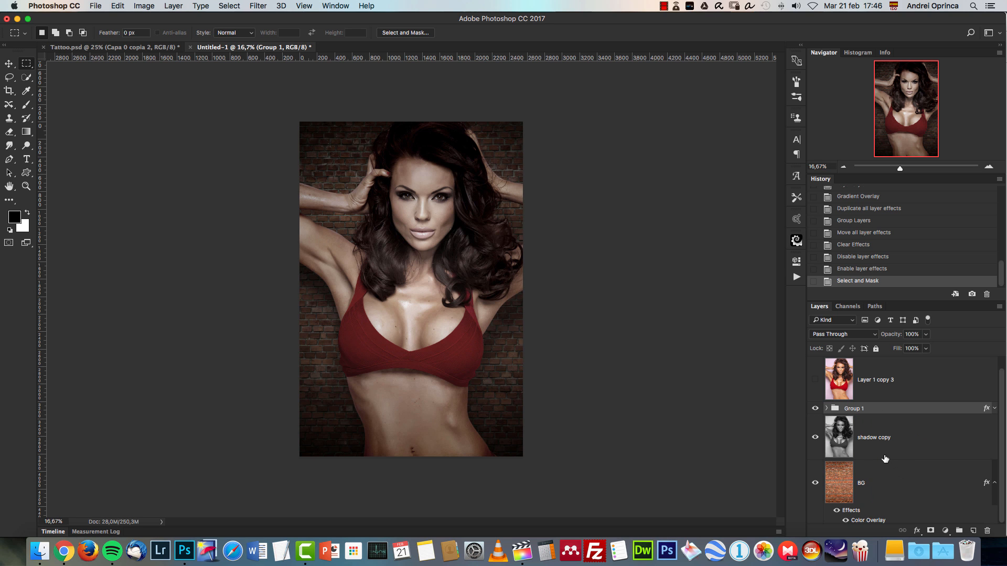
click(945, 532)
click(943, 382)
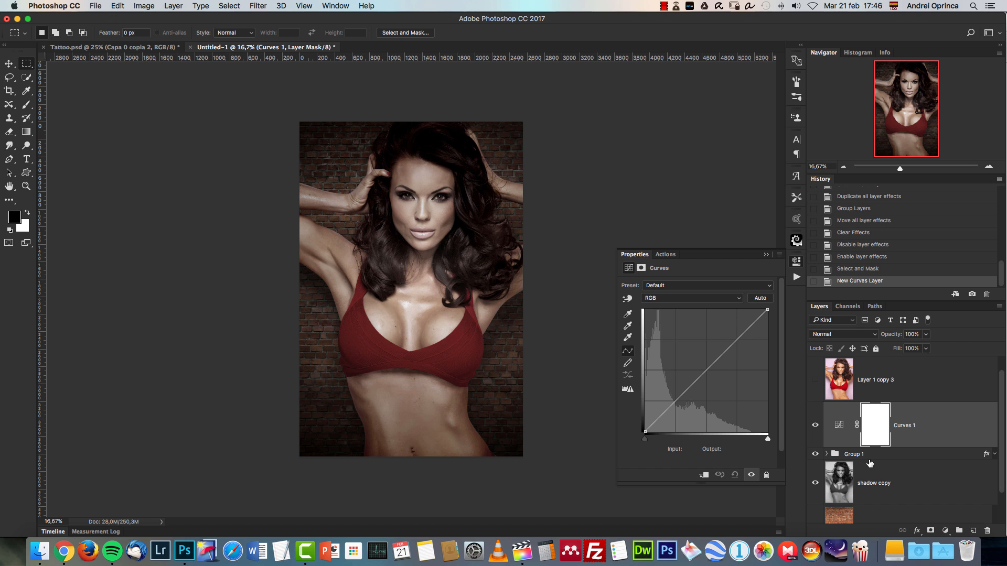
click(831, 455)
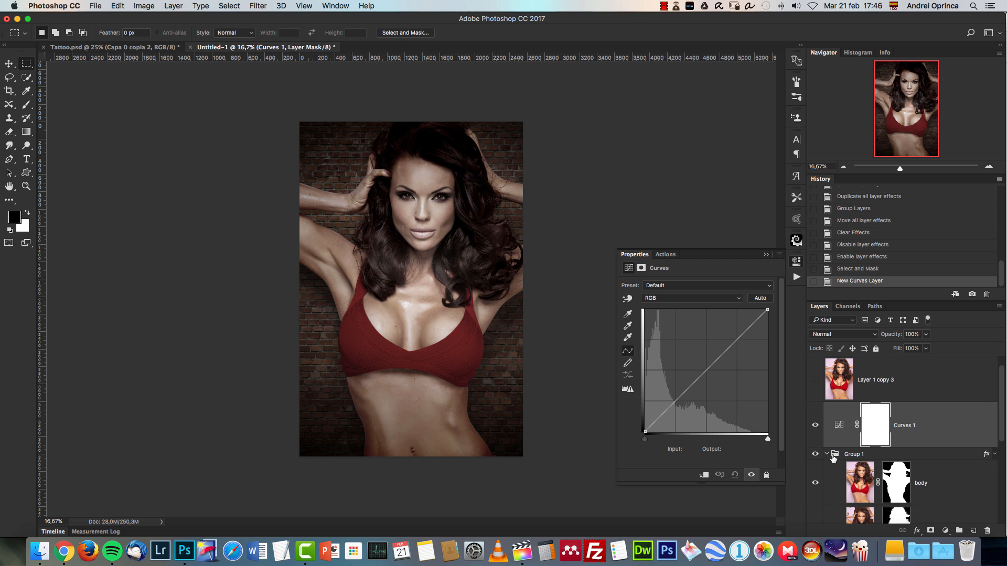
click(826, 454)
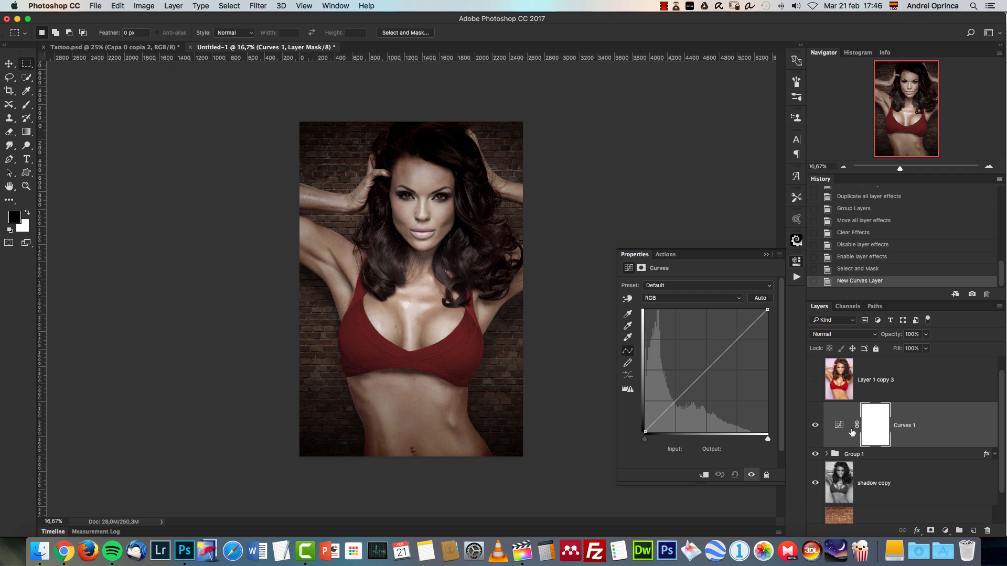
drag(913, 451, 916, 444)
alt+click(915, 446)
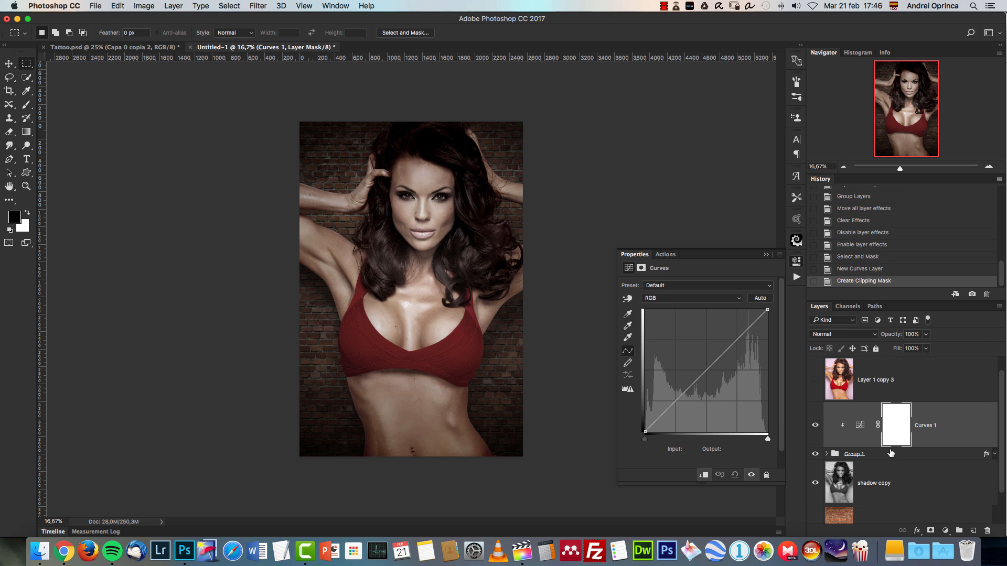
- Delete the hair copy layer from Group 1 and leave the group collapsed
click(831, 454)
click(827, 454)
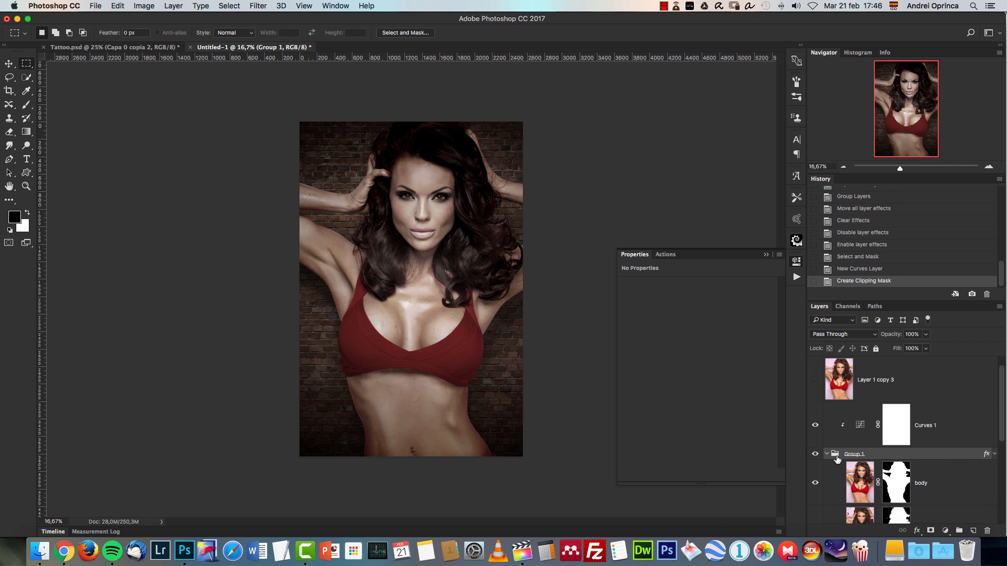
drag(1000, 425, 987, 531)
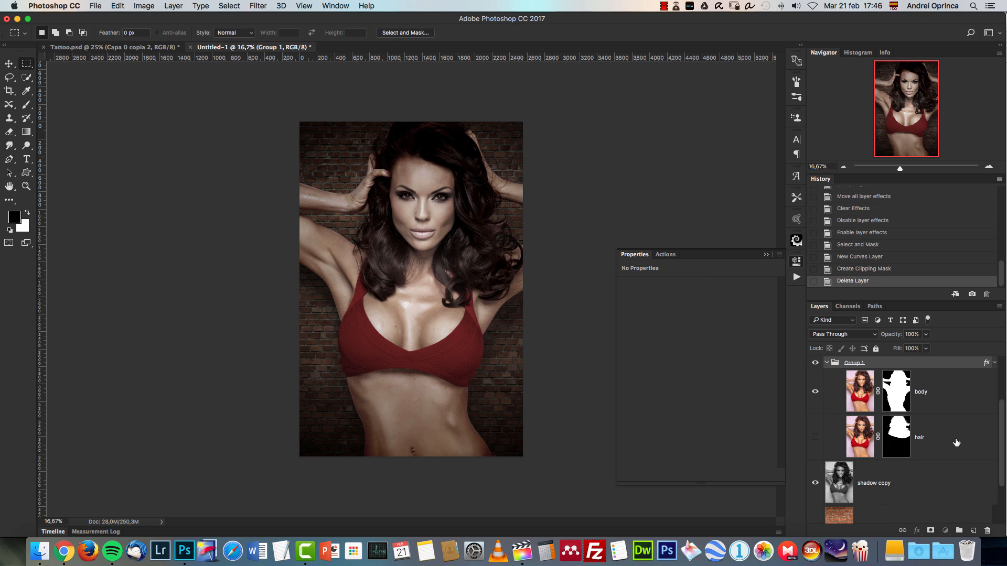
click(957, 443)
drag(1000, 433, 1000, 416)
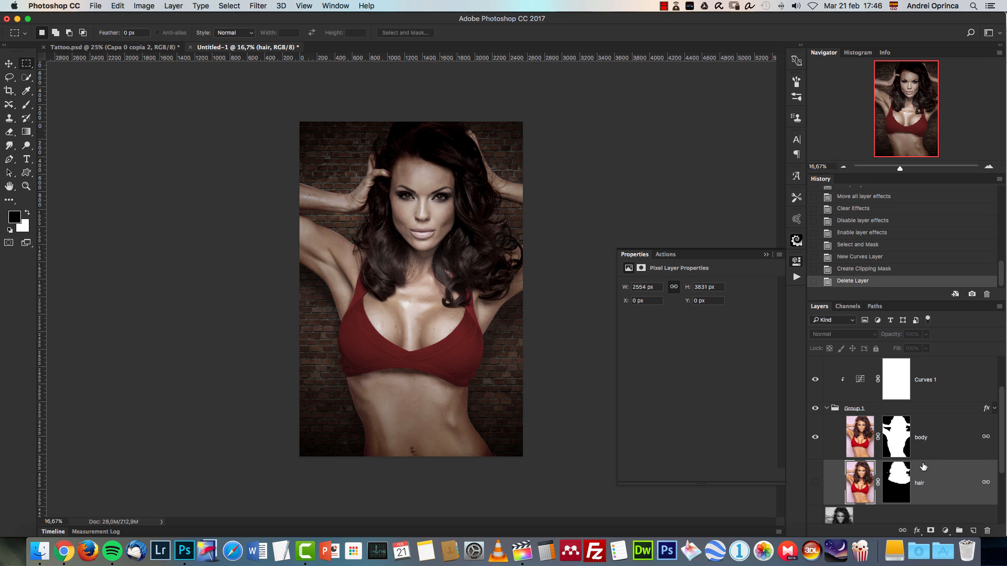
click(994, 408)
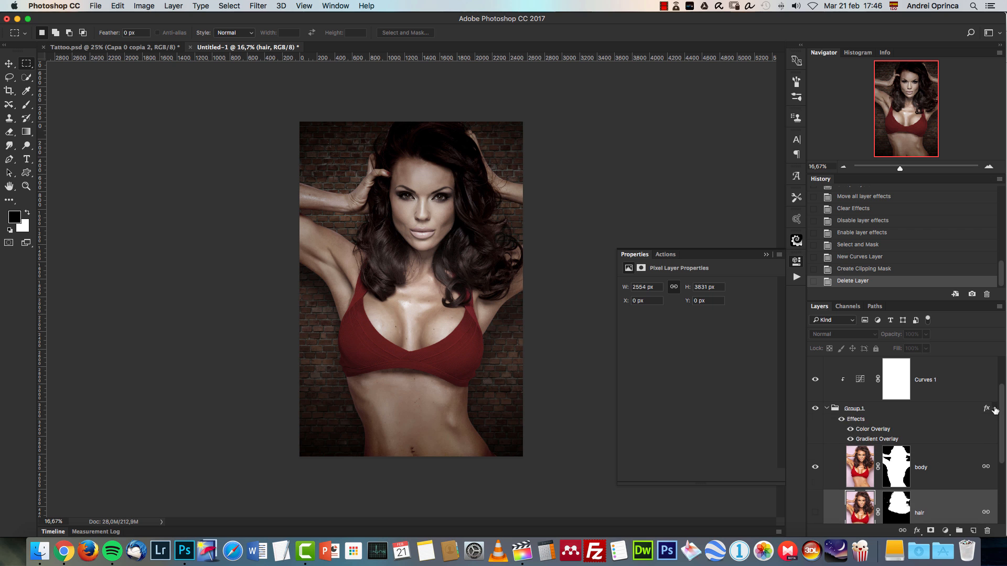
click(994, 409)
click(828, 409)
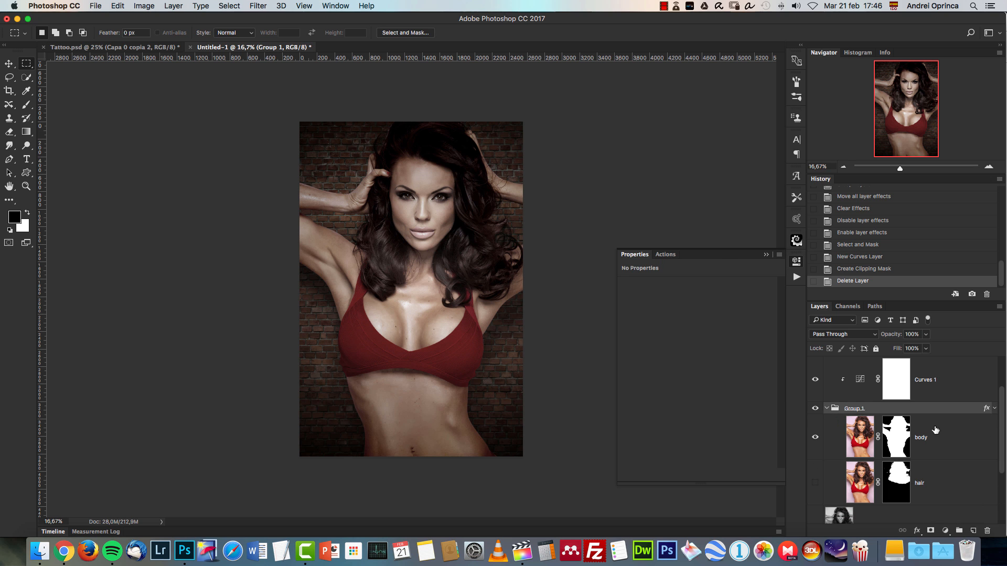
click(827, 409)
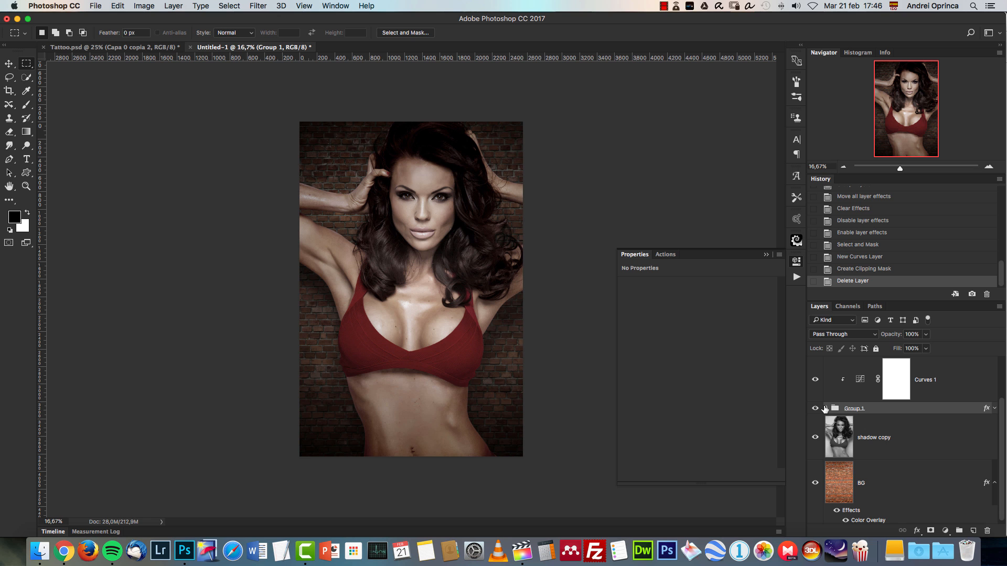
- Darken the woman by bending the Curves adjustment's RGB curve down to input 156, output 110
click(947, 382)
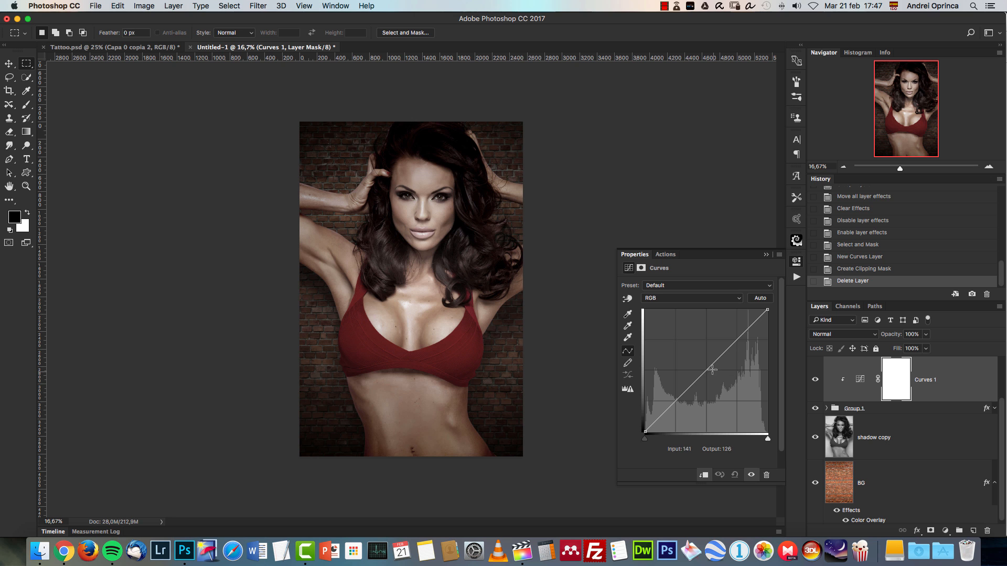
drag(718, 358, 718, 378)
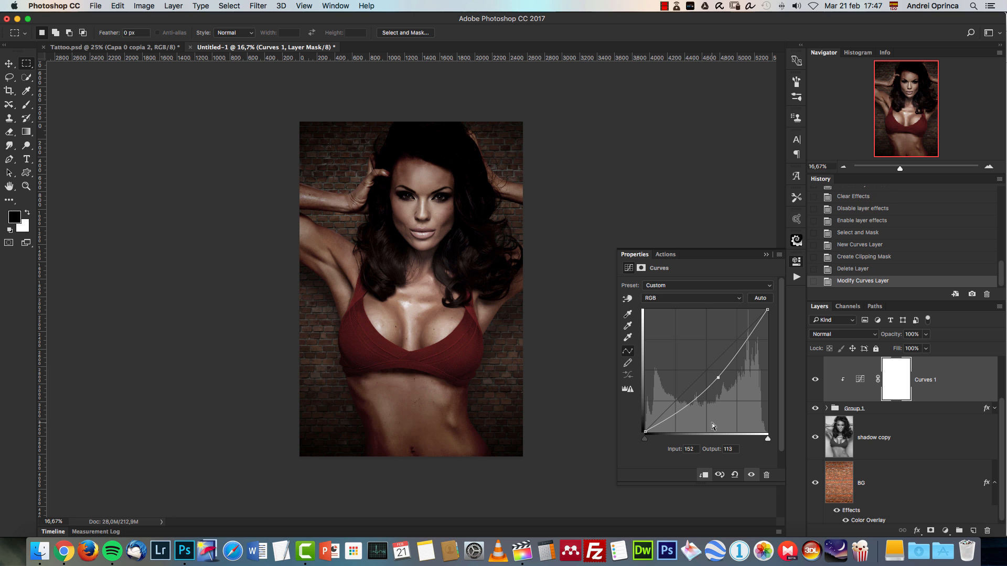
drag(719, 377, 715, 376)
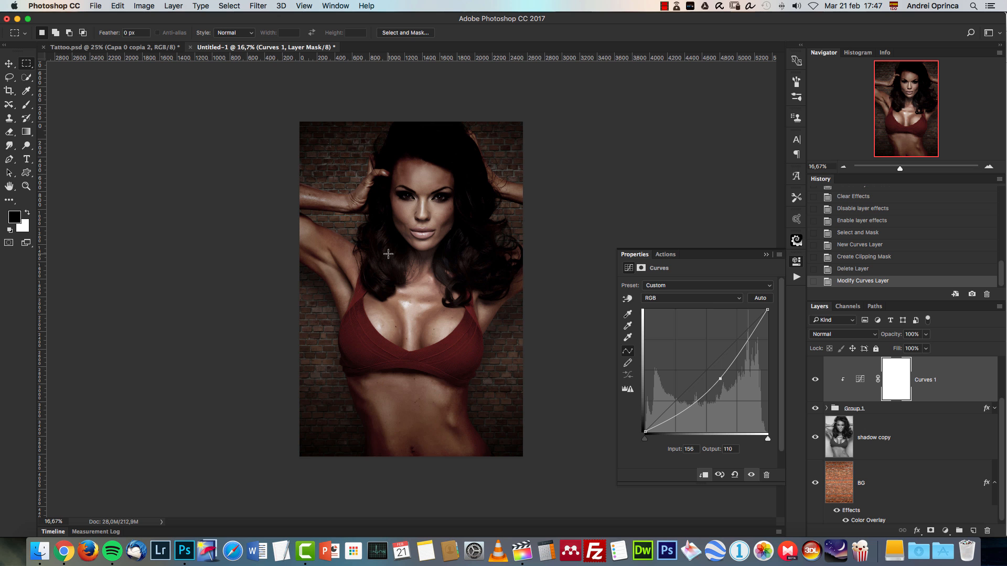
- Raise the Blue channel of the Curves adjustment to input 119, output 163
click(673, 296)
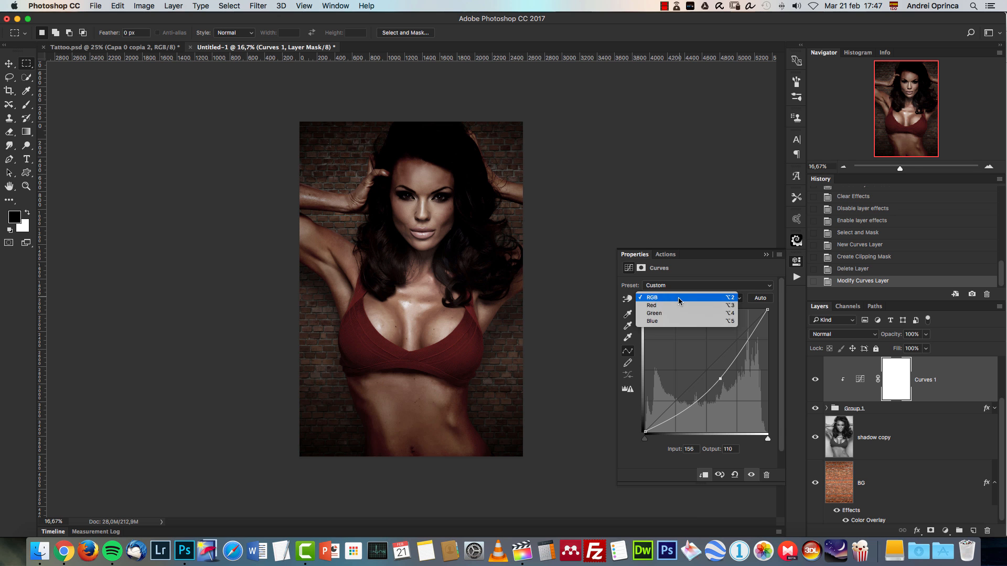
click(660, 323)
drag(705, 371, 702, 354)
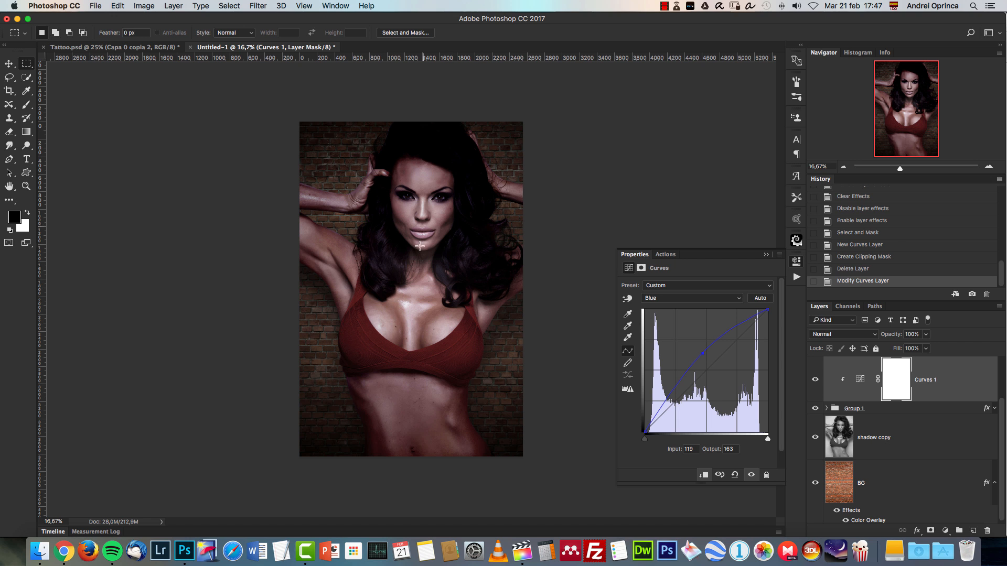
- Set the Curves layer's blend mode to Luminosity and compare the image with and without the adjustment
click(850, 338)
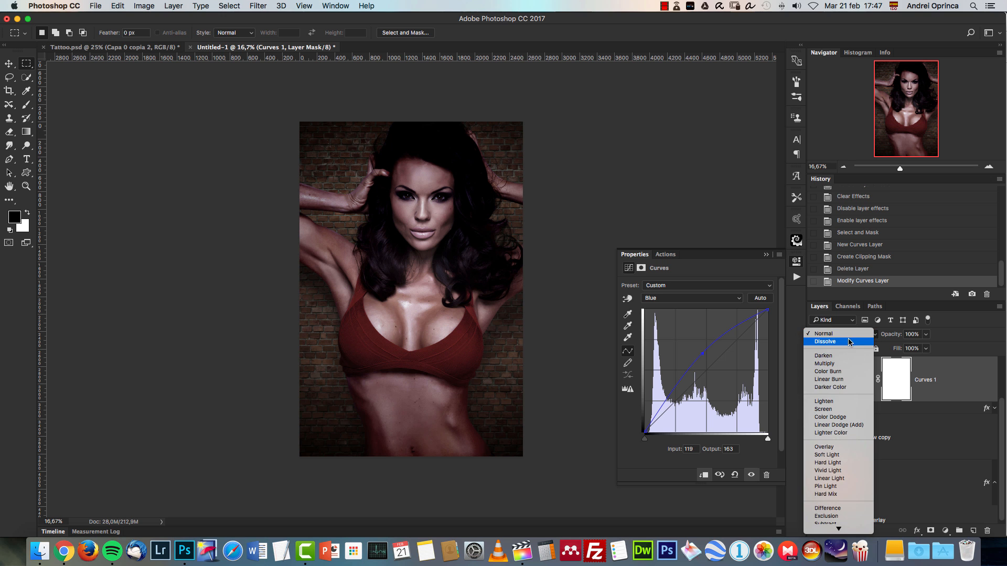
click(834, 528)
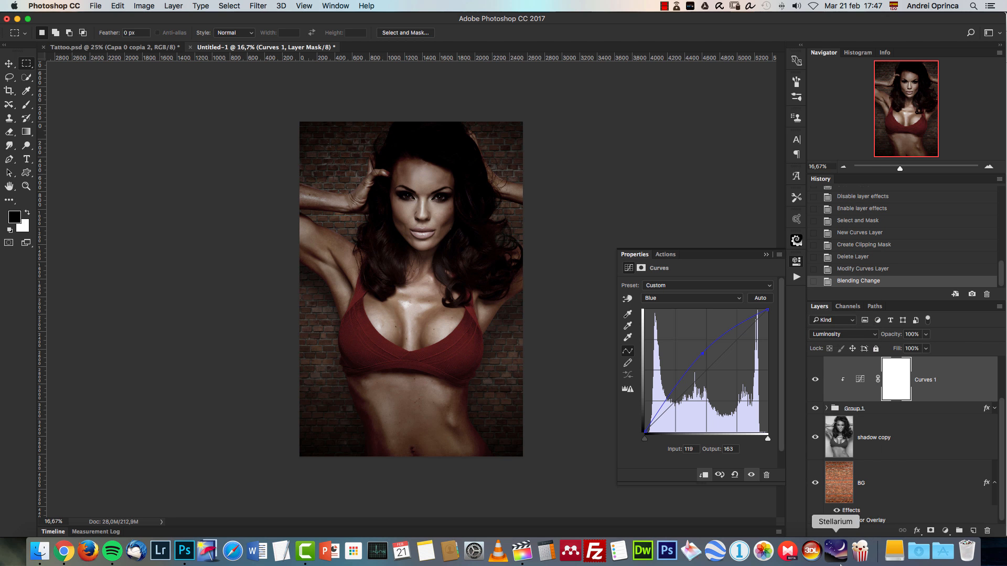
click(815, 380)
click(815, 380)
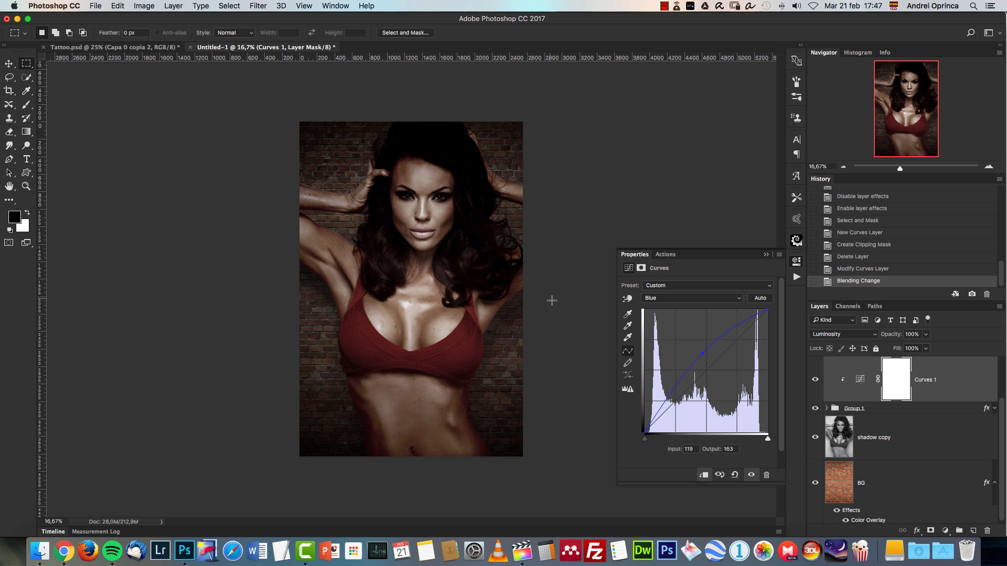
- Raise the Blue channel of the Curves adjustment to input 111, output 180
drag(702, 354, 704, 358)
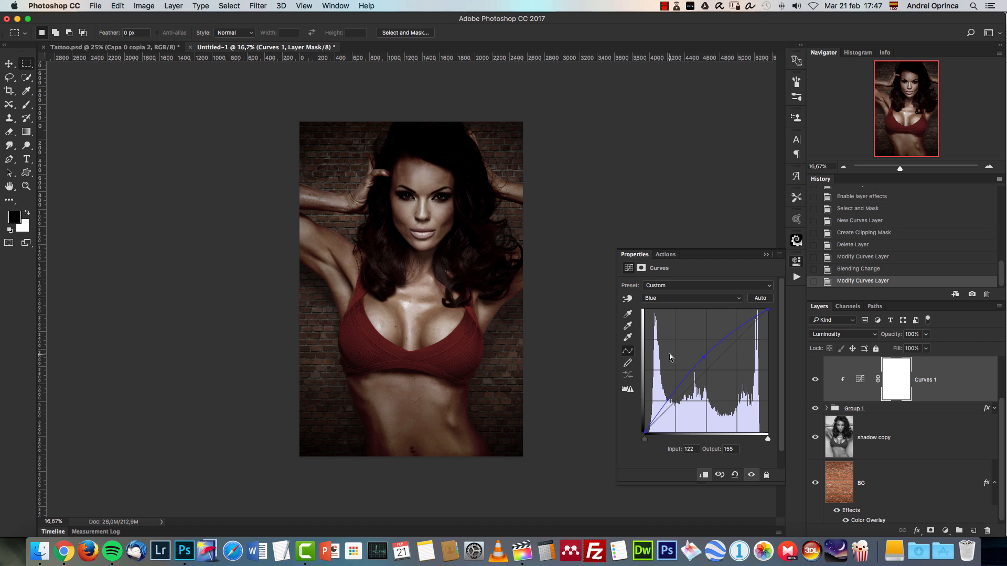
drag(704, 356, 697, 346)
click(927, 335)
- Reshape the RGB curve with a lower point at input 86, output 63 and an upper point slightly below the diagonal
click(676, 298)
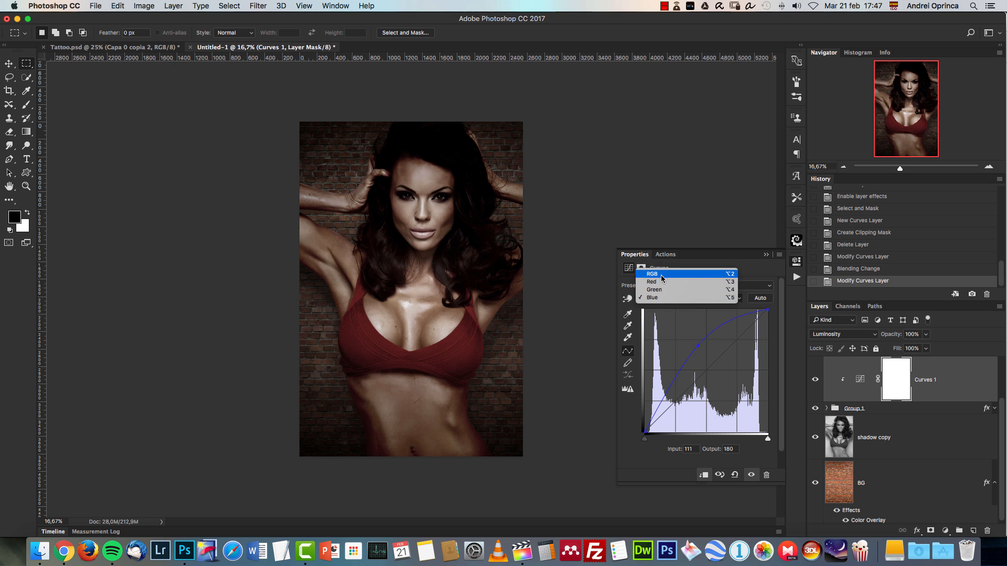
click(677, 274)
drag(721, 380, 687, 403)
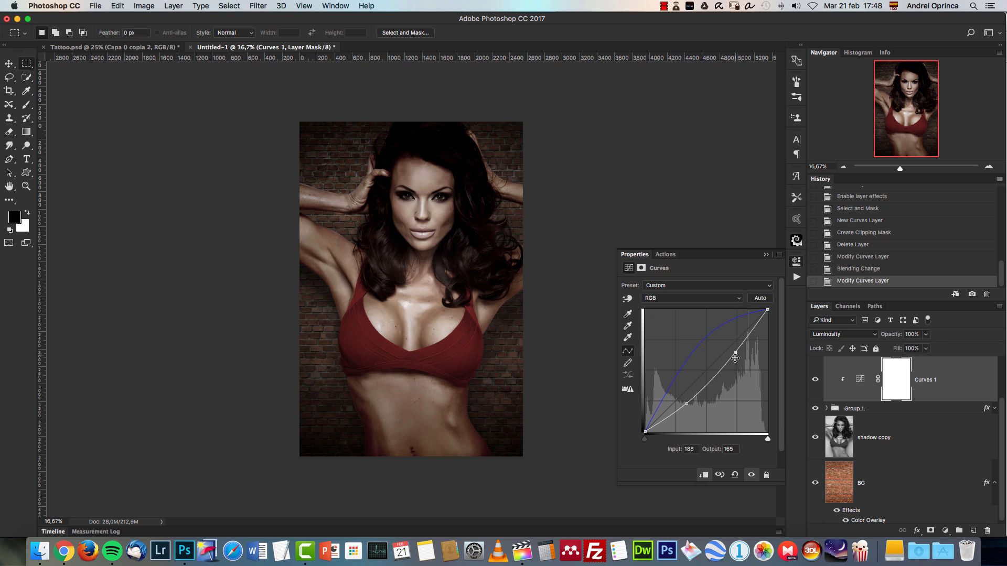
drag(737, 353, 737, 356)
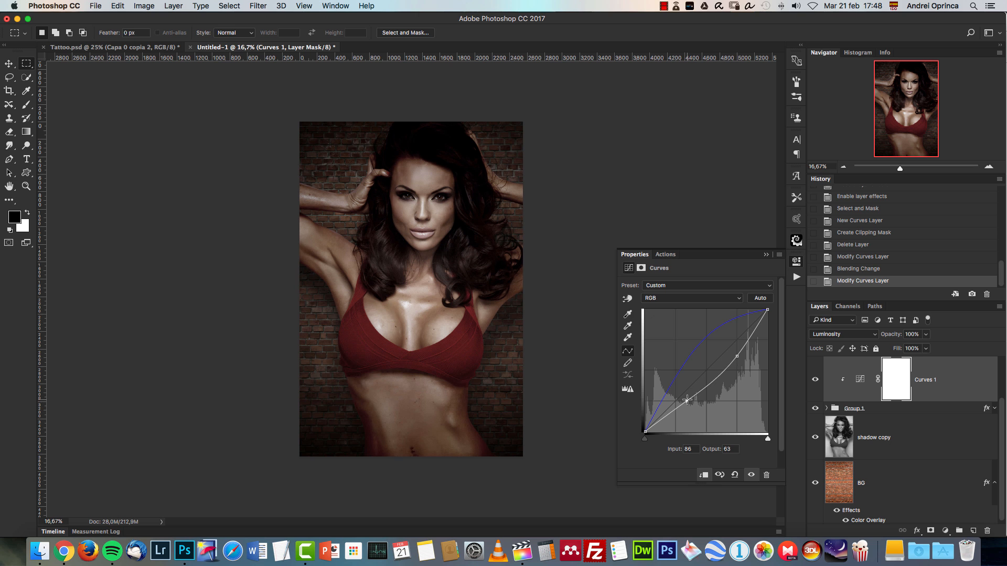
click(744, 249)
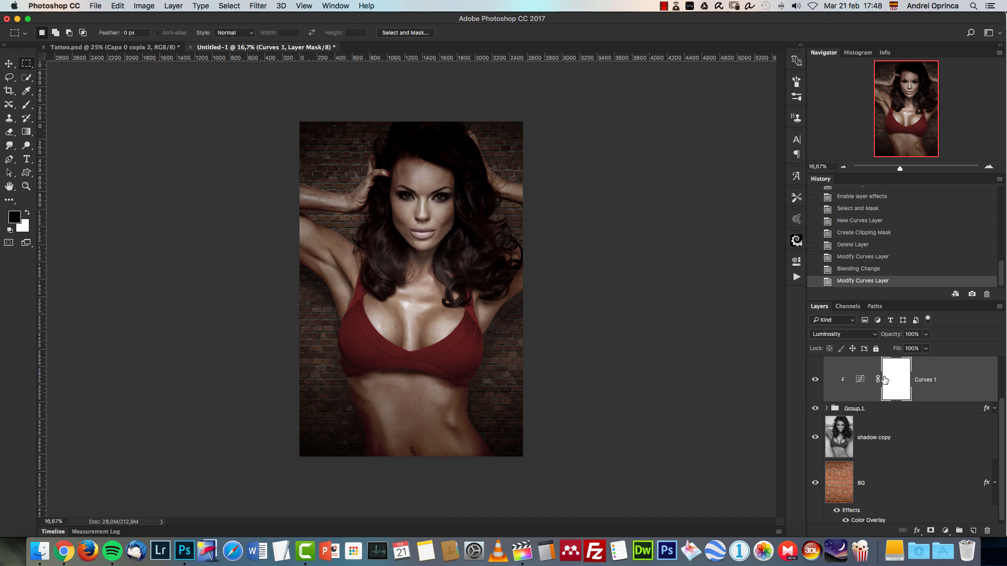
- Paint black on the Curves mask over the top of the woman's hair with a 50% opacity, 50% flow brush
key(ctrl+1)
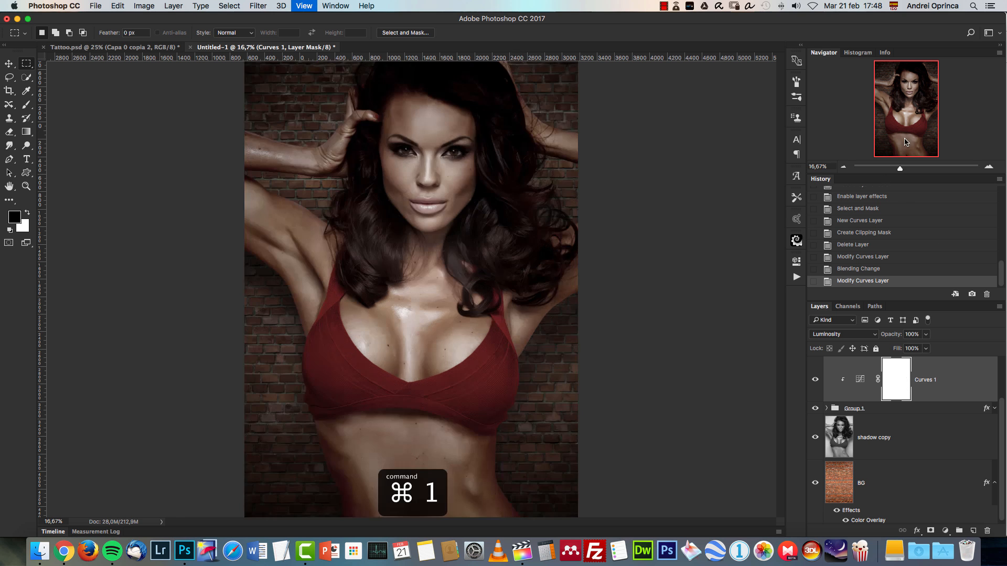
drag(907, 118, 903, 70)
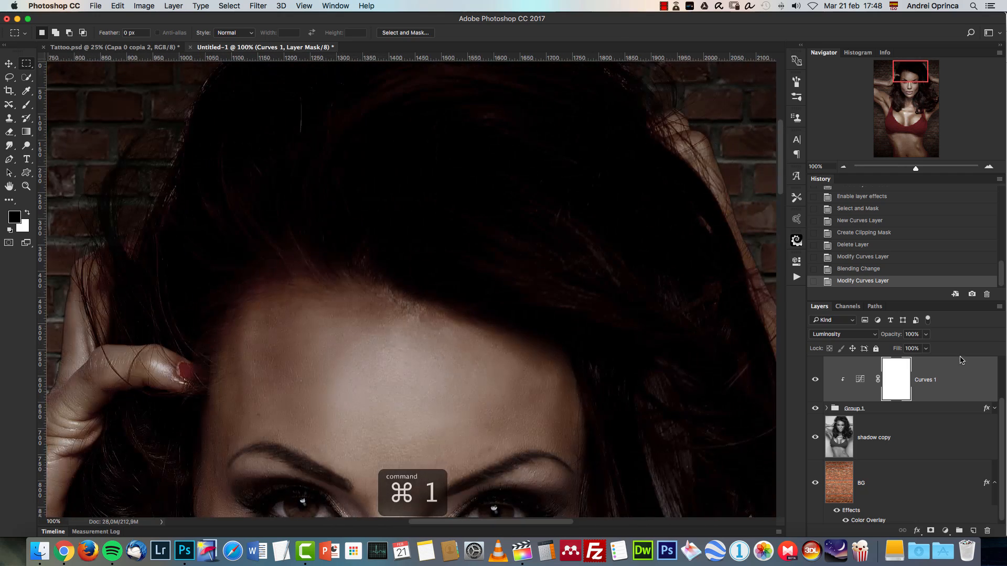
click(843, 167)
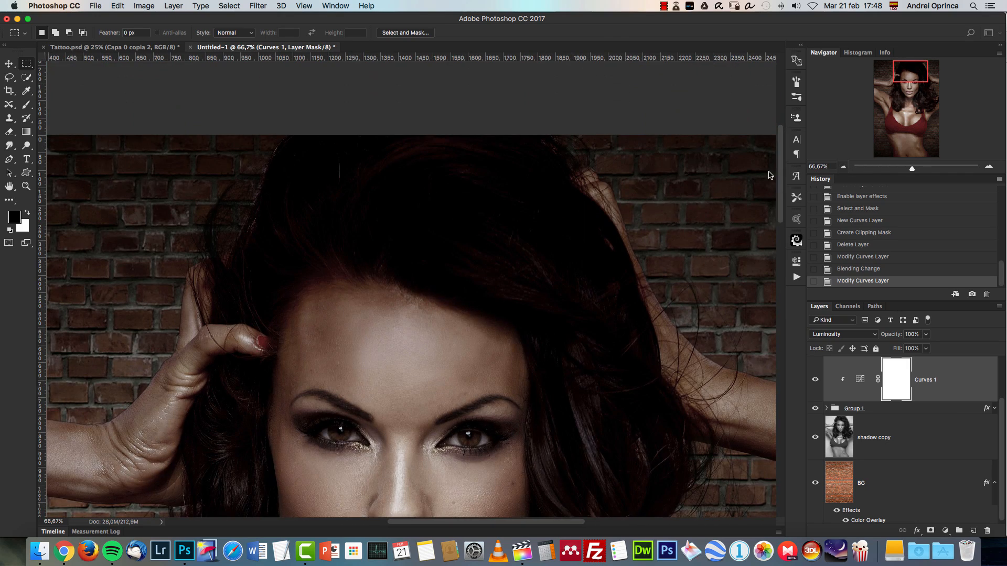
click(26, 107)
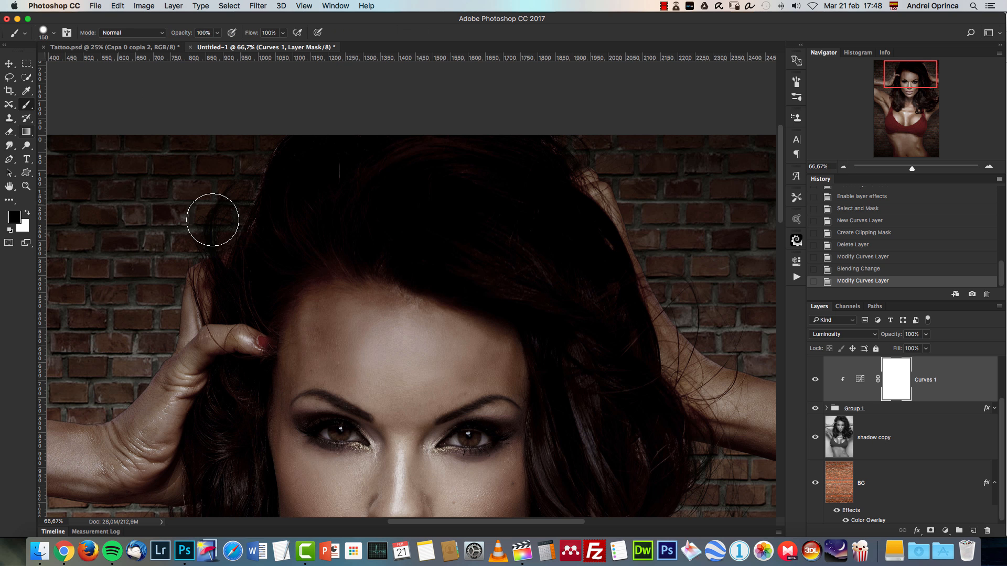
click(844, 166)
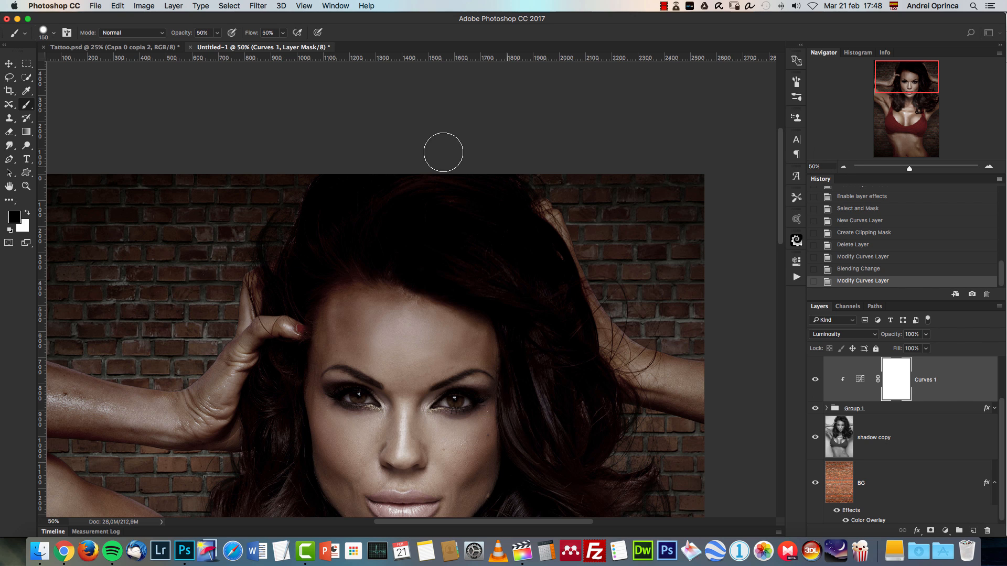
drag(350, 190, 290, 249)
key(])
key(])
drag(381, 220, 302, 276)
drag(349, 236, 420, 218)
right_click(422, 218)
drag(499, 250, 475, 249)
mouse_move(377, 219)
mouse_down()
mouse_move(517, 300)
mouse_move(510, 234)
mouse_up()
drag(510, 235, 580, 315)
drag(538, 246, 540, 331)
- Mask the Curves darkening from the sides of the hair and the raised forearm with a soft black brush
key(])
key(])
drag(487, 255, 357, 241)
mouse_move(358, 241)
mouse_down()
mouse_move(513, 228)
mouse_move(603, 424)
mouse_up()
key(])
drag(552, 393, 609, 253)
drag(580, 212, 591, 362)
drag(335, 273, 325, 257)
drag(352, 222, 363, 358)
key([)
drag(367, 274, 355, 271)
key([)
drag(81, 373, 75, 398)
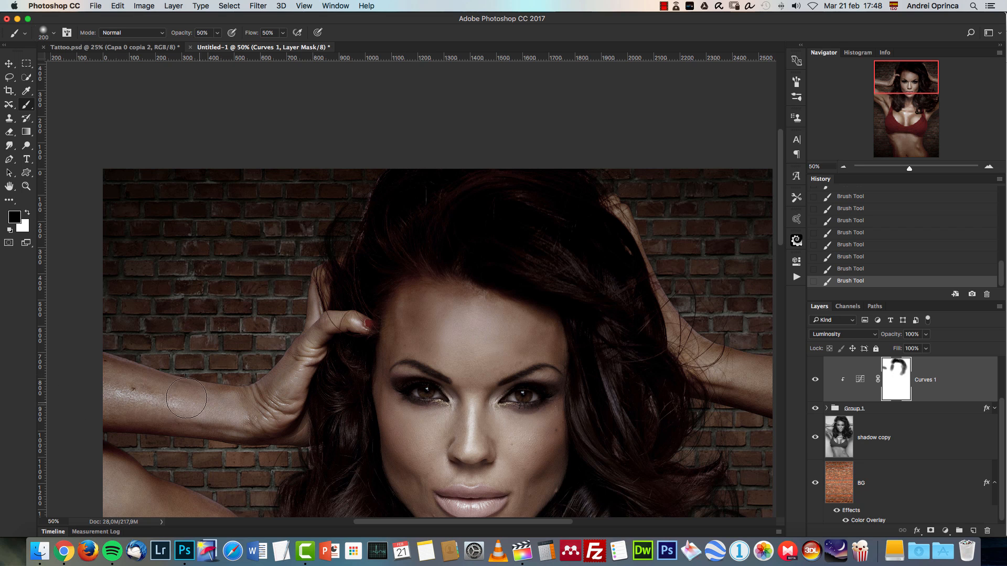
- Enlarge the brush to 500 px and mask the Curves darkening from the broad hair area beside the face
drag(556, 360, 287, 263)
key(])
key(])
key(])
key(])
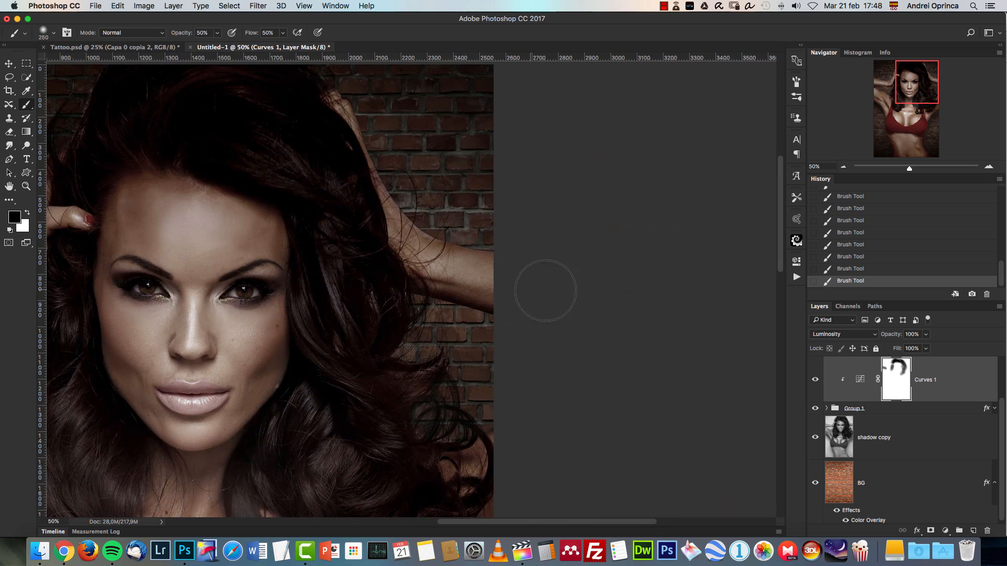
drag(350, 266, 427, 378)
drag(349, 220, 236, 223)
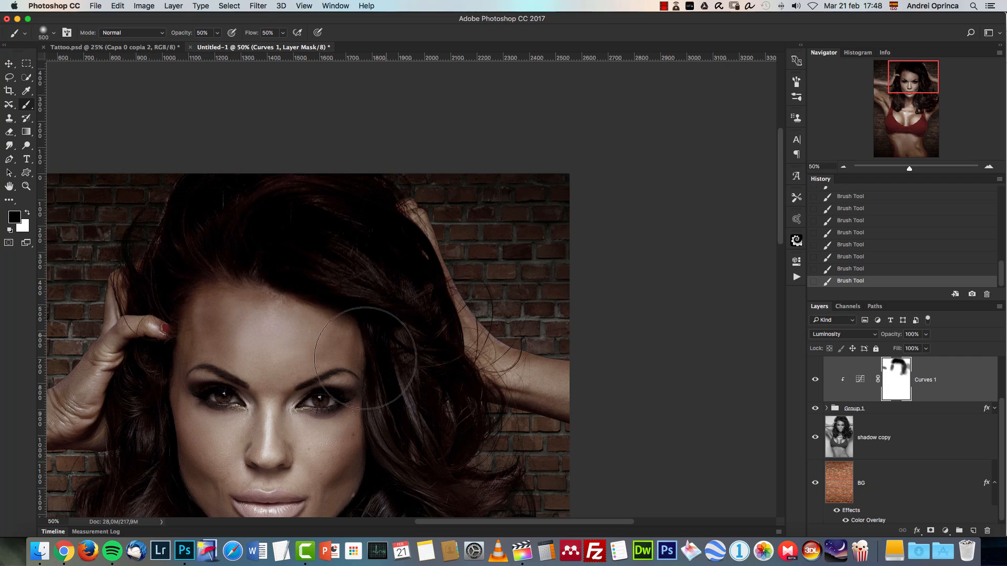
drag(338, 372, 492, 250)
- Reduce the brush to 70 px and paint black over both eyes on the Curves mask
key(super+1)
key(bracketleft)
key(bracketleft)
key(bracketleft)
key(bracketleft)
key(bracketleft)
key(bracketleft)
key(bracketleft)
key(bracketleft)
key(bracketleft)
key(bracketleft)
key(bracketleft)
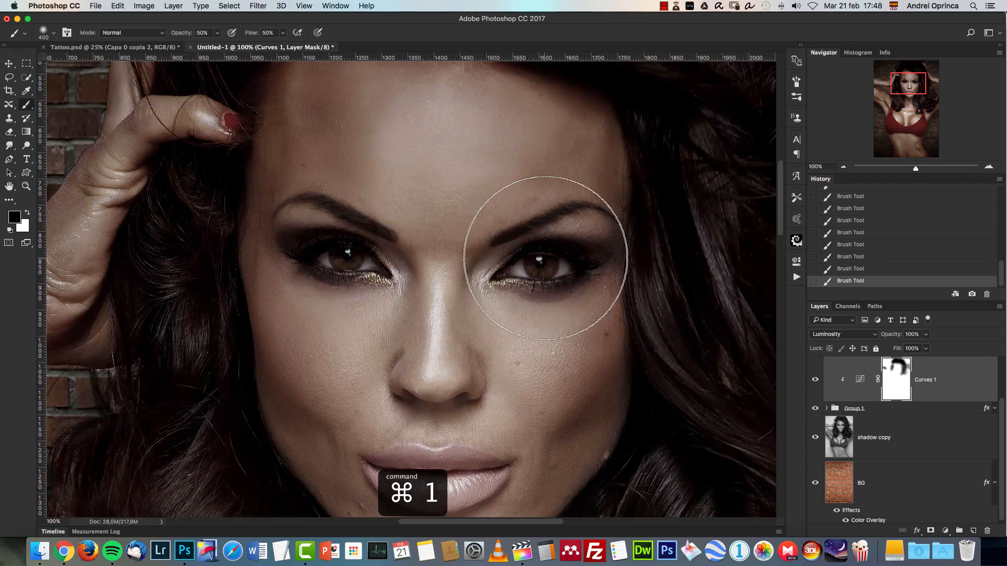
drag(578, 255, 591, 266)
mouse_move(369, 243)
mouse_down()
mouse_move(336, 223)
mouse_move(288, 245)
mouse_move(355, 287)
mouse_up()
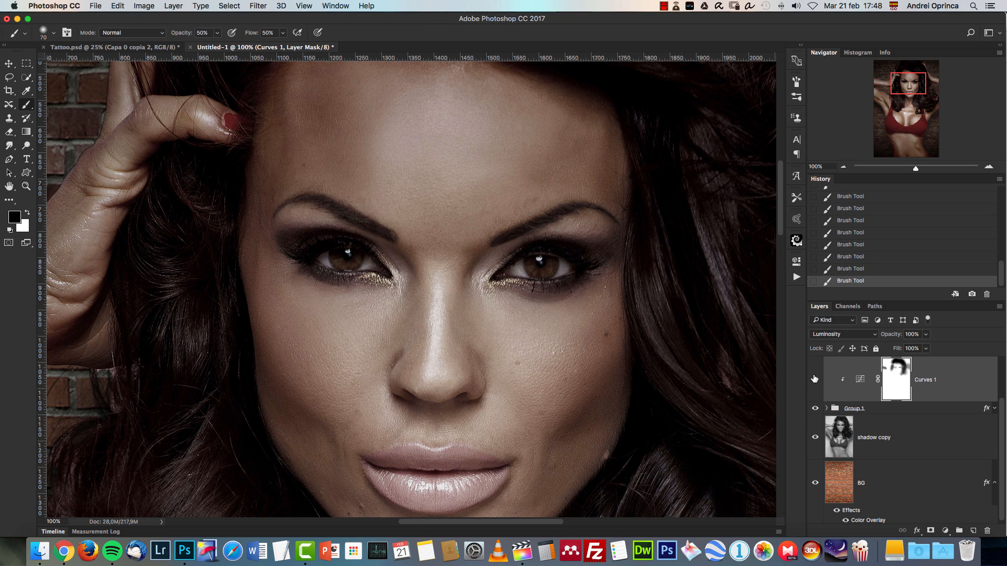
- Compare the image with the Curves layer mask disabled and enabled
shift+click(898, 378)
shift+click(898, 378)
shift+click(898, 380)
shift+click(898, 381)
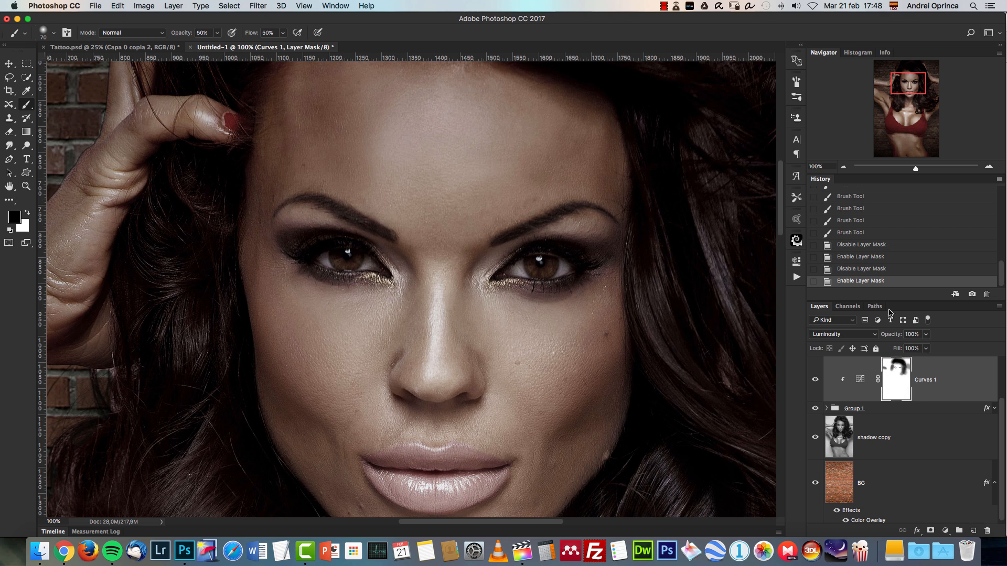
- Compare the whole composite with the original photo on Layer 1 copy 3, leaving that layer hidden
click(844, 167)
click(844, 167)
click(844, 167)
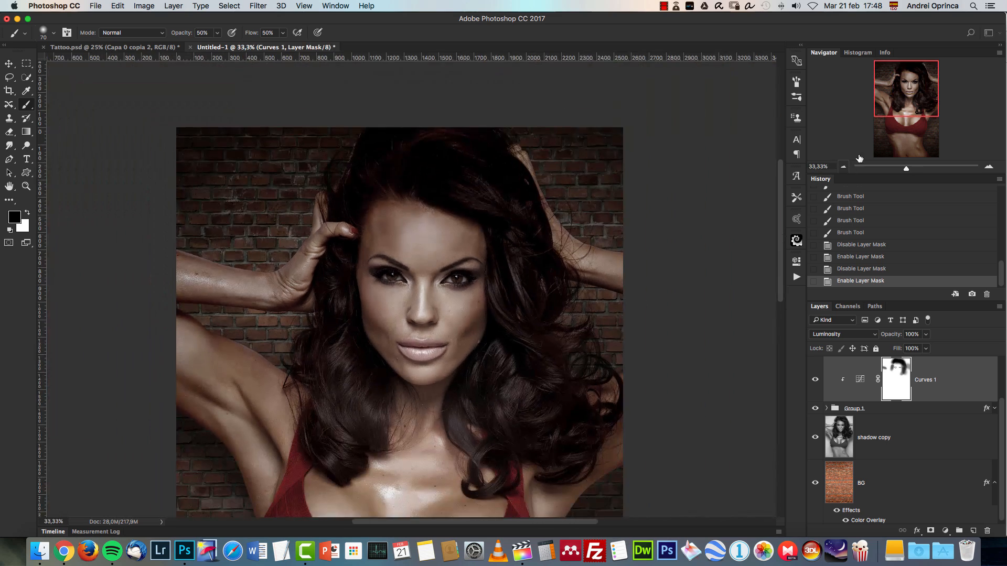
click(912, 88)
drag(913, 88, 888, 98)
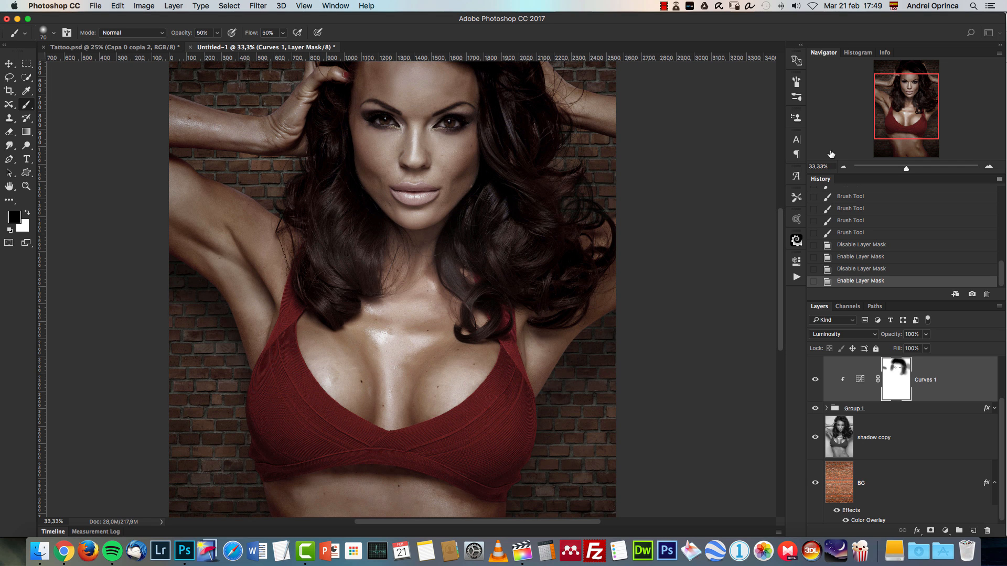
scroll(1002, 416, up, 2)
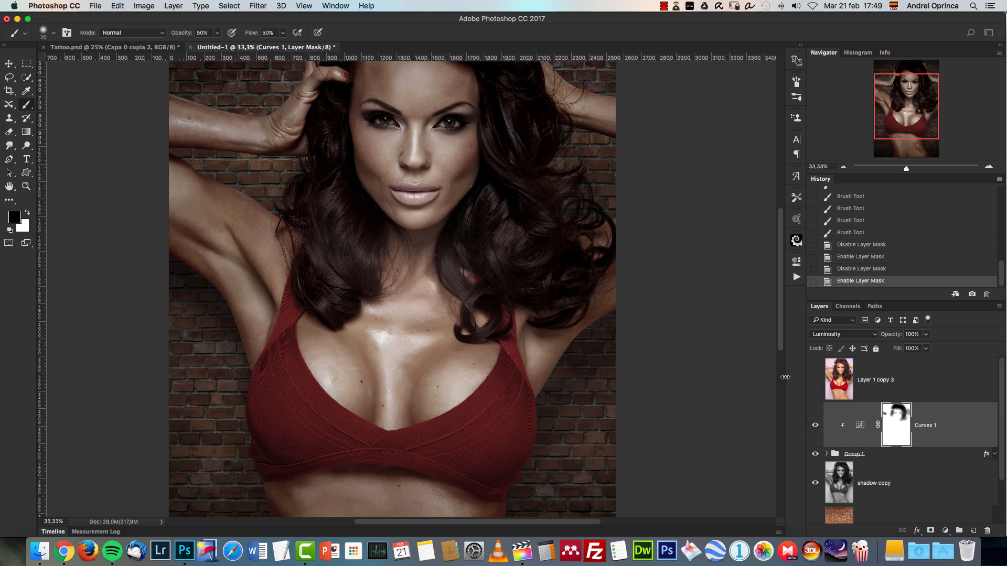
click(843, 167)
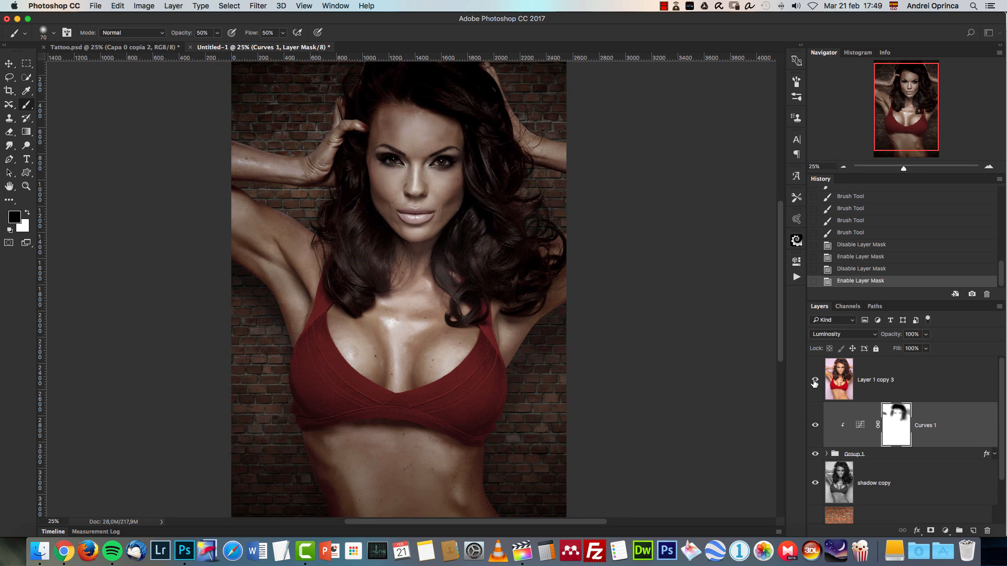
click(815, 381)
click(815, 381)
click(815, 379)
click(815, 378)
- Preview the cat knife, dragon koi fish and Japanese lion tattoo images in the Tattoo folder
key(super+o)
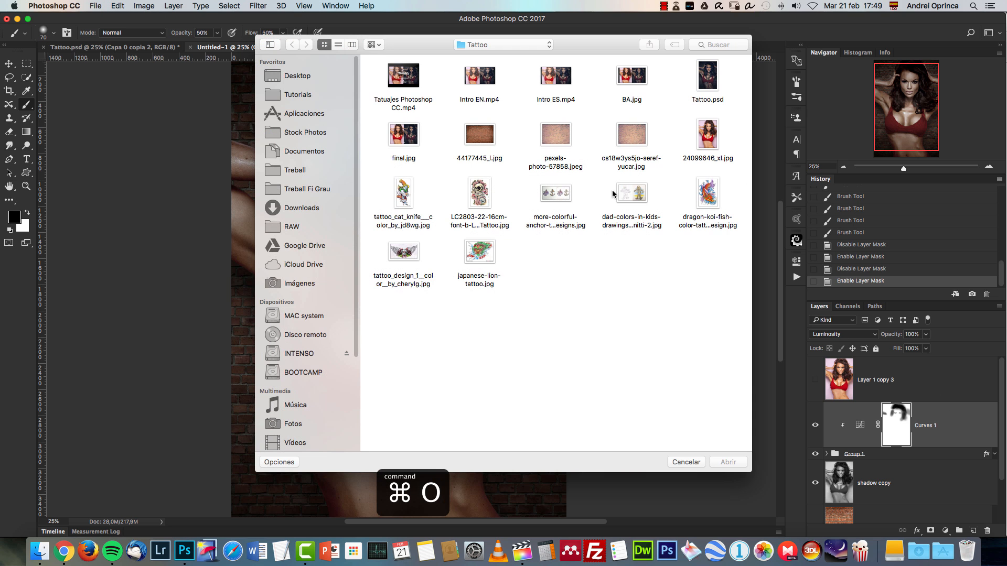
click(407, 200)
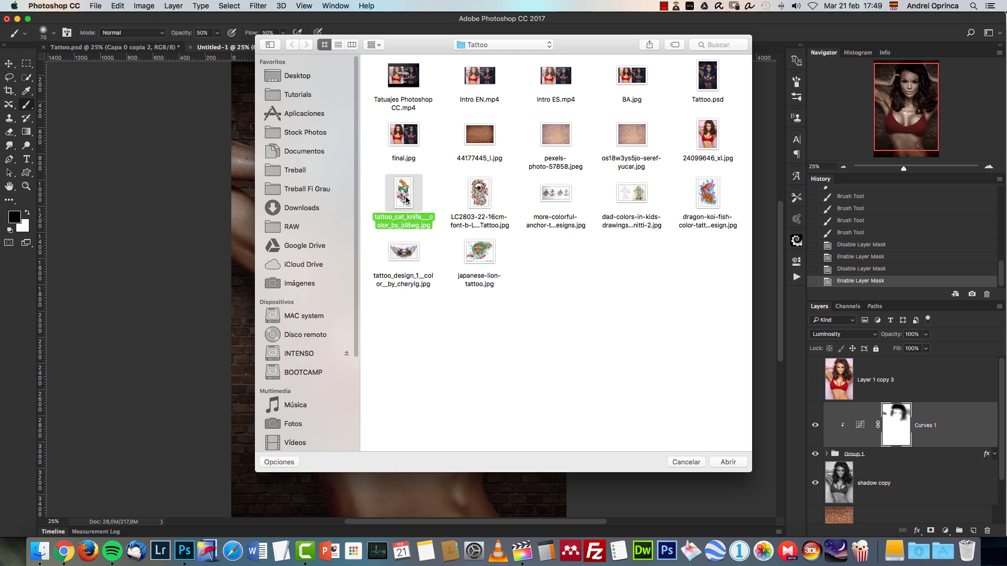
key(space)
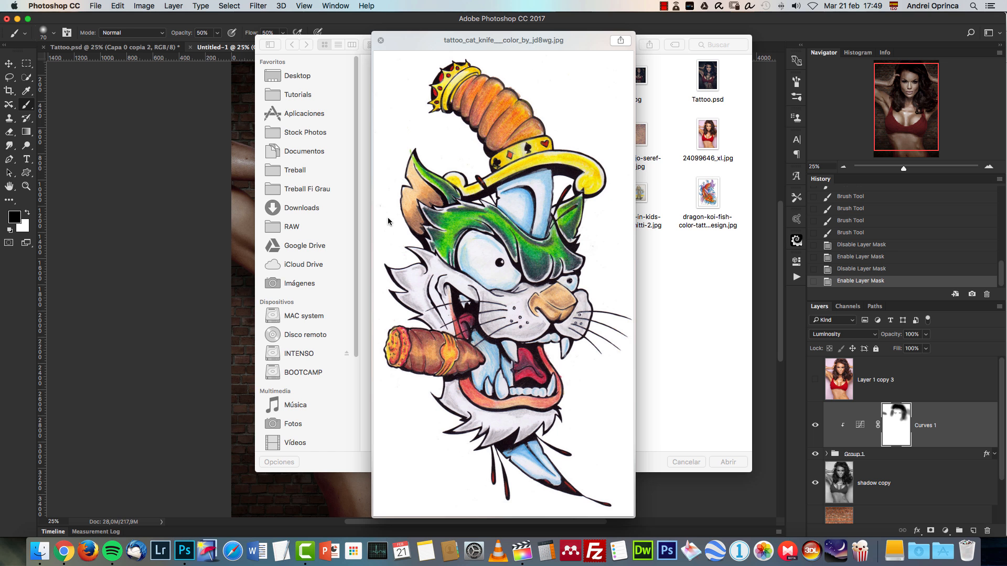
key(space)
click(716, 209)
key(space)
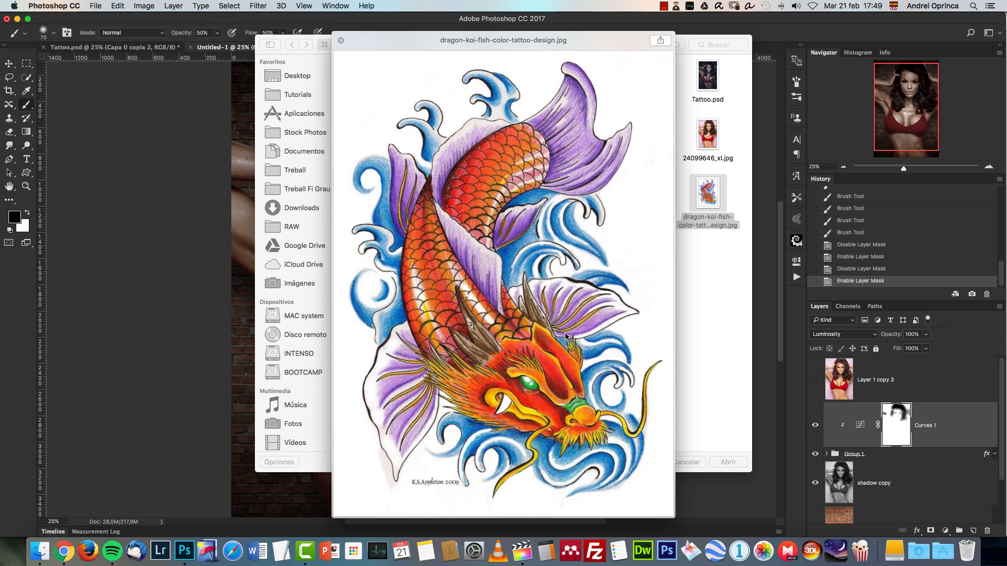
key(space)
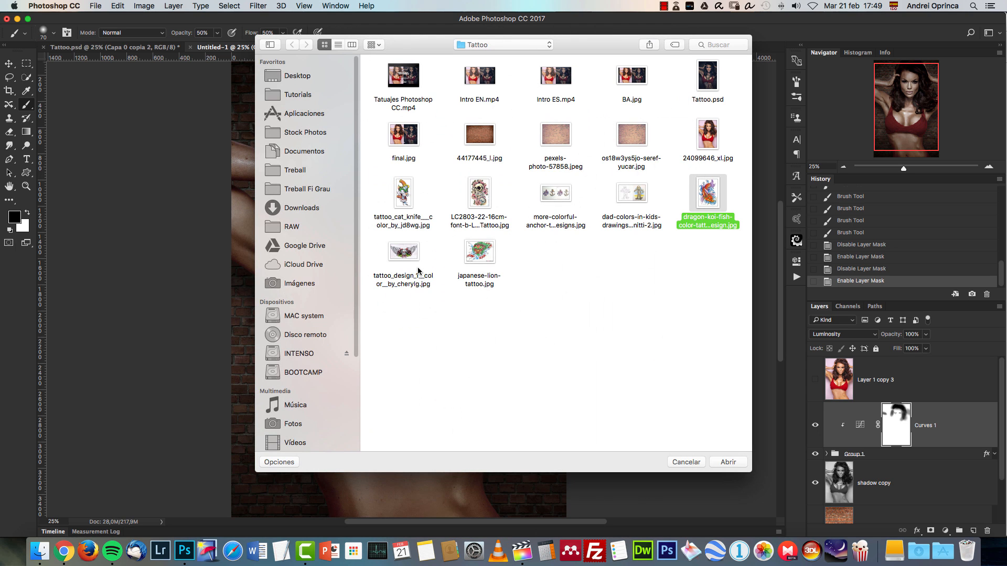
click(477, 250)
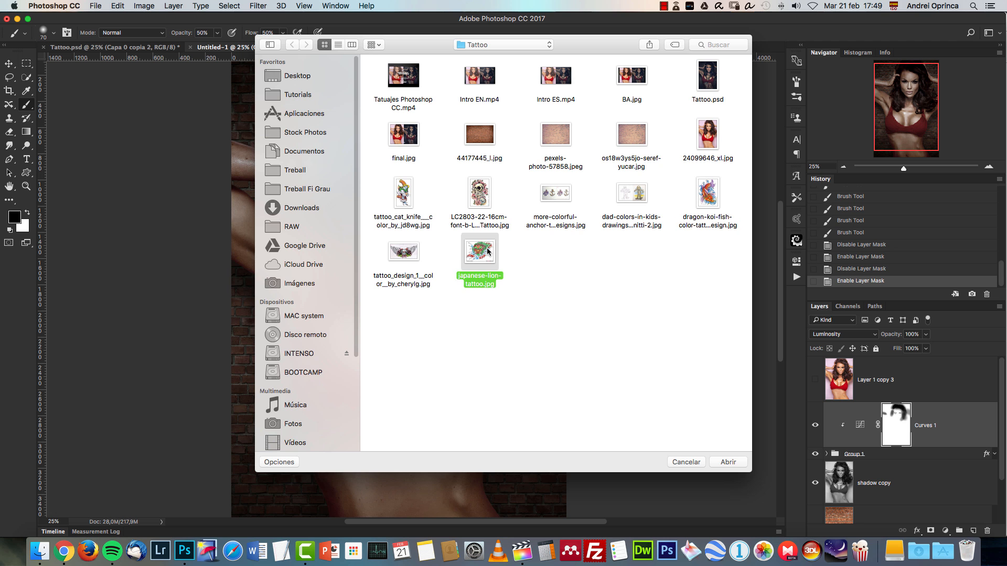
key(space)
key(space)
click(717, 206)
click(729, 461)
key(super+w)
- Copy the whole japanese-lion-tattoo.jpg image into the composite above the Curves layer, closing the source file without saving
key(super+o)
click(484, 254)
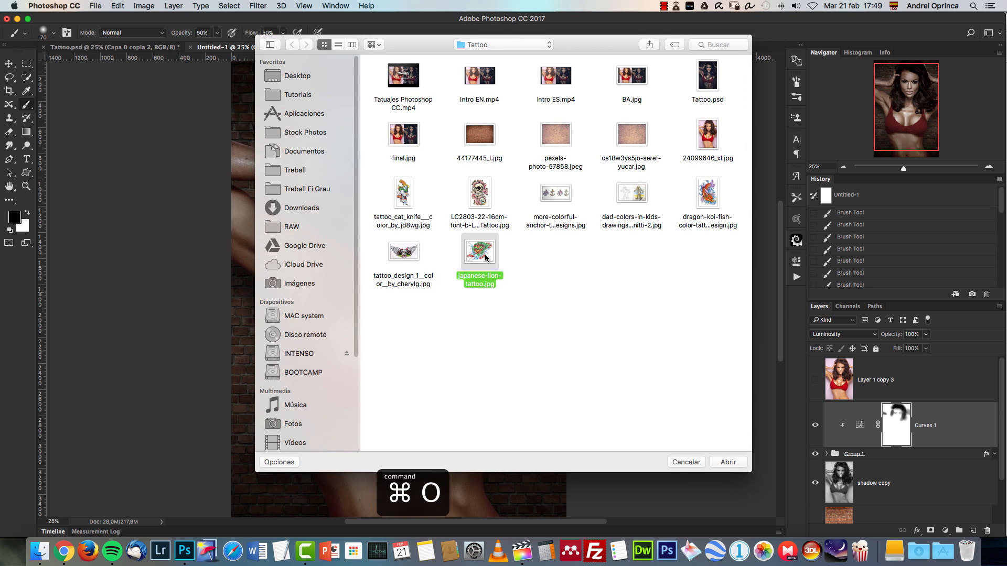
click(729, 462)
key(super+a)
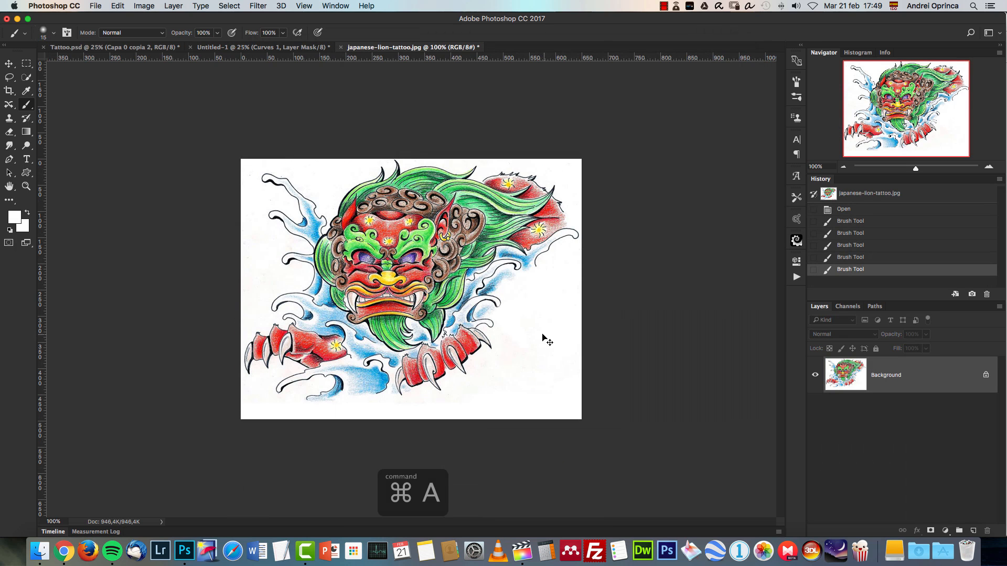
key(super+w)
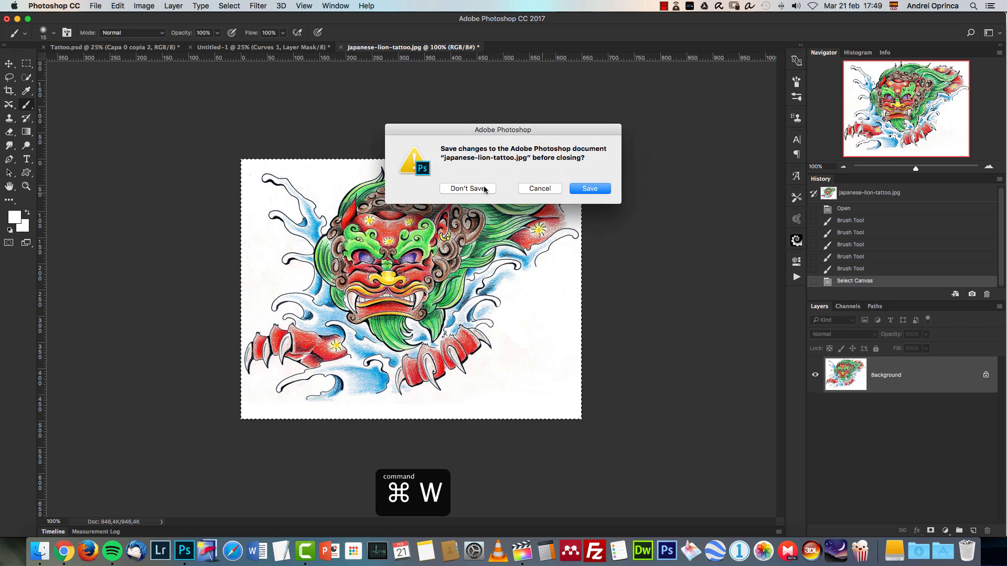
key(d)
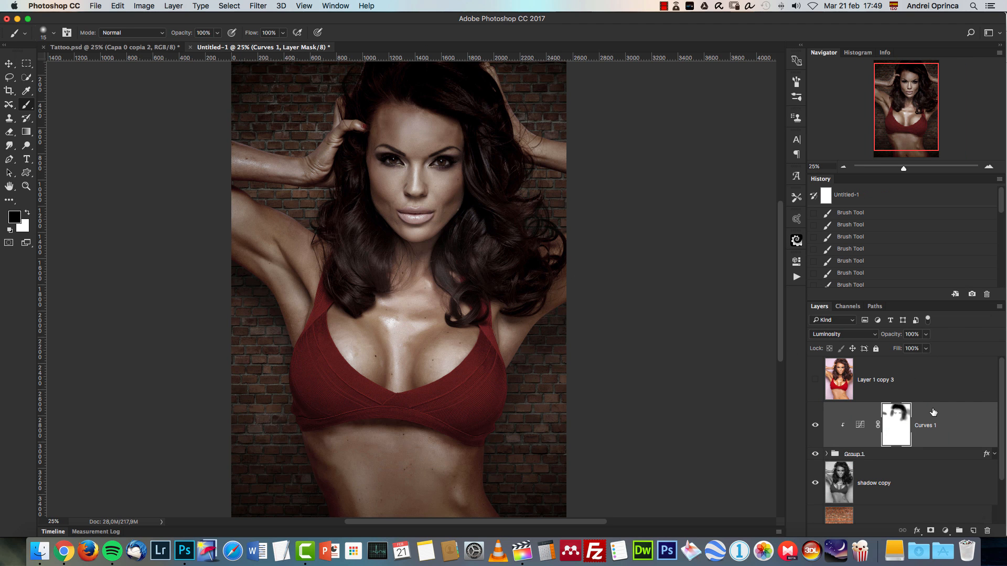
key(super+v)
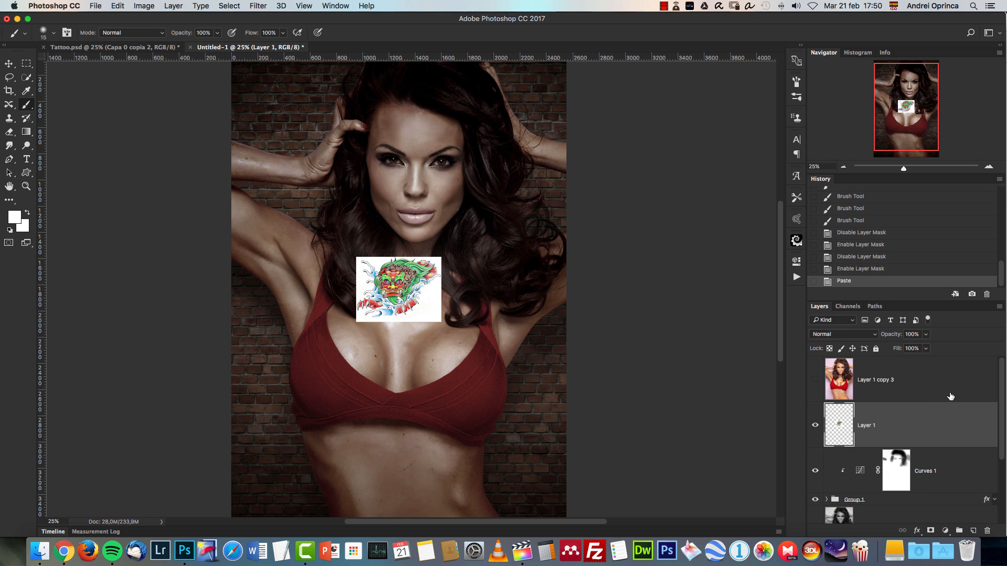
- Scale the pasted lion tattoo to about 237% and position it over the woman's chest
key(super+t)
drag(441, 257, 501, 212)
drag(459, 256, 481, 301)
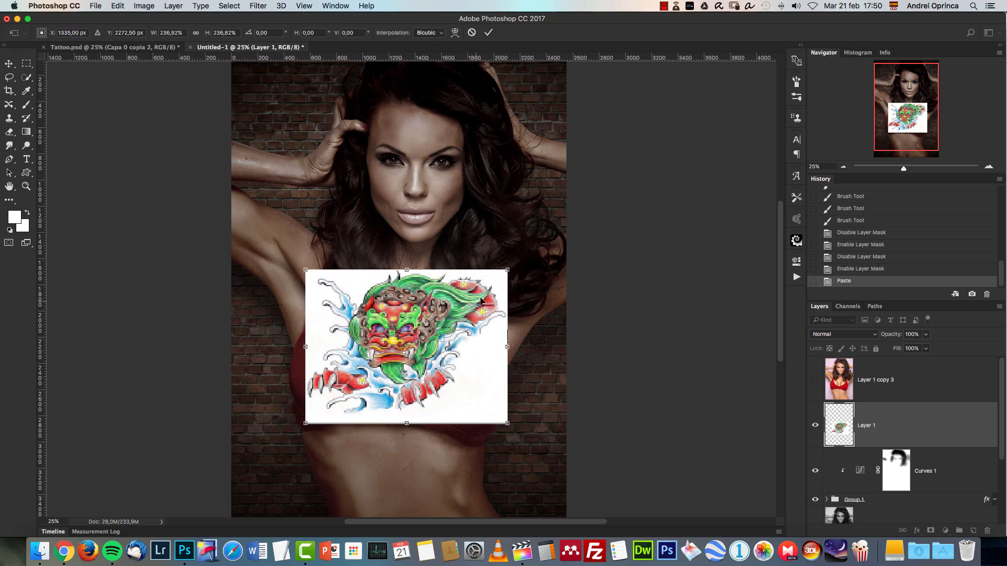
key(Return)
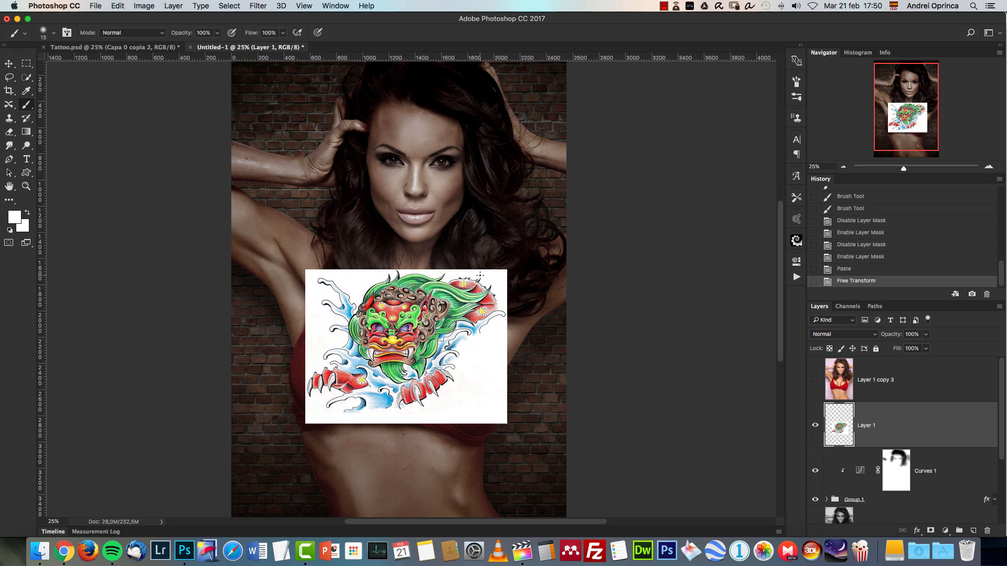
click(990, 168)
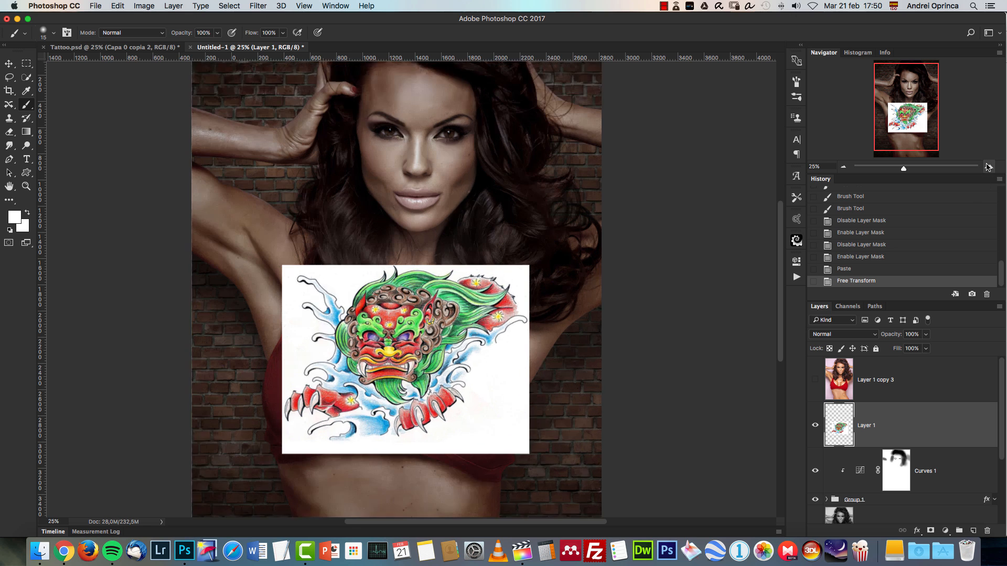
scroll(663, 348, down, 5)
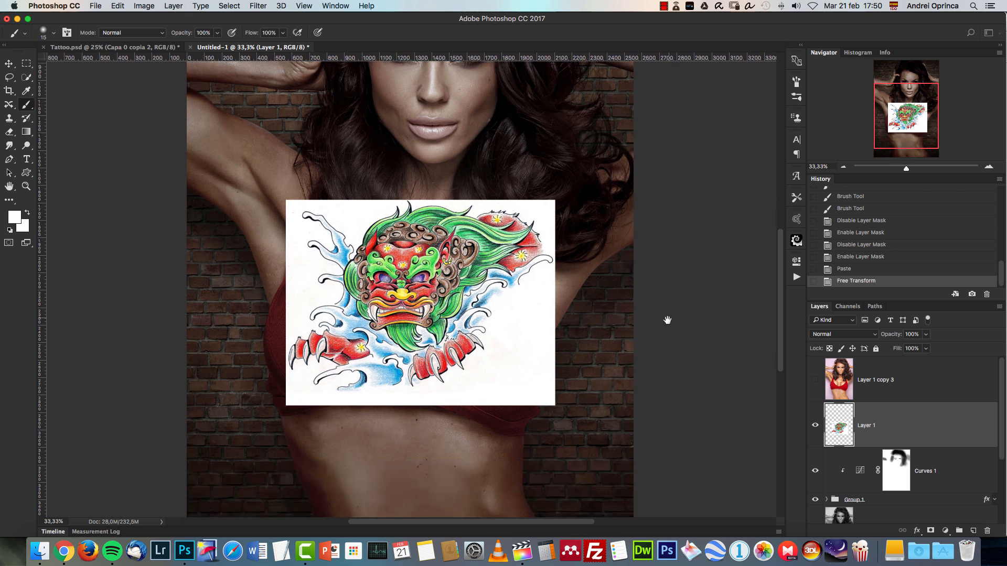
- Set the blend mode of the lion tattoo on Layer 1 to Multiply
click(849, 335)
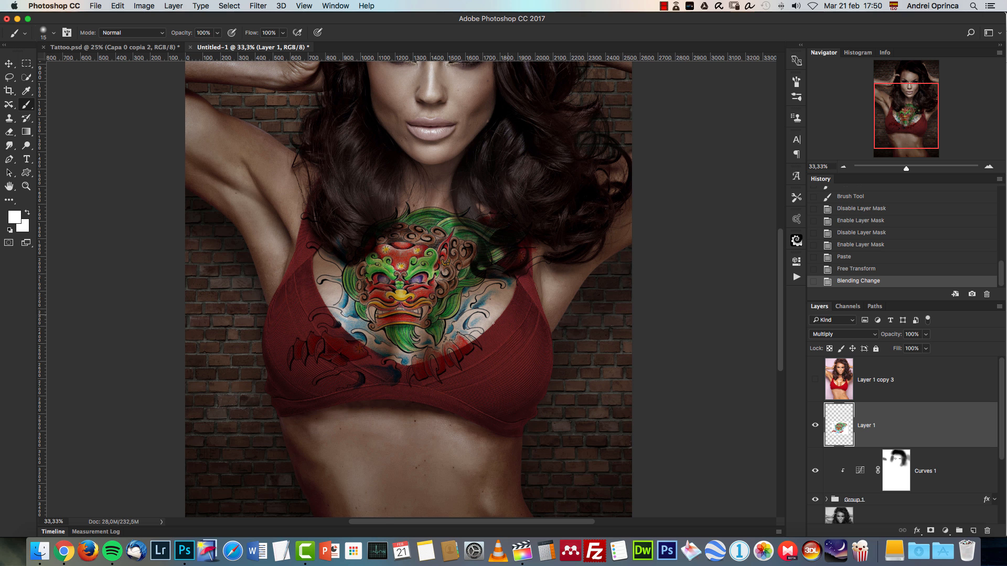
key(super+l)
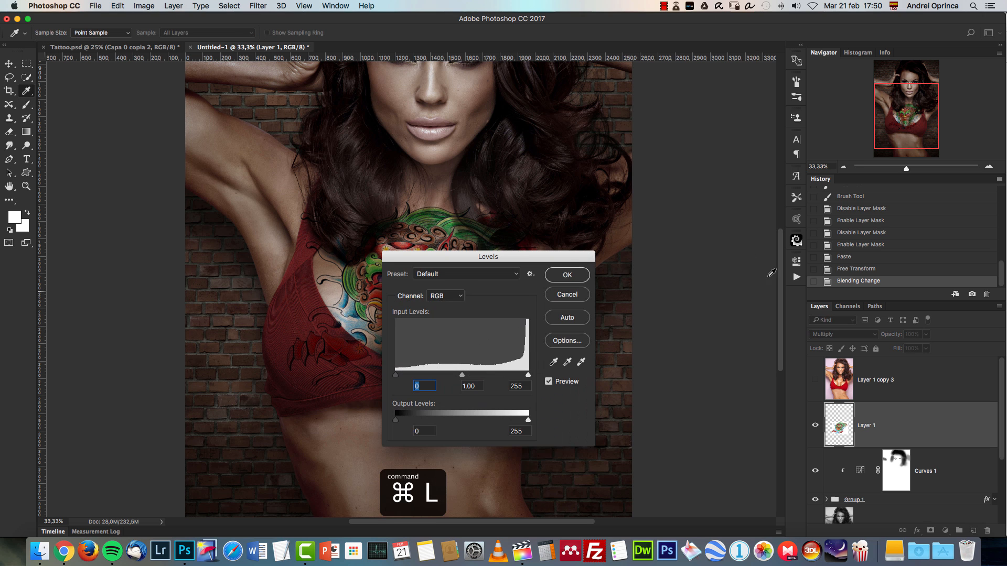
drag(532, 247, 690, 248)
drag(685, 369, 665, 369)
click(732, 289)
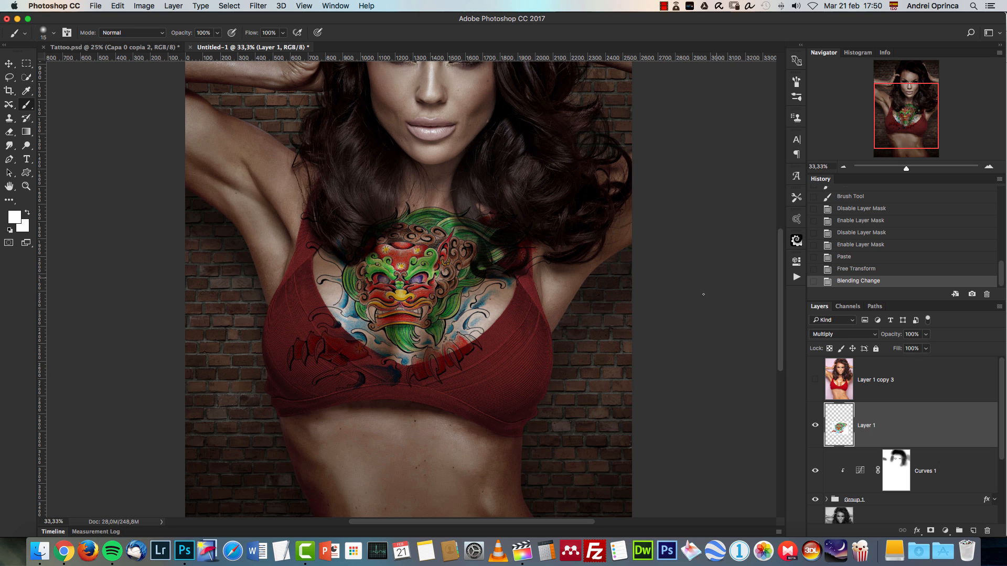
- Add a layer mask to Layer 1 and paint it black wherever the tattoo overlaps the woman's red top
click(927, 521)
key(super+1)
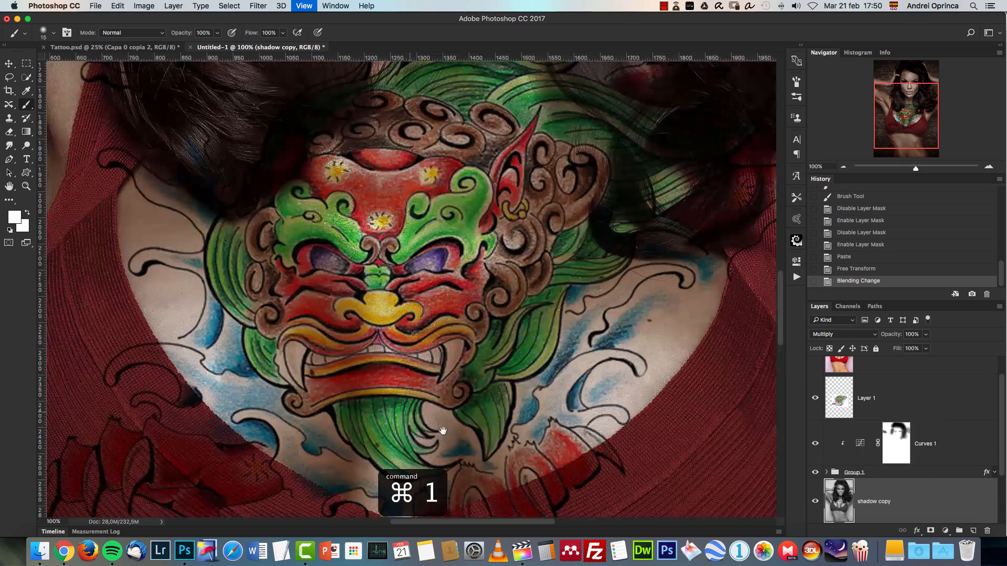
drag(443, 430, 588, 272)
key(d)
key(bracketright)
key(bracketright)
key(bracketright)
key(bracketright)
key(bracketright)
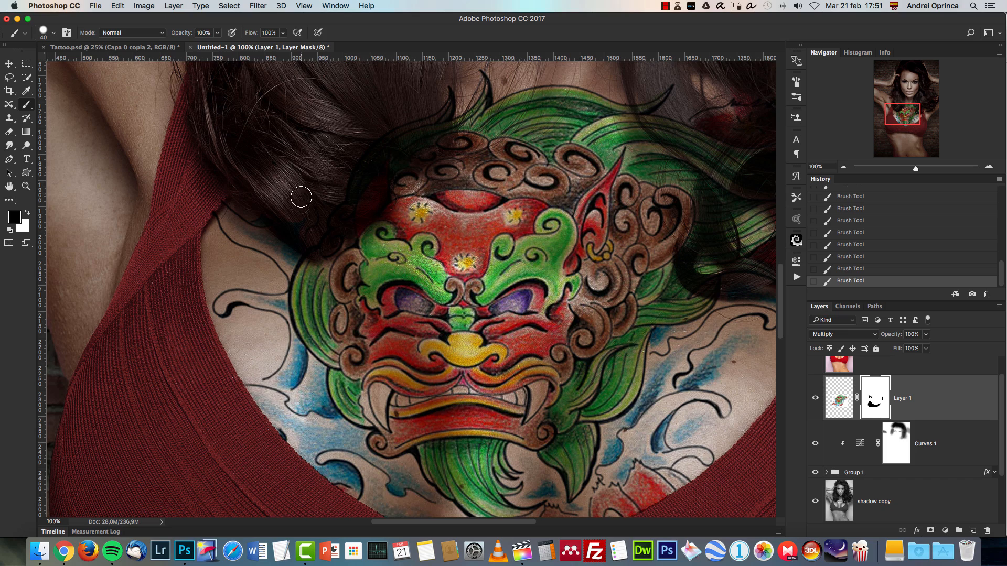
key(super+1)
click(844, 167)
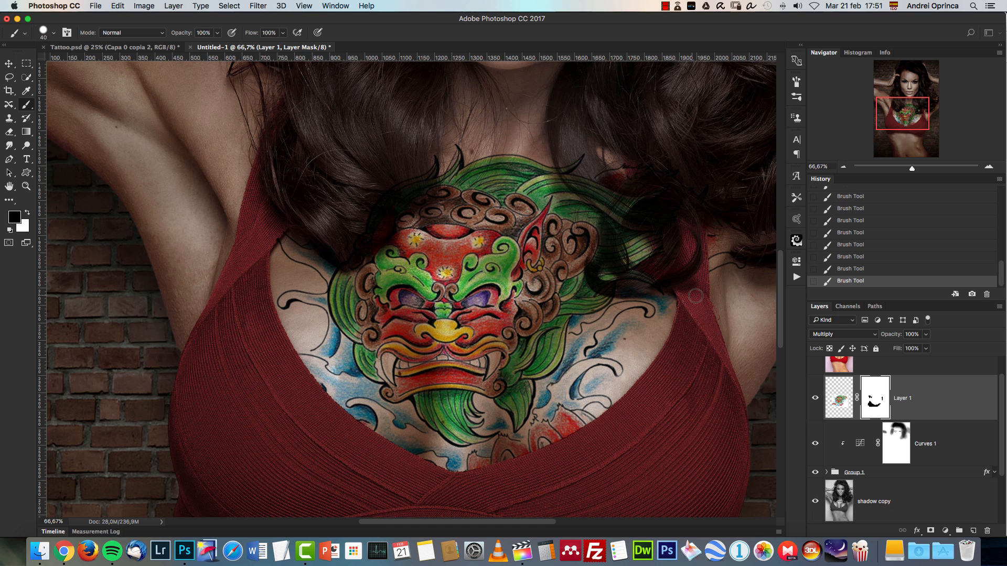
click(843, 167)
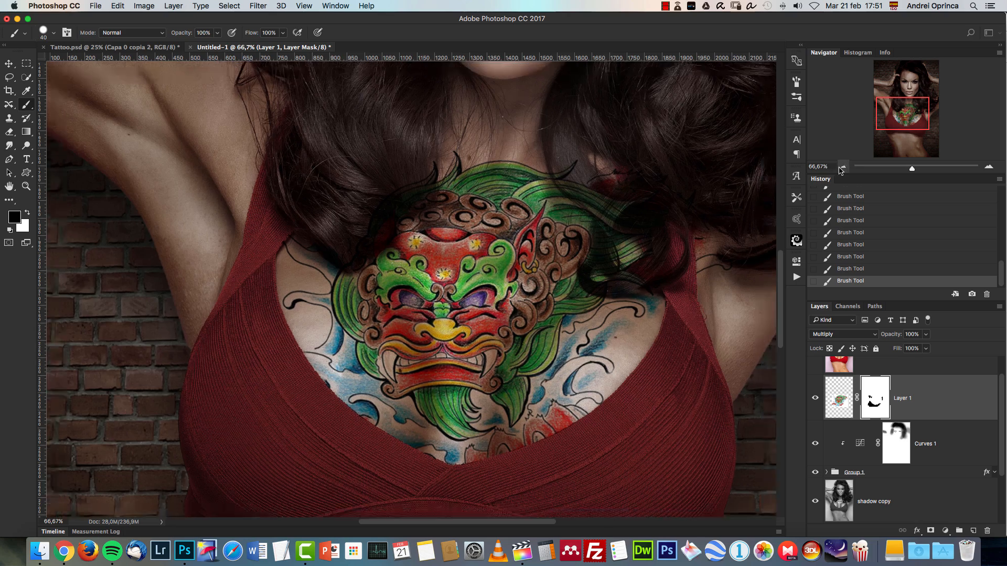
drag(631, 285, 584, 285)
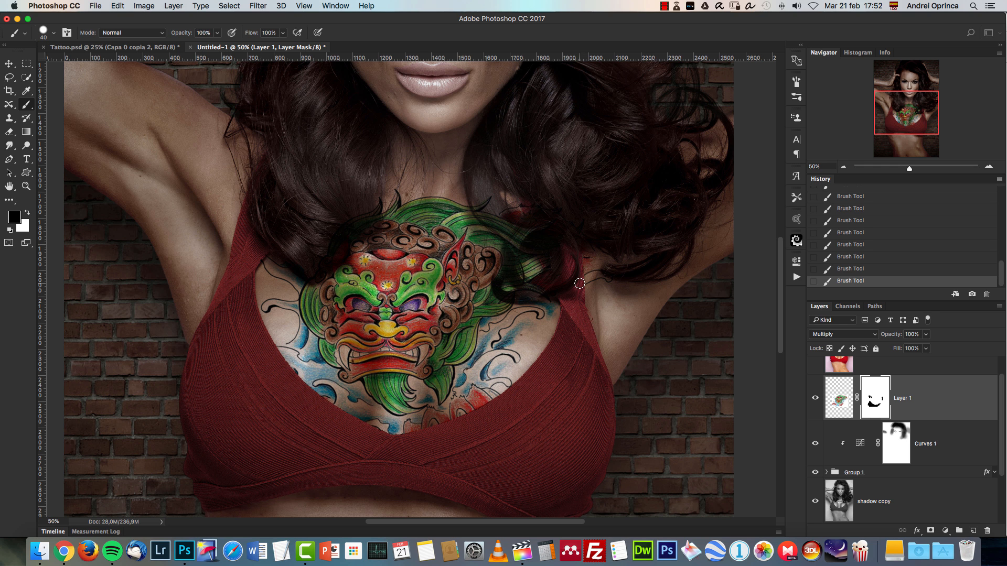
- Lower the Layer 1 tattoo image's saturation to -48 with Hue/Saturation and compare the chest with the tattoo hidden and shown
click(838, 393)
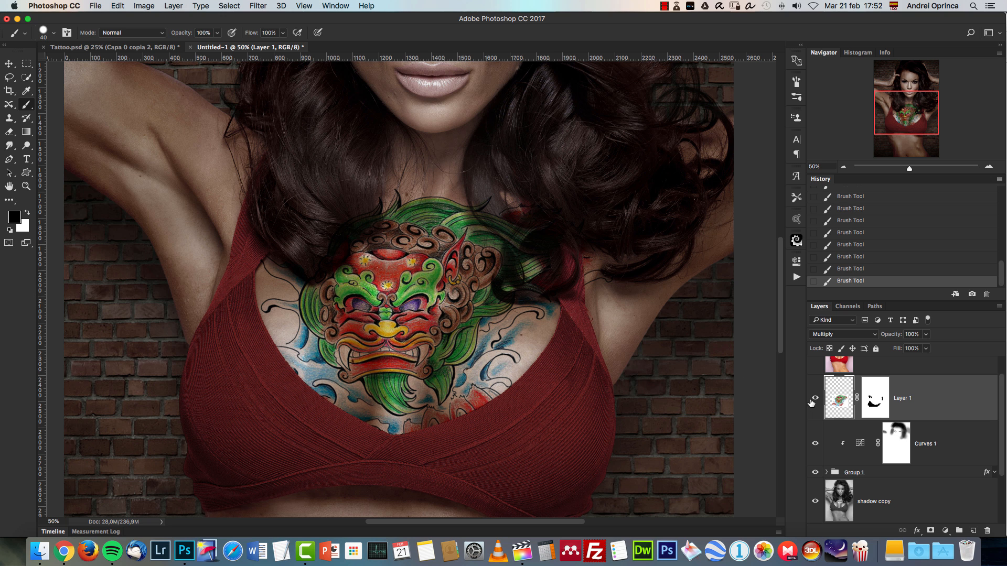
key(super+u)
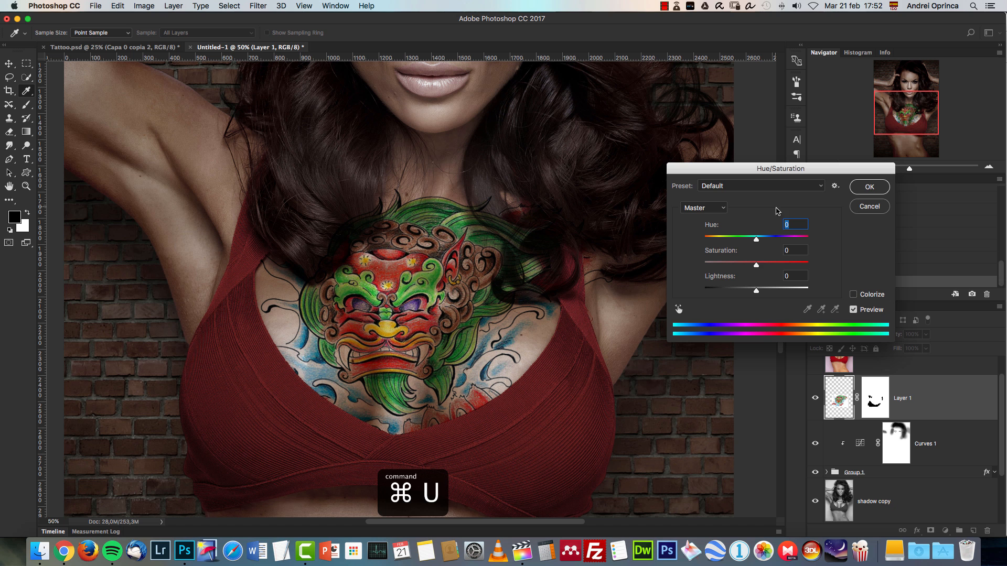
drag(762, 262, 731, 269)
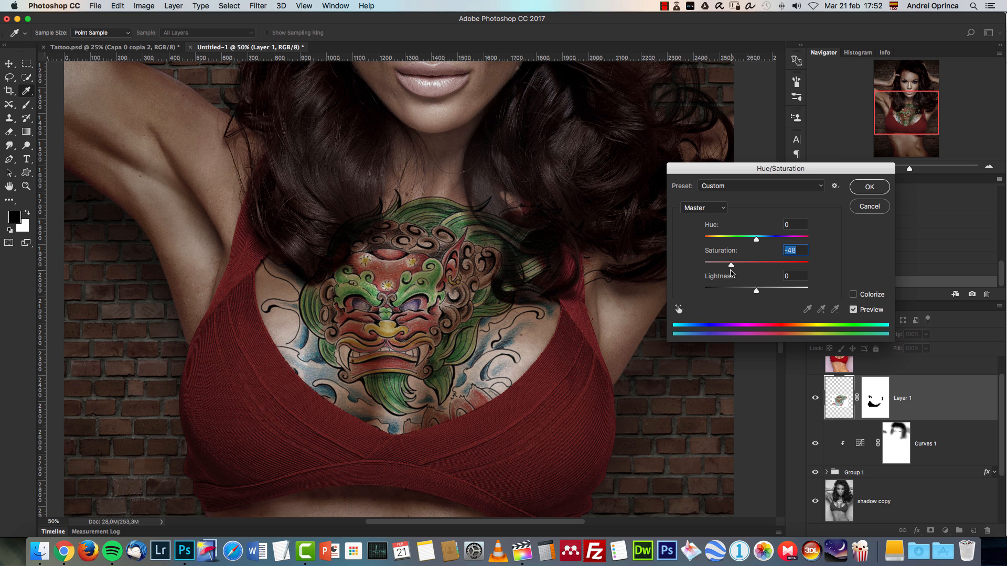
click(865, 188)
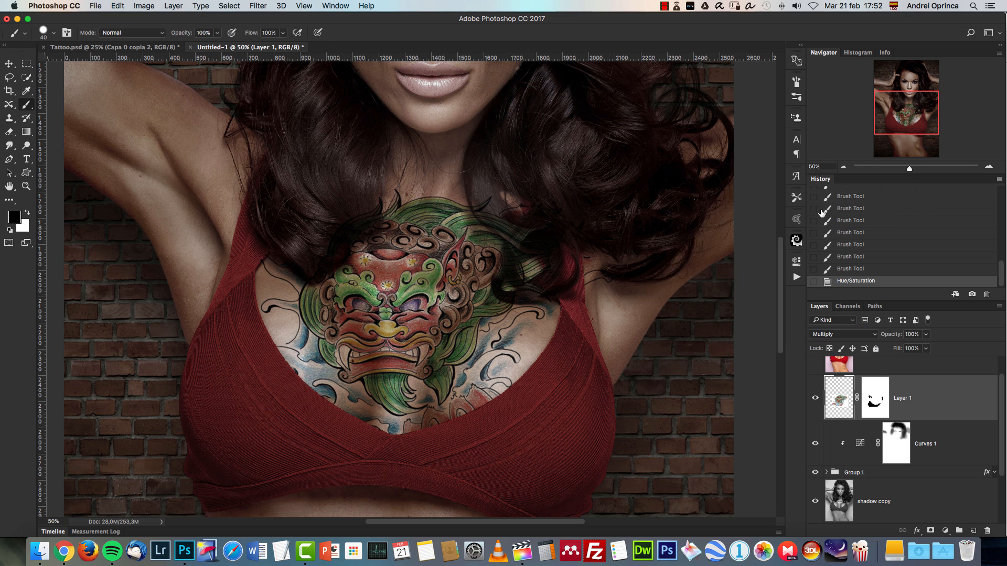
click(815, 398)
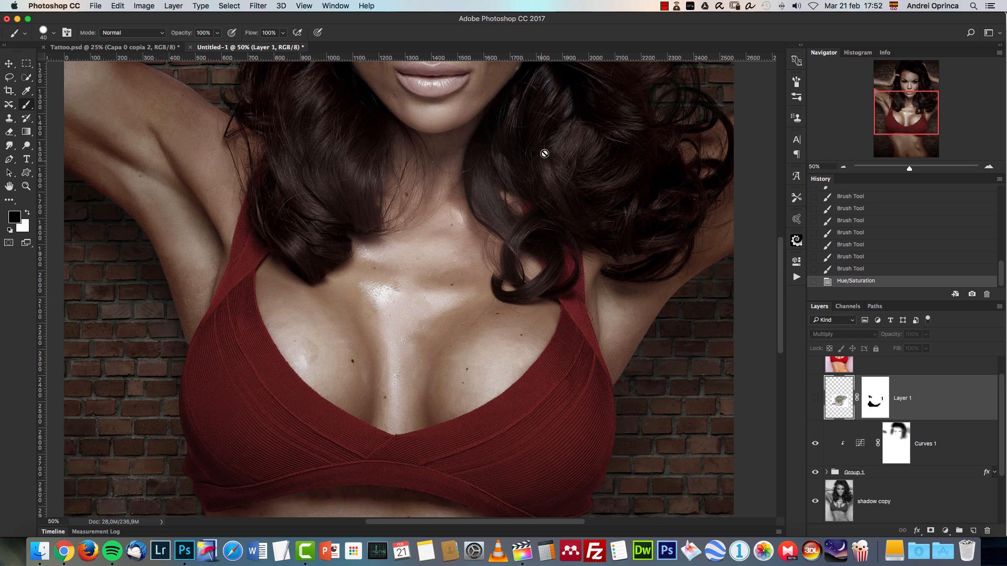
click(816, 399)
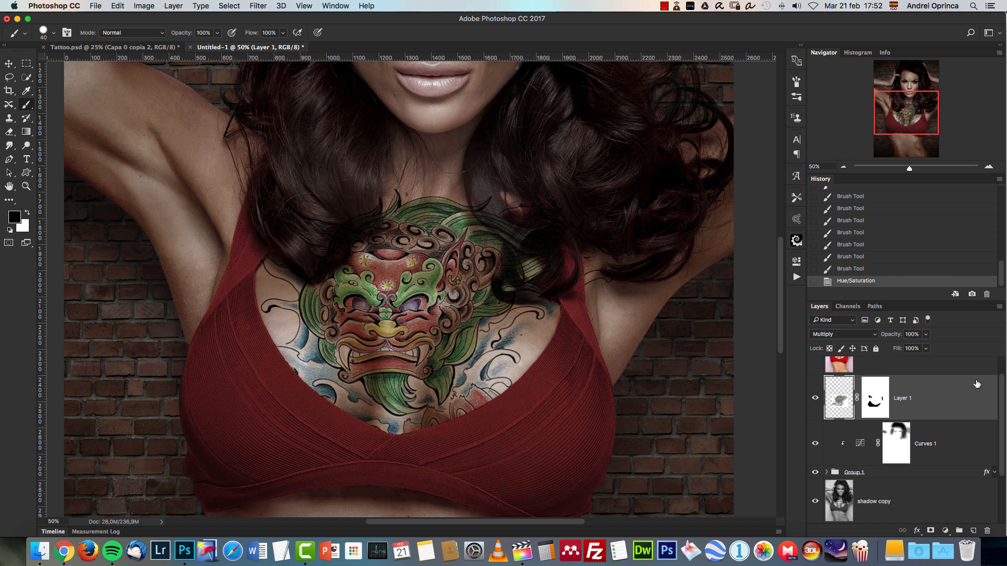
- Set Layer 1's Blend If highlight range for the underlying layer to 92 / 241 so skin highlights show through the tattoo
double_click(947, 400)
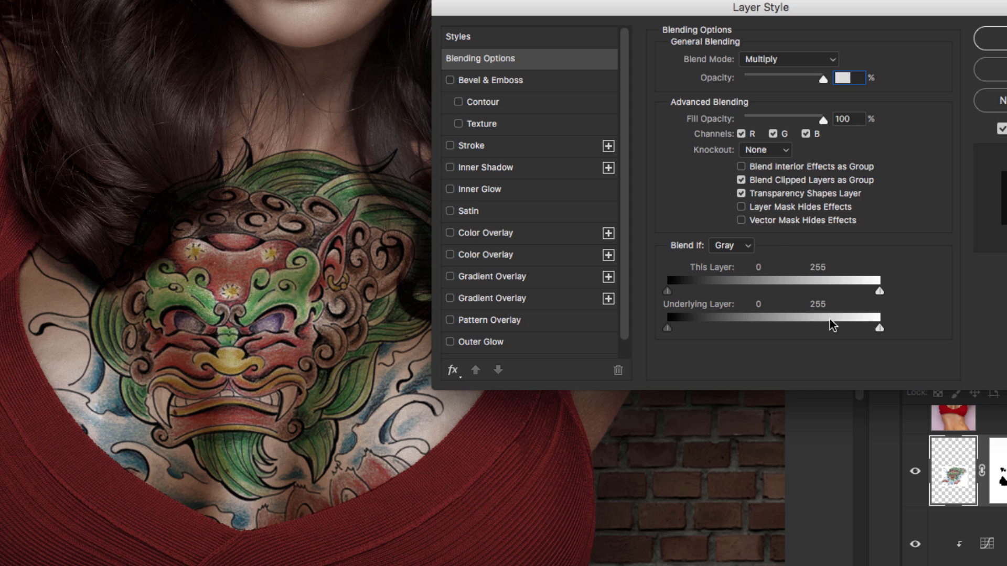
drag(834, 14, 900, 21)
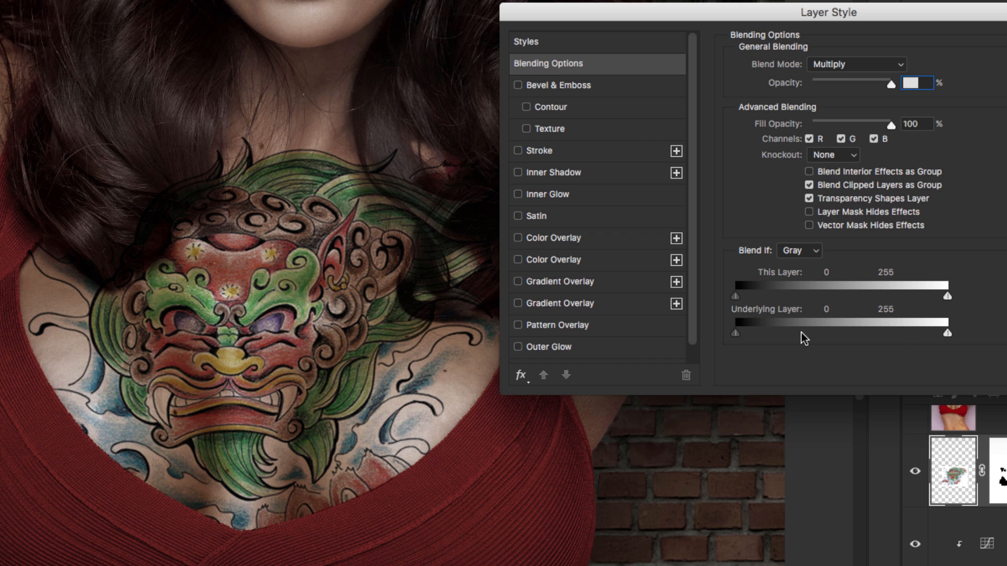
drag(946, 332, 887, 346)
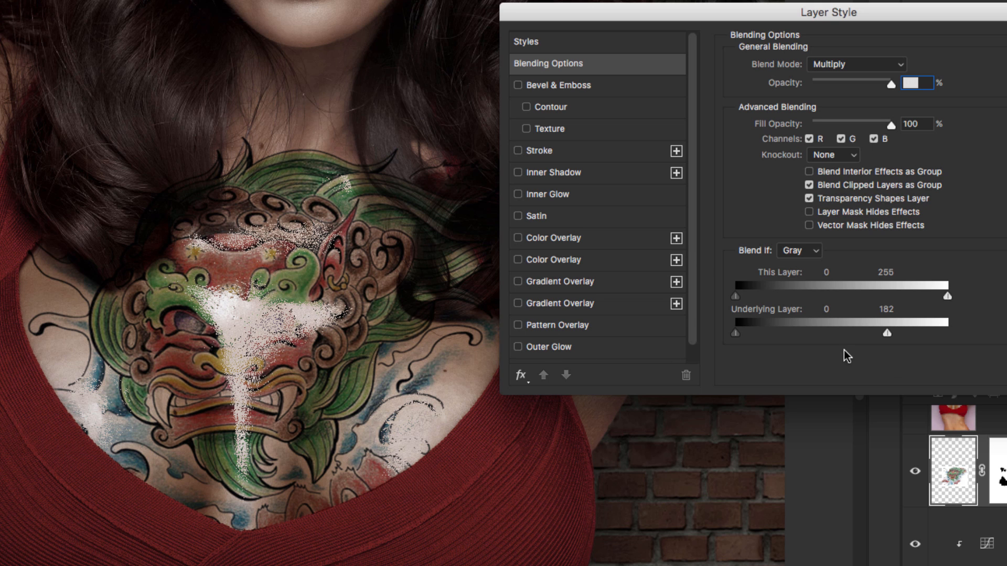
drag(887, 332, 937, 335)
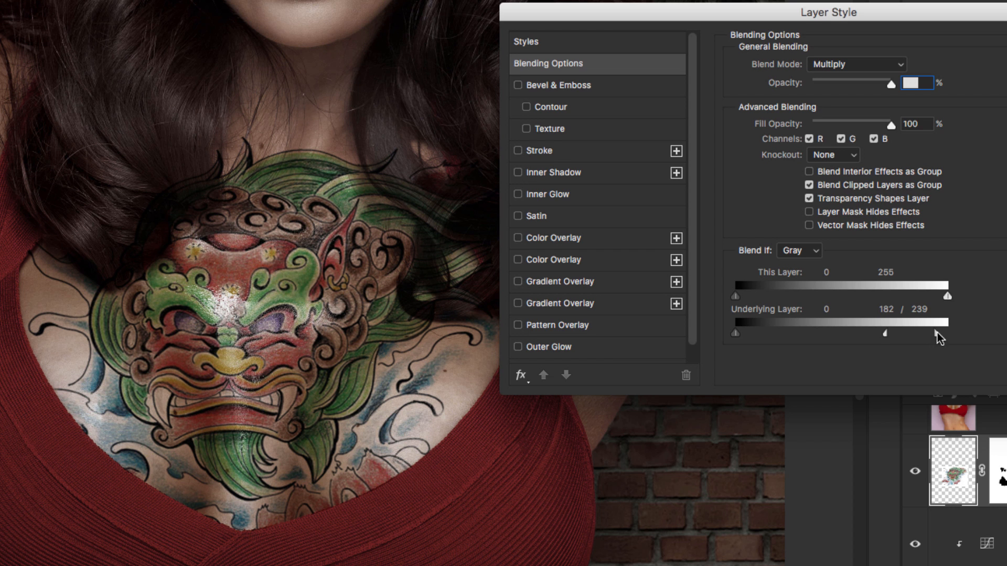
drag(884, 333, 831, 333)
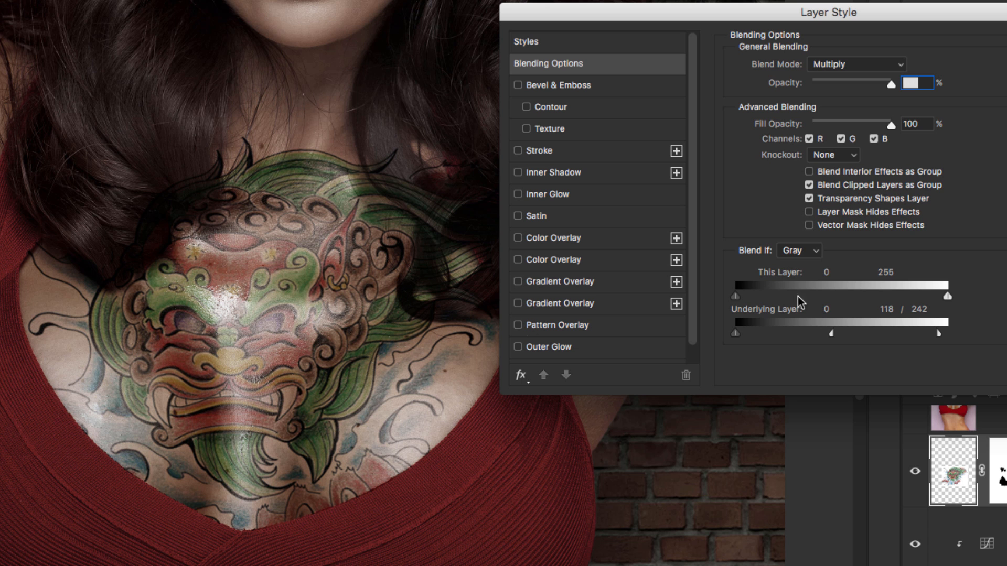
drag(835, 333, 811, 338)
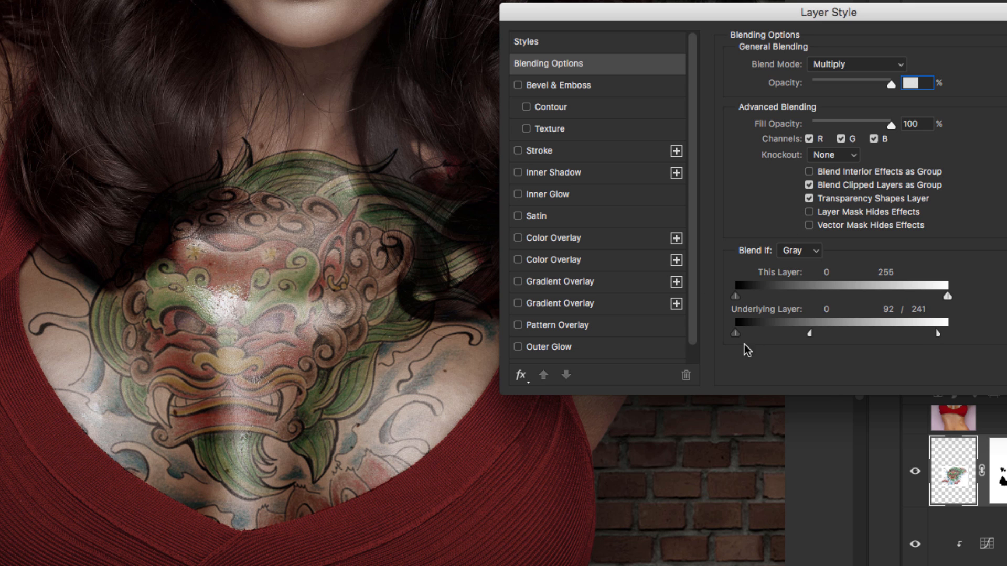
- Set Layer 1's Blend If shadow range for the underlying layer to 11 / 69 so the dark hair shows through
drag(736, 333, 782, 332)
scroll(169, 225, up, 5)
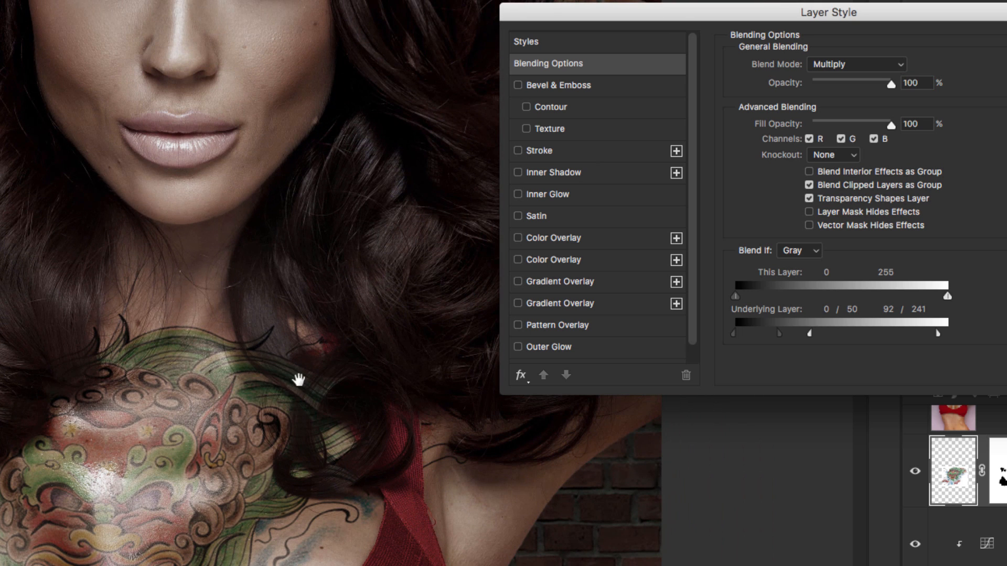
drag(747, 332, 745, 333)
drag(779, 333, 794, 332)
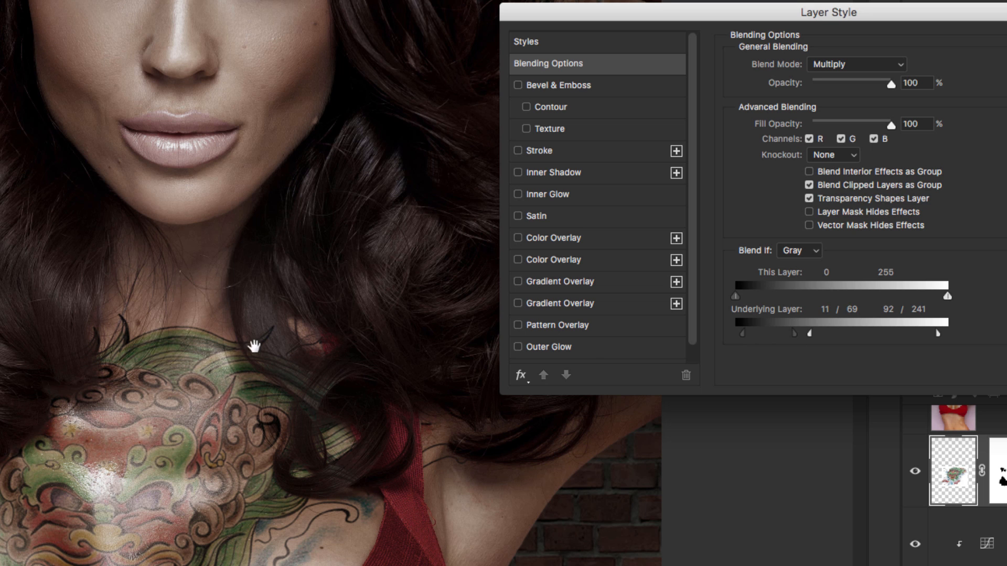
key(Return)
- Touch up Layer 1's mask around the hair curl crossing the tattoo, using a brush at 50% opacity and 50% flow
key(super+1)
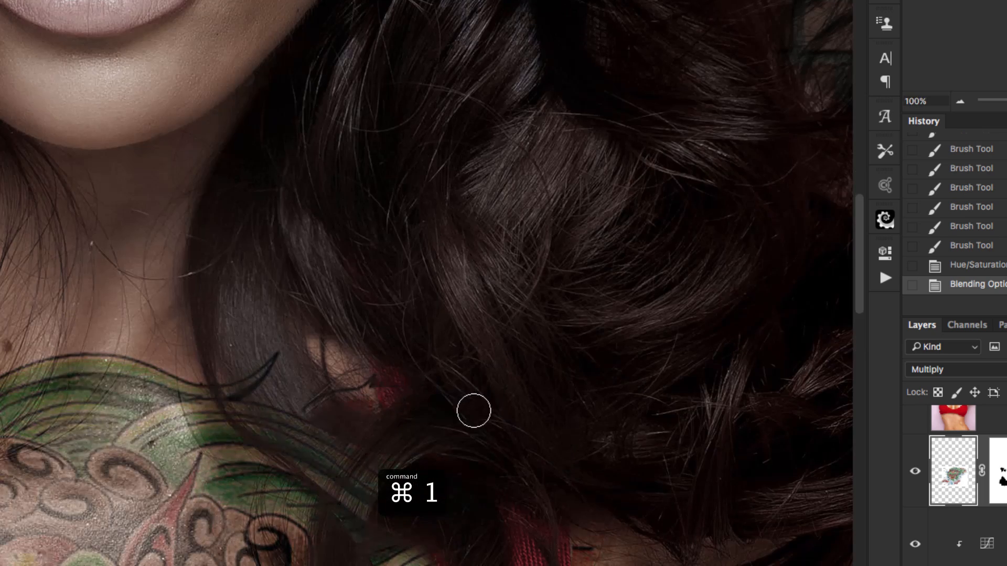
drag(479, 490, 486, 278)
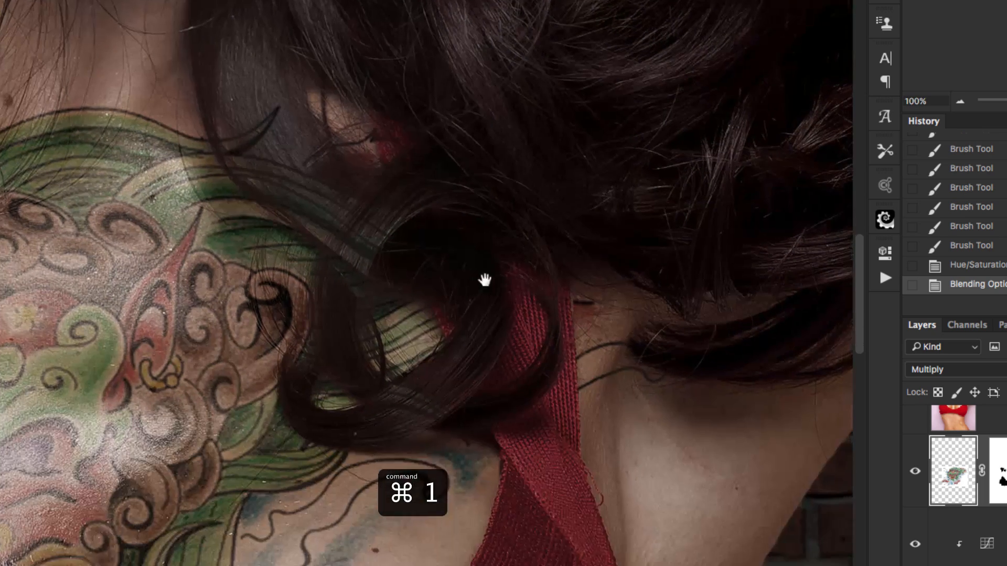
key(v)
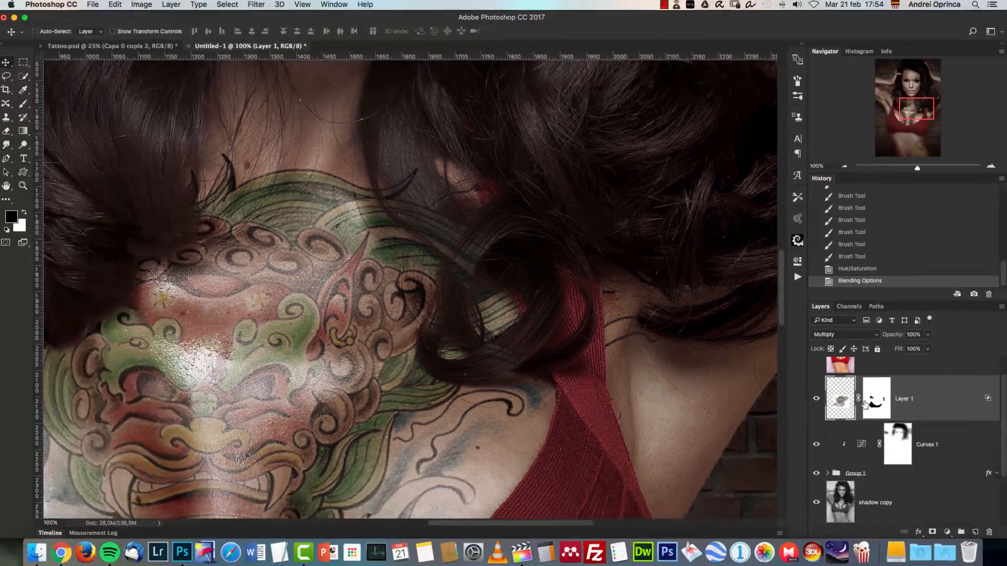
key(b)
mouse_move(455, 342)
mouse_down()
mouse_move(517, 348)
mouse_move(506, 353)
mouse_move(545, 341)
mouse_up()
key(bracketright)
key(x)
key(super+z)
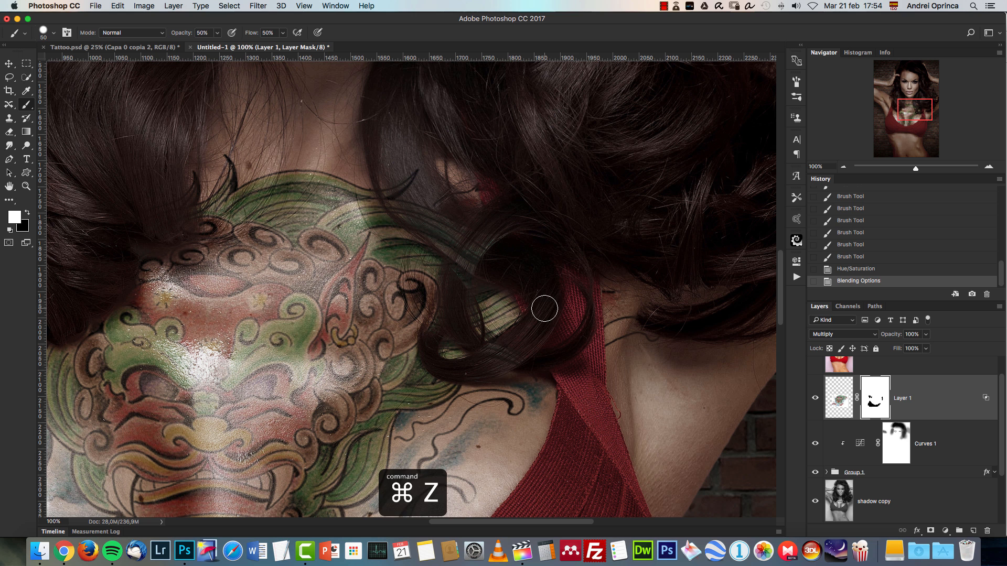
key(bracketleft)
drag(477, 364, 517, 349)
mouse_move(517, 348)
mouse_down()
mouse_move(522, 348)
mouse_move(467, 364)
mouse_up()
key(x)
drag(467, 364, 495, 358)
- Reset Layer 1's Blend If ranges to 0 and 255 for both This Layer and Underlying Layer
key(super+1)
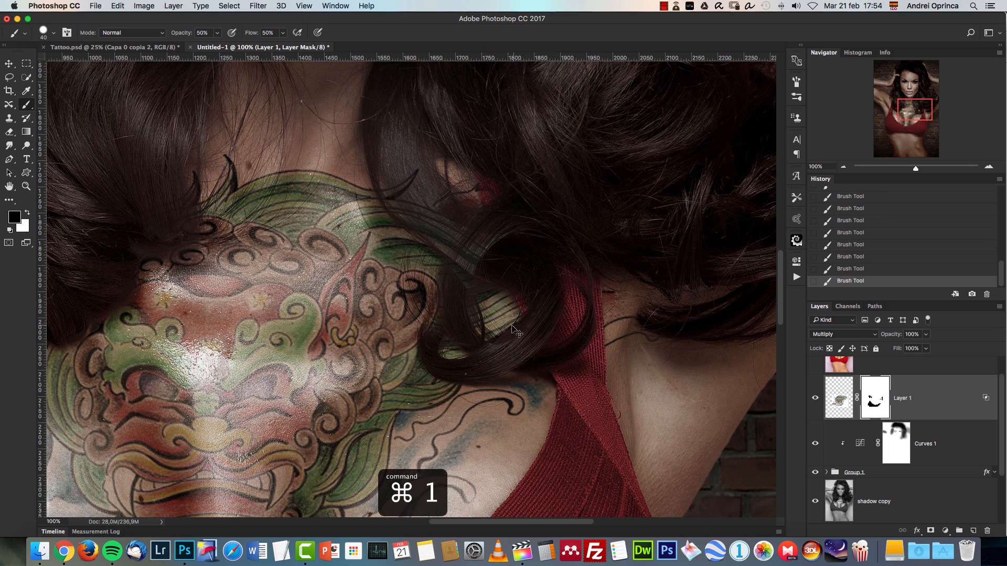
drag(464, 417, 603, 291)
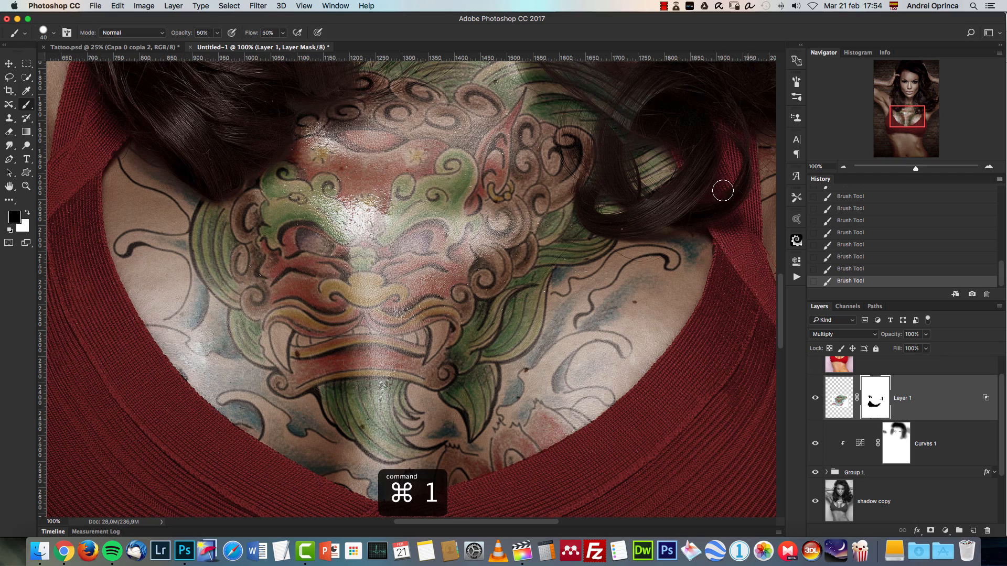
click(9, 63)
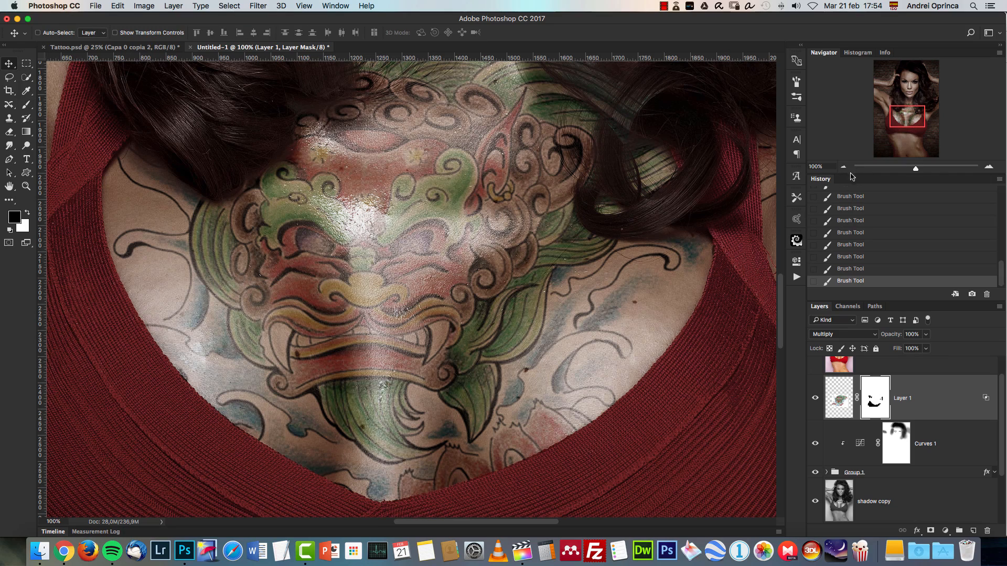
click(844, 167)
click(844, 168)
click(844, 168)
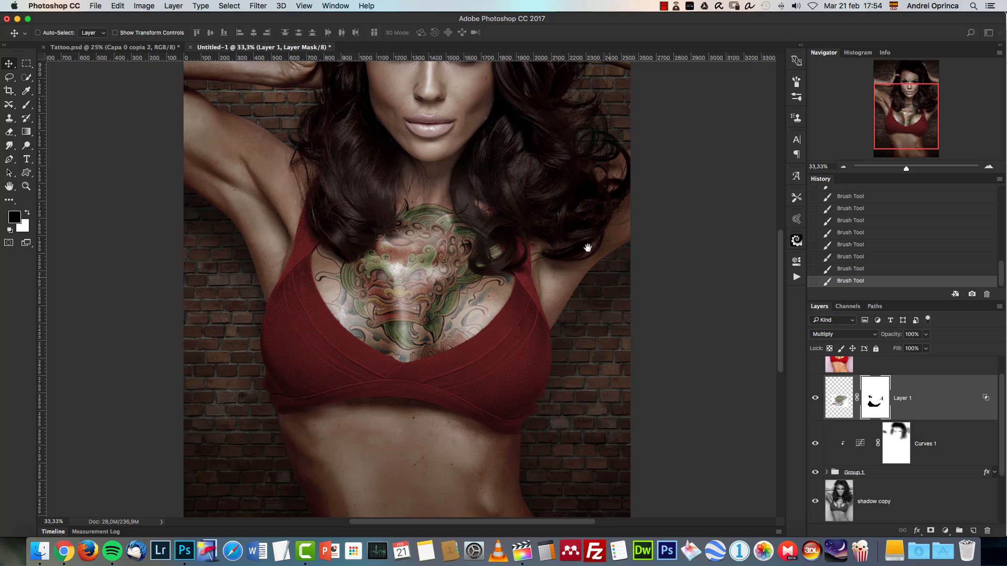
drag(588, 247, 555, 298)
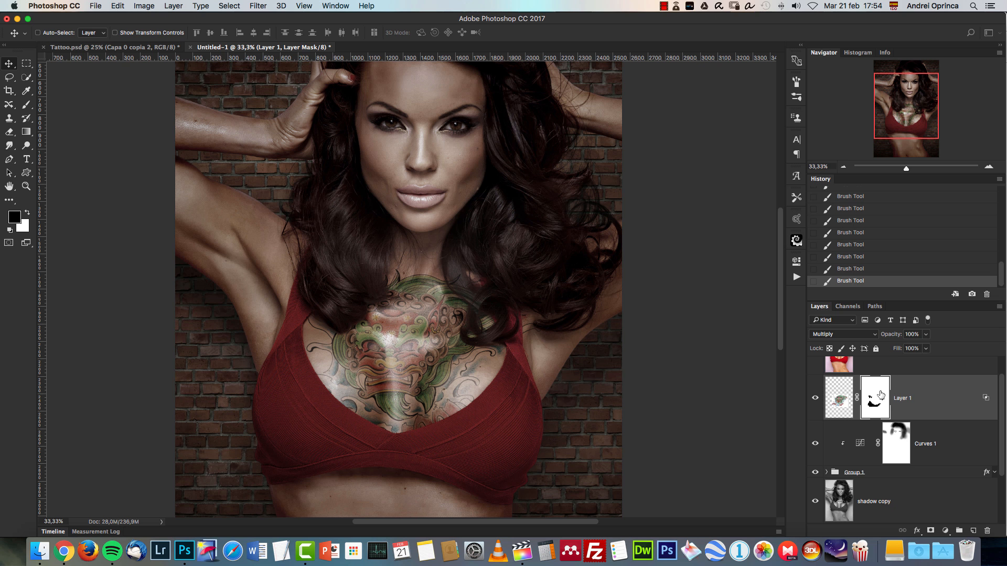
double_click(934, 393)
drag(734, 310, 874, 319)
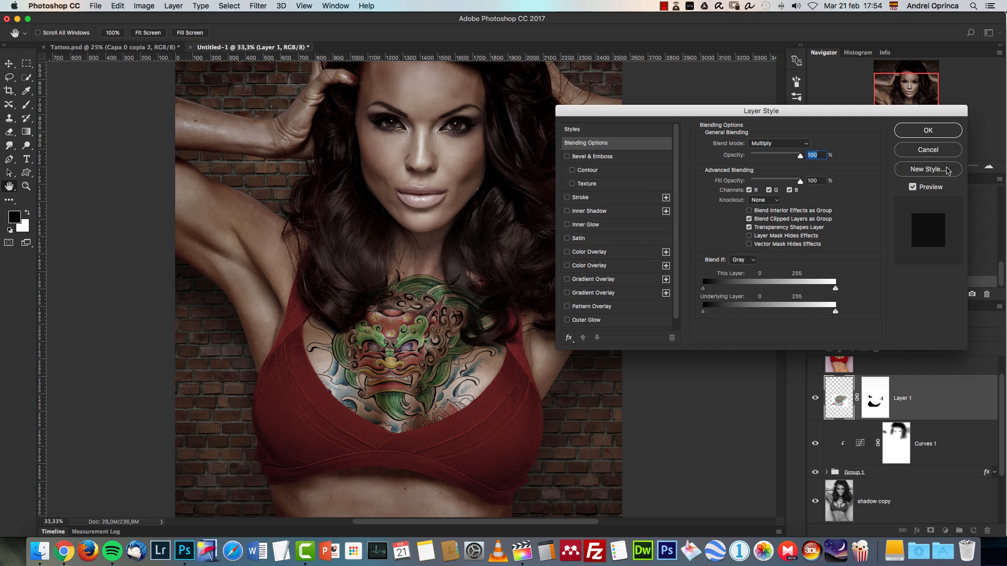
key(Return)
- Compare the tattoo with and without the Blend If blending by switching between Snapshot 1 and Snapshot 2
drag(1006, 200, 1000, 182)
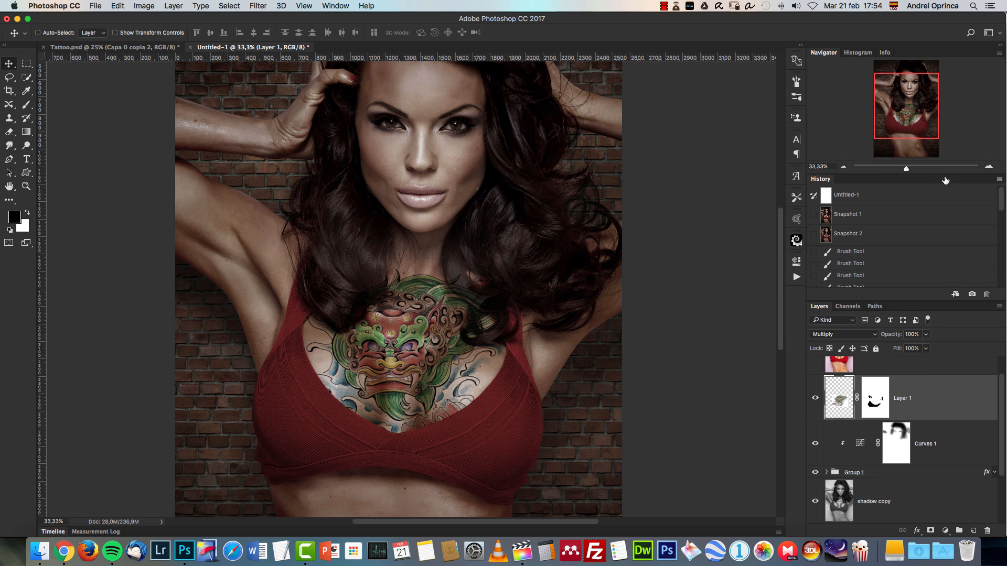
click(853, 215)
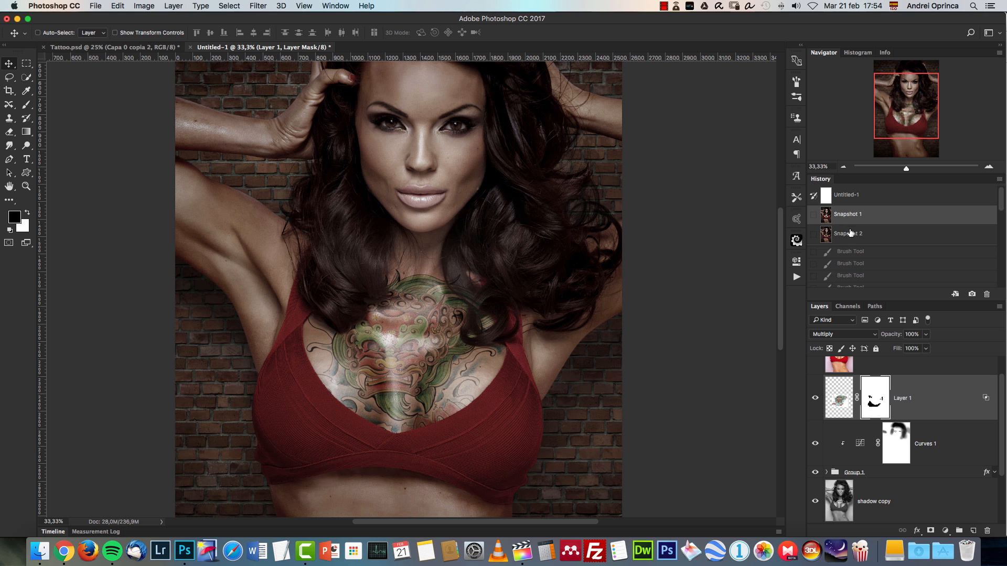
click(855, 235)
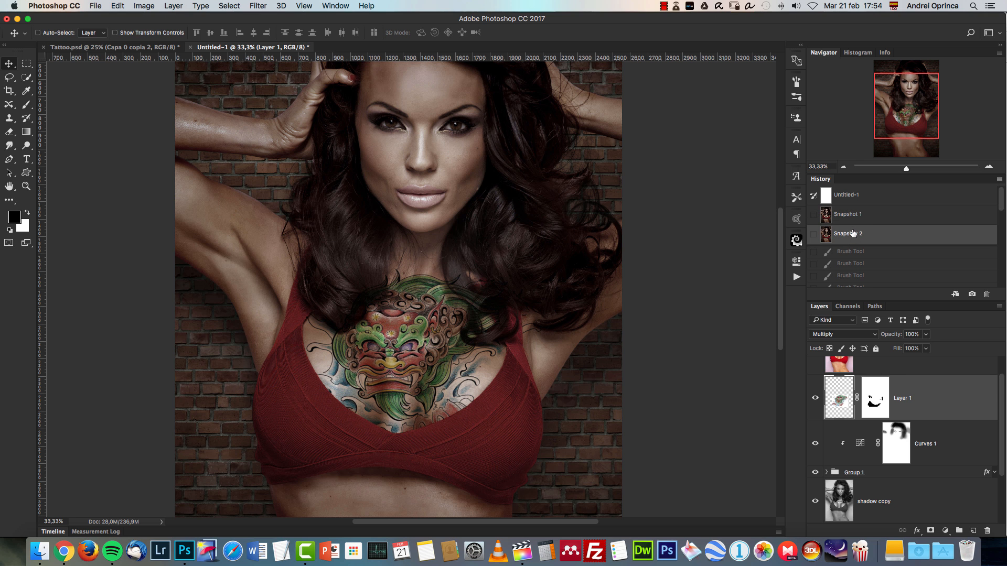
- Restore Snapshot 1 to bring back the tattoo's Blend If blending, with Layer 1's image selected
click(856, 218)
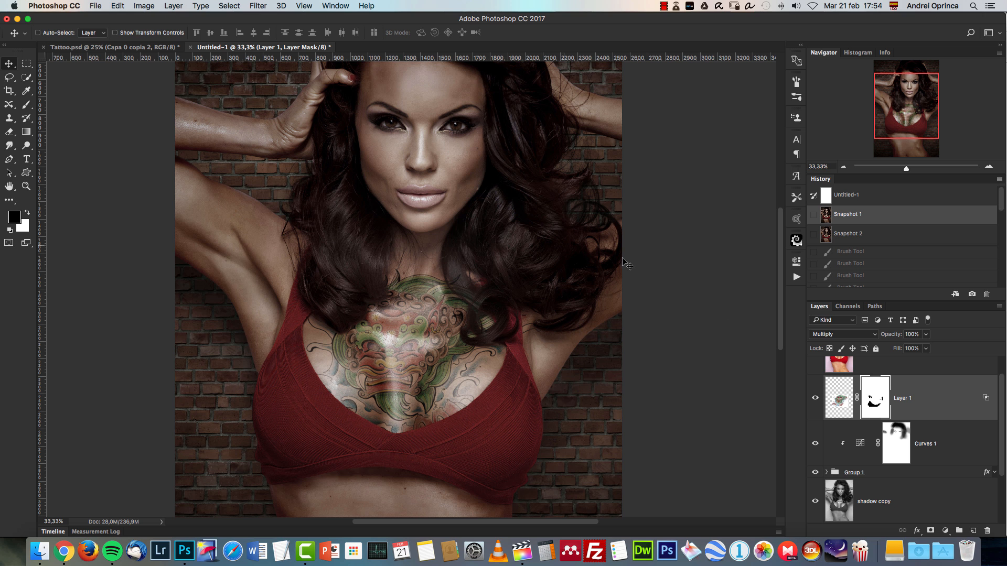
click(947, 416)
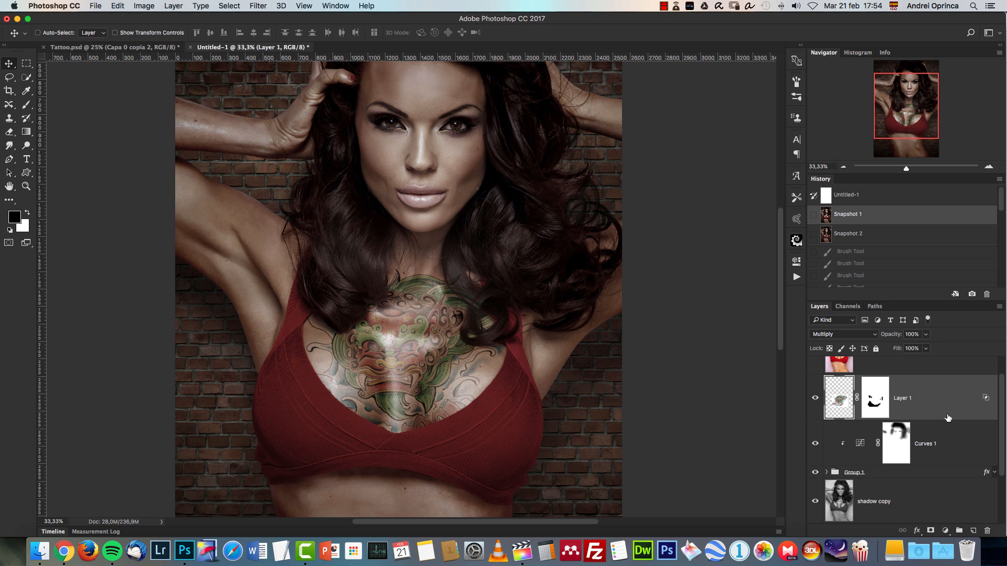
drag(917, 122, 901, 143)
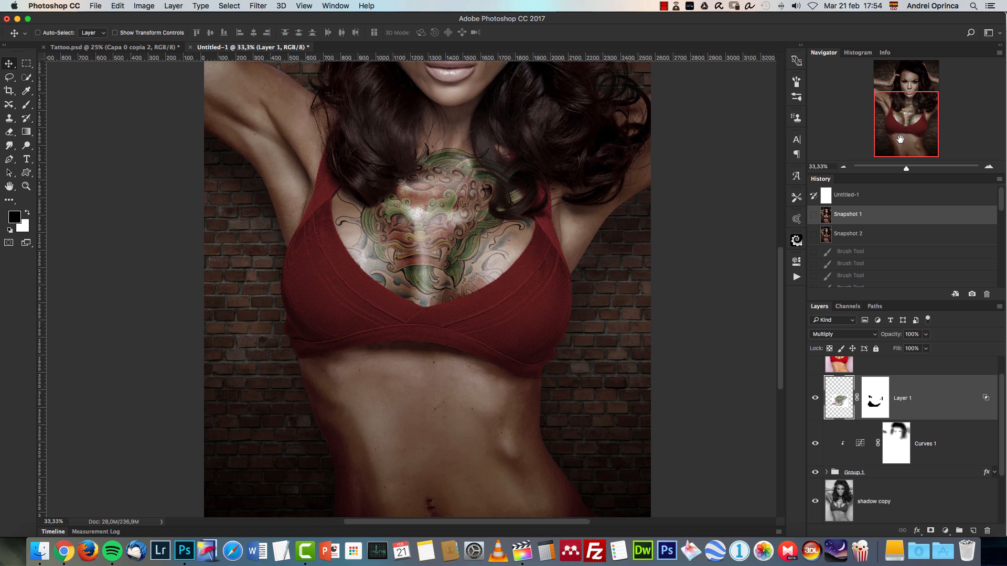
- Open dragon-koi-fish-color-tattoo-design.jpg and paint out the artist's signature below the fish with the background white
key(super+o)
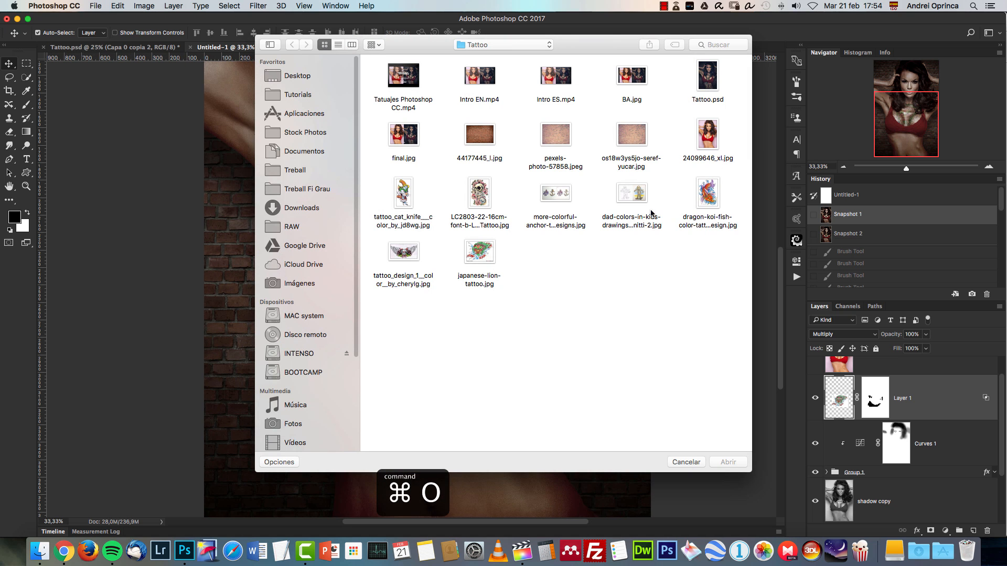
click(716, 202)
click(728, 463)
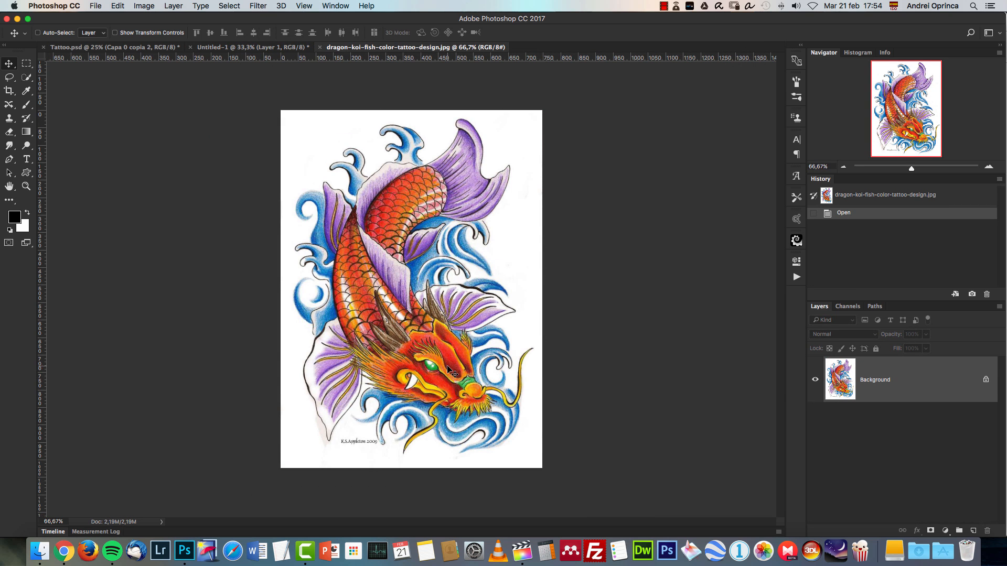
key(b)
alt+click(360, 457)
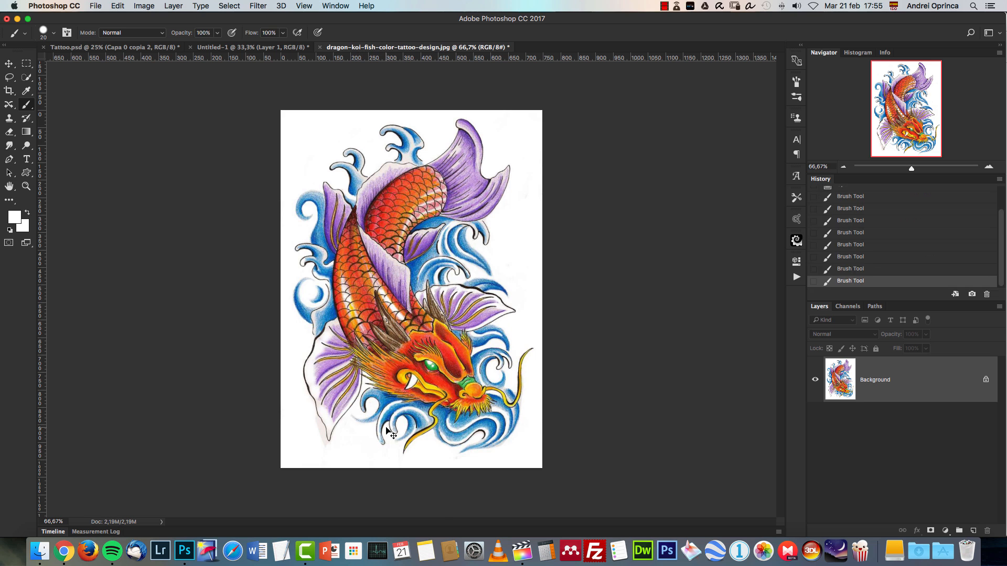
- Cut the whole koi image, close its file without saving and paste it into the Untitled-1 composite above Layer 1
key(super+a)
key(super+x)
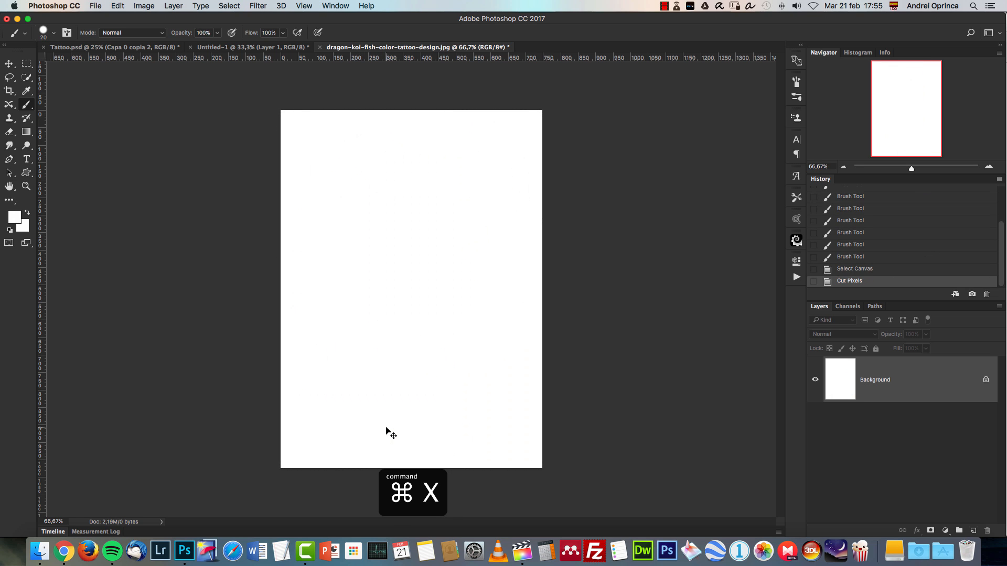
key(super+w)
click(467, 190)
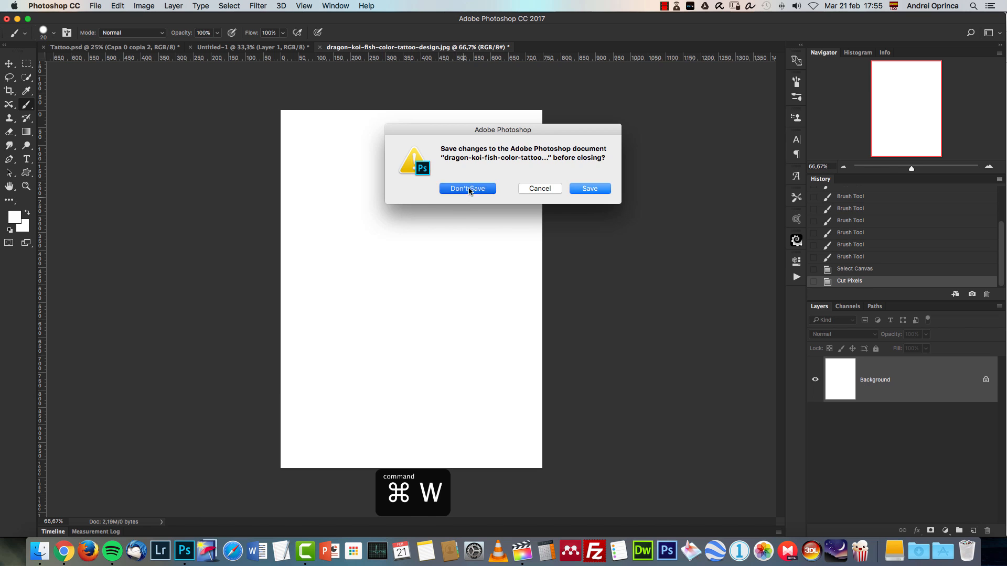
key(super+v)
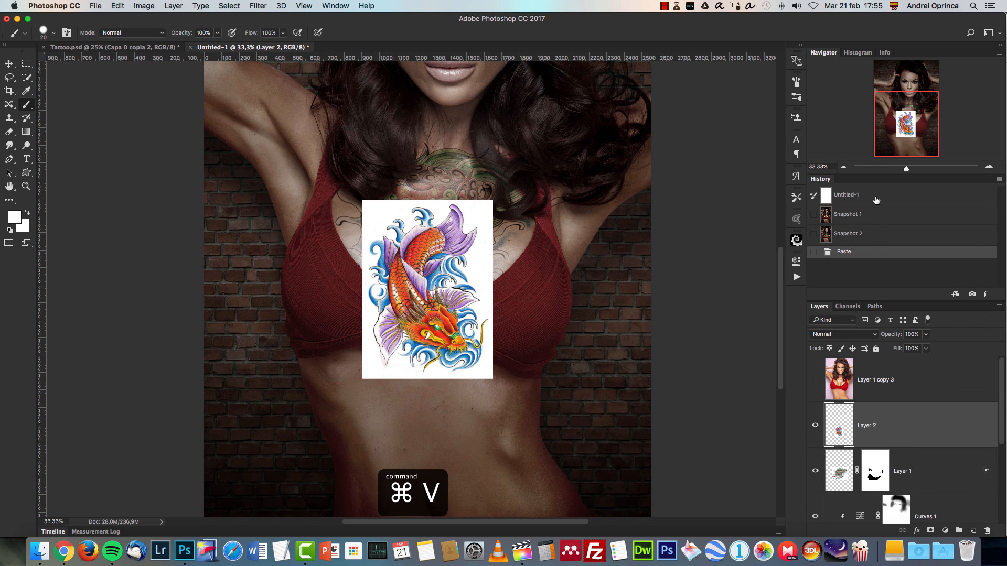
- Scale the pasted koi layer to about 137%, rotate it about -9° and place it over the woman's waist below the red top
click(842, 167)
key(super+t)
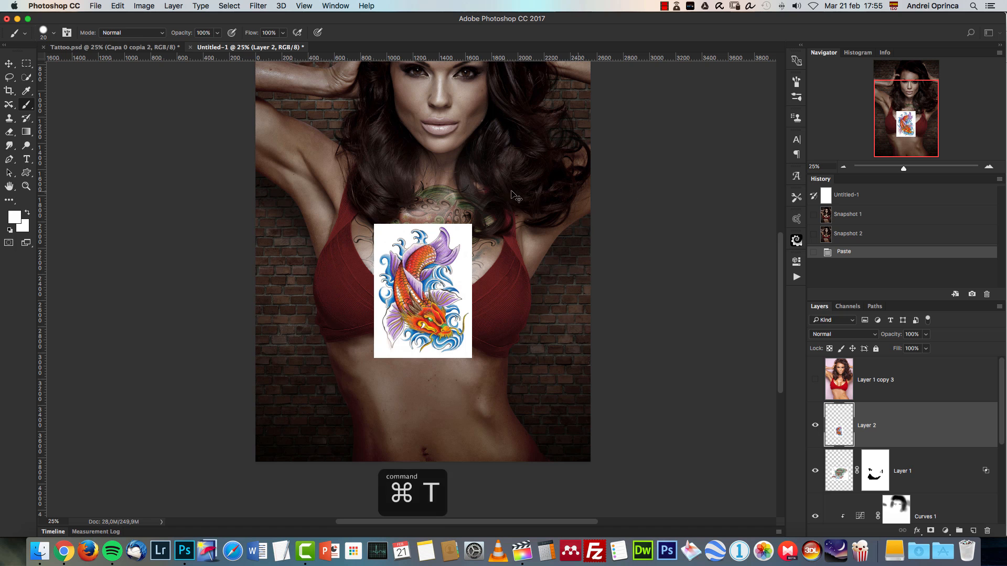
drag(477, 219, 501, 184)
drag(428, 260, 402, 362)
drag(475, 288, 462, 306)
drag(420, 340, 402, 365)
drag(462, 318, 462, 286)
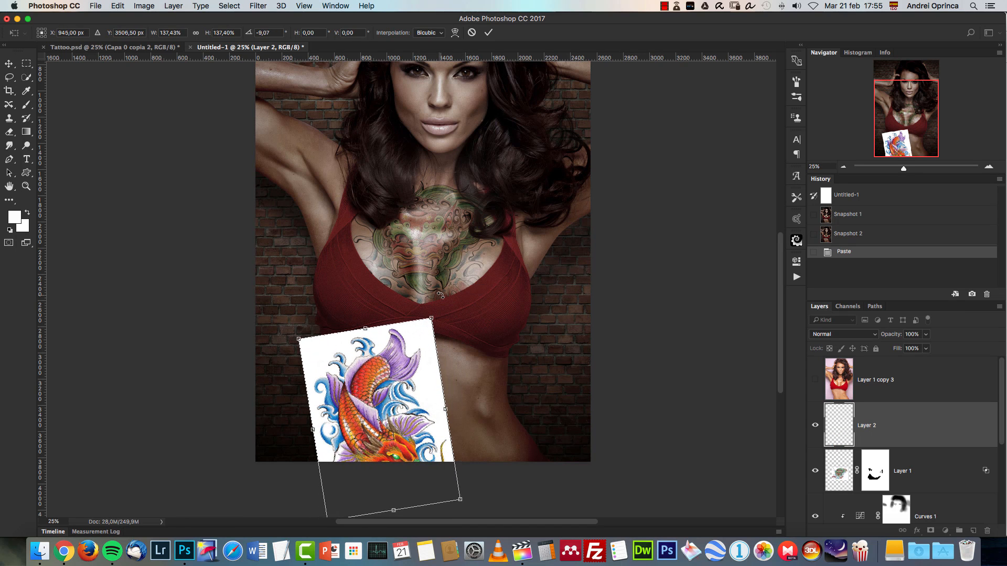
key(Return)
- Load the body layer's mask in Group 1 as a selection and add it as a layer mask on the koi layer
key(b)
drag(1002, 372, 996, 424)
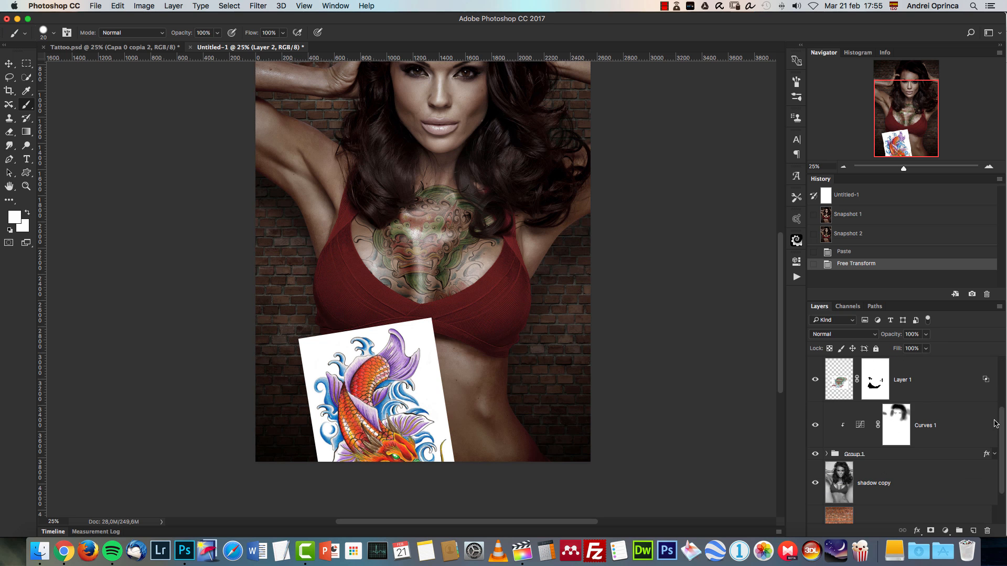
scroll(838, 430, down, 2)
scroll(839, 433, up, 2)
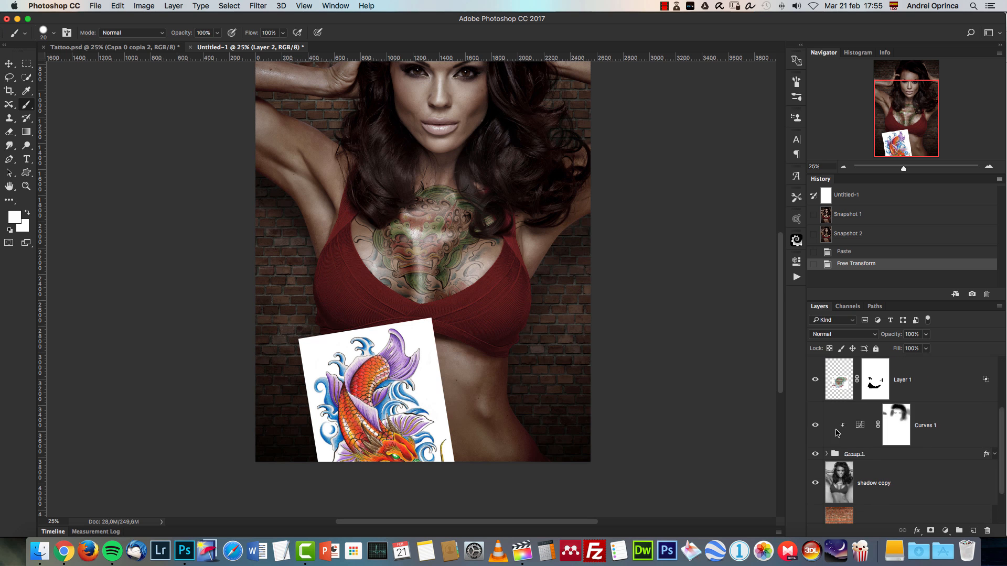
click(827, 454)
super+click(897, 485)
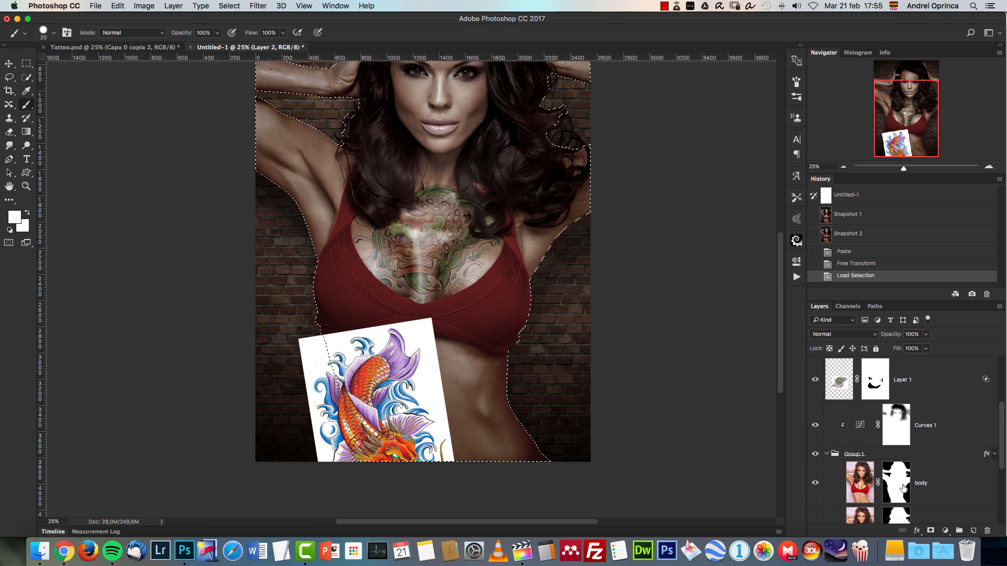
drag(1002, 431, 1002, 384)
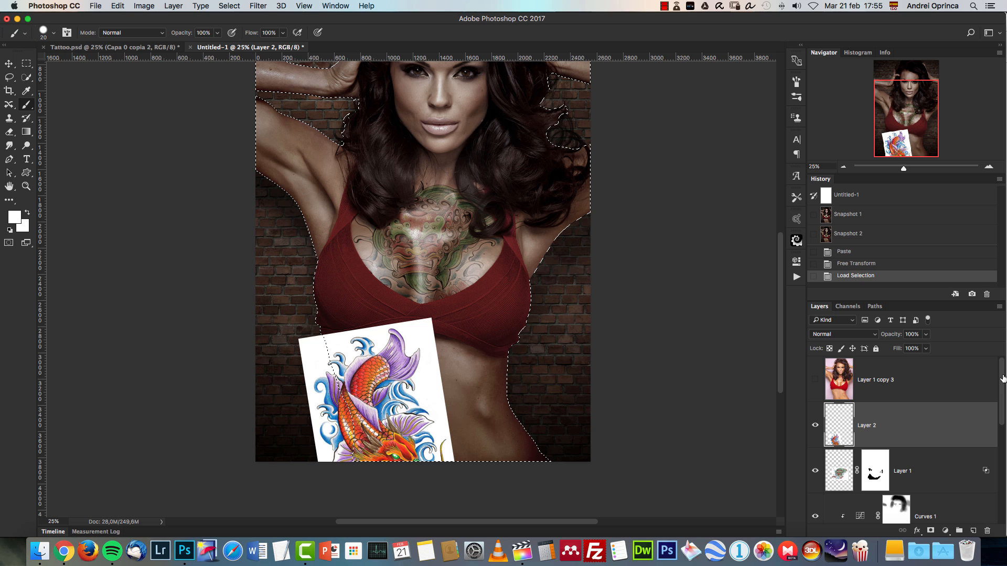
click(931, 531)
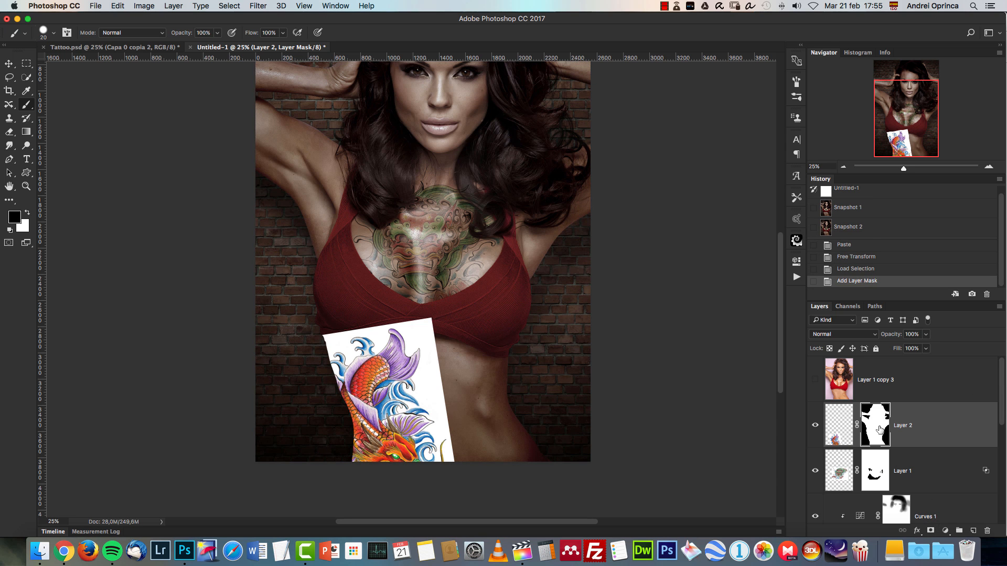
- Unlink Layer 2's mask and move only the koi image until it sits along the side of the waist
click(857, 425)
click(840, 434)
key(v)
drag(420, 400, 461, 367)
click(857, 425)
click(857, 425)
drag(396, 360, 344, 360)
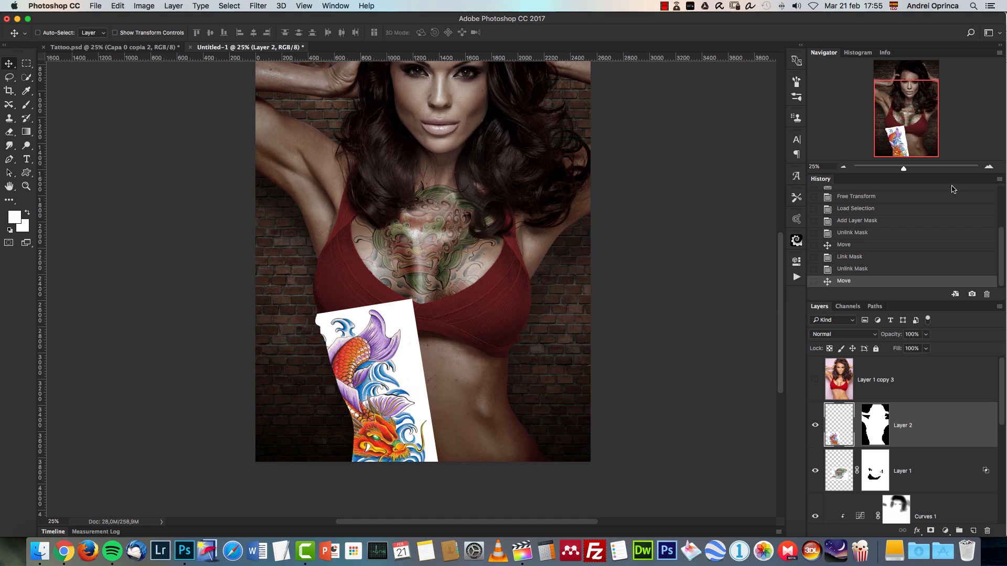
- Warp the koi image so its edges curve inward with the waistline and its upper edge follows the red top's hem
click(989, 167)
drag(466, 377, 506, 243)
key(super+t)
right_click(418, 232)
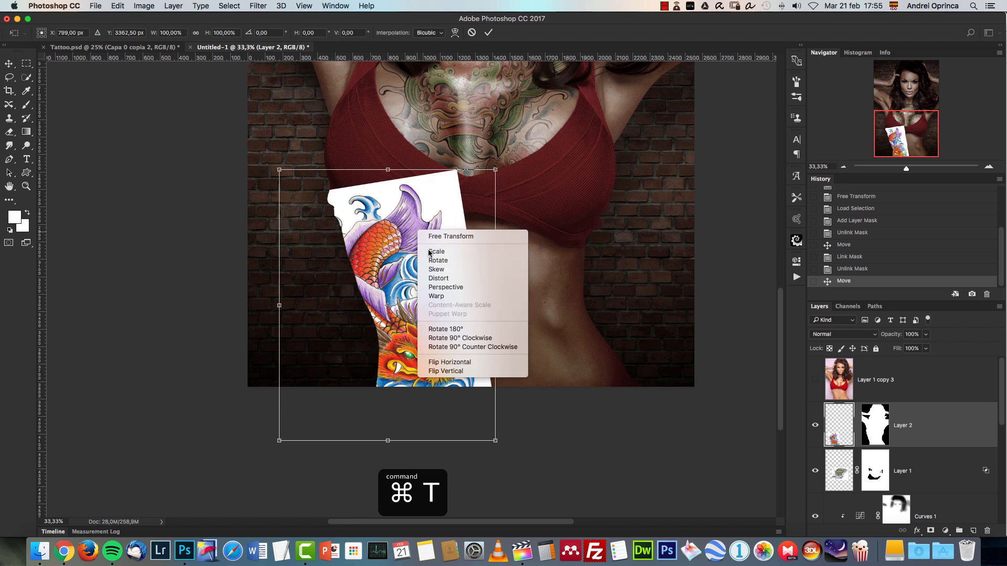
click(446, 296)
drag(469, 299, 445, 304)
drag(385, 187, 397, 205)
drag(303, 435, 322, 430)
drag(478, 439, 495, 433)
drag(476, 346, 464, 346)
drag(435, 304, 430, 304)
drag(306, 330, 336, 328)
drag(372, 203, 368, 209)
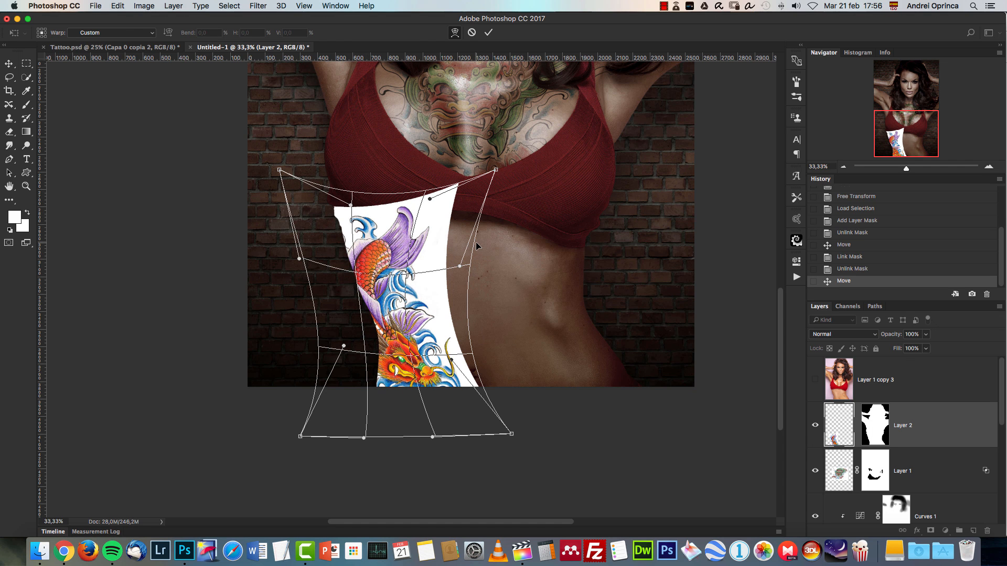
key(Return)
- Set the koi layer to Multiply and paint its mask black where the tail and waves overlap the red top
click(846, 336)
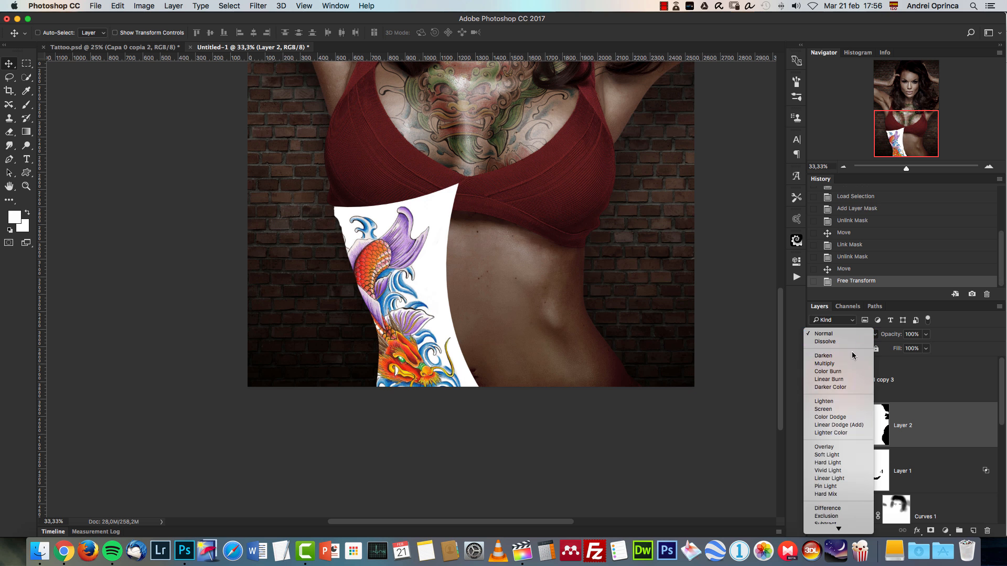
click(831, 364)
key(super+1)
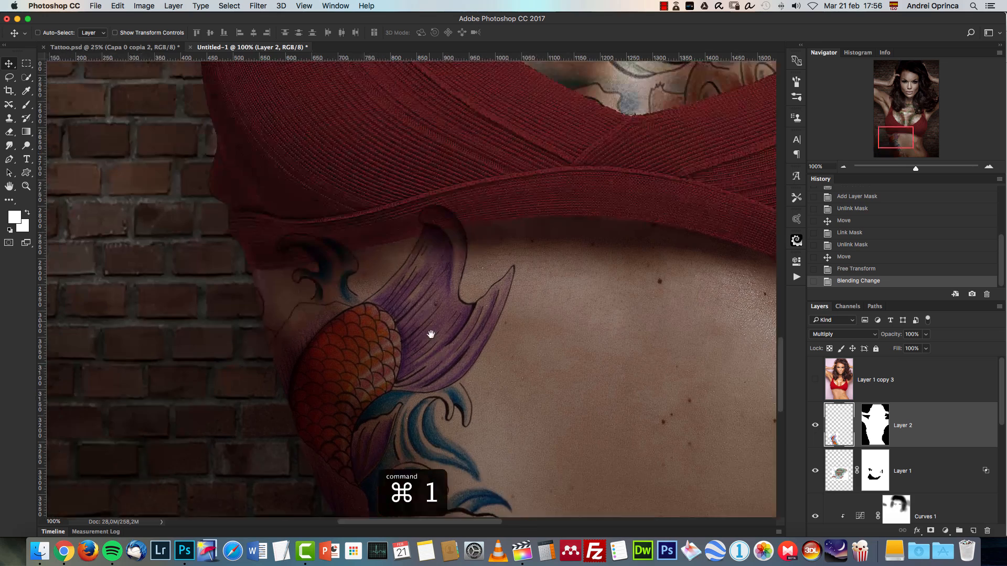
drag(431, 334, 436, 359)
click(872, 420)
key(b)
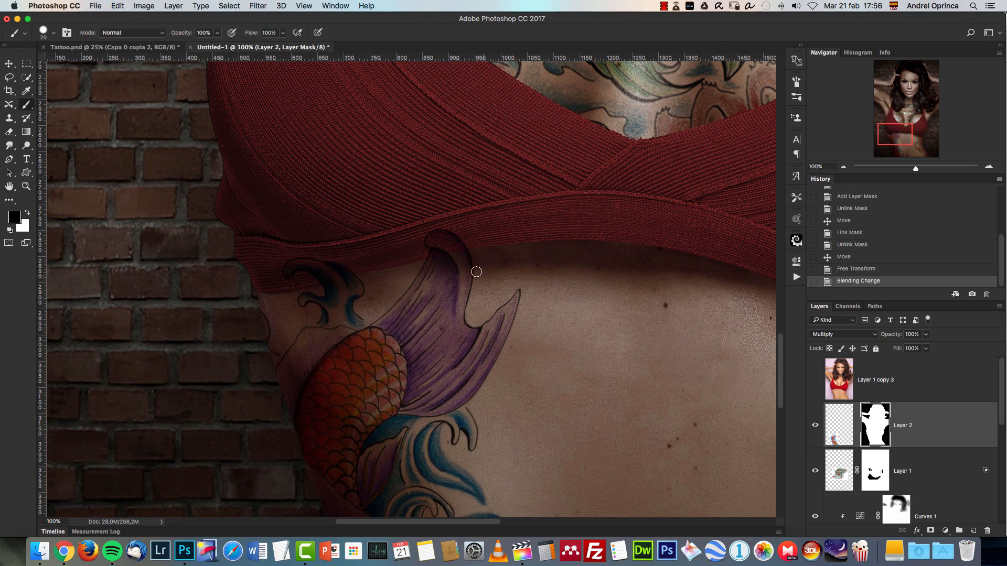
key(])
mouse_move(440, 234)
mouse_down()
mouse_move(416, 241)
mouse_move(465, 236)
mouse_move(426, 248)
mouse_move(461, 233)
mouse_up()
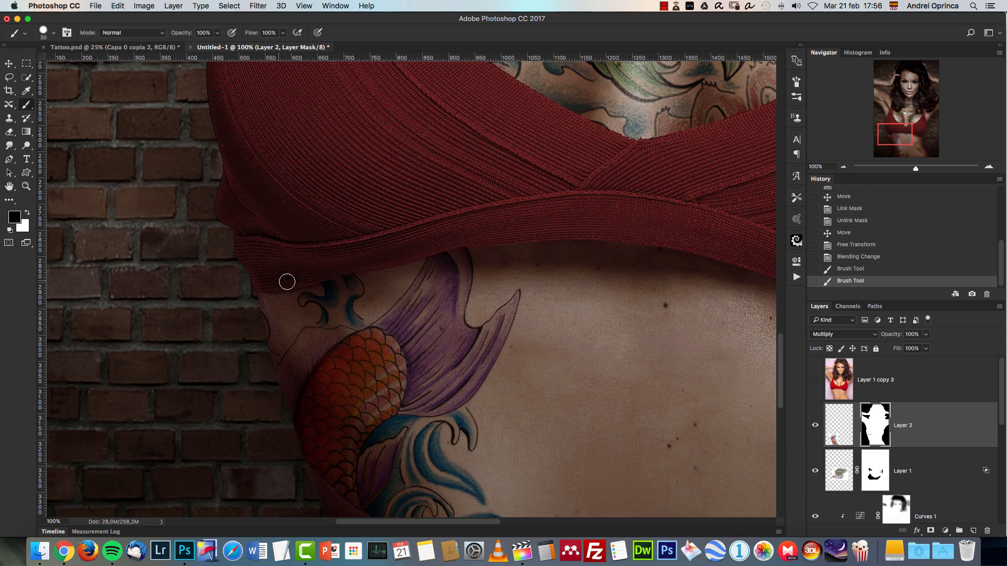
- Reduce the koi image's saturation to -34 with Hue/Saturation
drag(530, 404, 483, 163)
drag(553, 347, 506, 316)
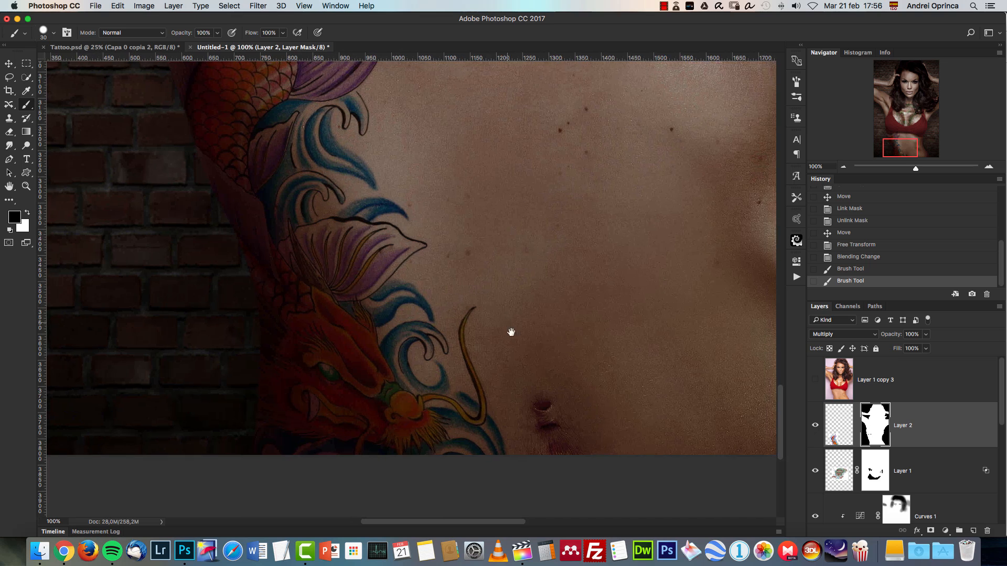
key(super+1)
drag(506, 259, 541, 308)
click(838, 426)
key(super+u)
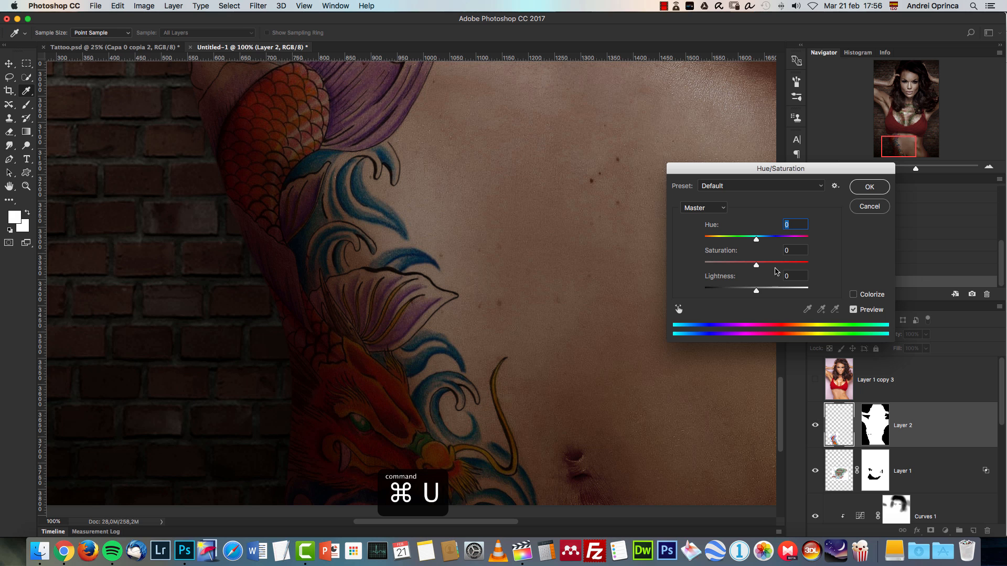
drag(756, 266, 734, 268)
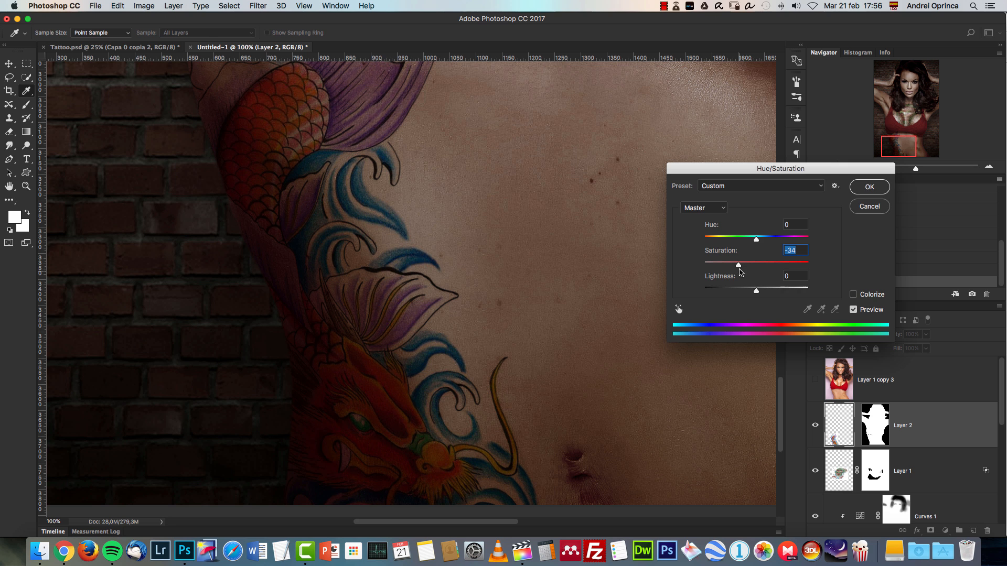
click(869, 186)
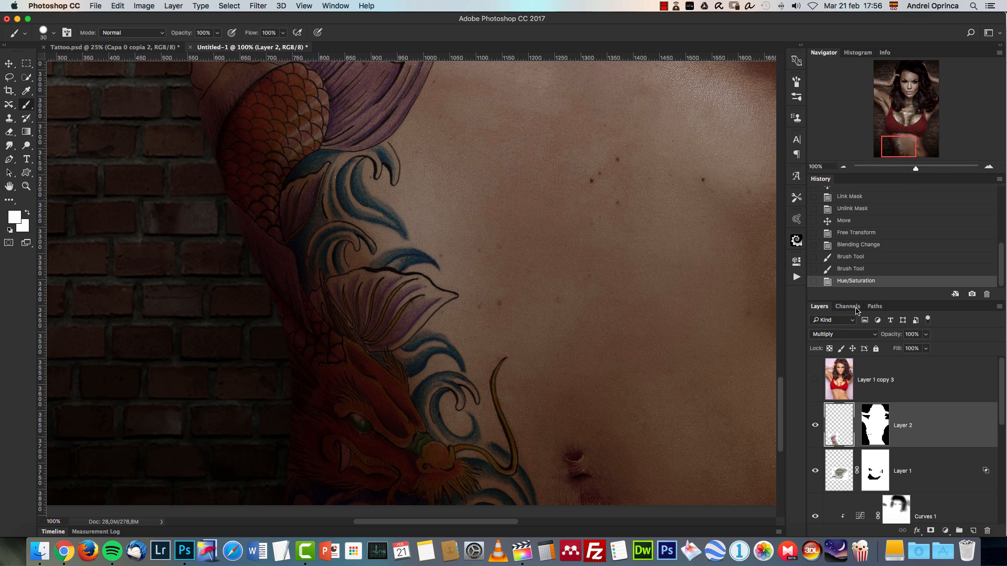
- Split and adjust Layer 2's Blend If sliders for the underlying layer to fade the koi tattoo into the skin tones
double_click(959, 424)
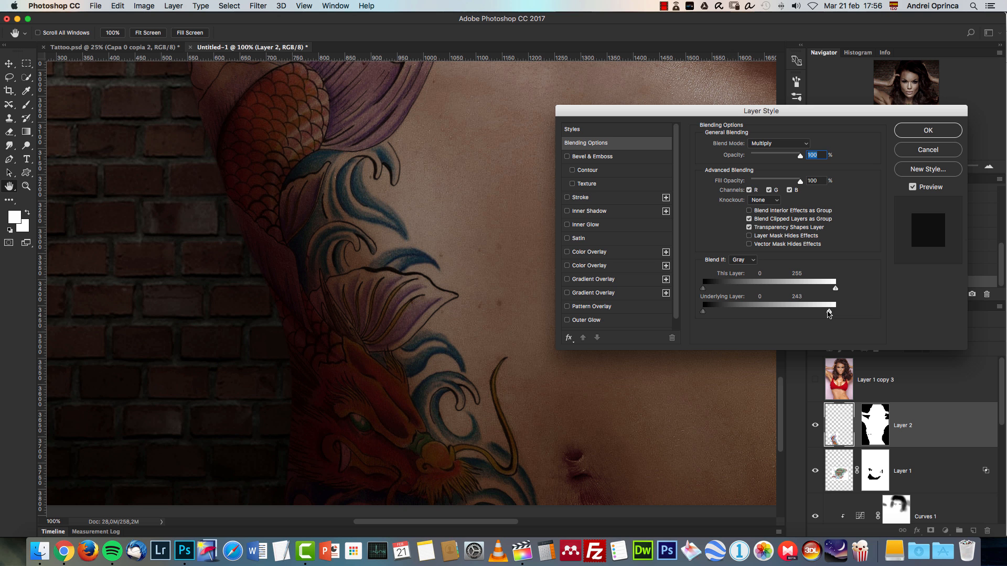
drag(829, 313, 728, 311)
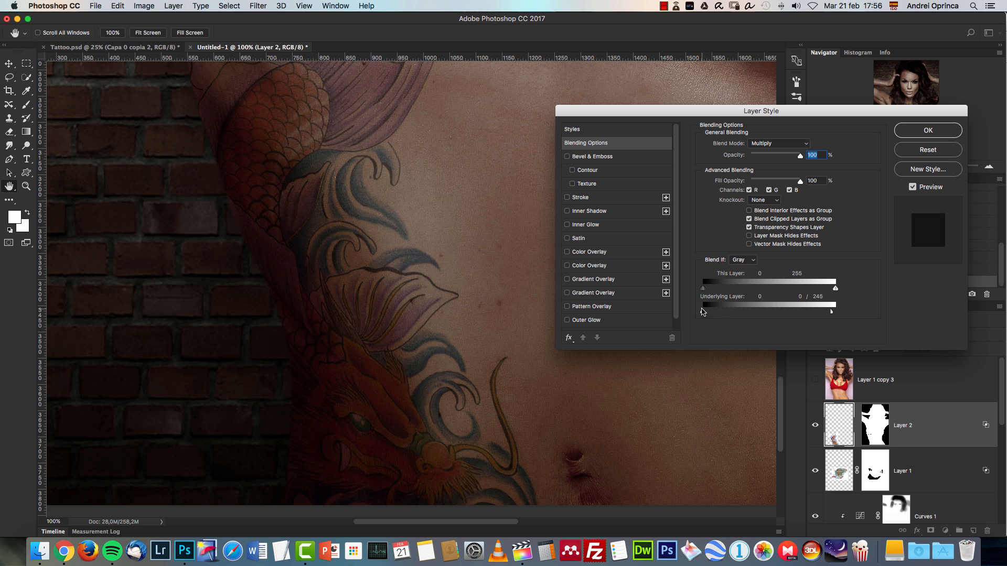
mouse_move(727, 315)
mouse_down()
mouse_move(782, 310)
mouse_move(707, 315)
mouse_up()
drag(772, 313, 722, 314)
key(Return)
- Open the skull-and-roses tattoo image whose file name starts with LC2803-22-16cm from the Tattoo folder
click(843, 167)
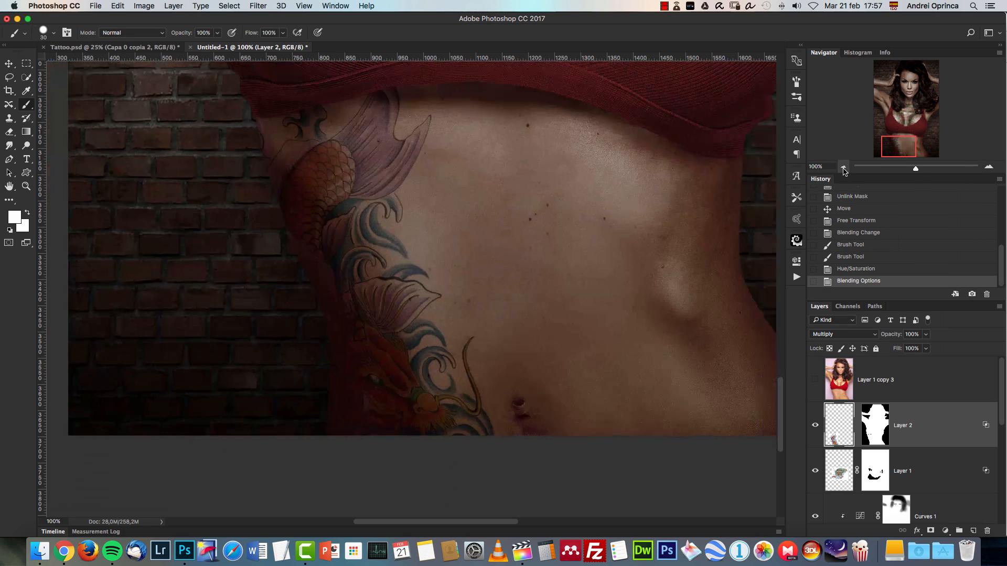
click(845, 167)
scroll(562, 310, up, 3)
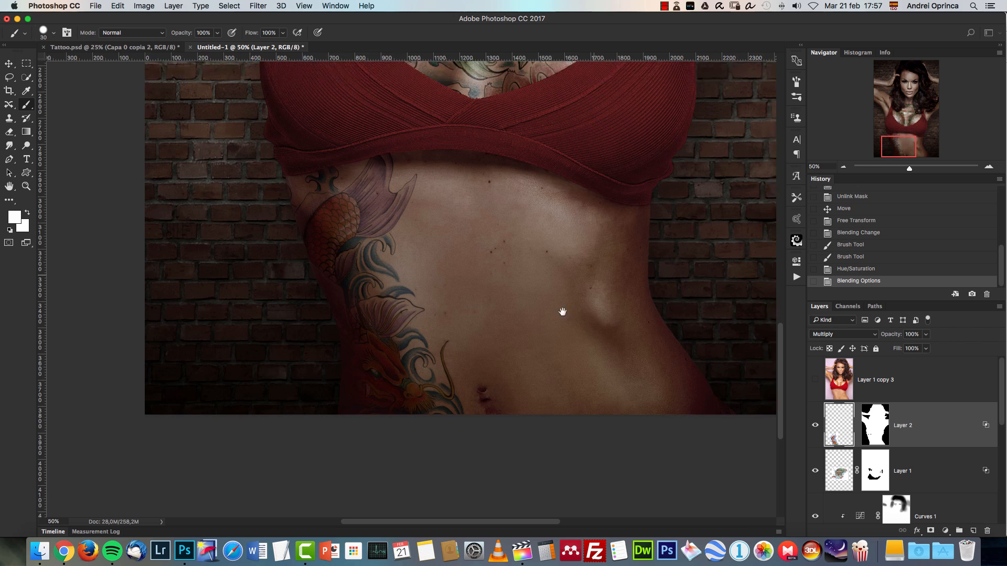
key(super+o)
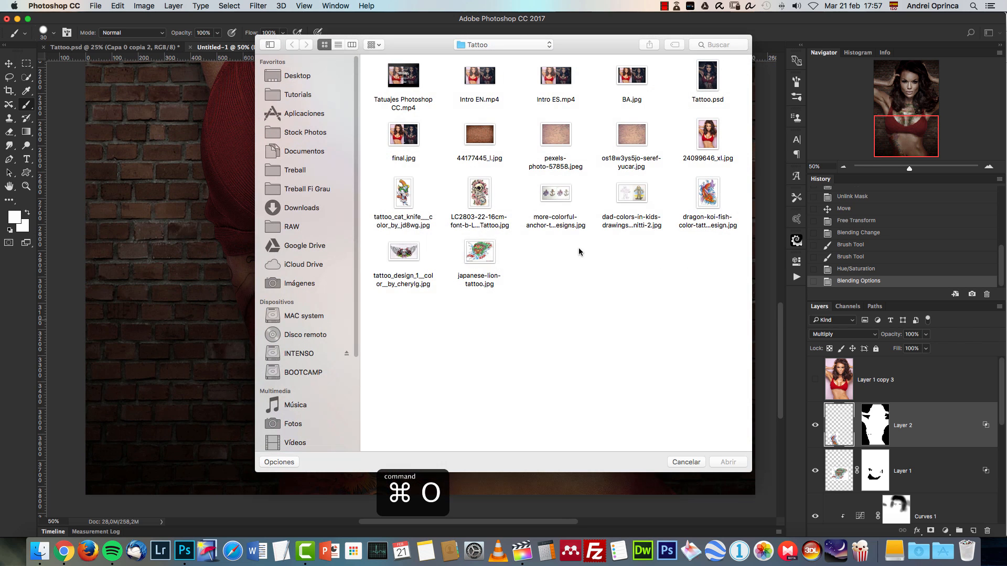
click(490, 202)
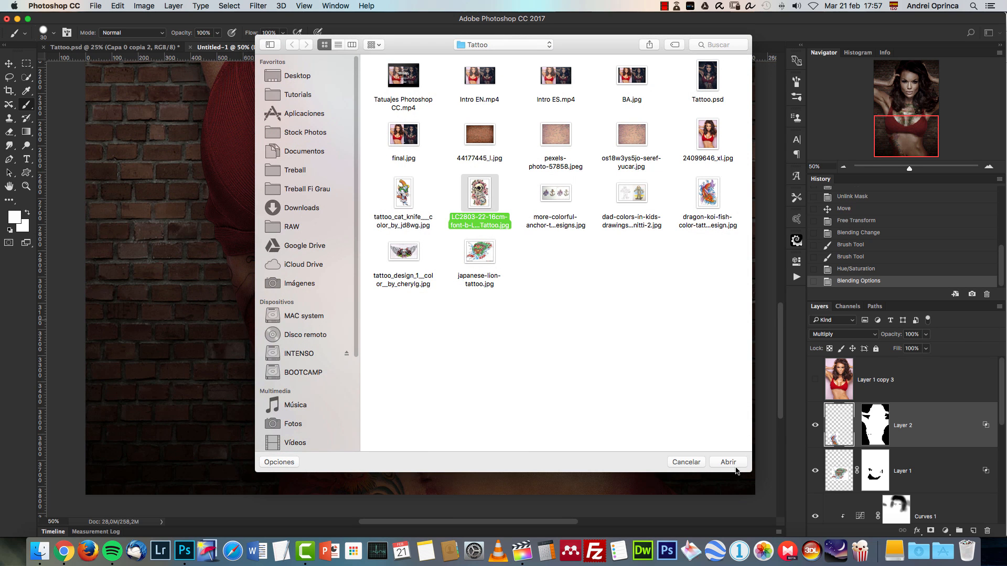
click(728, 462)
- Cut the whole skull image, close its file without saving and paste it into the Untitled-1 composite above the koi layer
key(super+a)
key(super+x)
key(super+w)
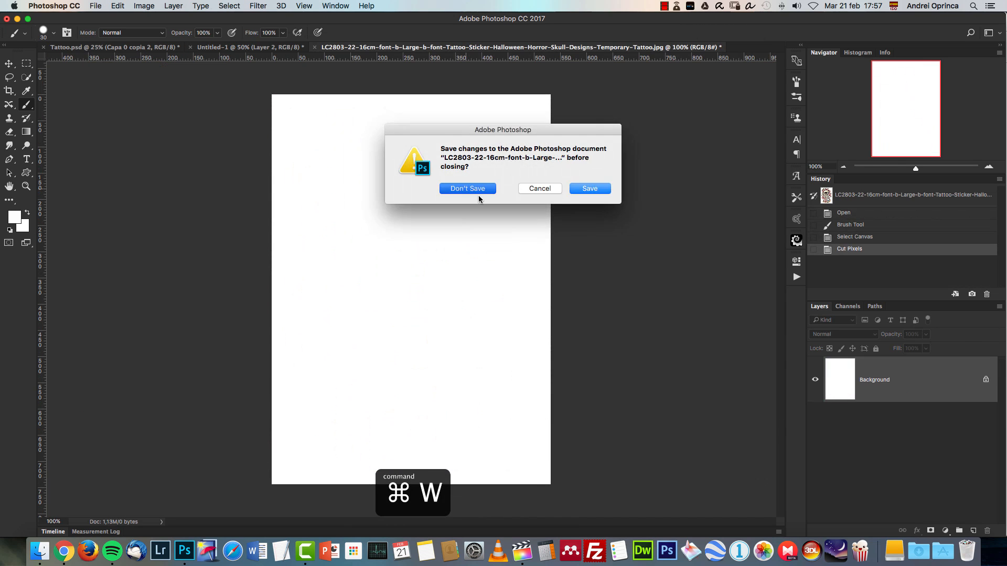
click(479, 193)
key(super+v)
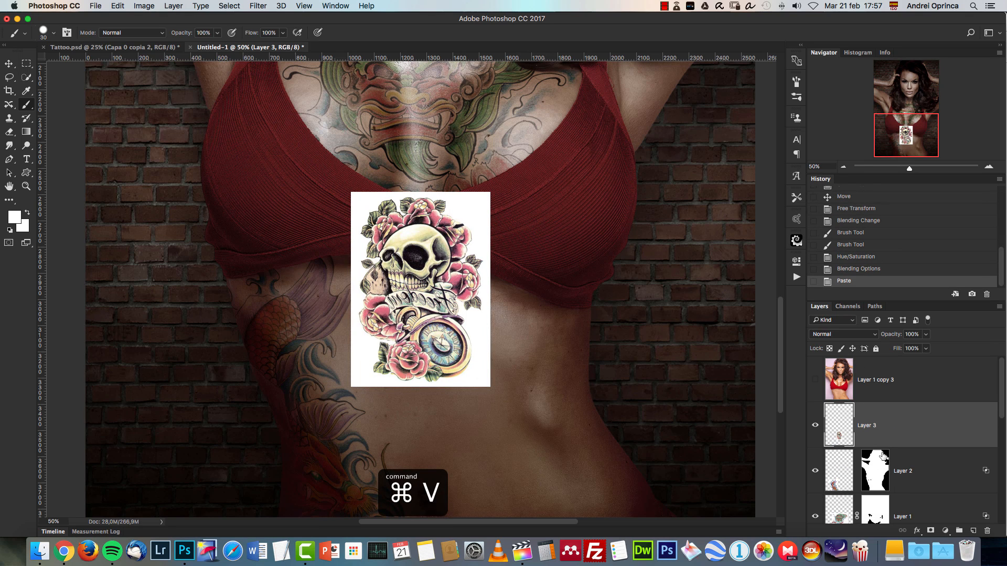
- Free-transform the pasted skull image and place it over the side of the woman's waist opposite the koi tattoo
click(845, 168)
click(845, 168)
key(super+t)
drag(449, 242, 486, 192)
drag(504, 200, 486, 185)
drag(425, 254, 505, 317)
key(Return)
- Set Layer 3 to Multiply and give it an unlinked layer mask made from the loaded selection of a lower layer
click(868, 335)
click(841, 366)
scroll(886, 461, down, 5)
super+click(894, 472)
click(930, 531)
click(857, 426)
- Reposition the skull tattoo and warp it to follow the curve of the woman's waist and hip
key(v)
key(super+t)
right_click(479, 293)
click(504, 357)
drag(578, 252, 566, 260)
drag(404, 401, 434, 391)
drag(461, 472, 476, 483)
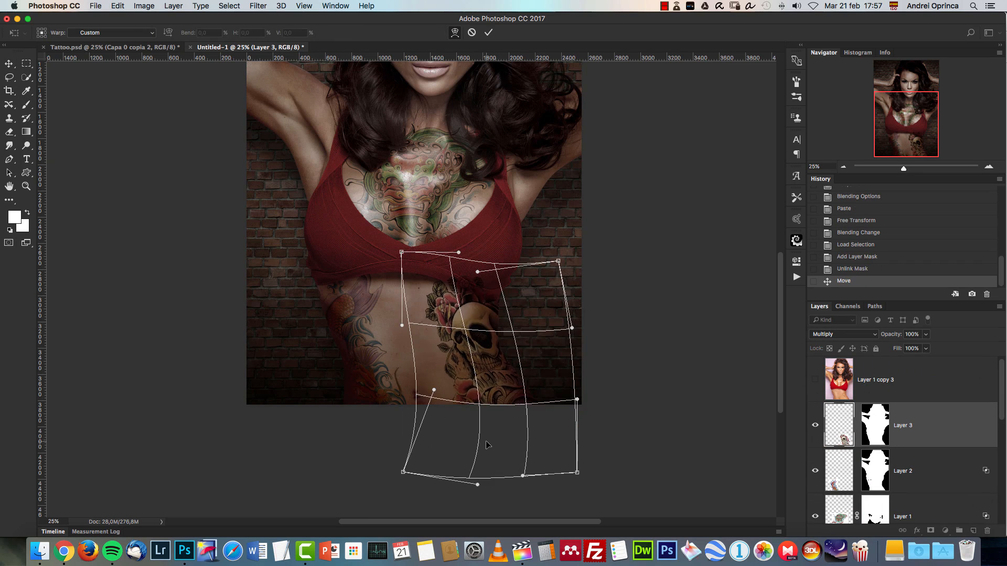
key(Return)
- Paint black and white on Layer 3's mask to clean up the skull tattoo along the top's hem and the waist edge
scroll(493, 297, up, 4)
click(876, 425)
key(b)
drag(326, 231, 407, 256)
mouse_move(419, 263)
mouse_down()
mouse_move(506, 299)
mouse_move(438, 232)
mouse_up()
key(x)
drag(318, 258, 476, 329)
drag(388, 279, 319, 226)
key(x)
drag(538, 316, 533, 402)
key(super+1)
key(super+1)
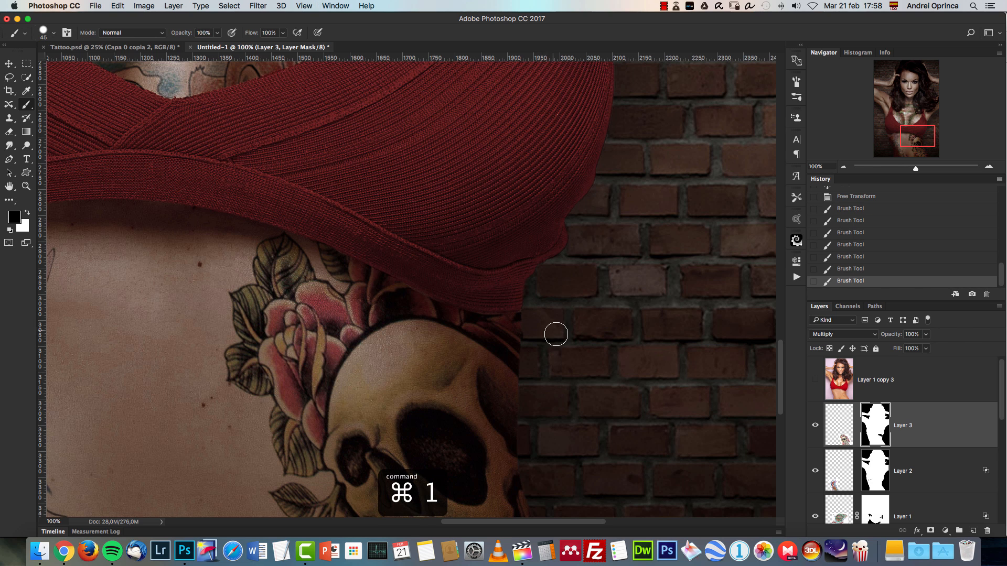
- Split Layer 3's Blend If white slider for the underlying layer to about 41 / 170
click(843, 167)
click(843, 167)
click(844, 167)
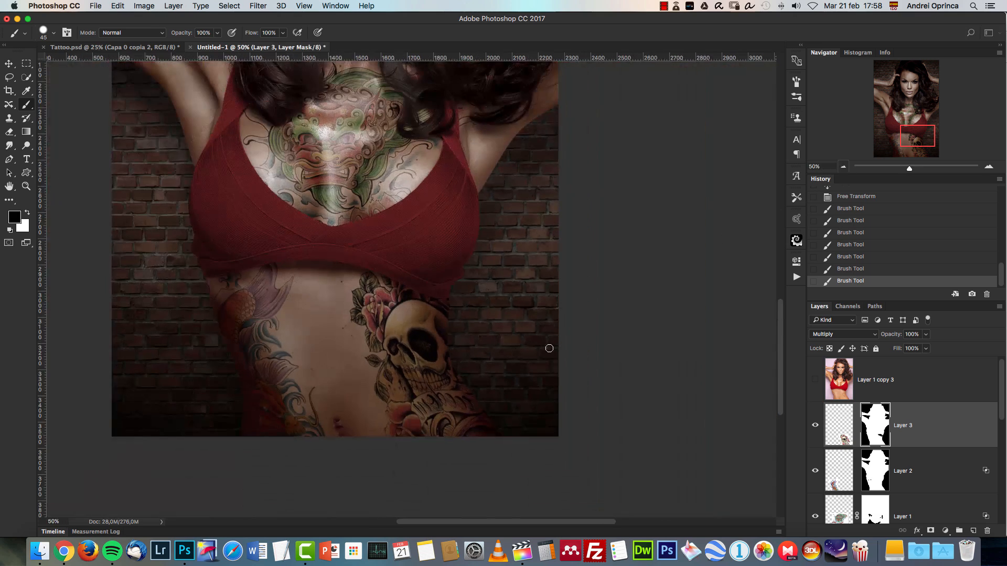
double_click(931, 404)
drag(835, 312, 726, 310)
drag(822, 312, 805, 313)
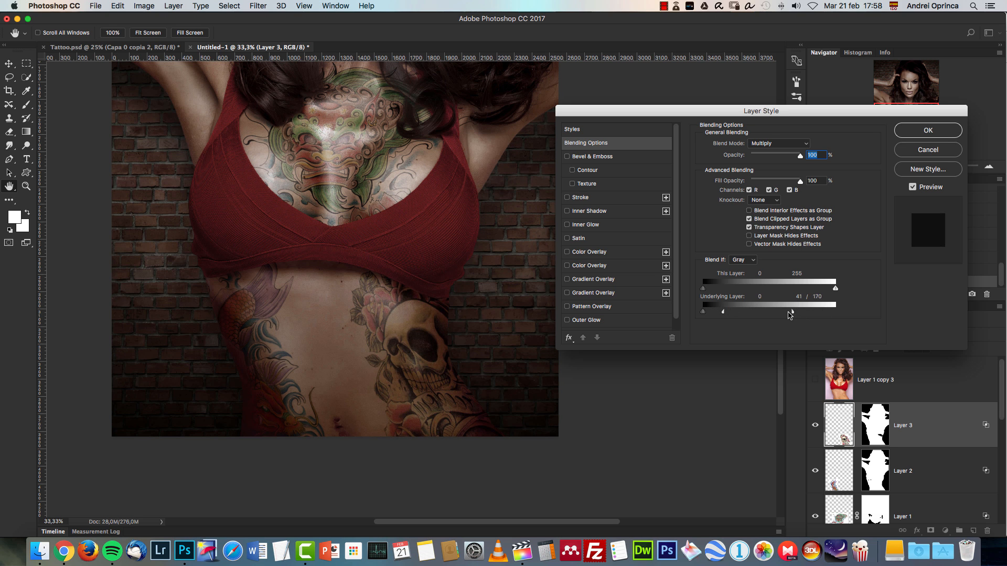
click(928, 130)
- Examine the blended skull tattoo up close and in the whole composite
key(super+1)
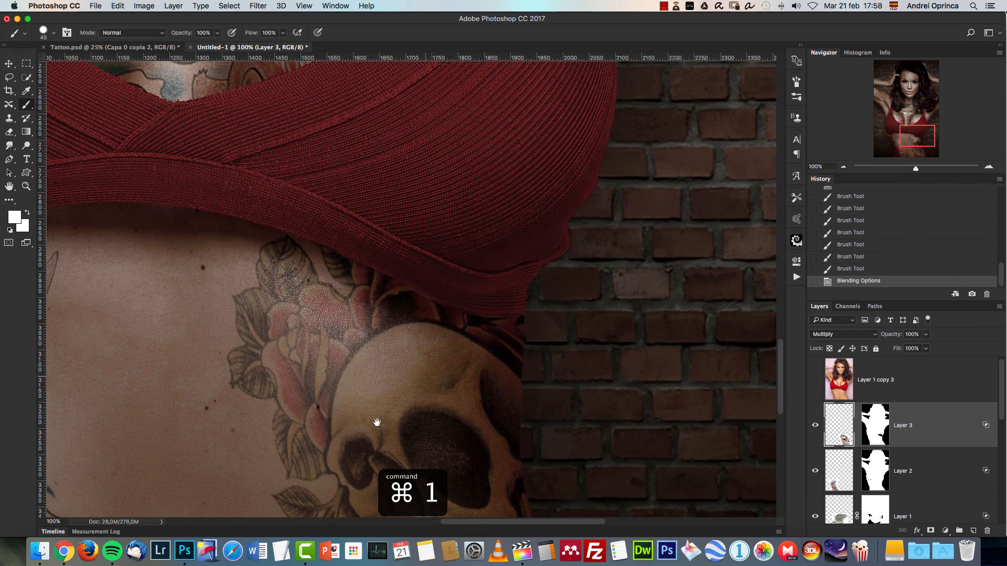
drag(377, 423, 503, 337)
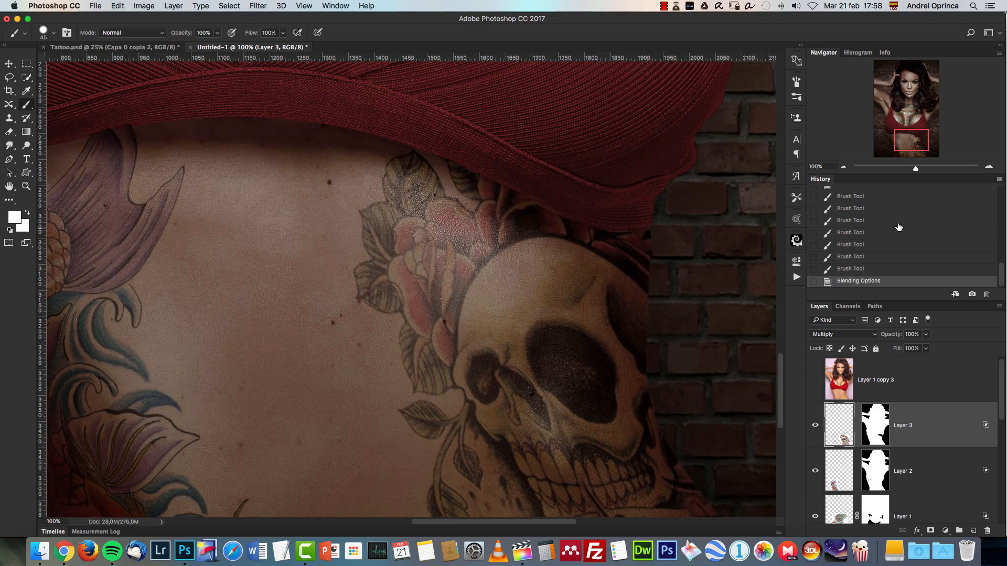
click(845, 167)
click(844, 166)
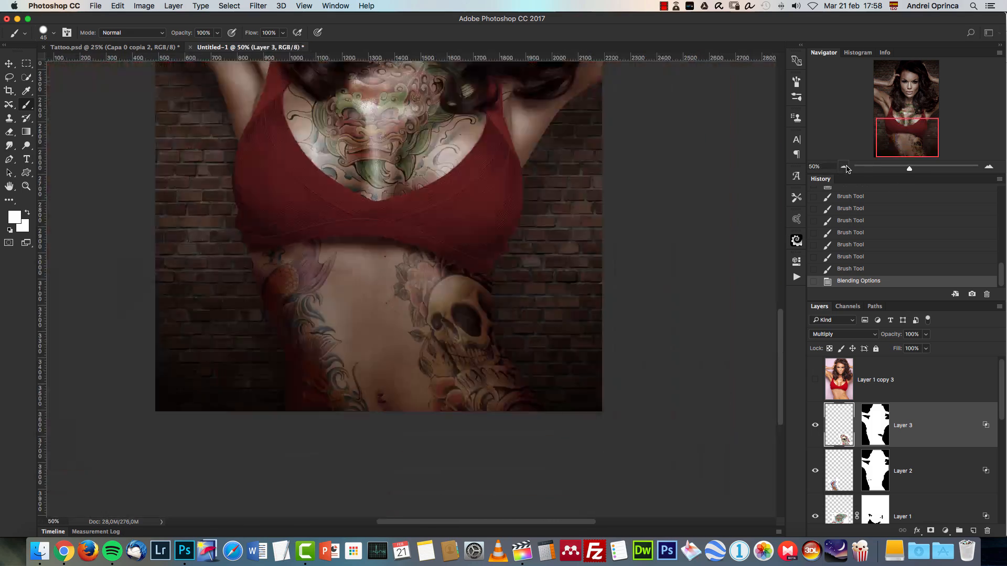
click(844, 167)
click(844, 167)
mouse_move(551, 170)
mouse_down()
mouse_move(558, 304)
mouse_move(553, 278)
mouse_up()
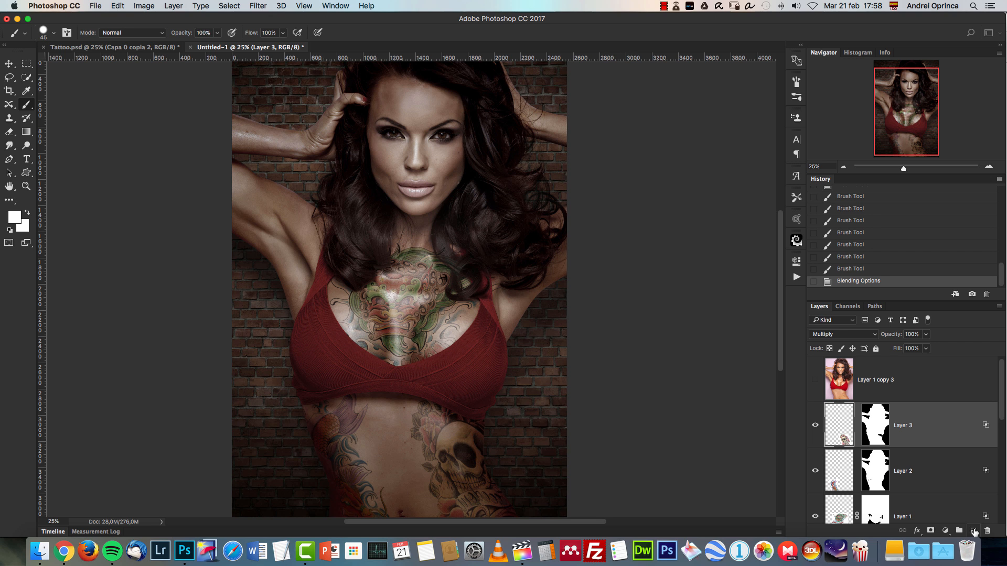
- Add a new empty layer and a Gradient Map adjustment with the Copper-Sepia preset above Layer 3
click(974, 532)
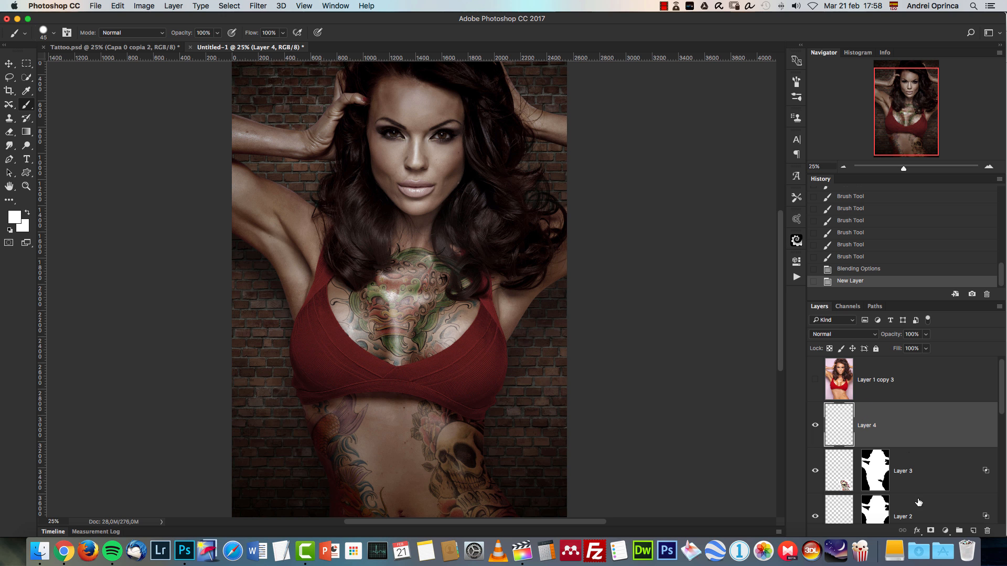
click(945, 530)
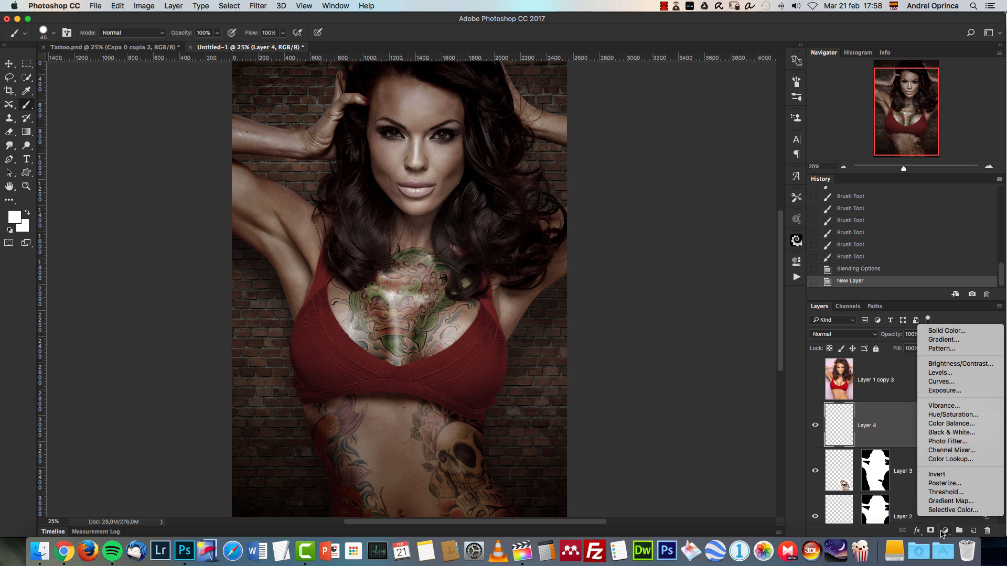
click(948, 501)
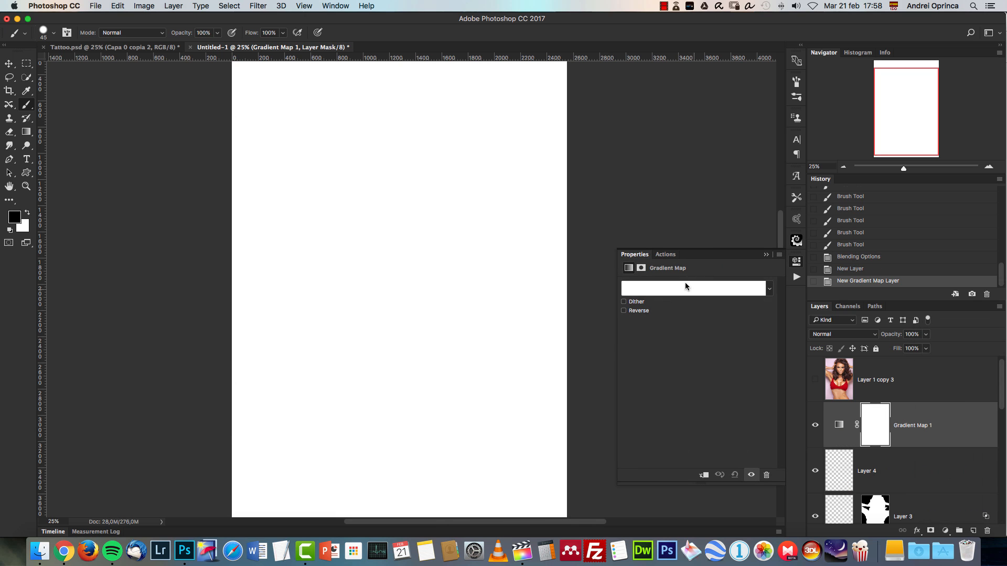
click(763, 288)
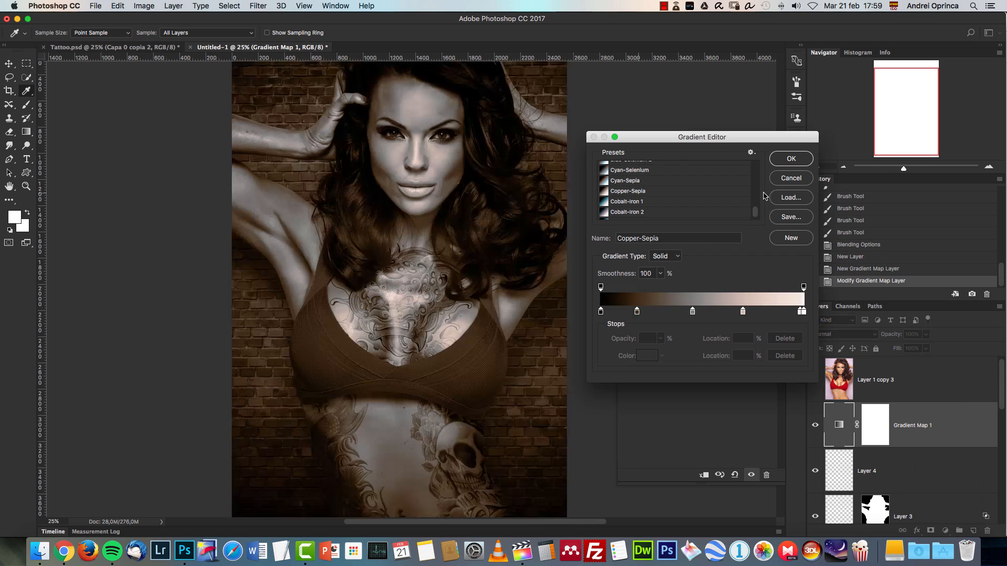
click(800, 162)
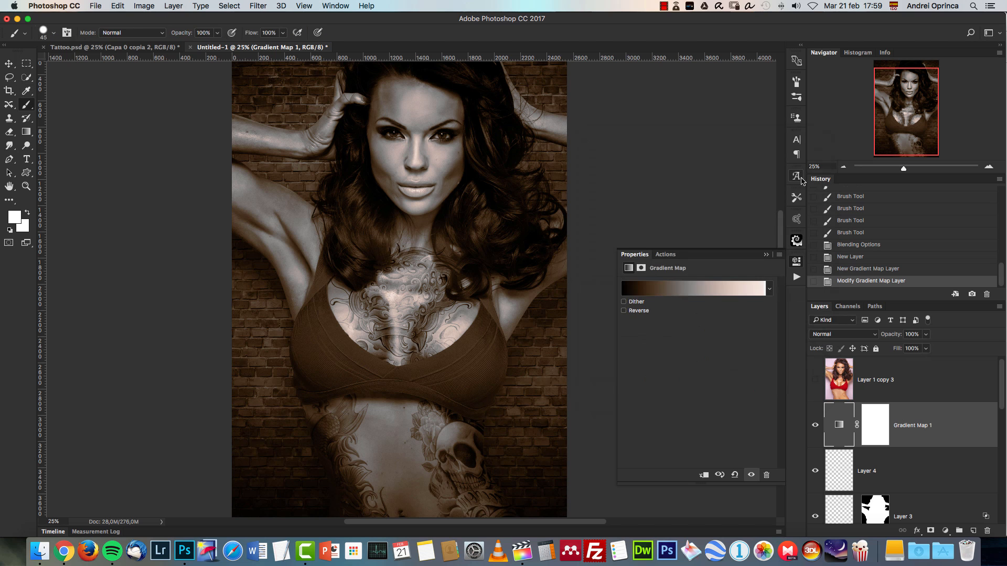
- Set Gradient Map 1 to Hue blending at 20% opacity and compare the image with and without it
click(857, 335)
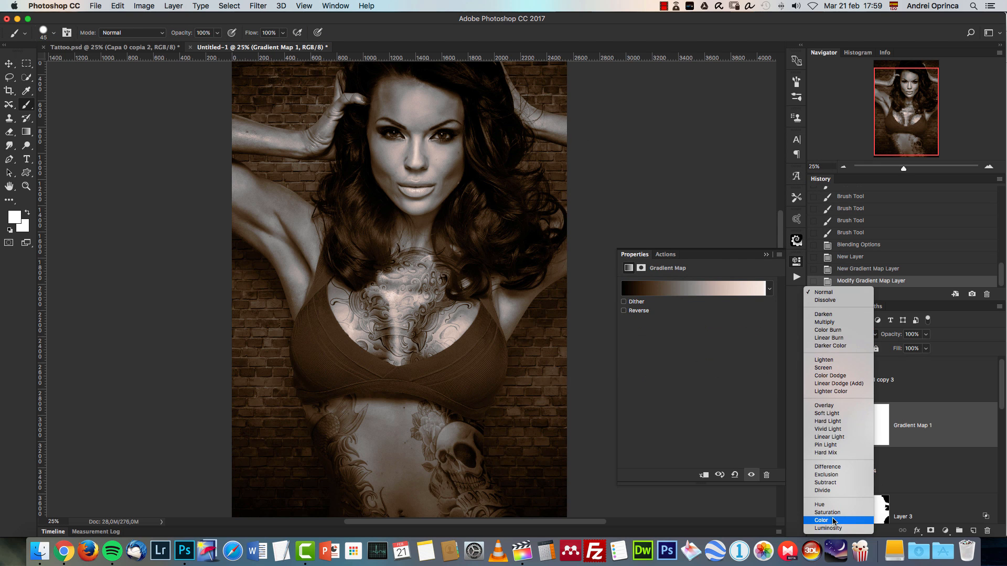
click(833, 505)
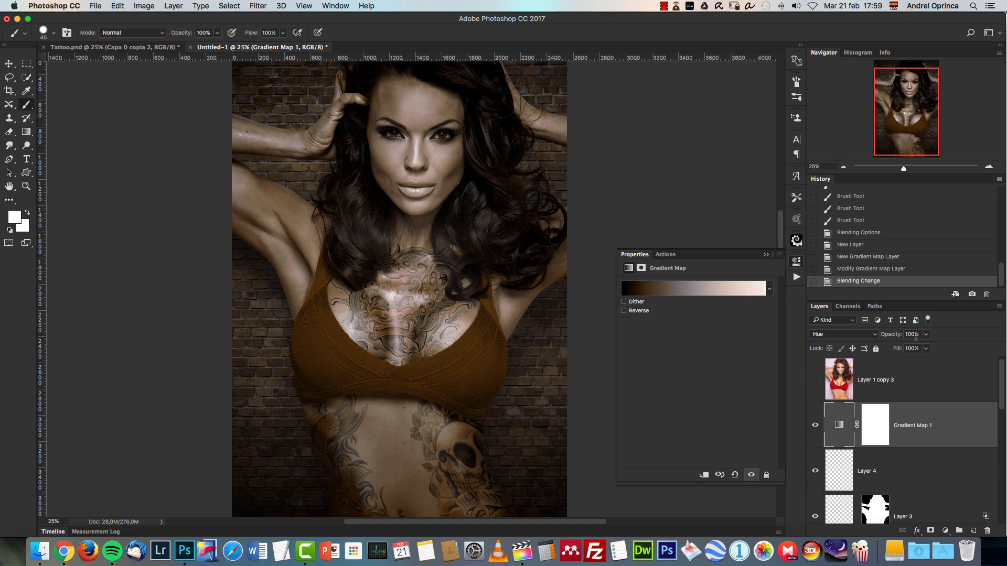
click(900, 334)
text(20)
key(Return)
click(815, 424)
click(817, 424)
click(816, 424)
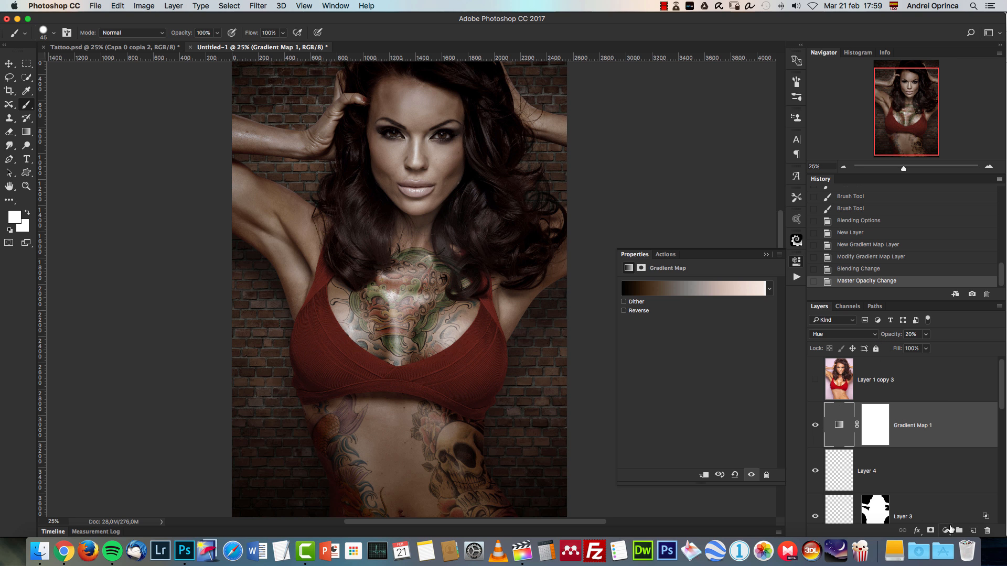
- Duplicate the Gradient Map layer and apply the Sepia-Cyan preset to the copy
key(super+j)
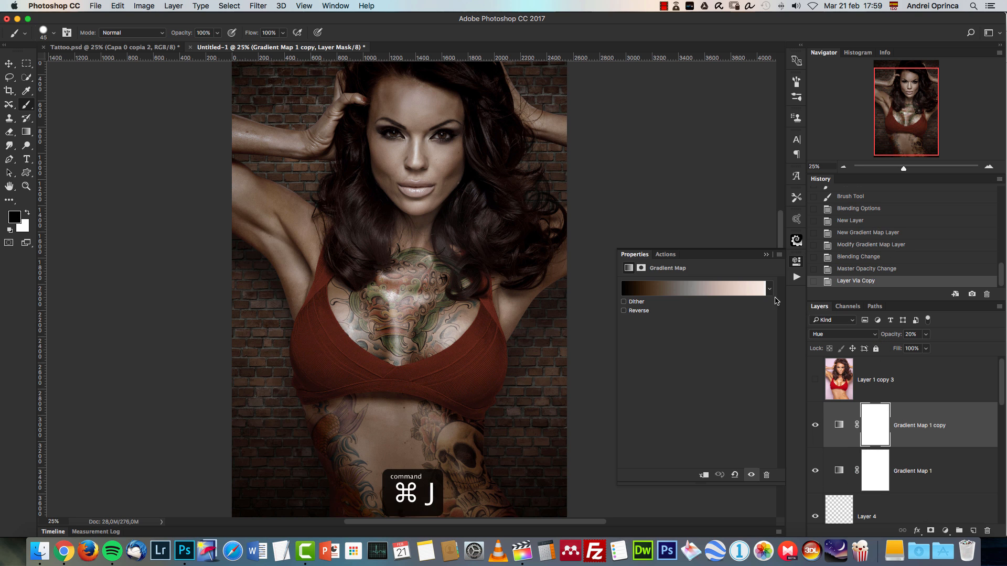
click(713, 291)
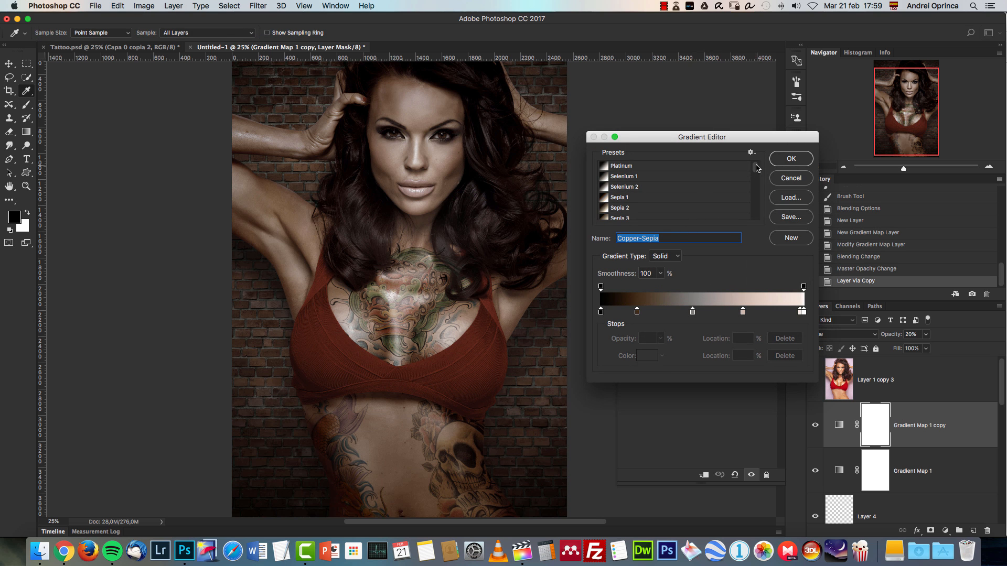
drag(757, 168, 756, 194)
click(633, 198)
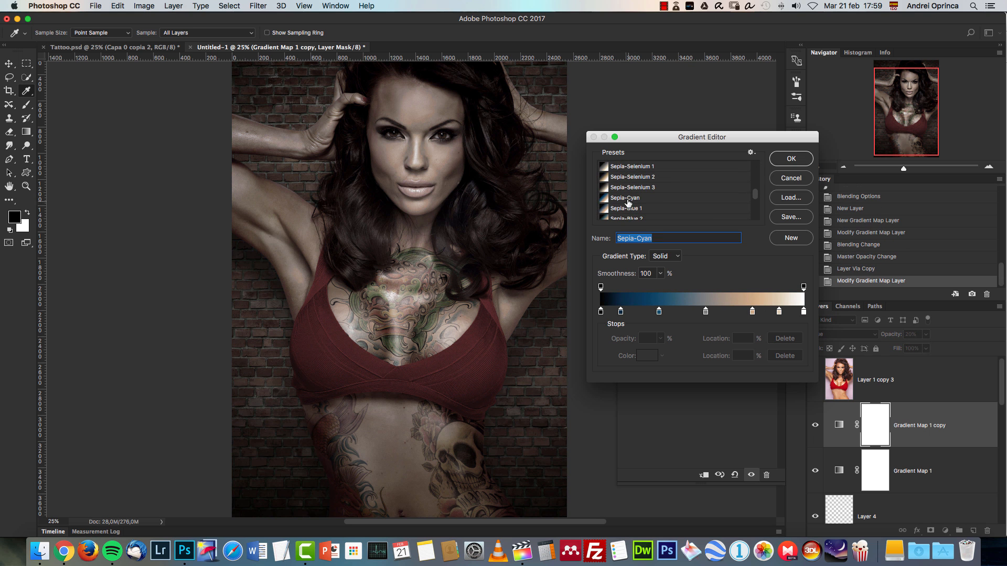
click(790, 157)
- Set the Gradient Map copy to Color blending and compare the image with and without it
click(837, 336)
click(827, 346)
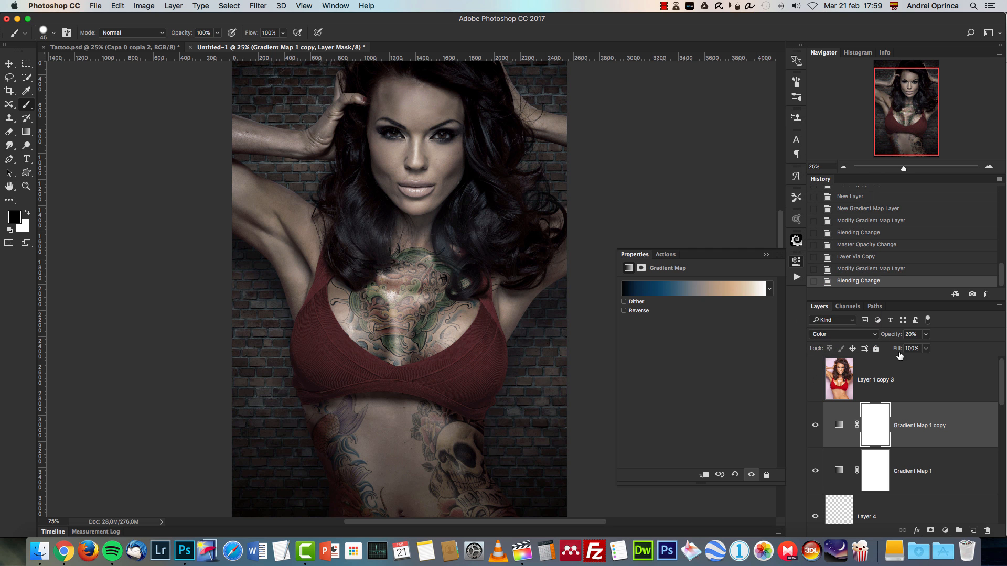
click(815, 425)
click(815, 425)
click(765, 254)
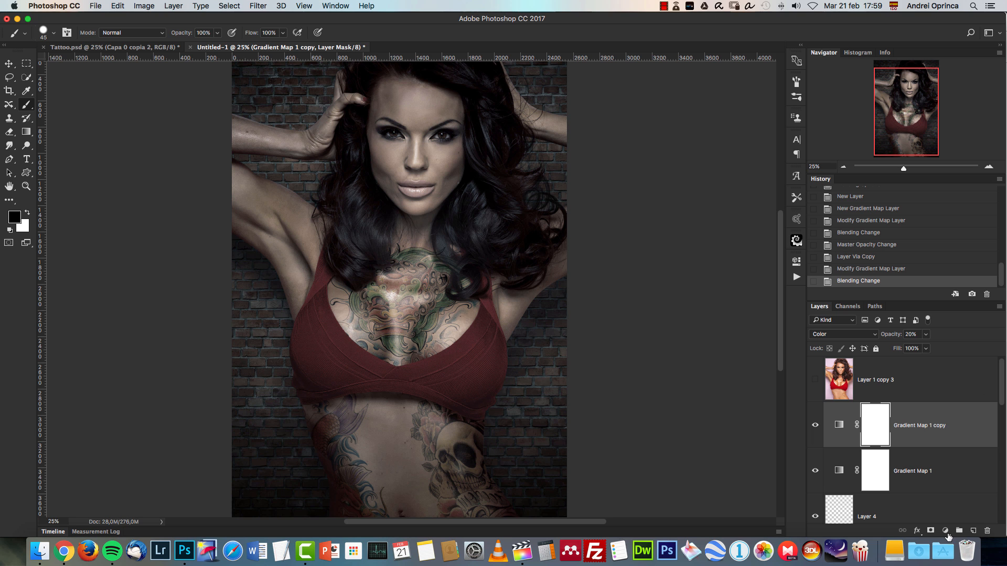
- Add an Exposure adjustment with an offset of 0,0036 and compare the image with and without it
click(945, 530)
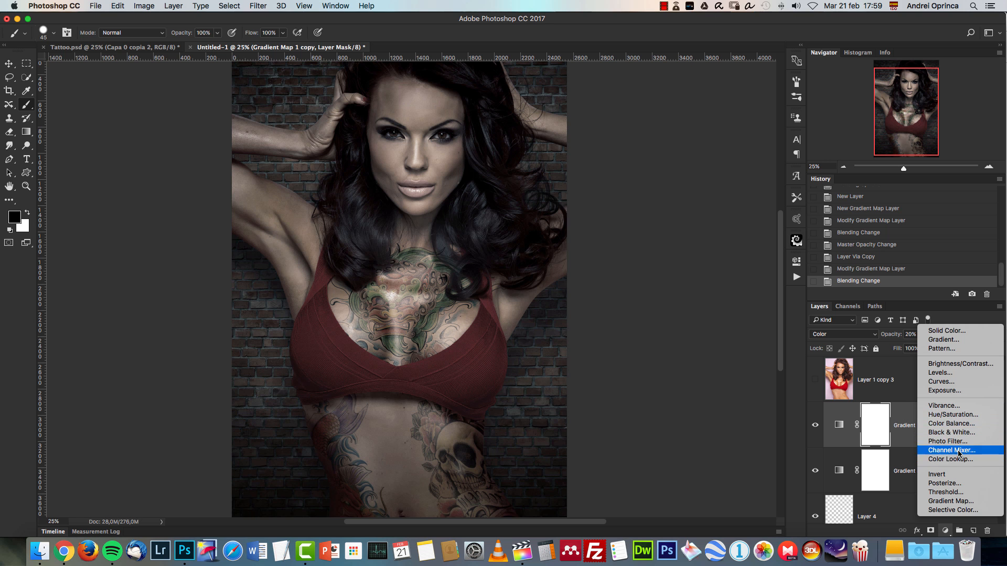
click(945, 391)
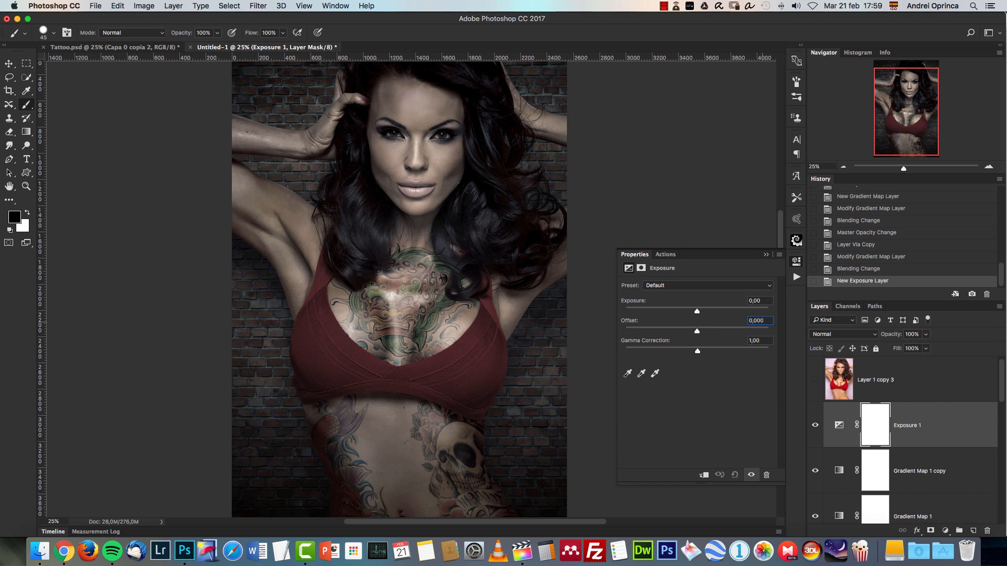
text(36)
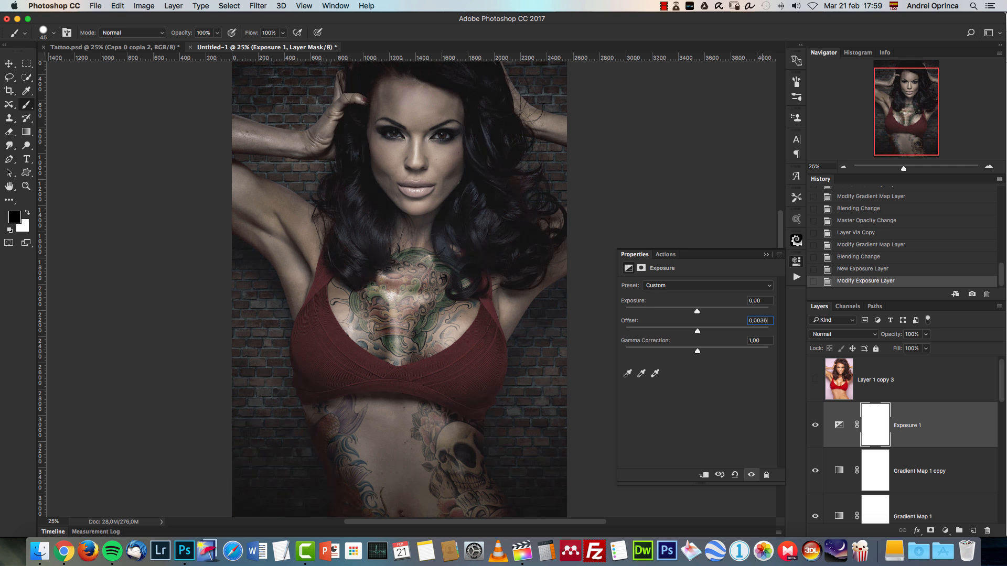
click(766, 254)
click(815, 425)
click(815, 426)
click(815, 426)
click(816, 425)
click(817, 422)
click(818, 420)
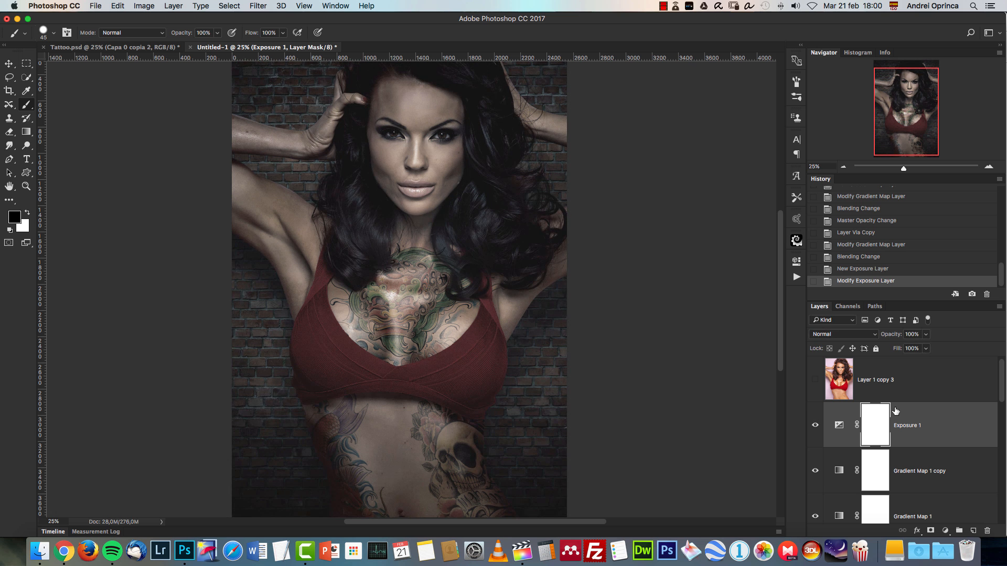
- Add a Selective Color adjustment, set Blacks to cyan 2% and yellow -7%, and compare the image with and without it
click(946, 531)
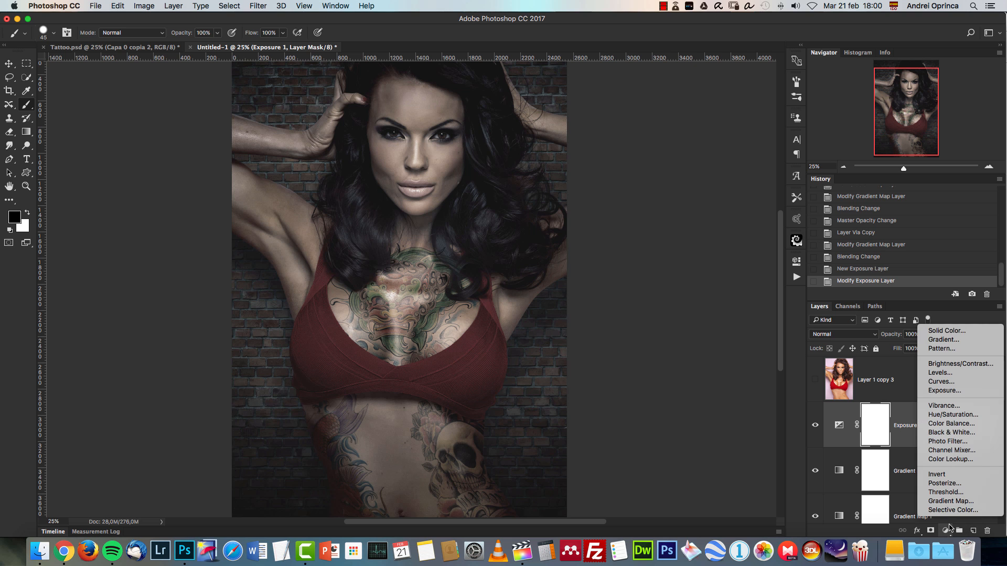
click(958, 509)
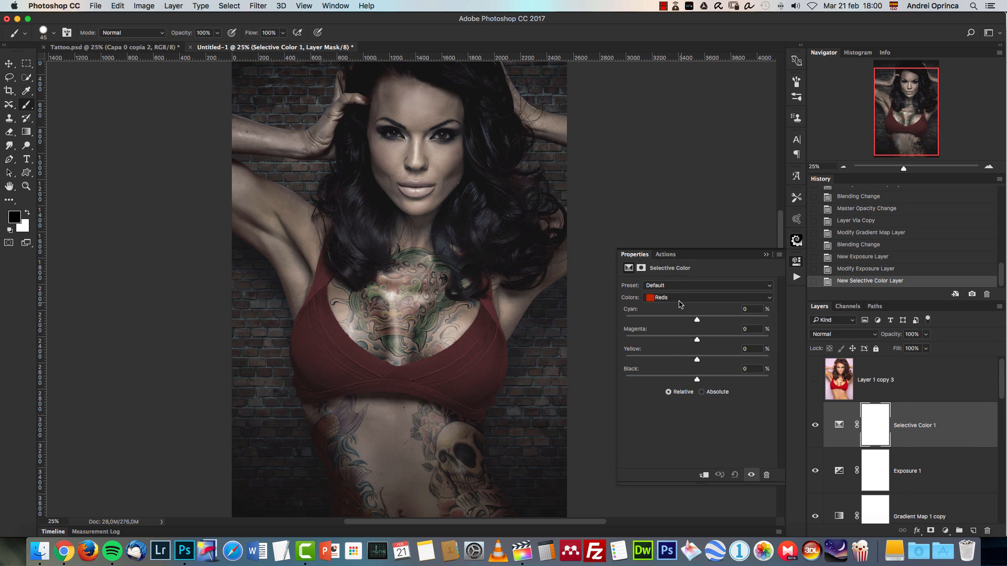
click(679, 298)
click(669, 360)
text(2)
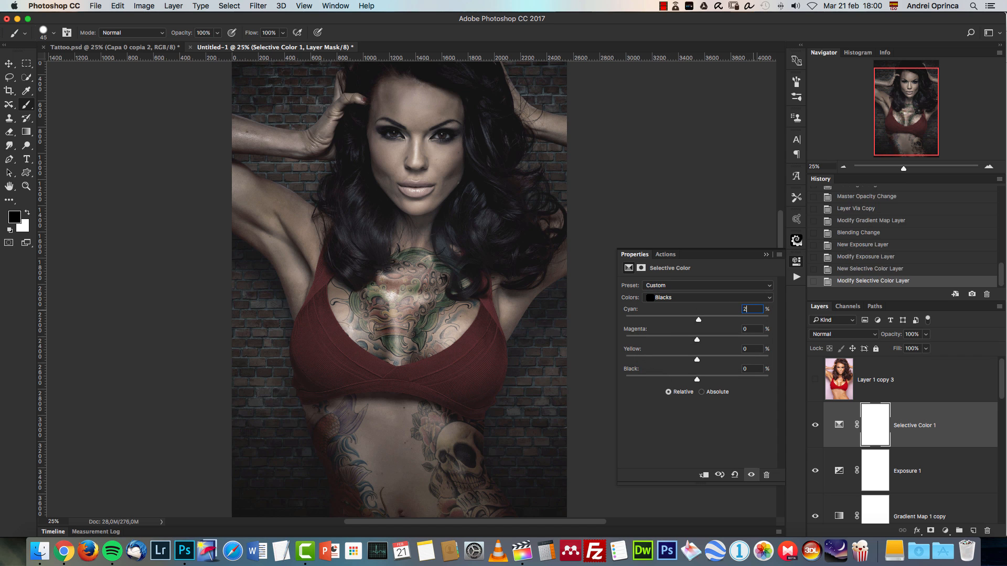
key(Return)
text(-7)
click(766, 255)
click(815, 426)
click(815, 425)
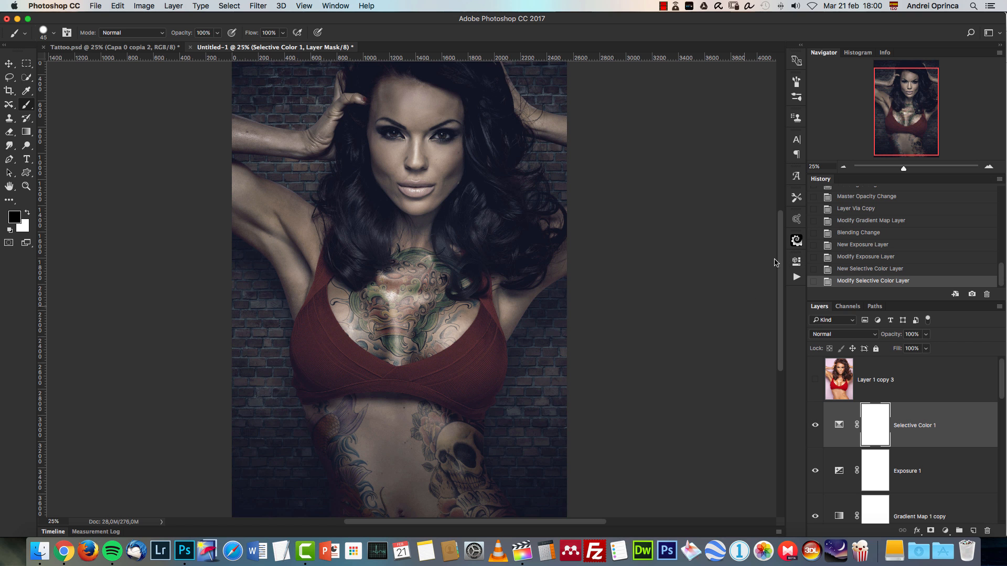
- Stamp all visible layers into a new layer above Selective Color 1
click(843, 166)
click(986, 170)
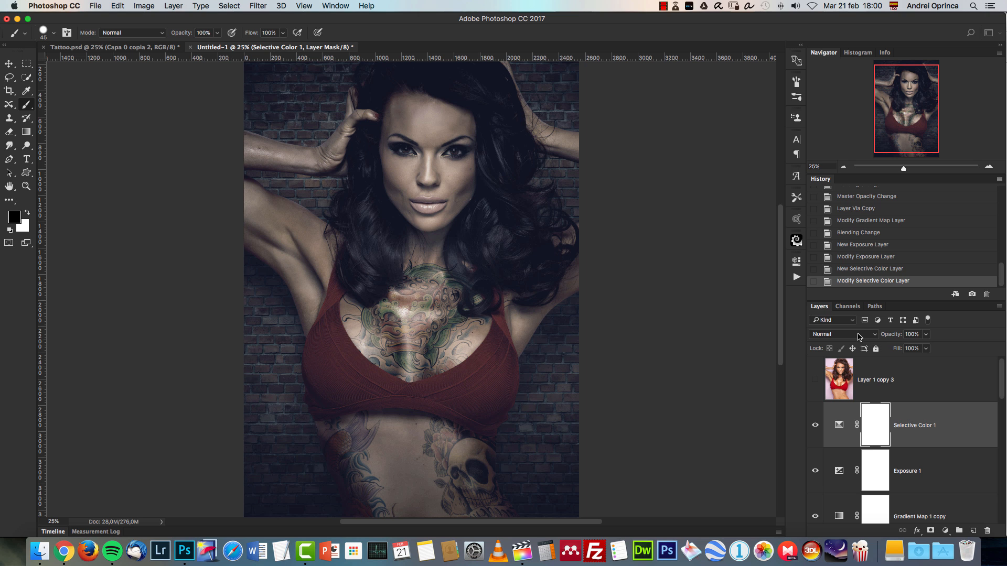
key(super+alt+shift+e)
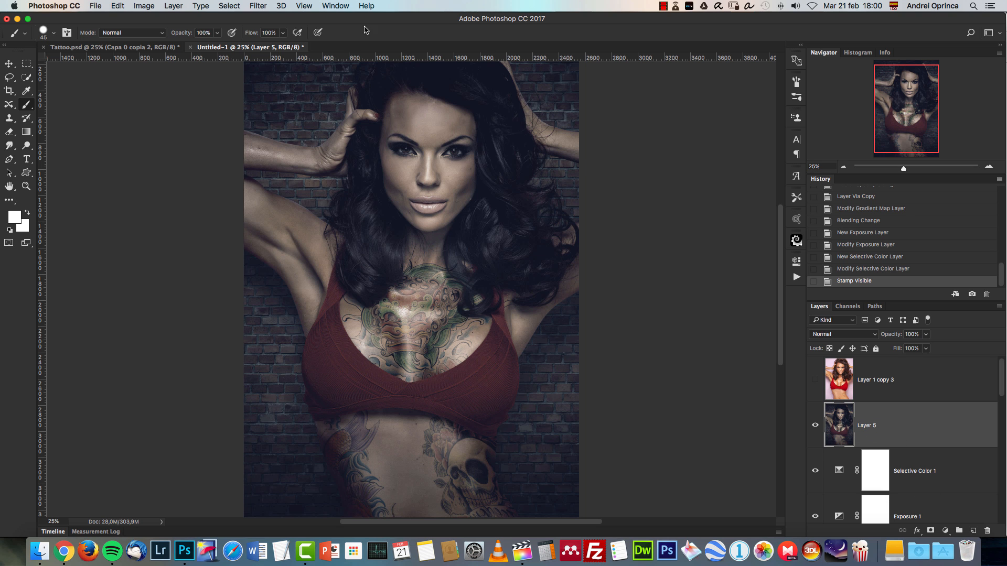
- Convert the stamped layer to a smart object and open it in the Camera Raw Filter
right_click(927, 414)
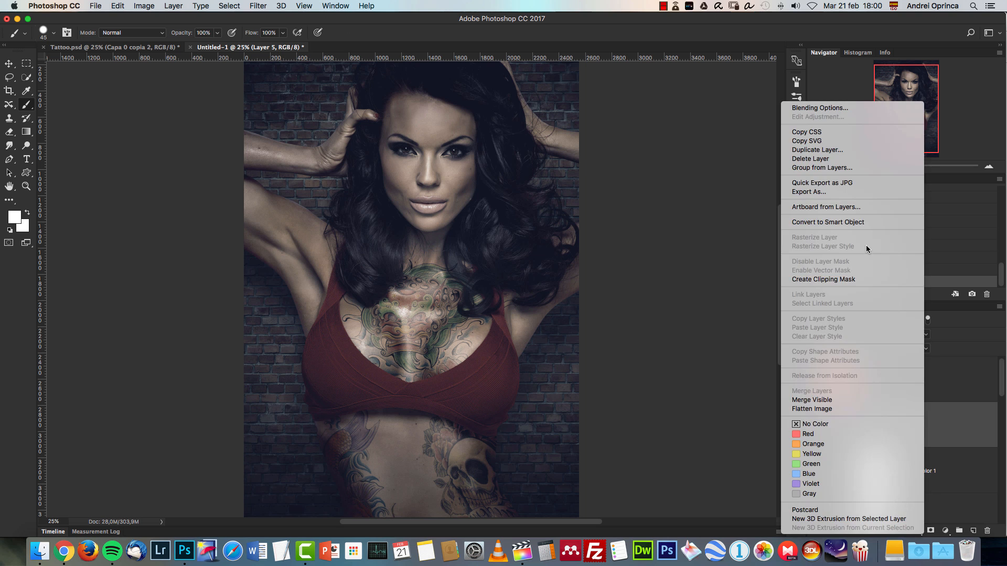
click(852, 226)
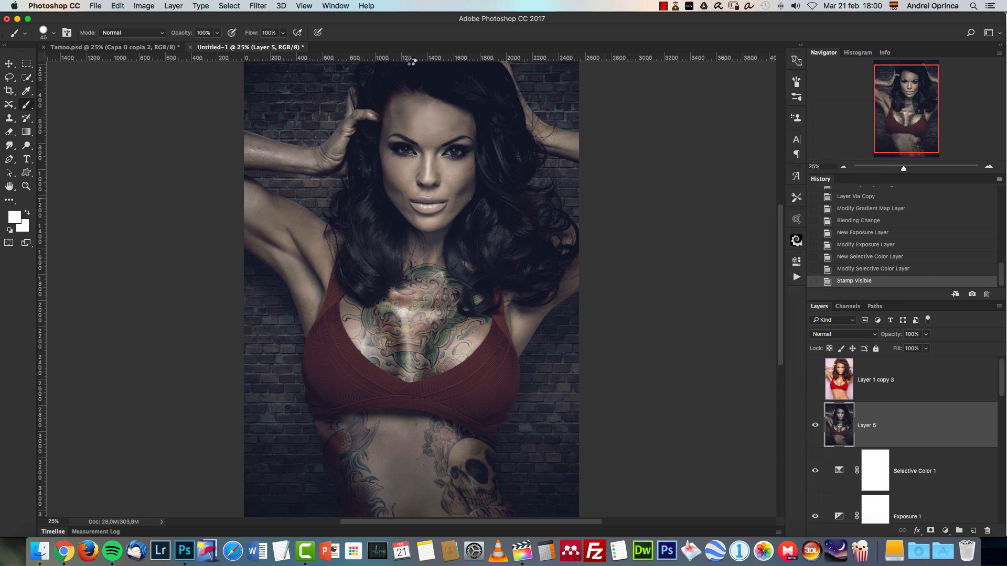
click(264, 6)
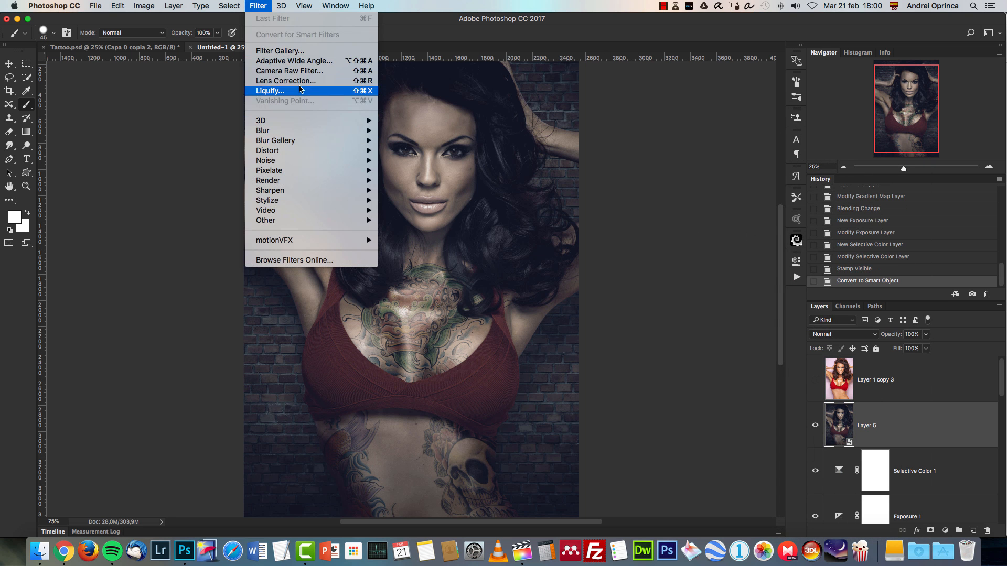
click(306, 71)
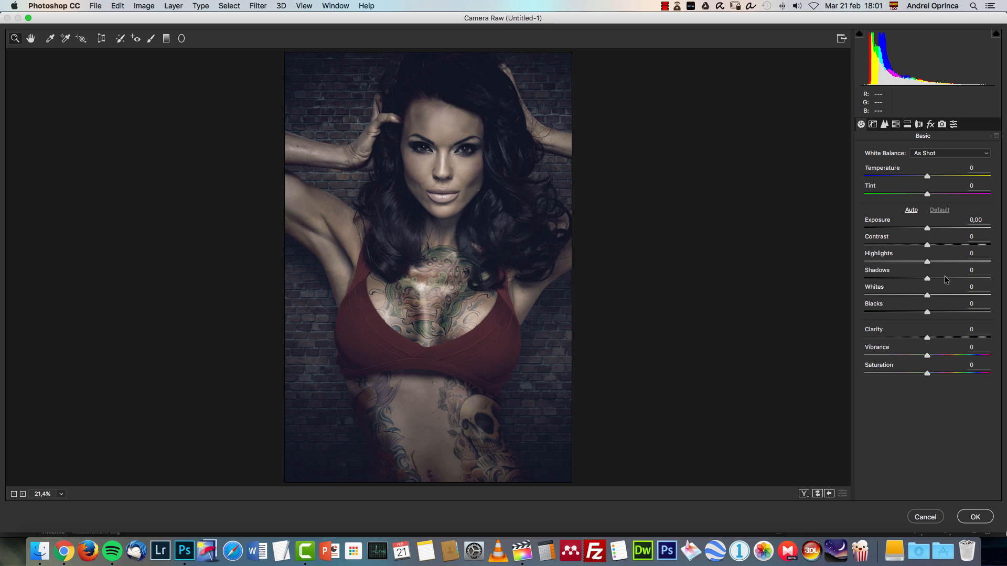
- Set Clarity to +11, Vibrance to +15 and Saturation to -4 in the basic Camera Raw adjustments
drag(928, 335, 924, 373)
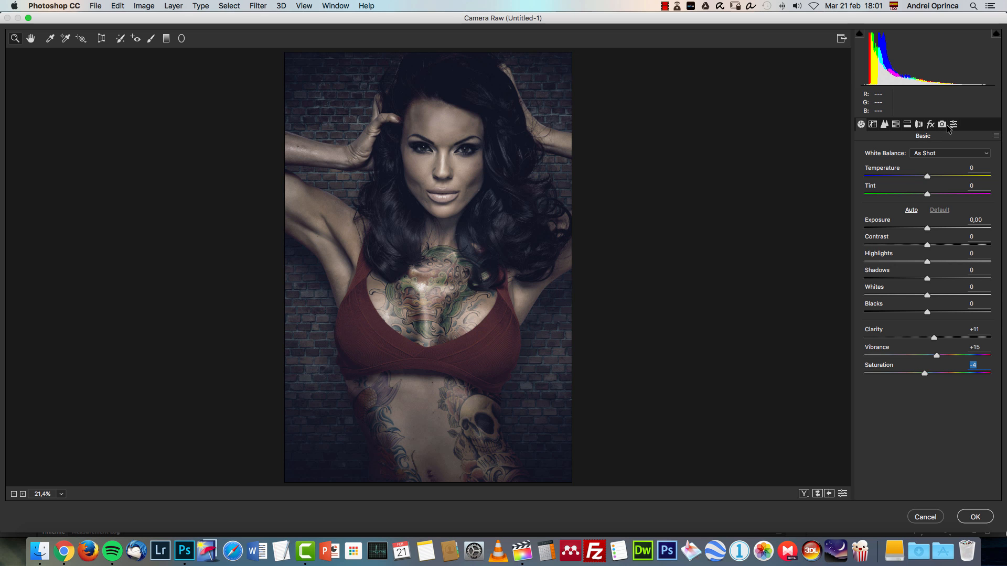
- Calibrate the colours with Shadows Tint +5, Red Primary Hue -21 and Saturation +30, and Green Primary Hue +51, and set Vibrance to +3
click(941, 125)
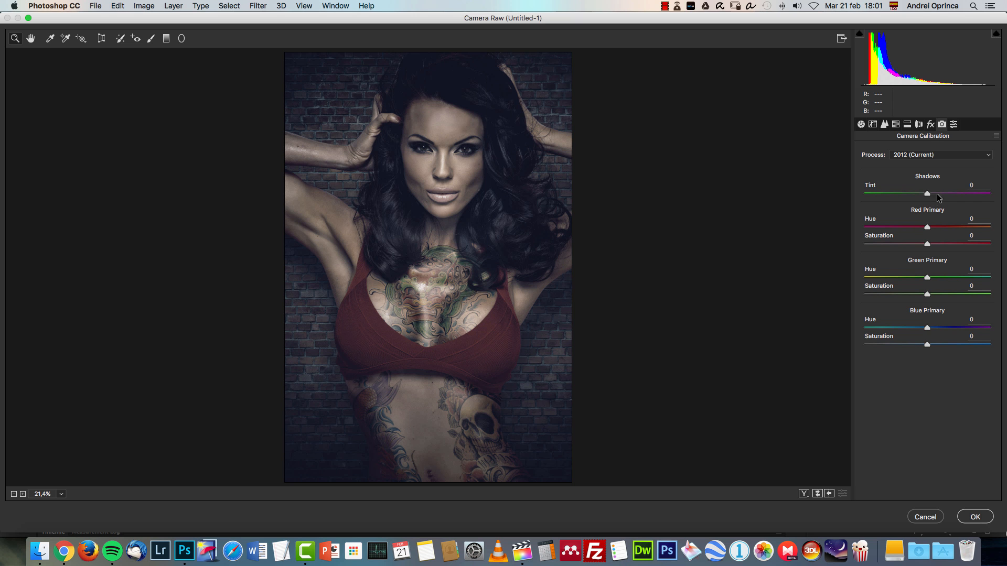
drag(888, 192, 886, 233)
click(906, 229)
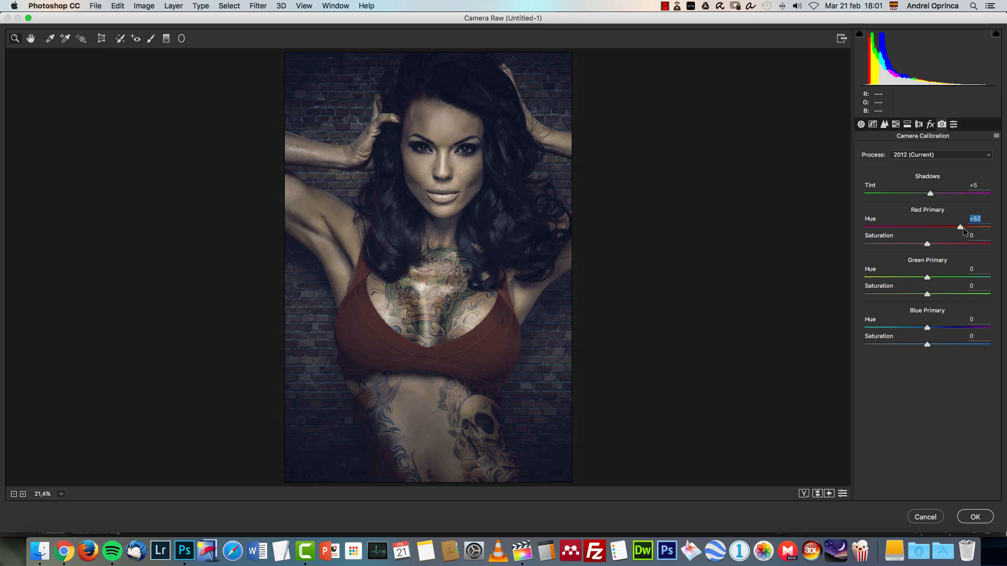
click(903, 228)
drag(903, 227, 958, 279)
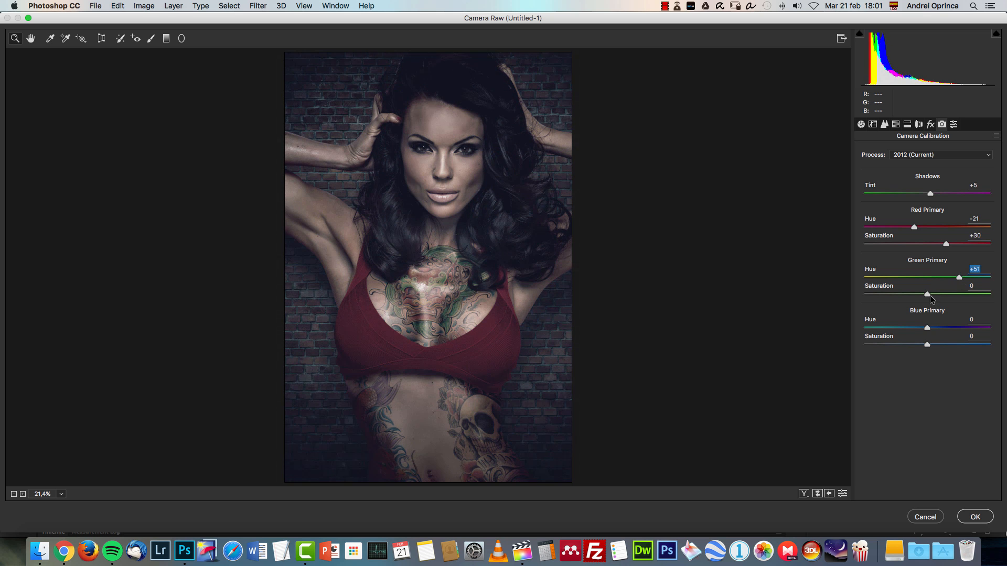
drag(930, 294, 933, 295)
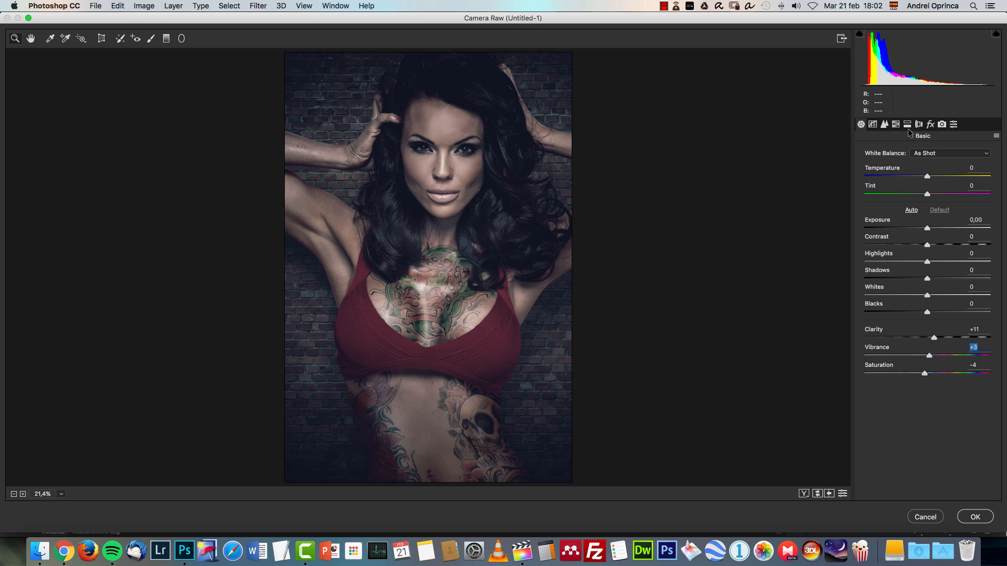
- Add a post-crop vignette with Amount -21, Midpoint 13, Feather 100 and Highlights 78, and apply the Camera Raw Filter
click(931, 125)
drag(923, 303, 882, 325)
drag(942, 357, 965, 377)
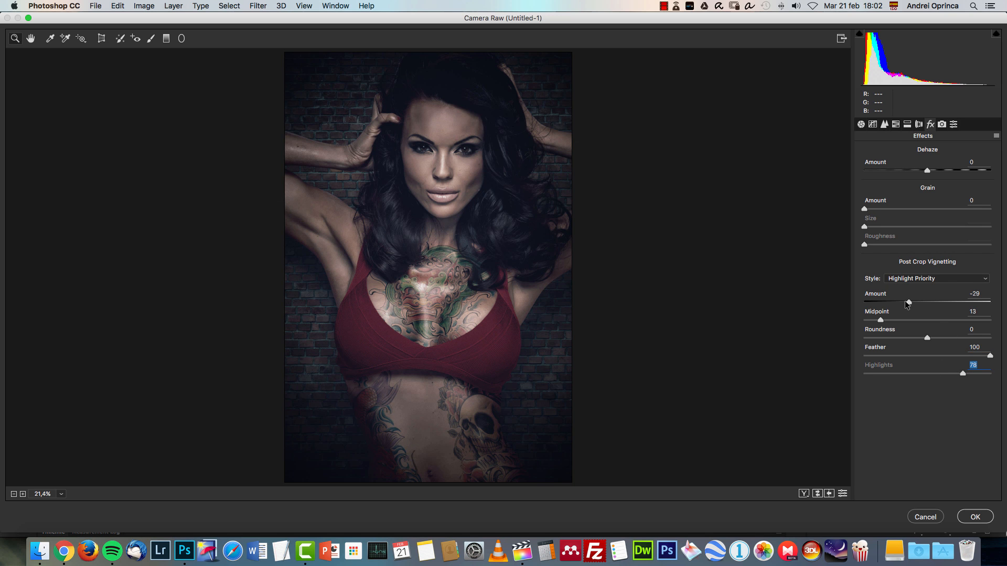
drag(911, 300, 913, 301)
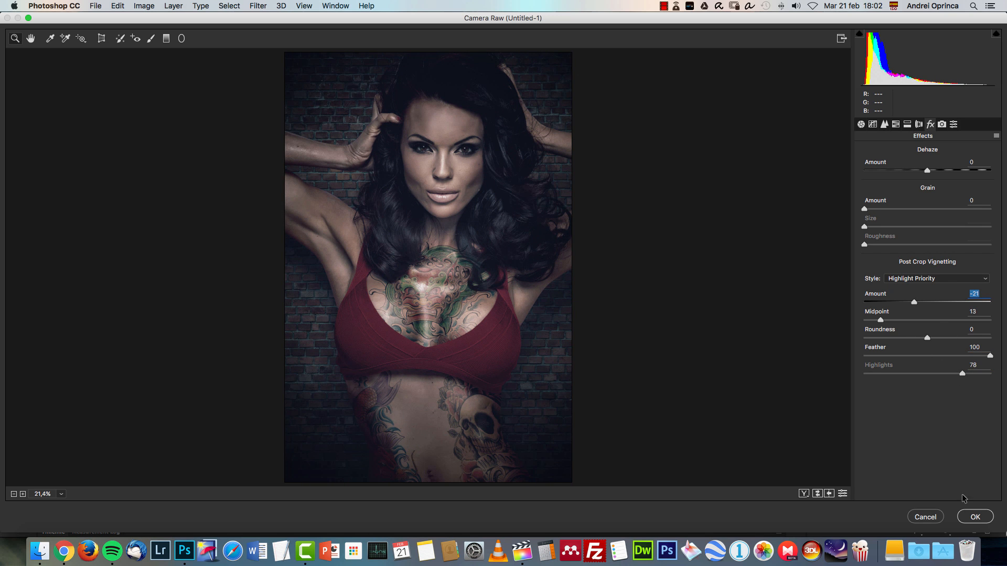
click(976, 517)
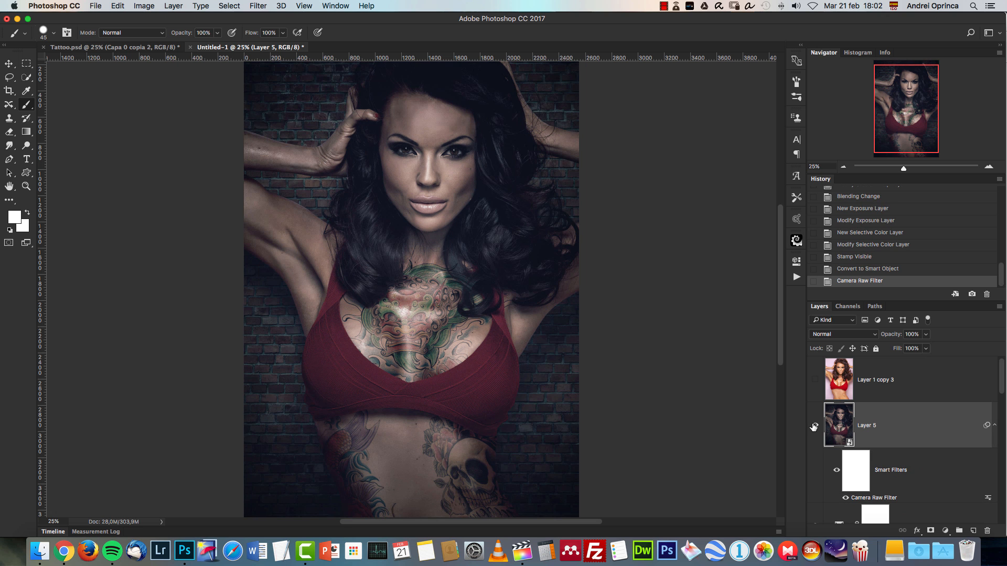
- Compare the image with and without the Camera Raw graded Layer 5, and collapse its smart filter list
click(816, 425)
click(816, 425)
click(994, 425)
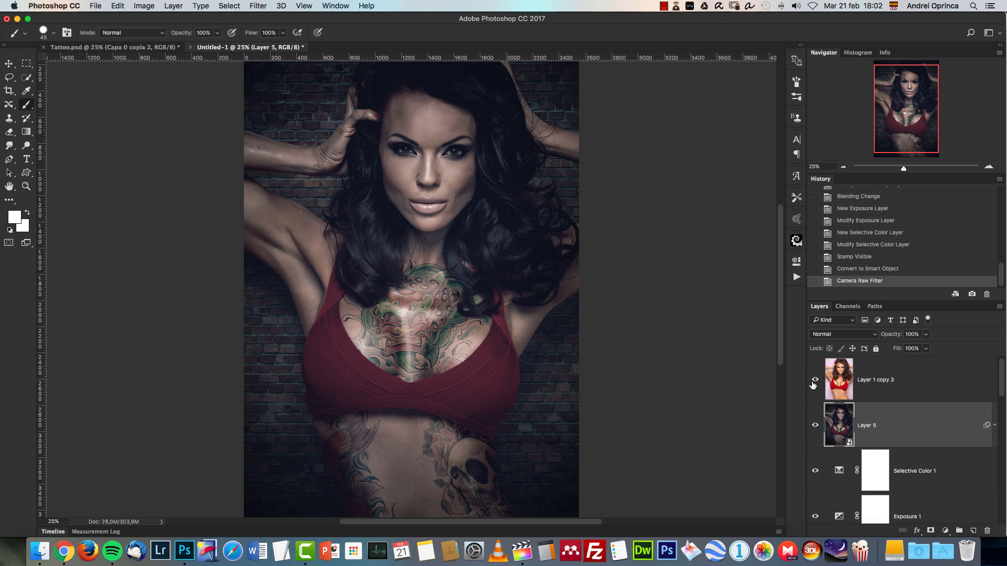
- Compare the finished composite with the original photo by toggling the visibility of Layer 1 copy 3, leaving it hidden
click(815, 380)
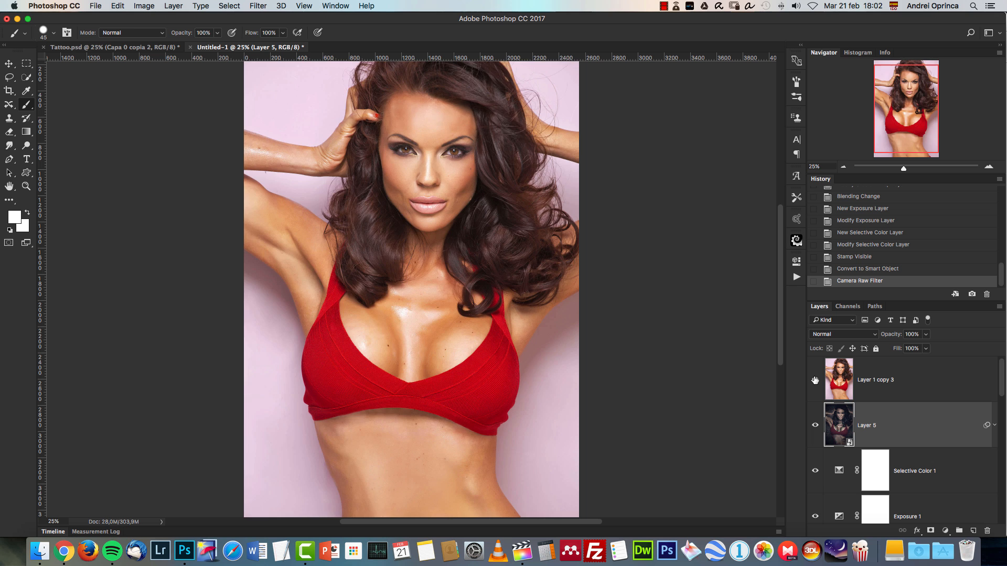
click(815, 380)
click(816, 381)
click(816, 381)
drag(908, 124, 903, 126)
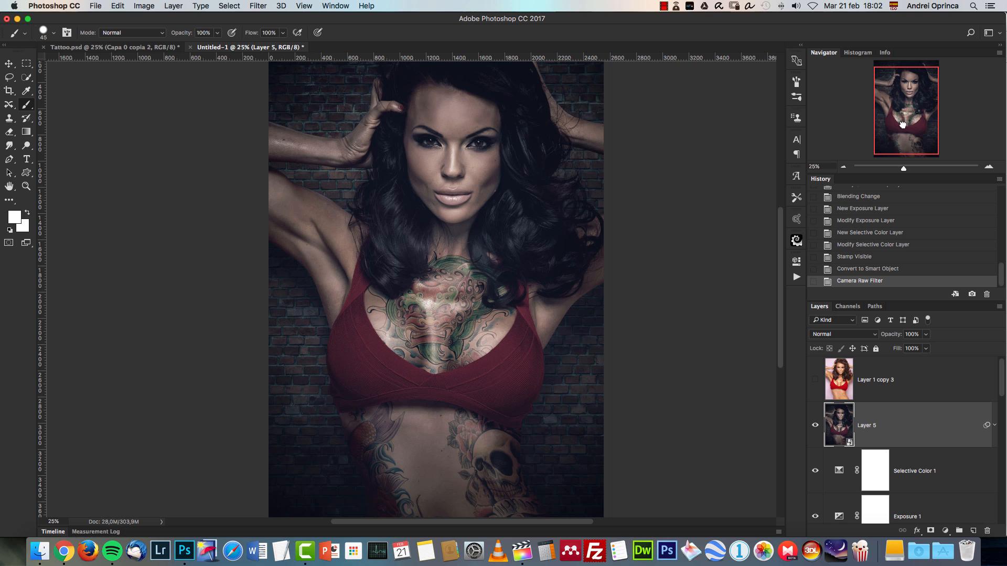